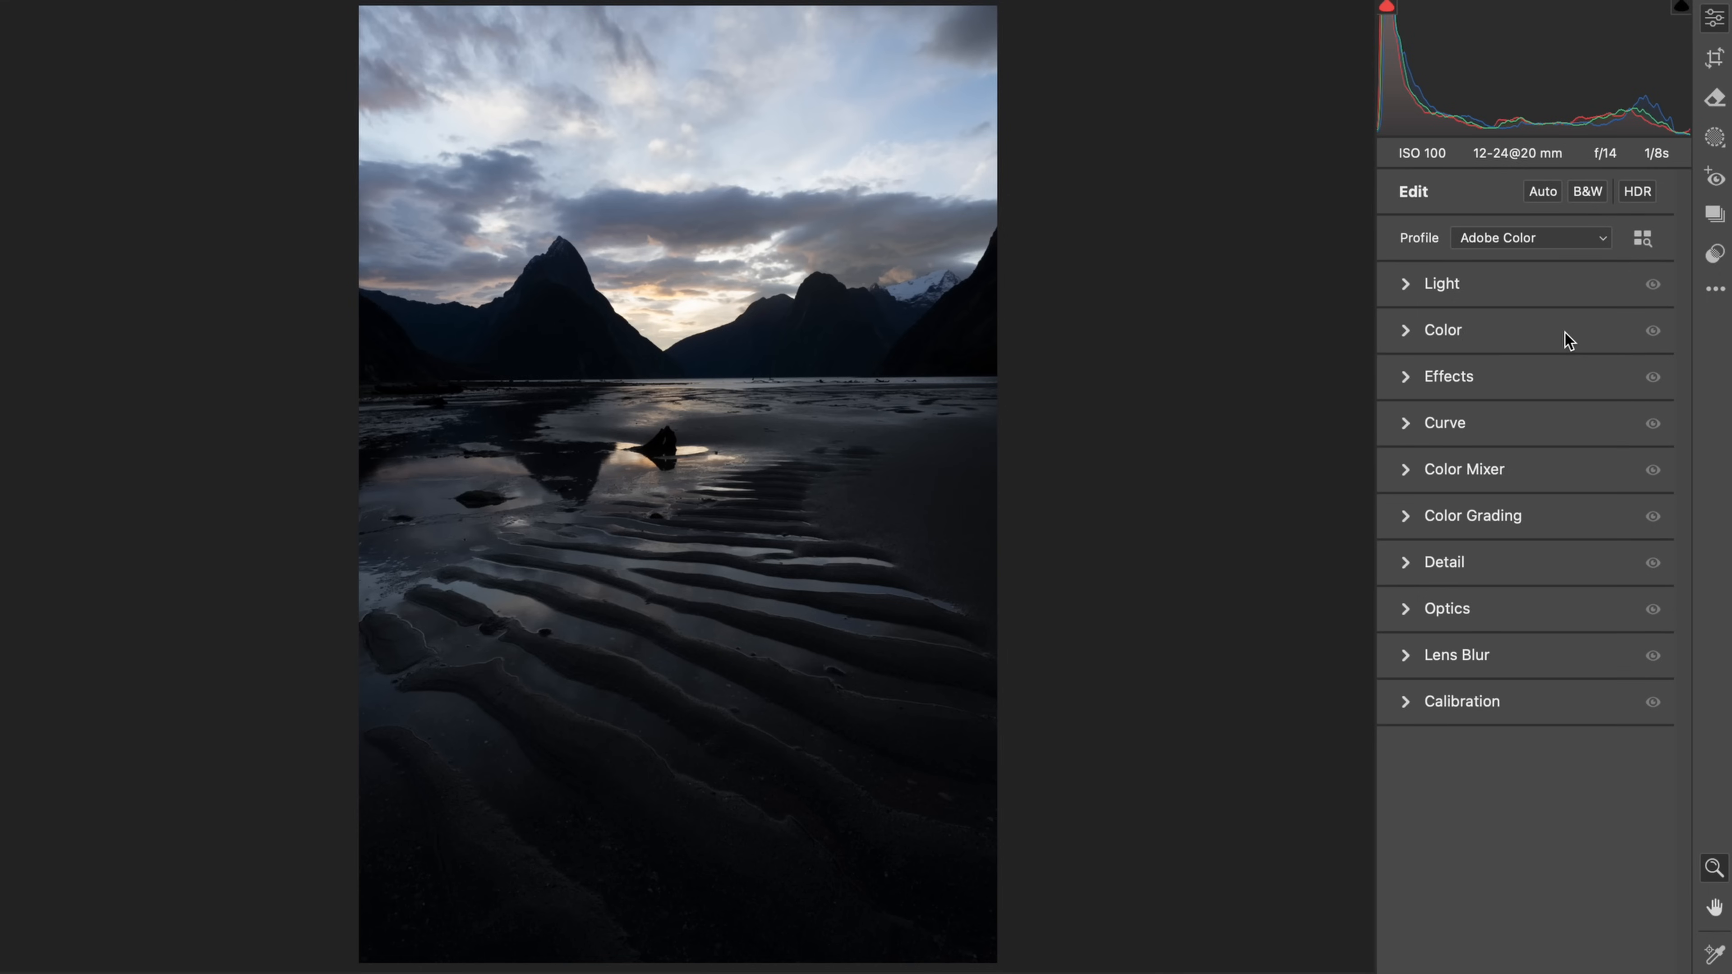
# Step: Try raising Shadows to +100, inspect the dark mountains up close, and reset the setting
pyautogui.moveTo(645, 273); pyautogui.dragTo(833, 275)
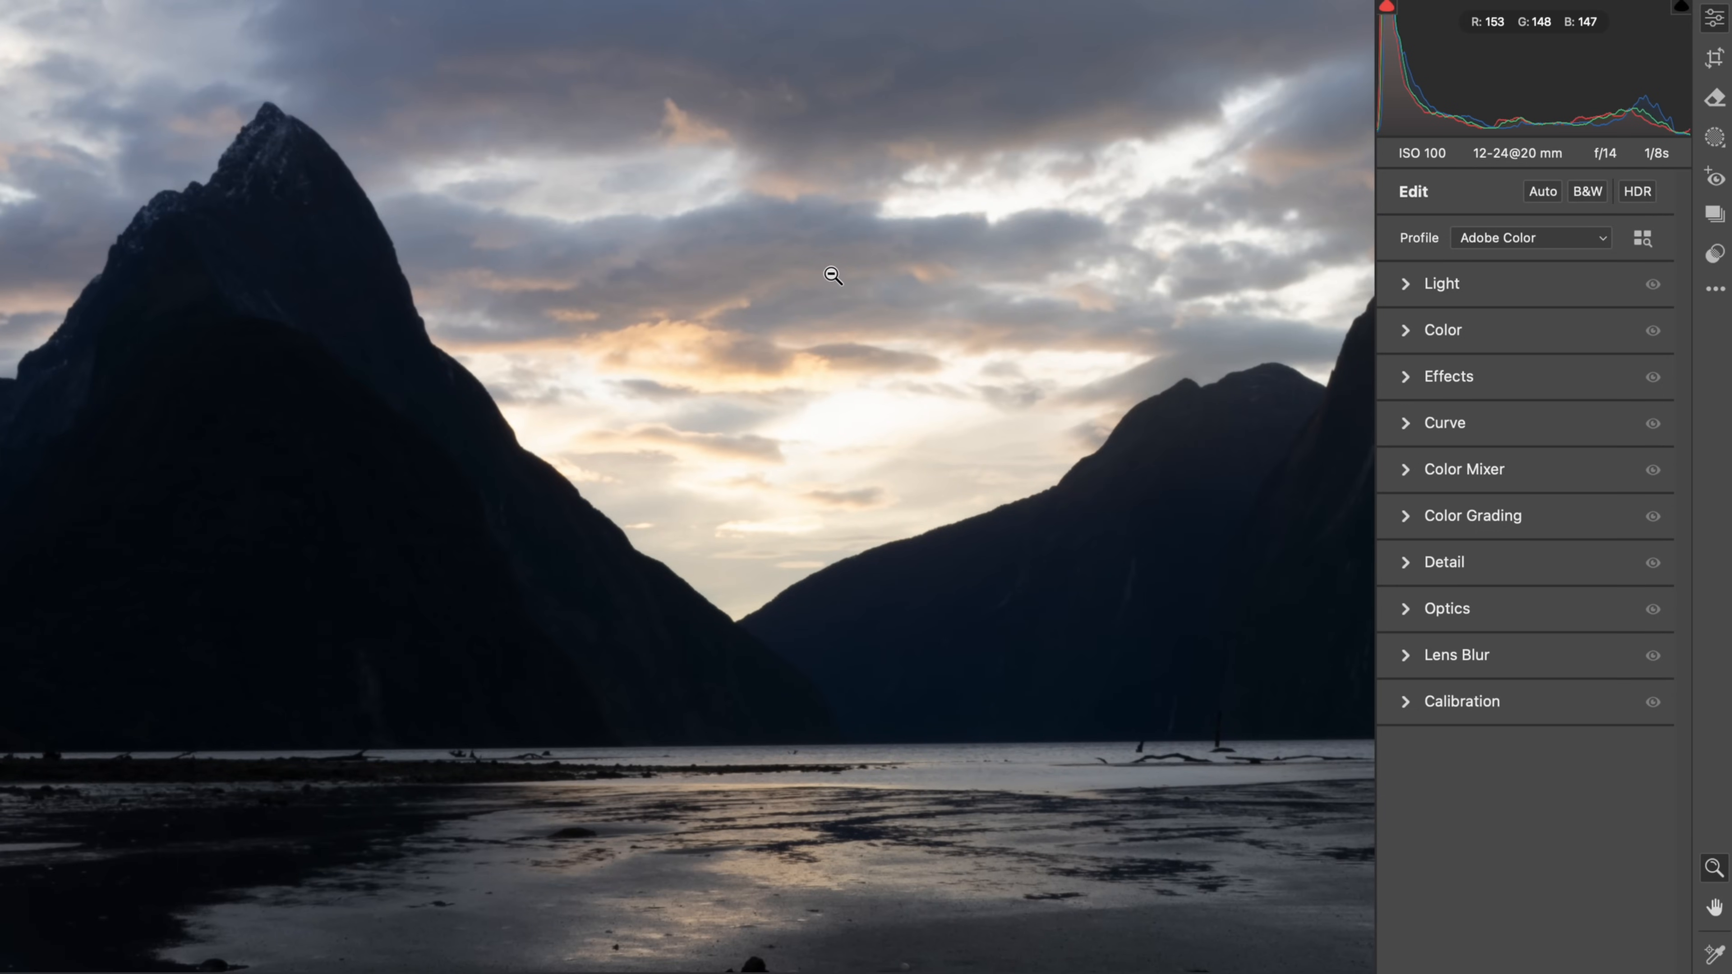
pyautogui.click(832, 274)
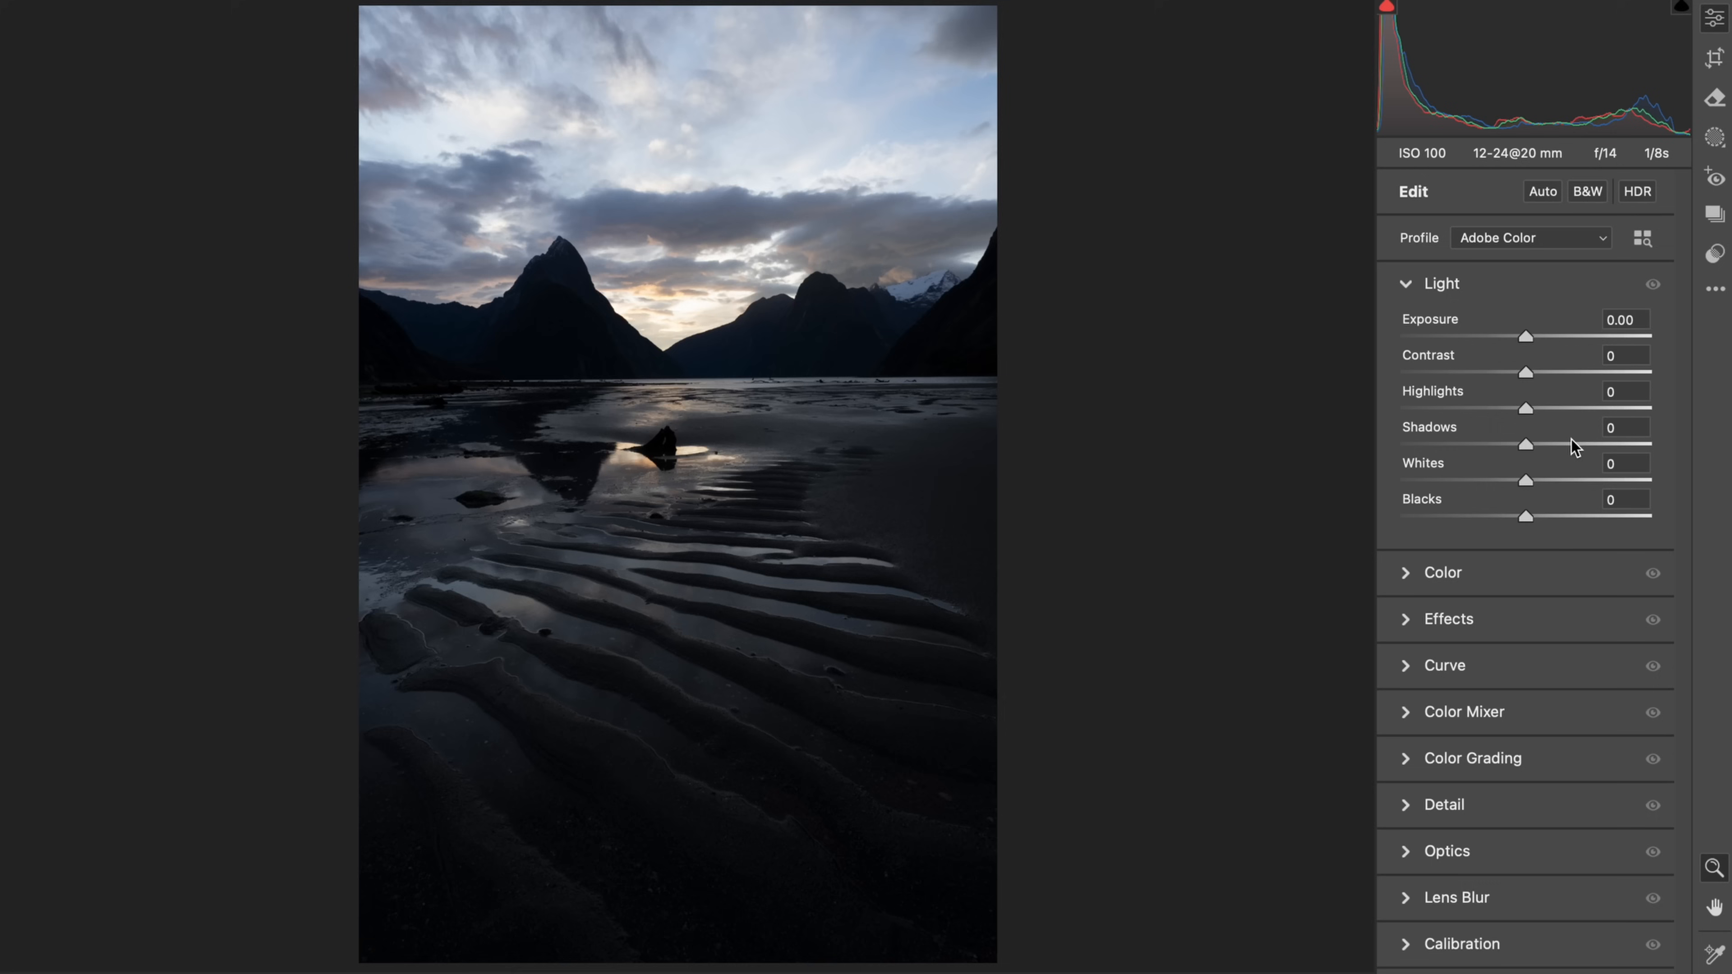
pyautogui.moveTo(1526, 444); pyautogui.dragTo(1650, 445)
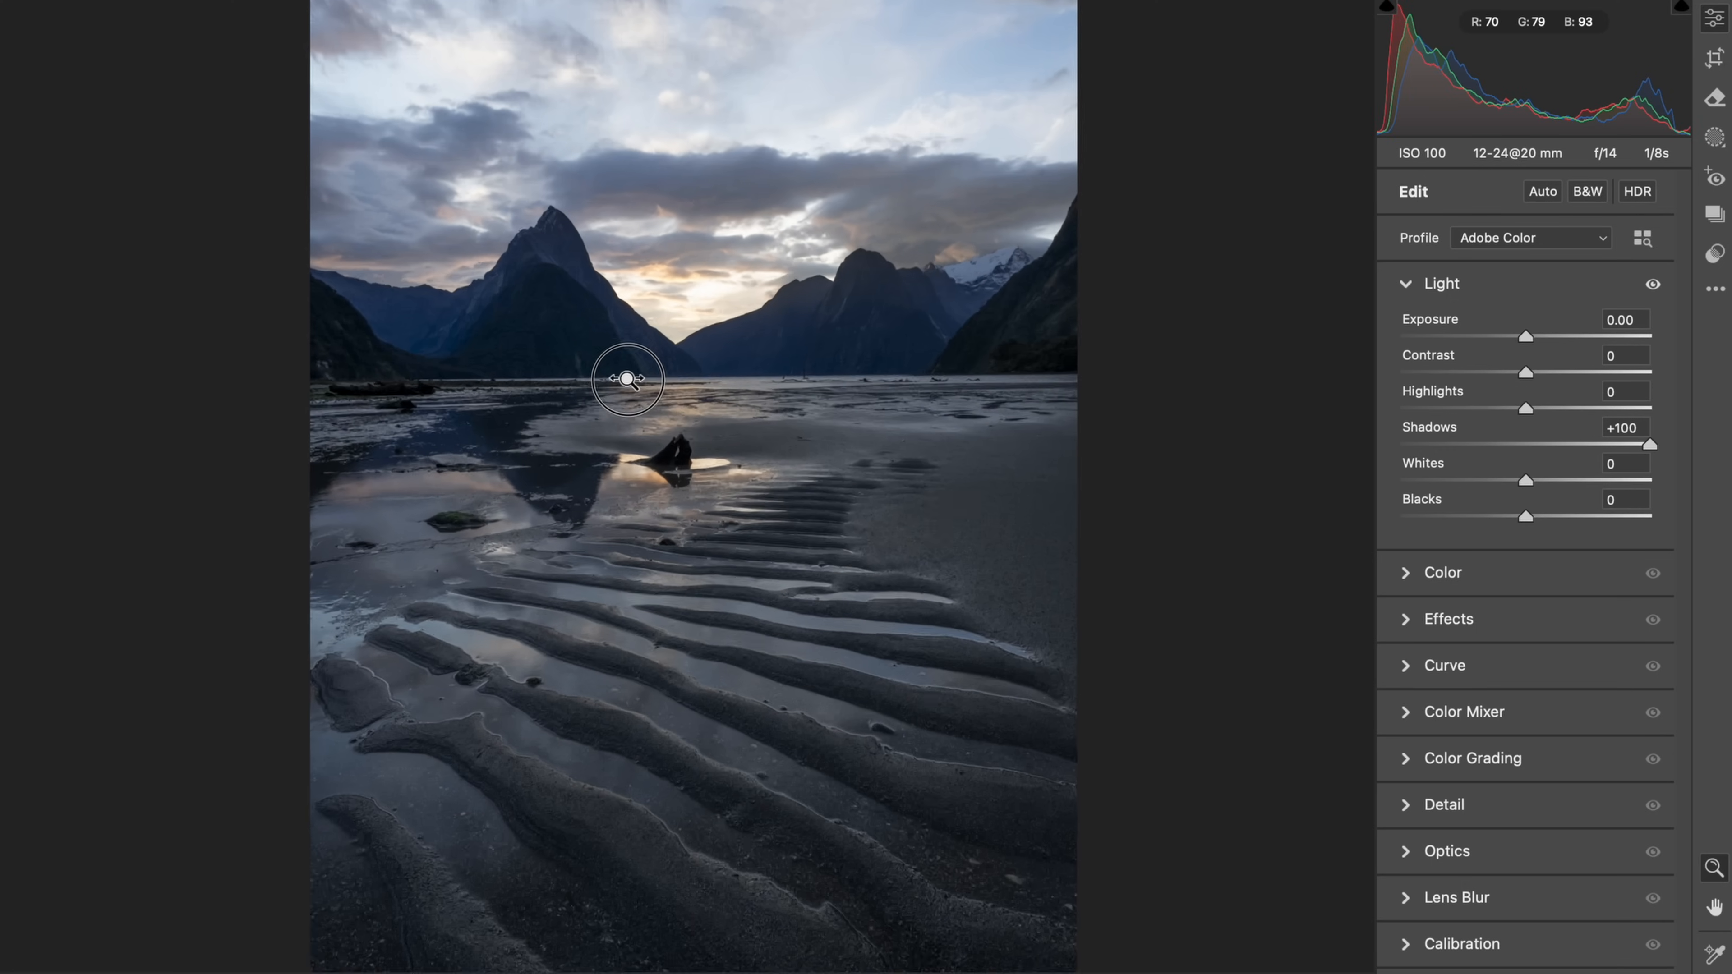
pyautogui.moveTo(626, 378); pyautogui.dragTo(769, 380)
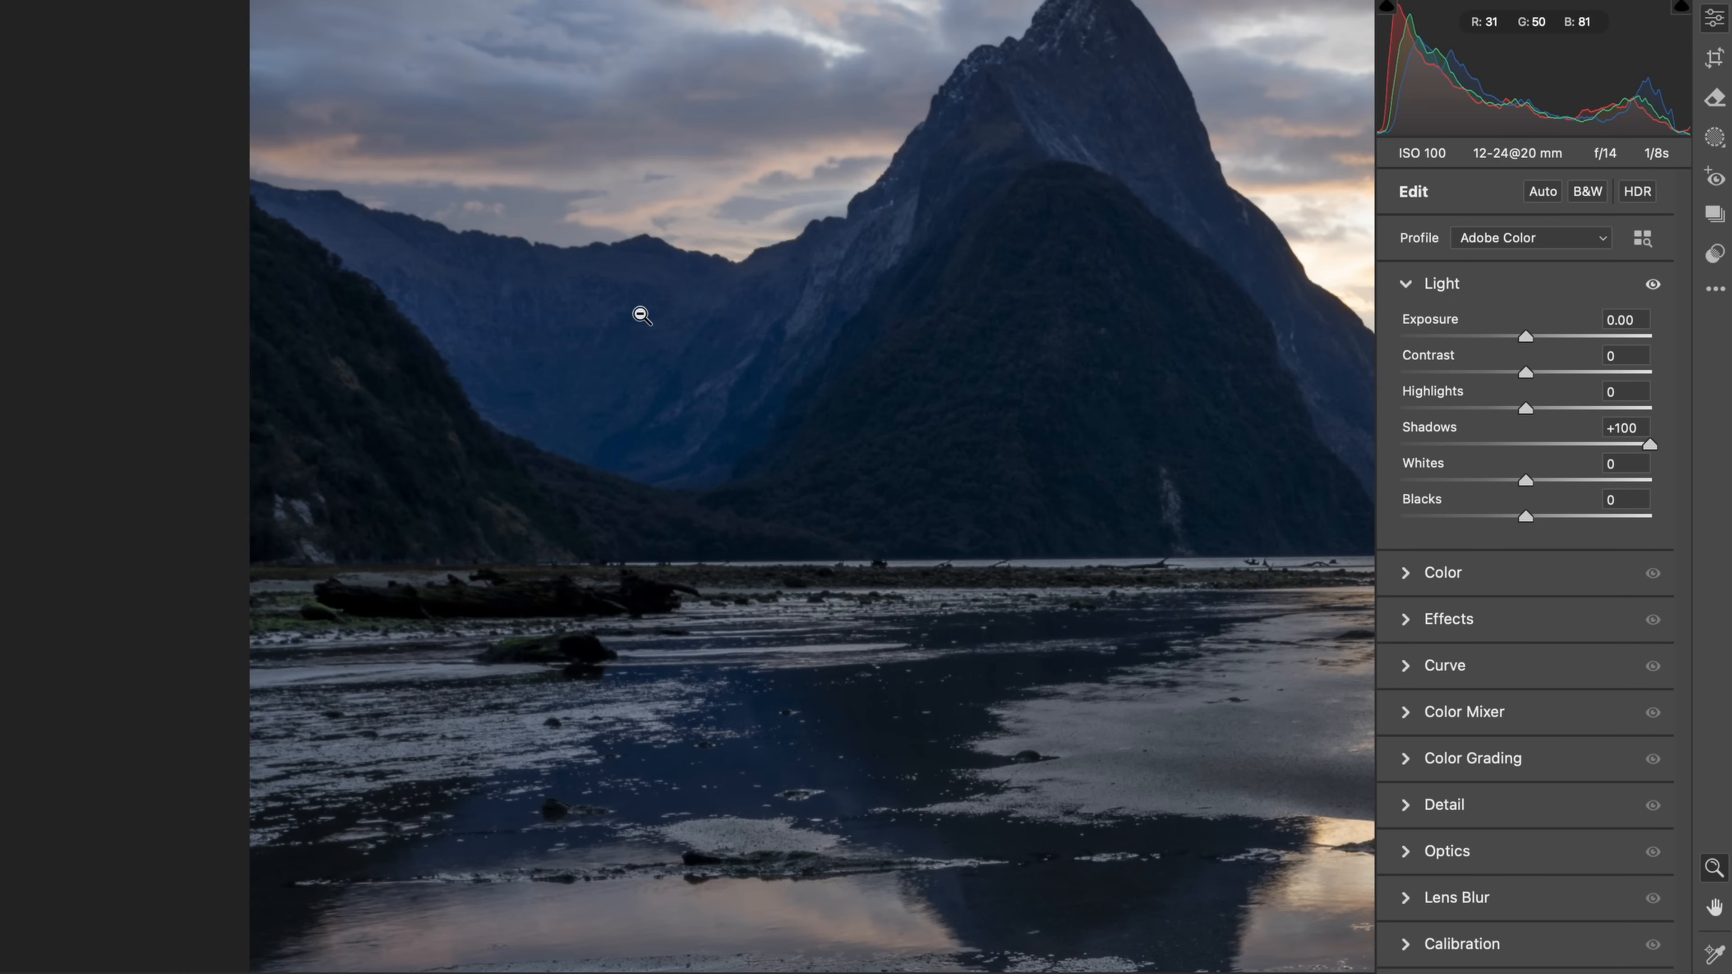
pyautogui.click(643, 355)
pyautogui.keyDown('alt'); pyautogui.click(648, 354); pyautogui.keyUp('alt')
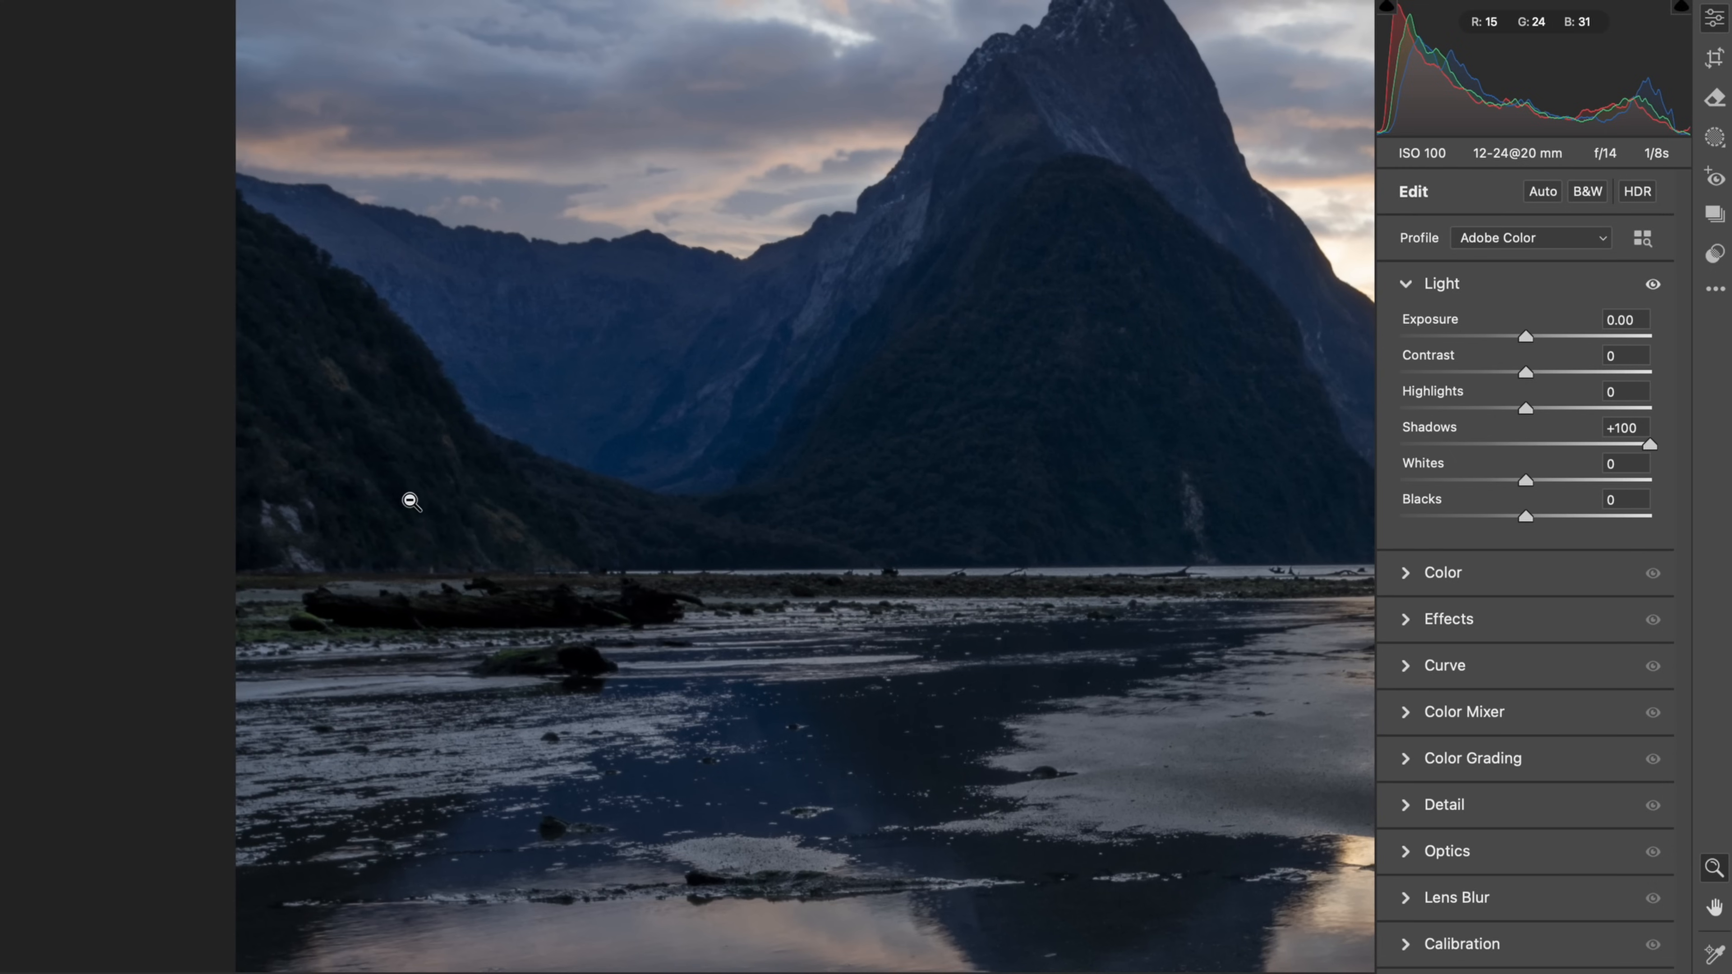
pyautogui.click(383, 498)
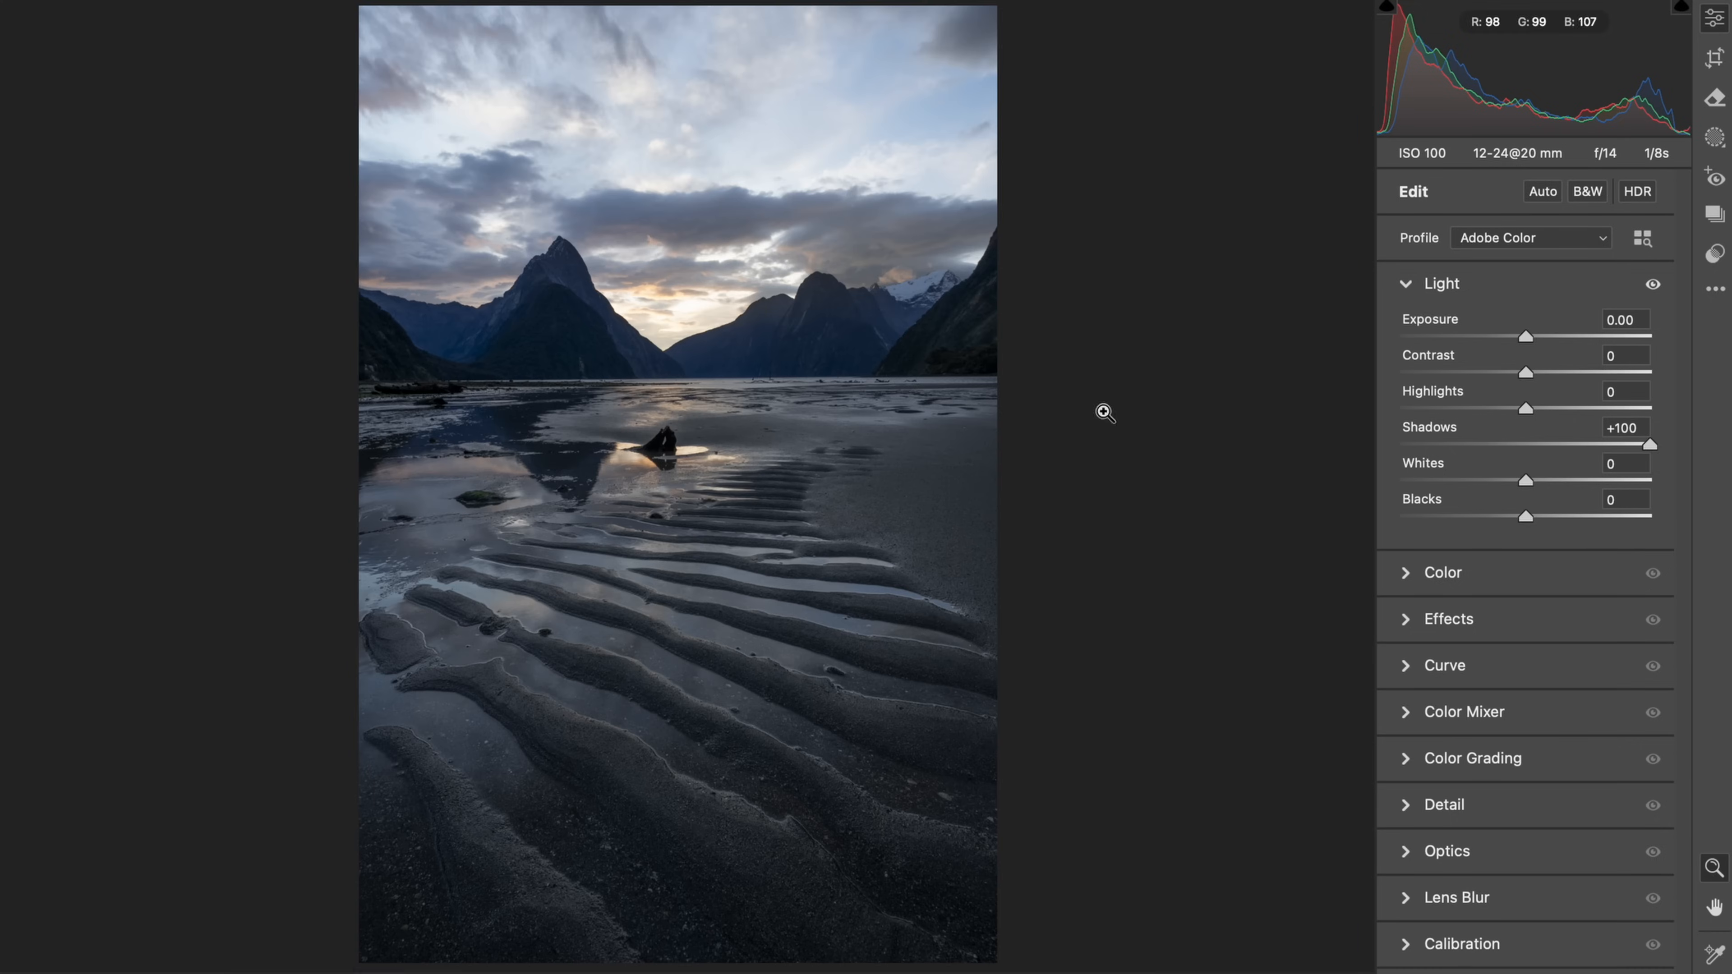
pyautogui.doubleClick(1647, 447)
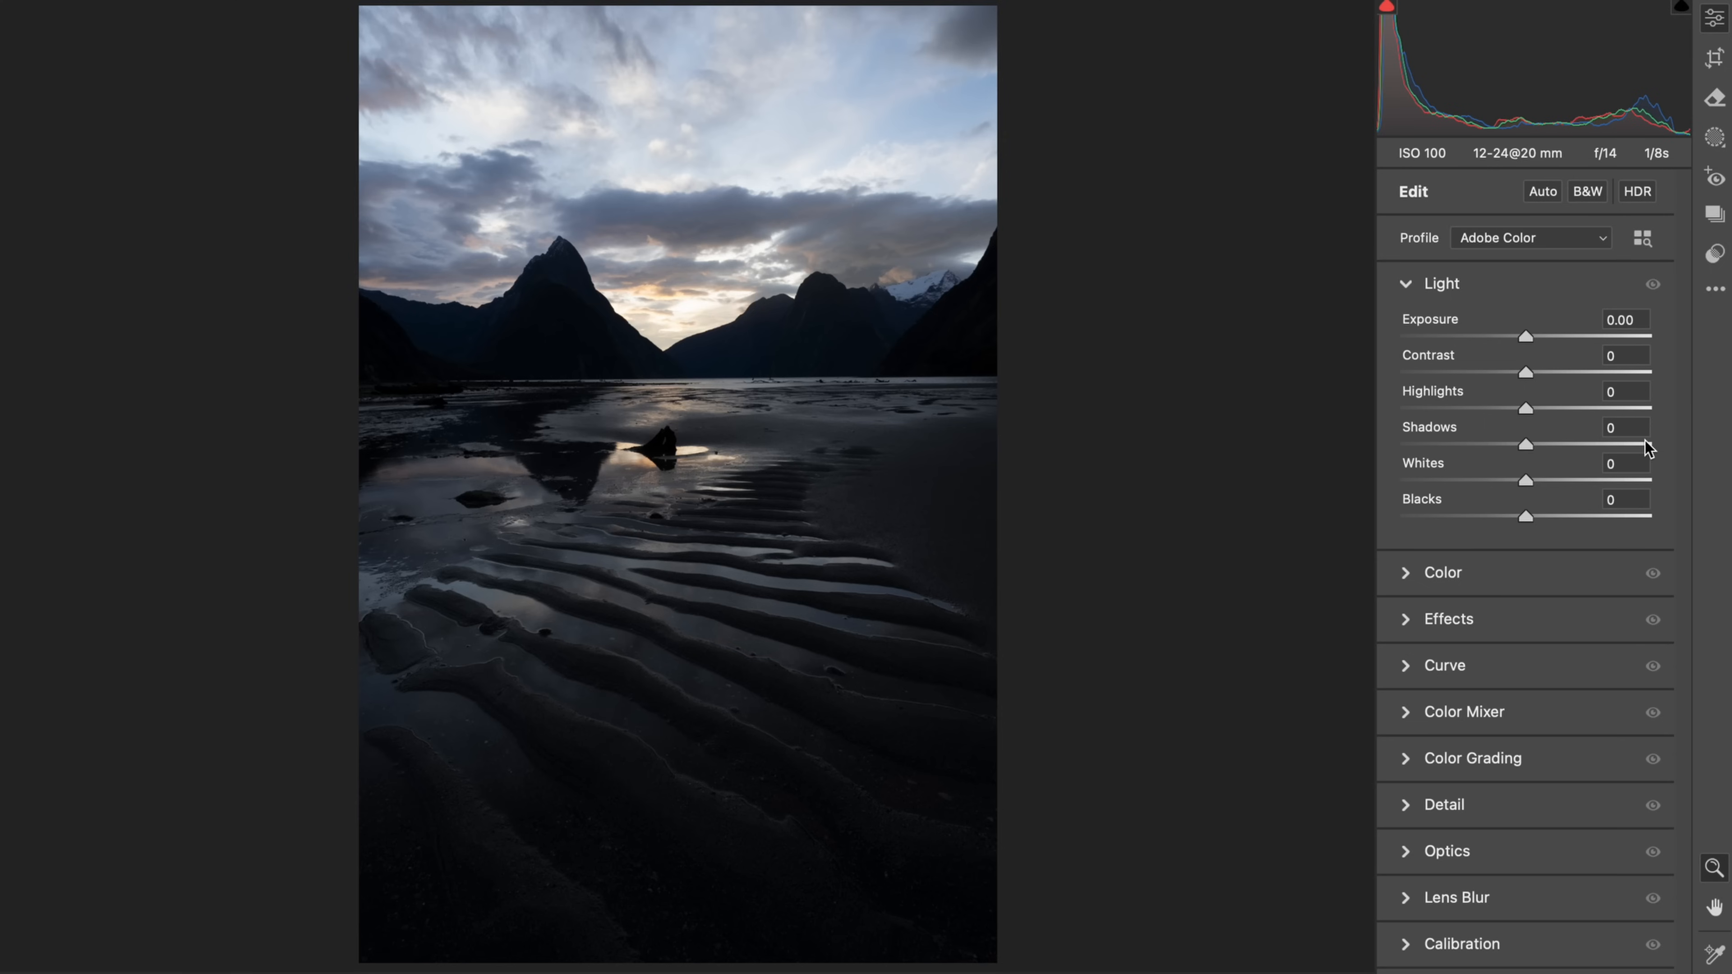
# Step: Try a higher Contrast for the photo and reset it, leaving the Light adjustments collapsed
pyautogui.click(1520, 374)
pyautogui.moveTo(1522, 376); pyautogui.dragTo(1562, 377)
pyautogui.doubleClick(1562, 376)
pyautogui.click(1428, 282)
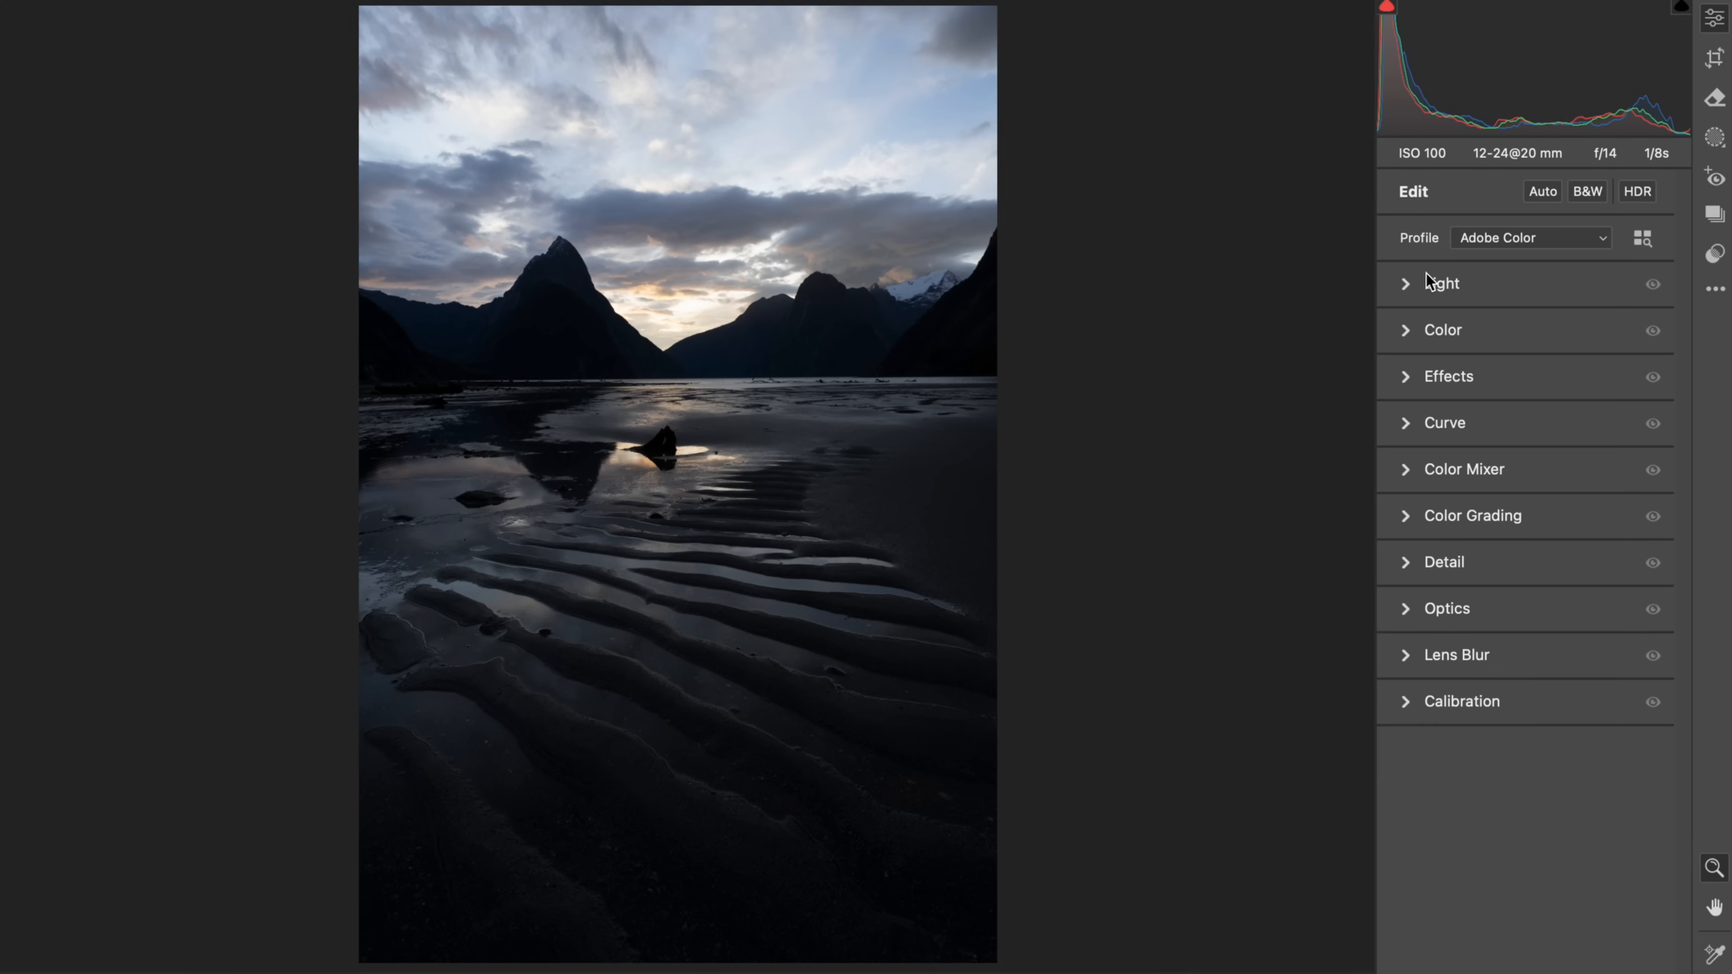
# Step: Compare the Adobe Color and Adobe Landscape profiles, apply Adobe Landscape, and check the sky and mountains up close
pyautogui.click(1509, 239)
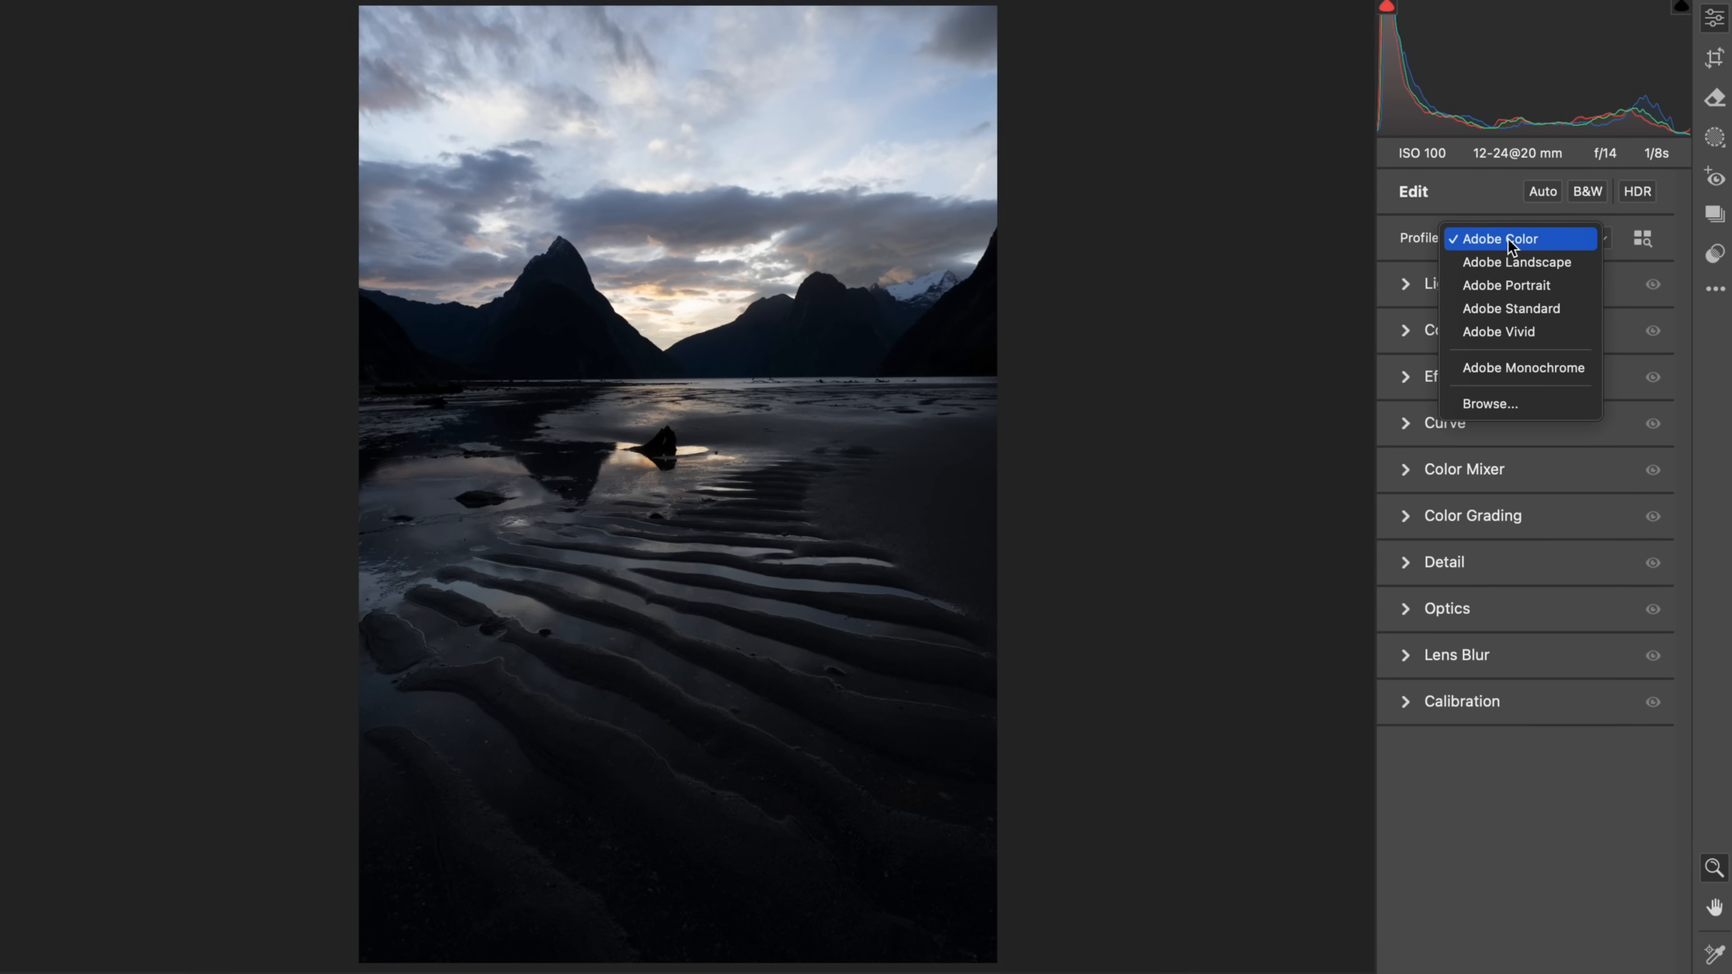
pyautogui.click(1540, 265)
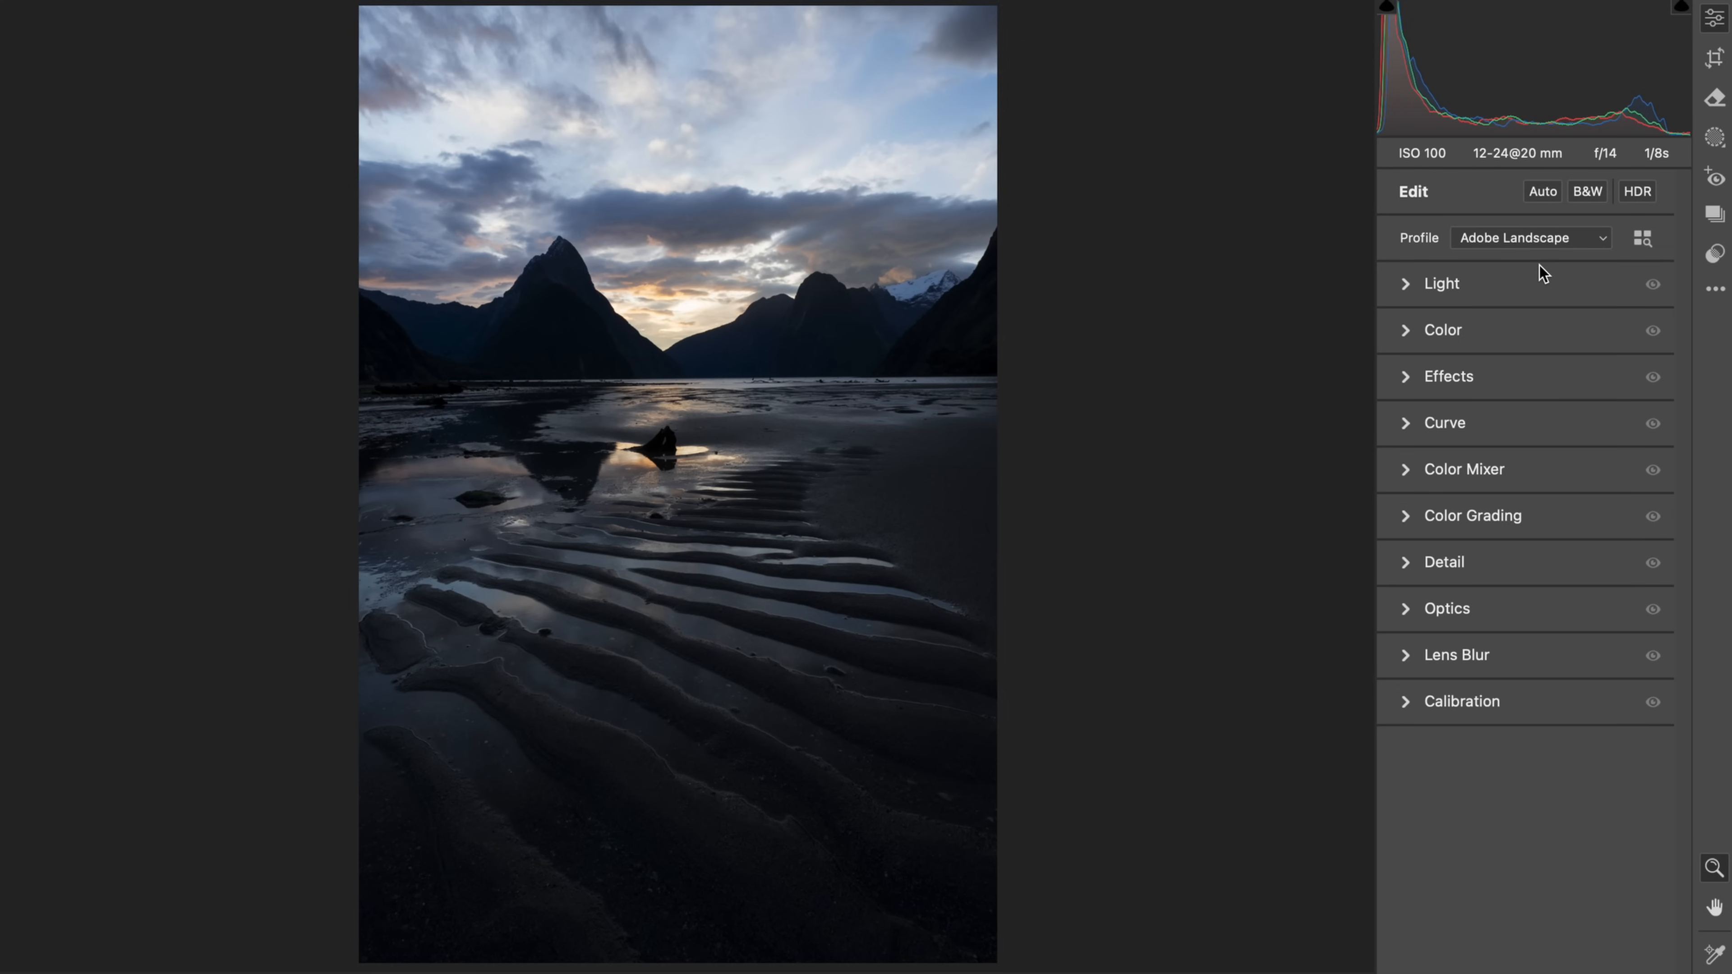
pyautogui.click(1543, 239)
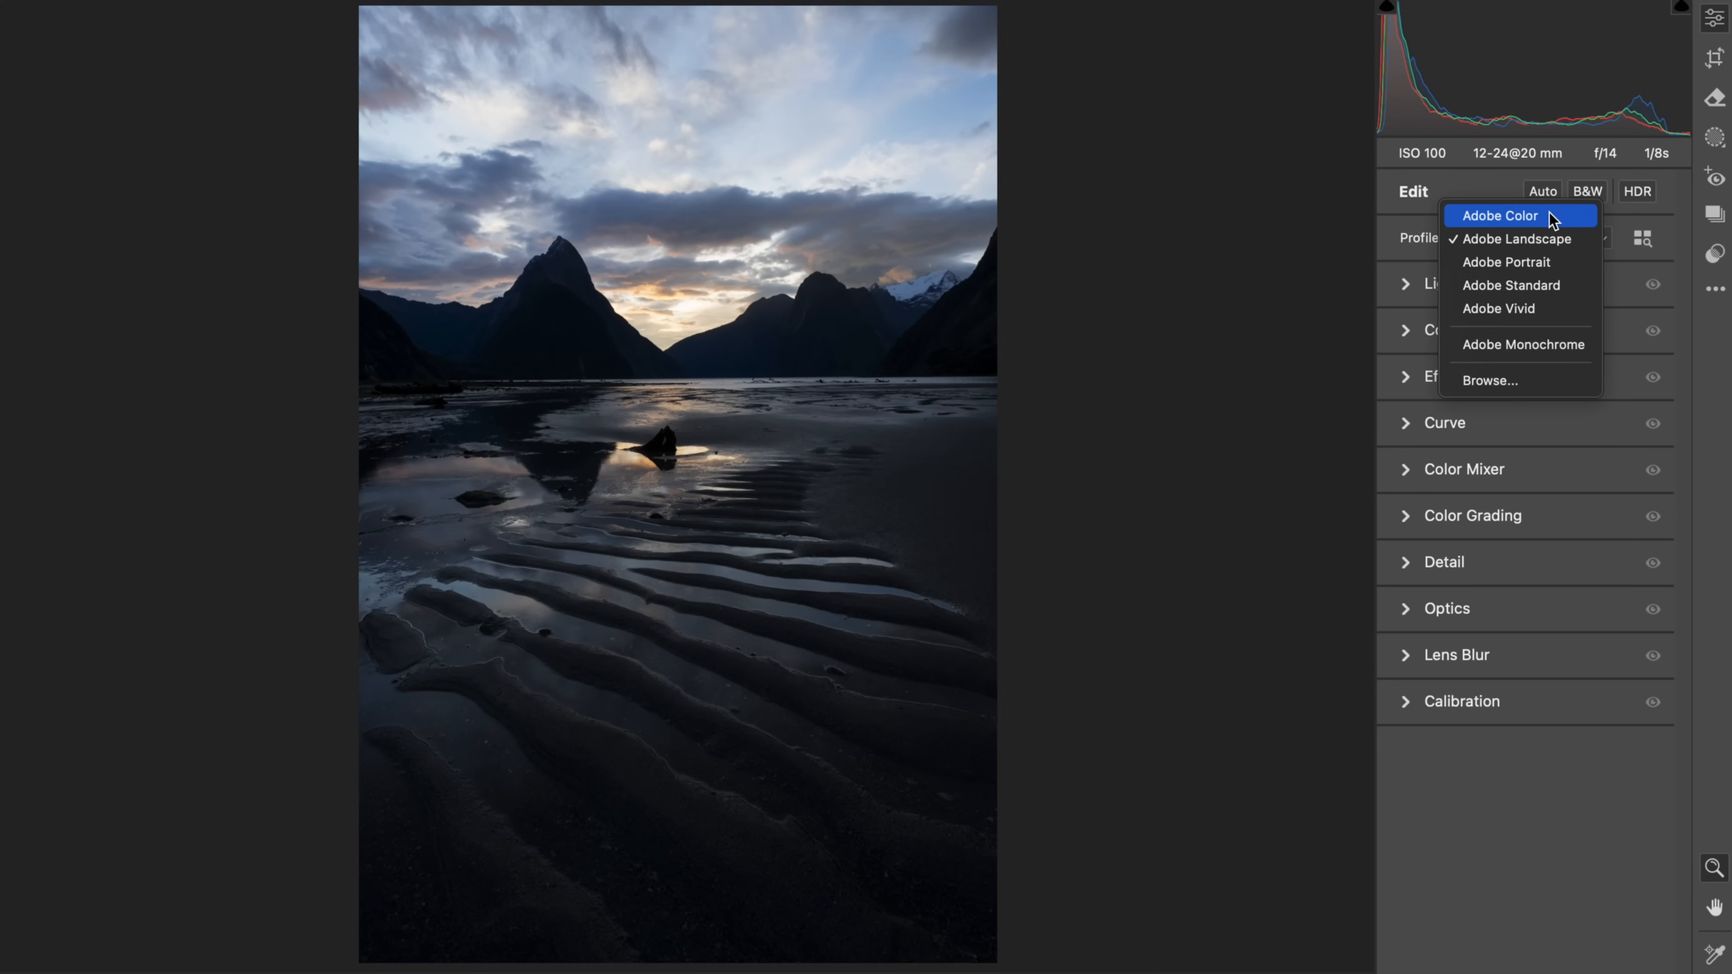
pyautogui.click(1549, 213)
pyautogui.click(1540, 238)
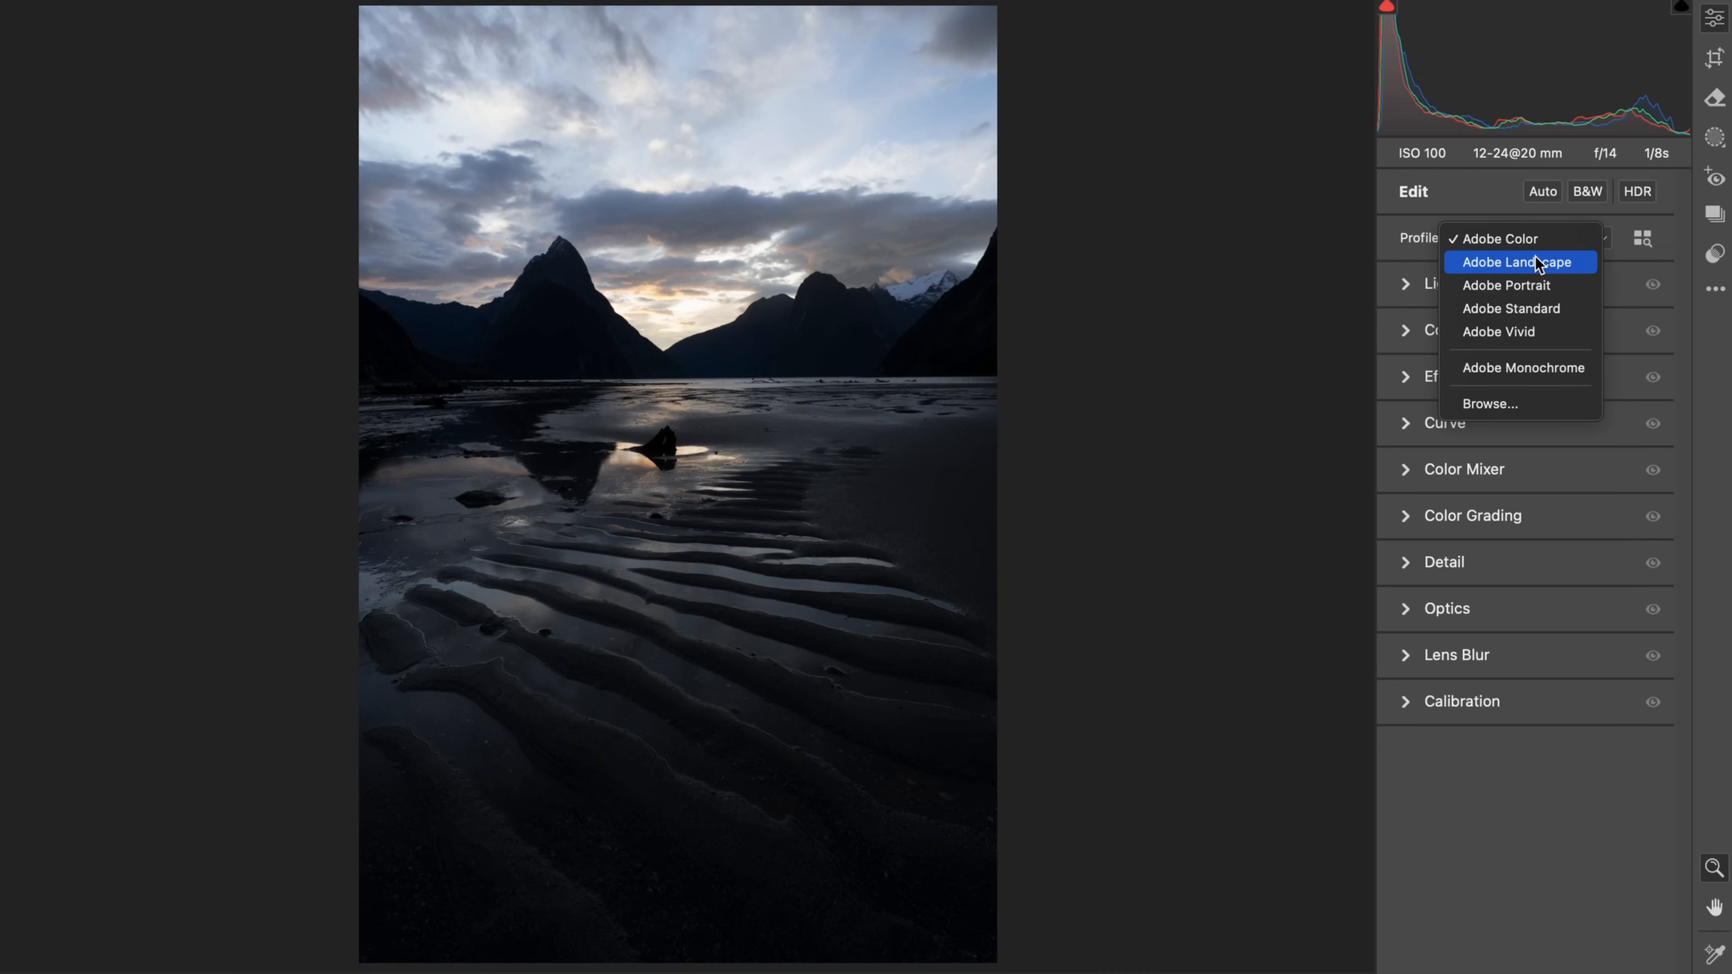
pyautogui.click(1538, 263)
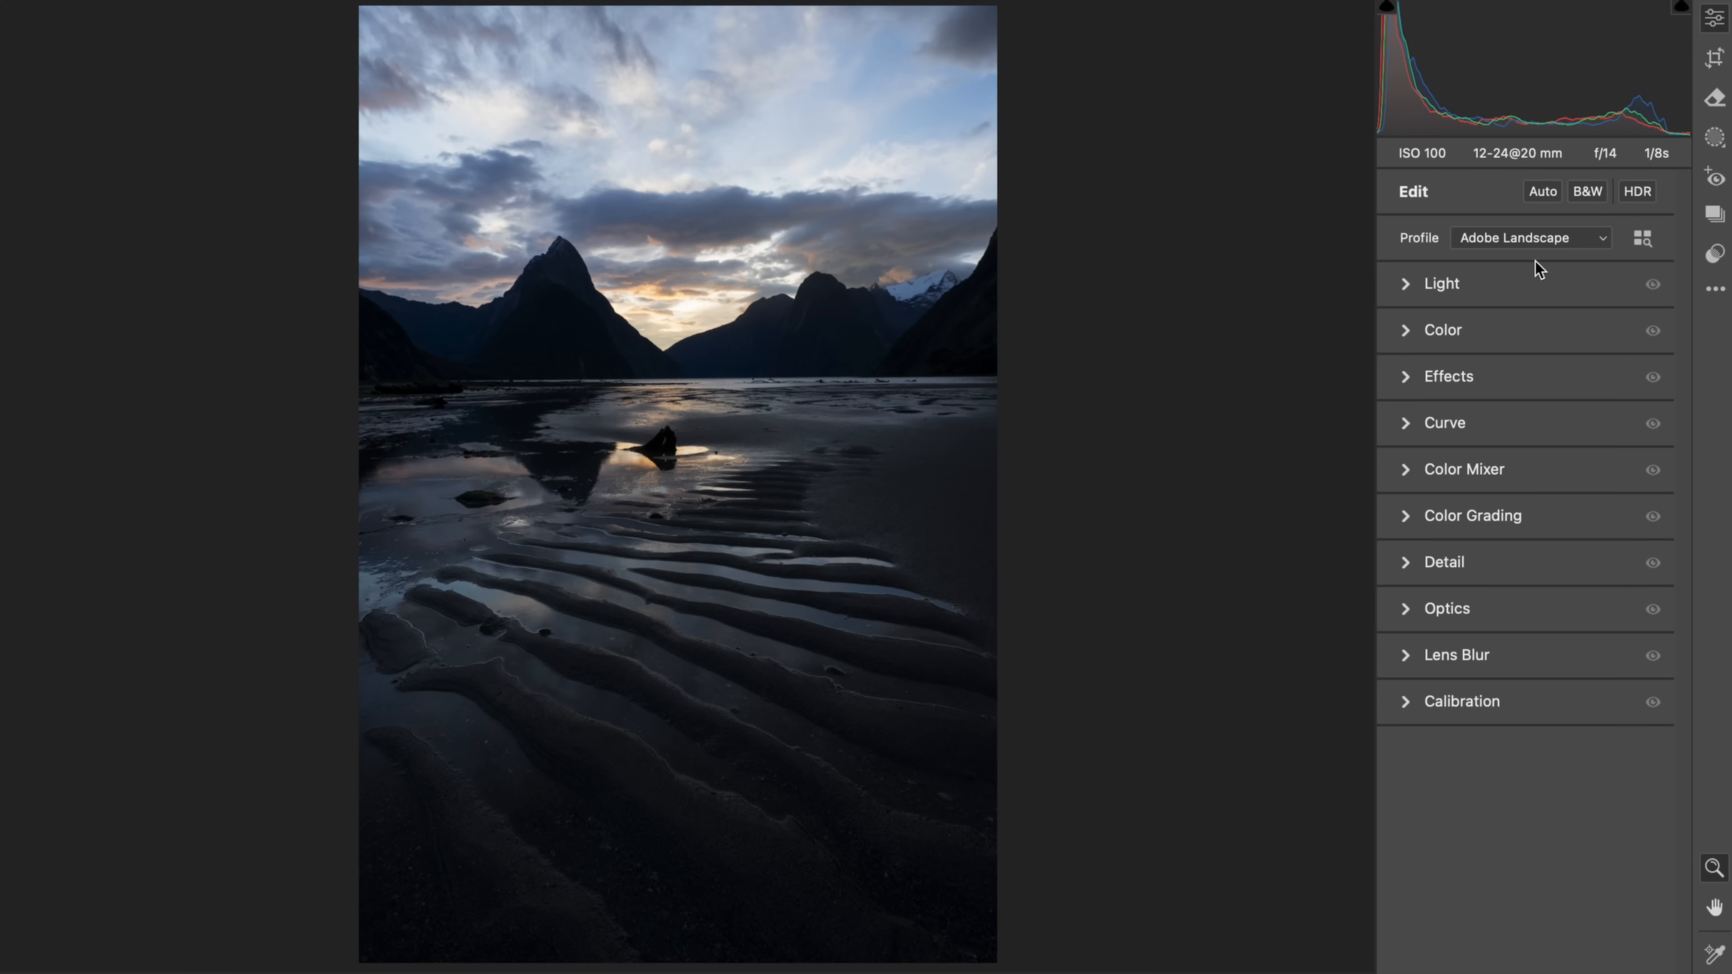
pyautogui.click(685, 261)
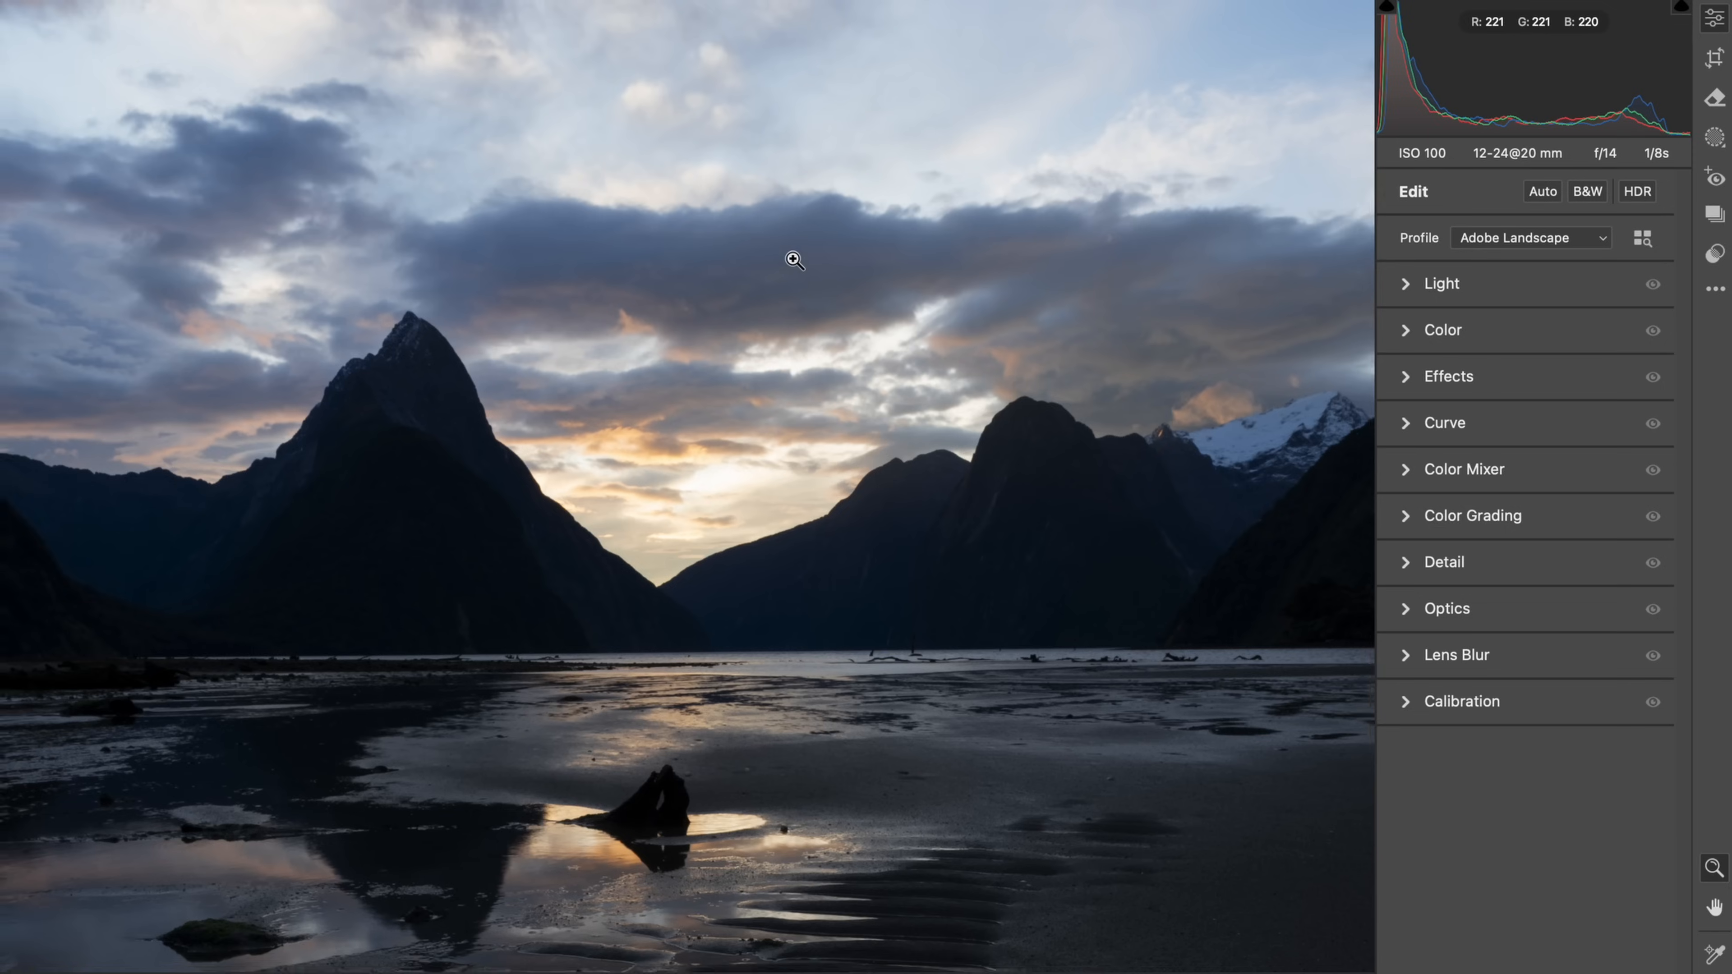
pyautogui.click(795, 261)
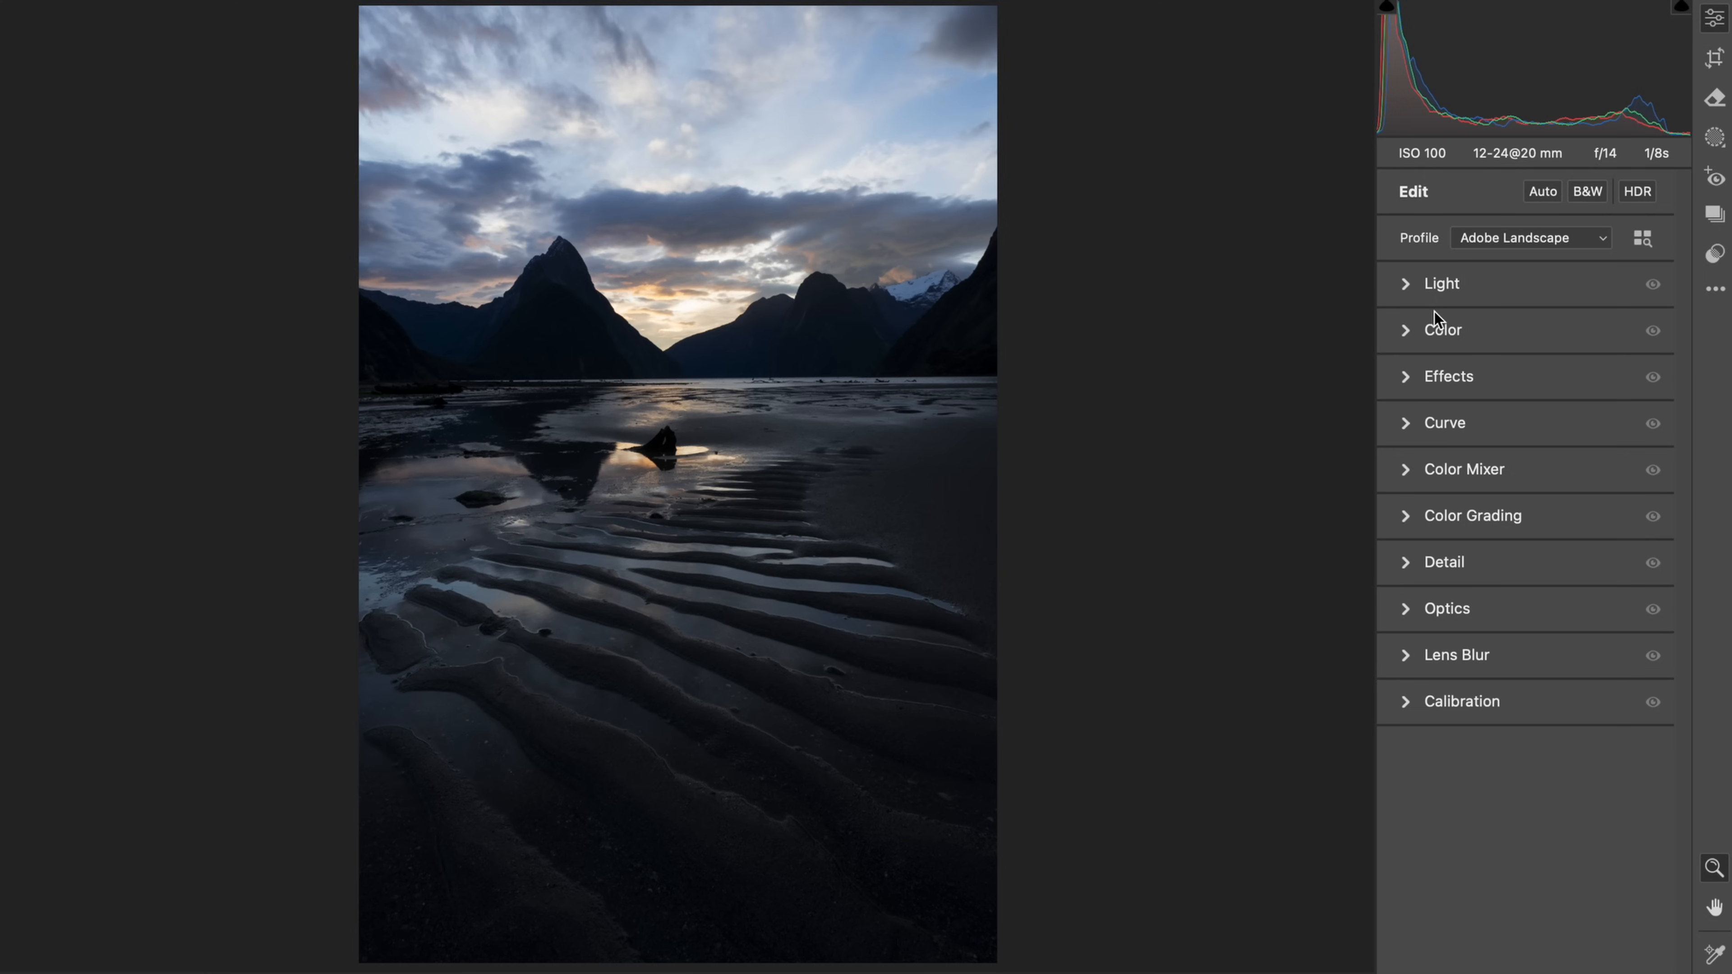
# Step: Try raising the photo's Exposure to +1.30 in the Light adjustments and reset it
pyautogui.click(1471, 289)
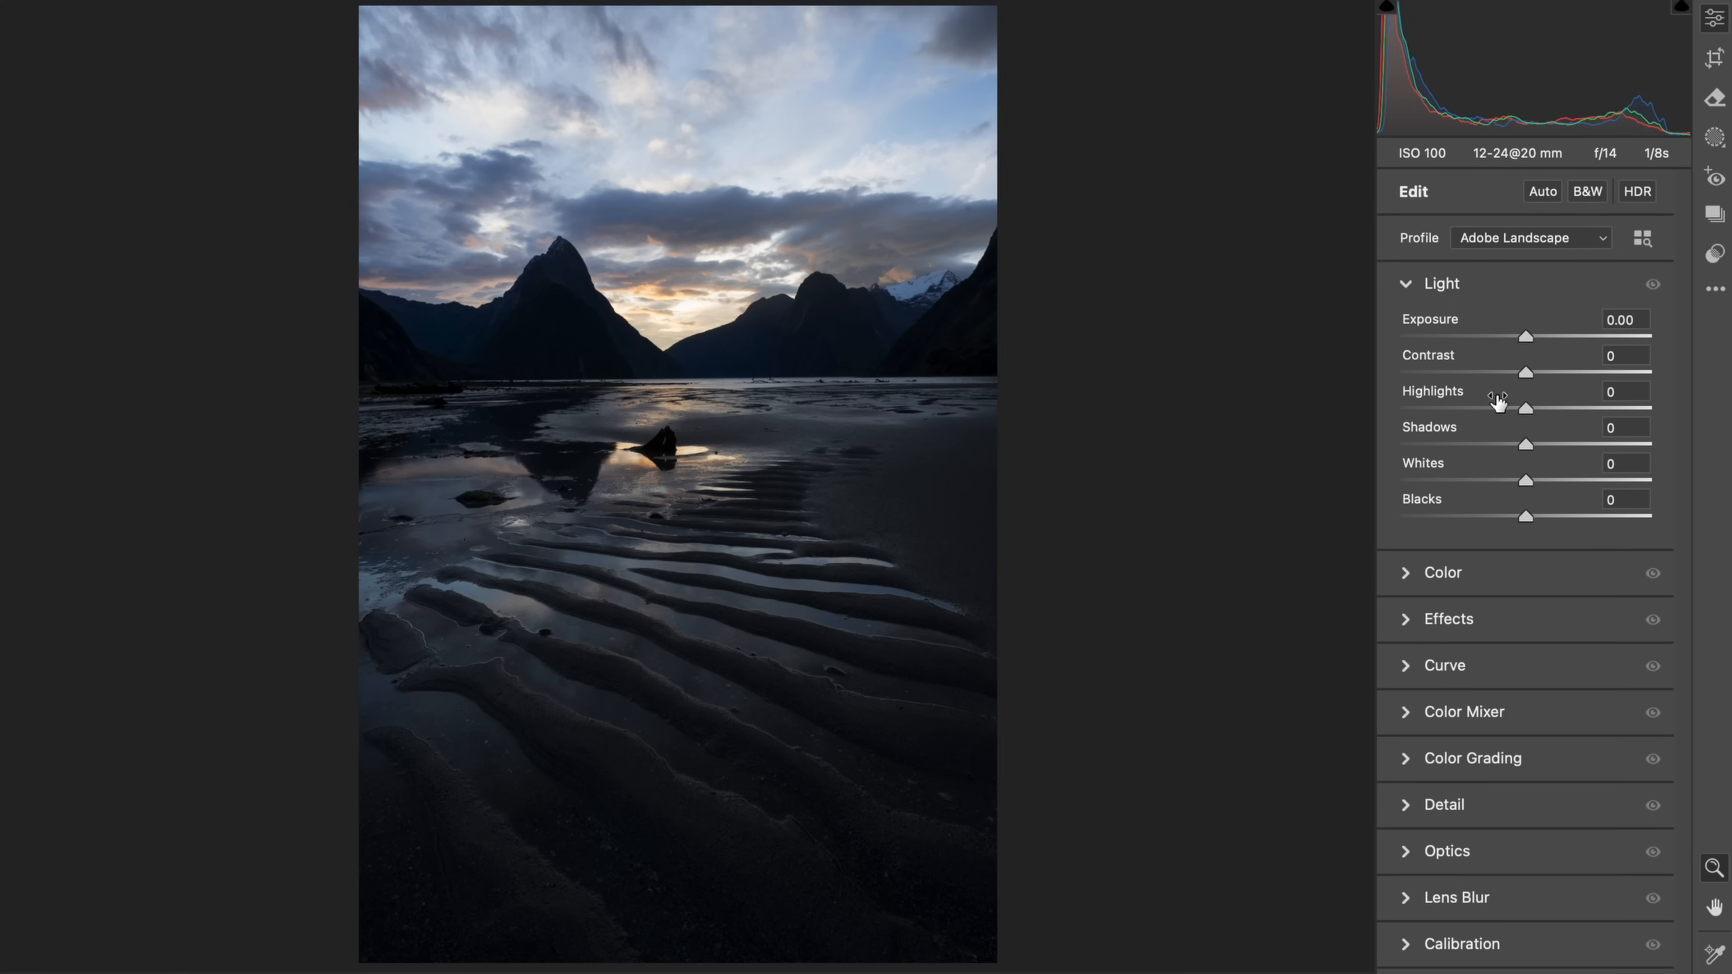
pyautogui.moveTo(1525, 336); pyautogui.dragTo(1562, 341)
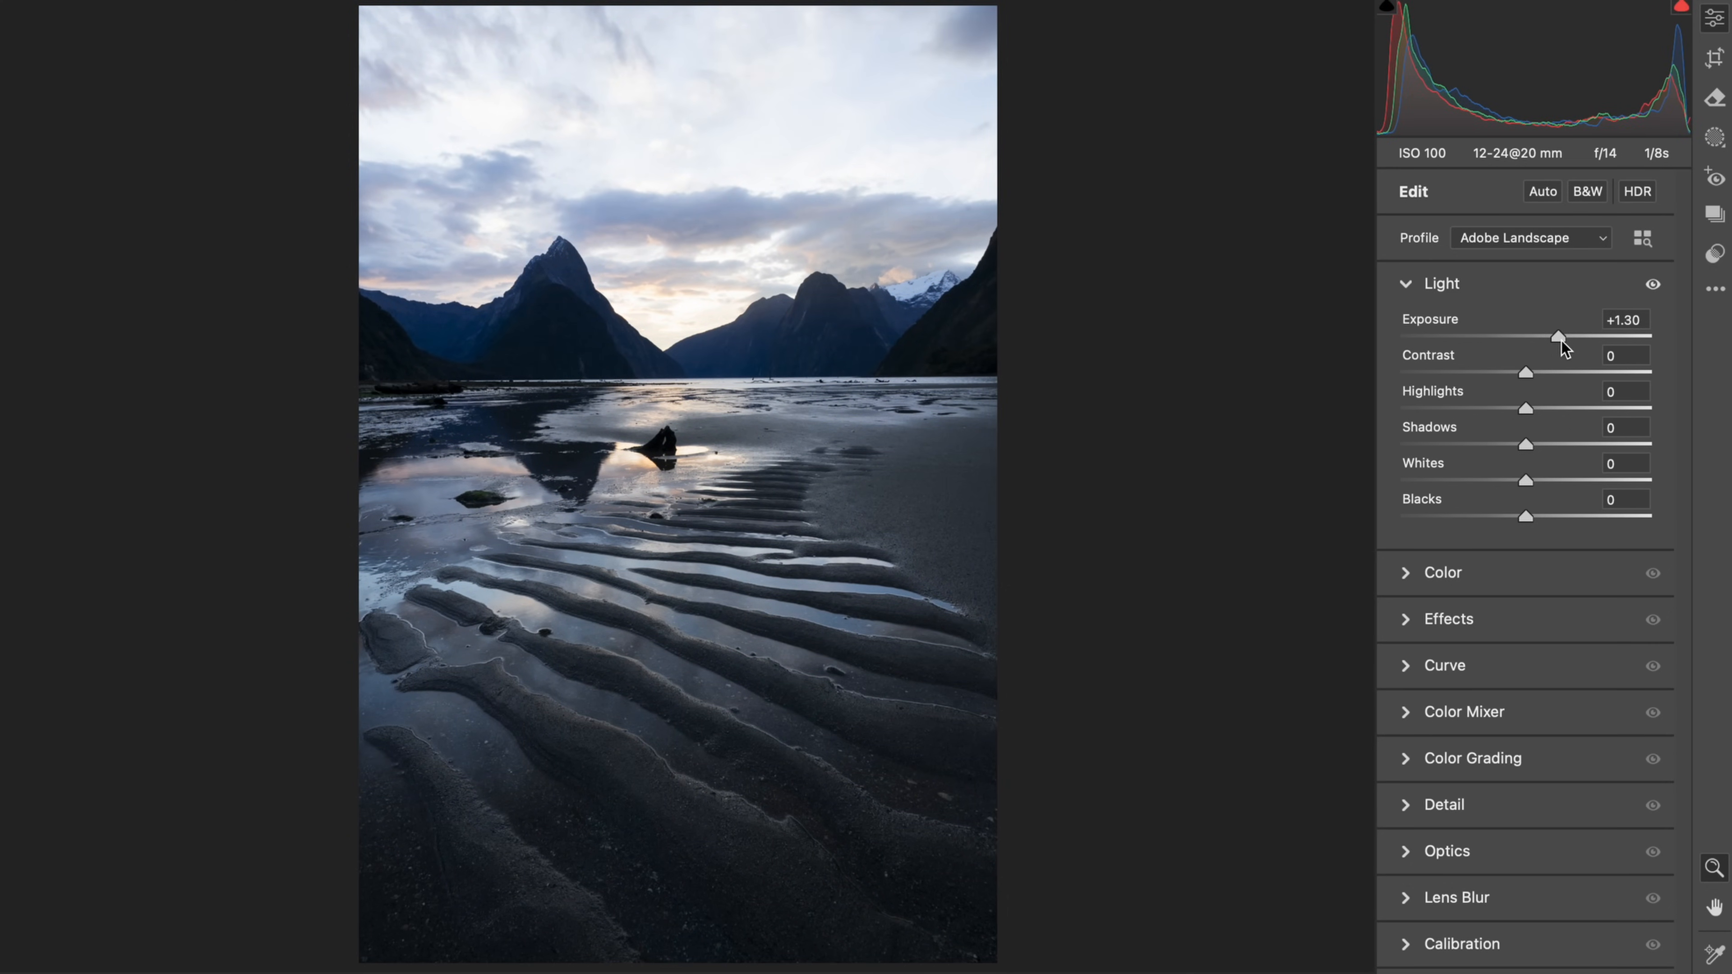
pyautogui.doubleClick(1560, 338)
# Step: Try raising Shadows to +100, inspect the foreground sand ripples up close, and reset Shadows
pyautogui.moveTo(1526, 444); pyautogui.dragTo(1653, 450)
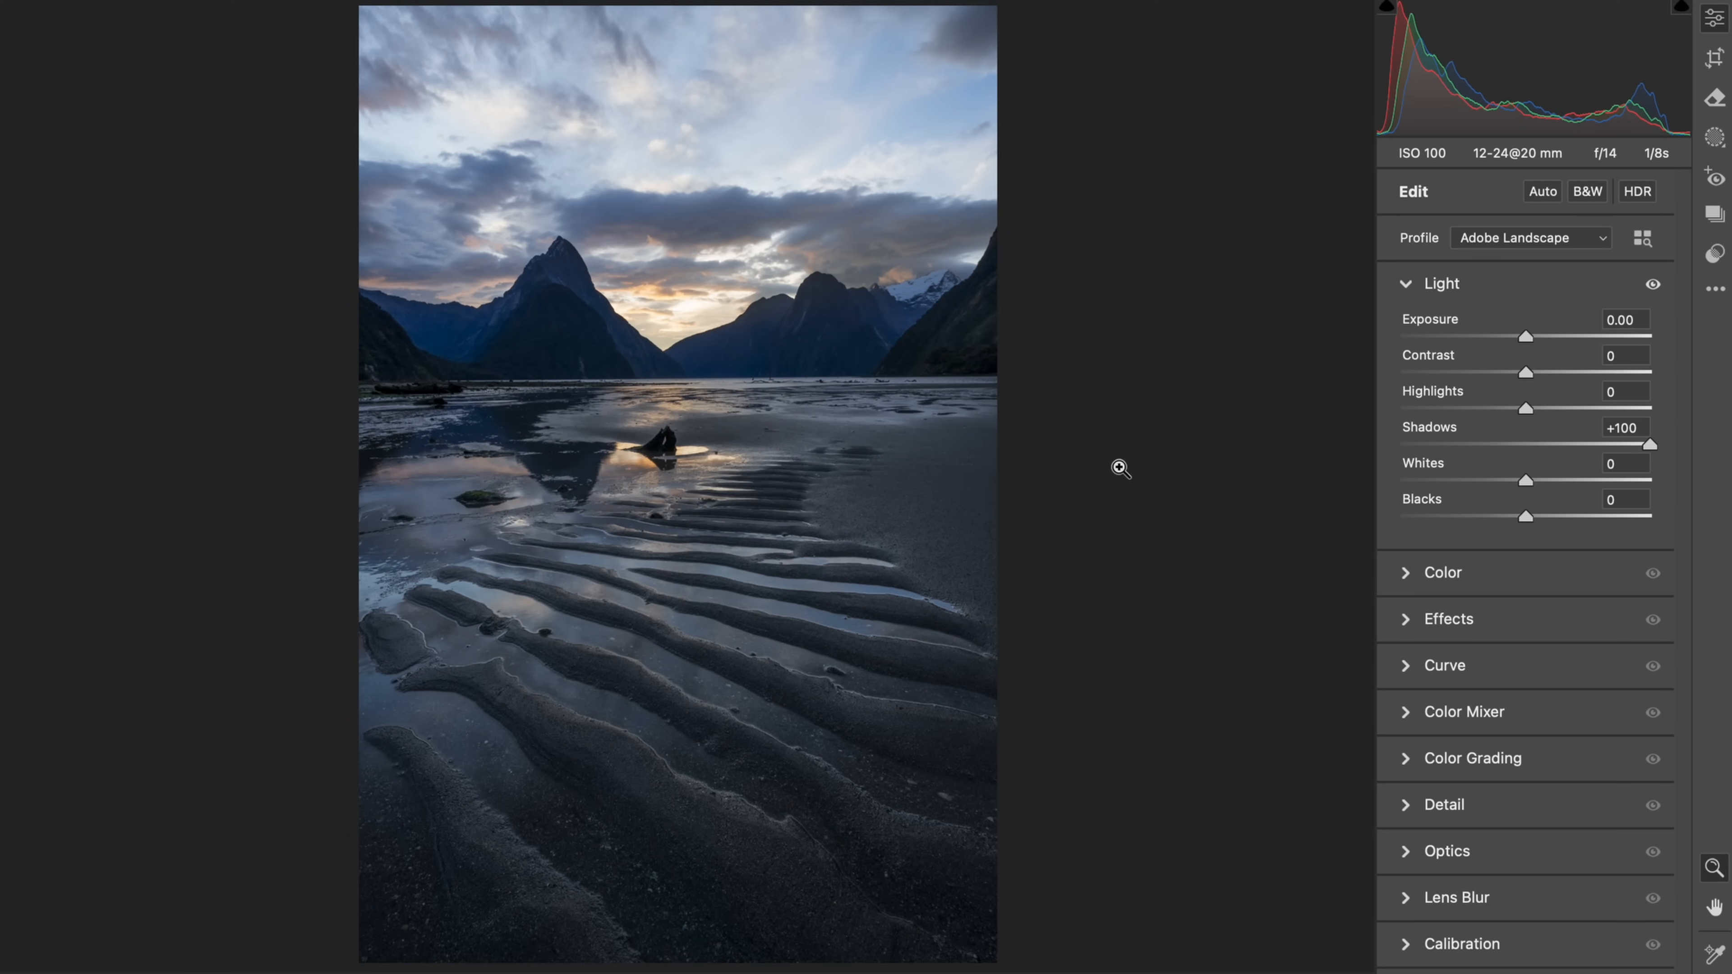
pyautogui.click(659, 517)
pyautogui.moveTo(750, 613); pyautogui.dragTo(824, 617)
pyautogui.hscroll(-3, 717, 617)
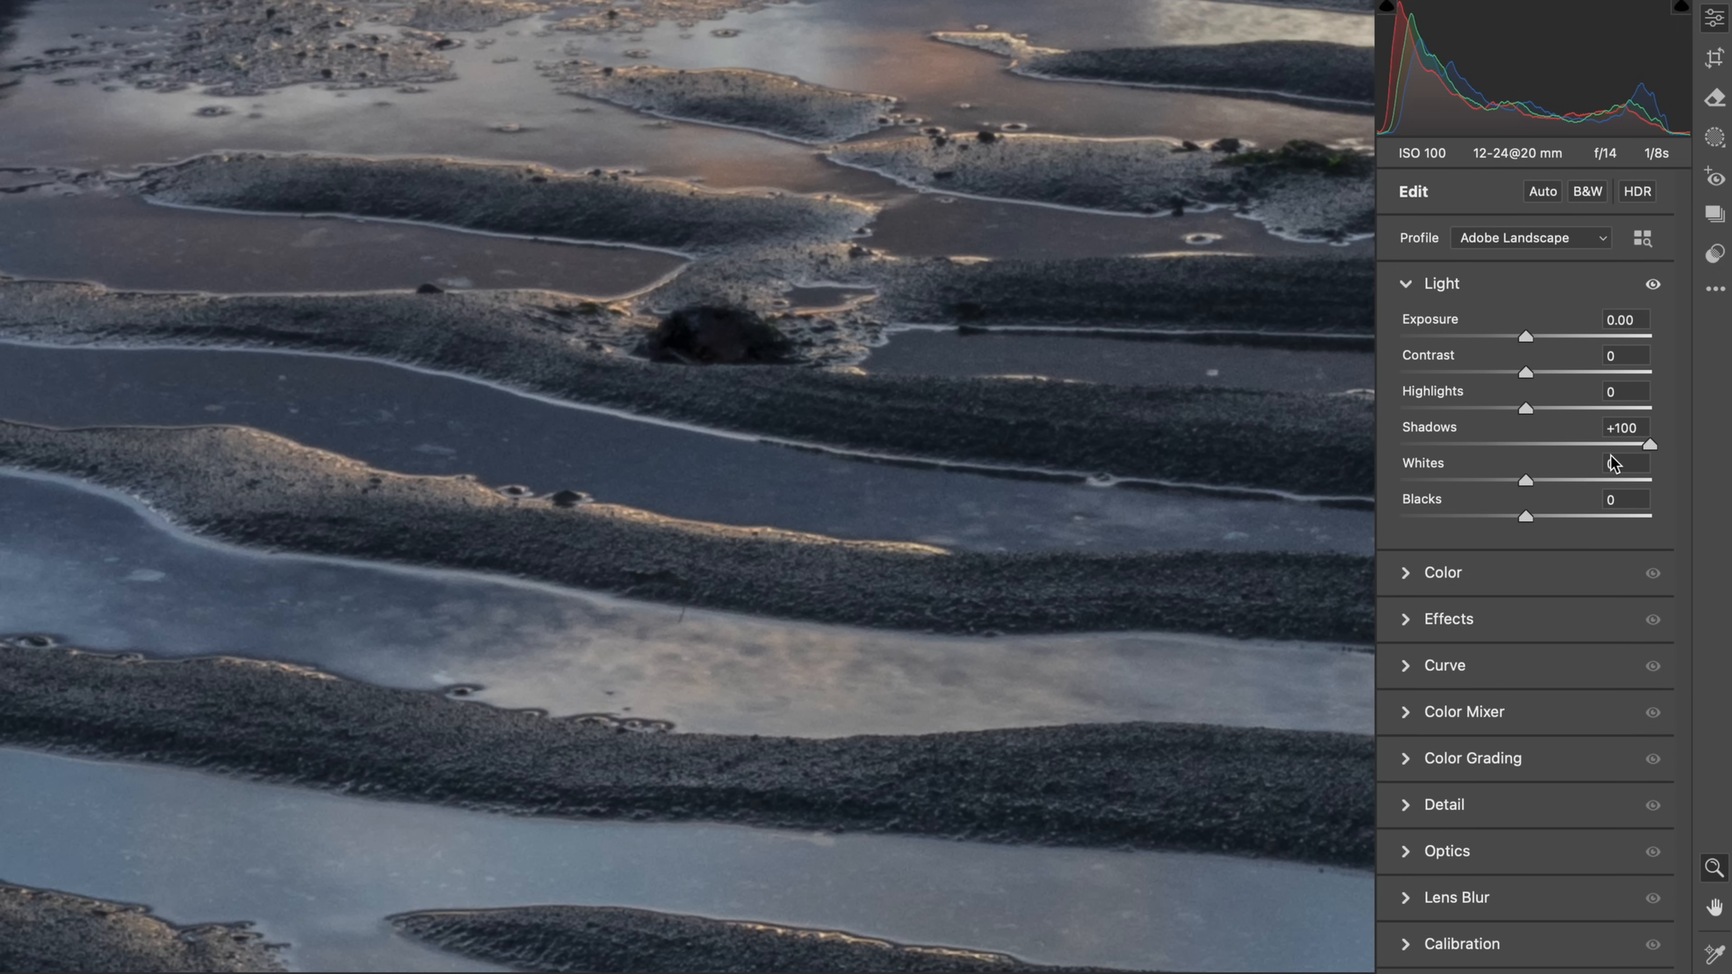
pyautogui.moveTo(1593, 447); pyautogui.dragTo(1663, 448)
pyautogui.click(1051, 451)
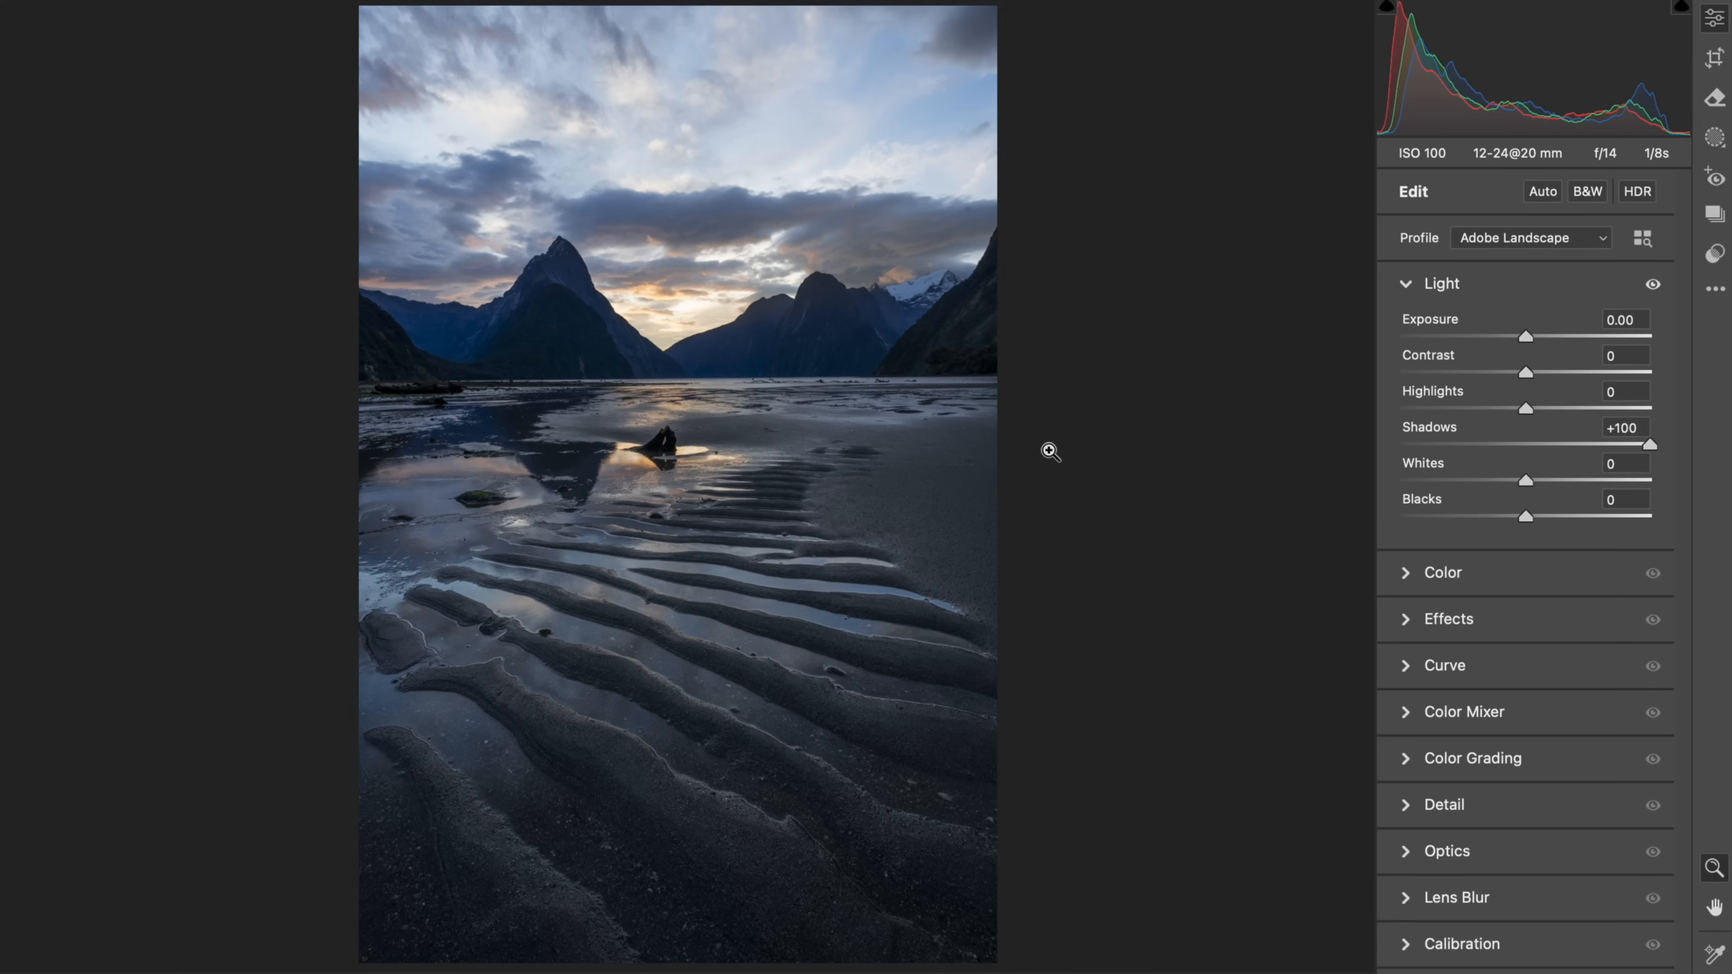
pyautogui.doubleClick(1650, 446)
# Step: Brighten the whole photo by setting Exposure to +1.20
pyautogui.moveTo(1530, 336); pyautogui.dragTo(1554, 342)
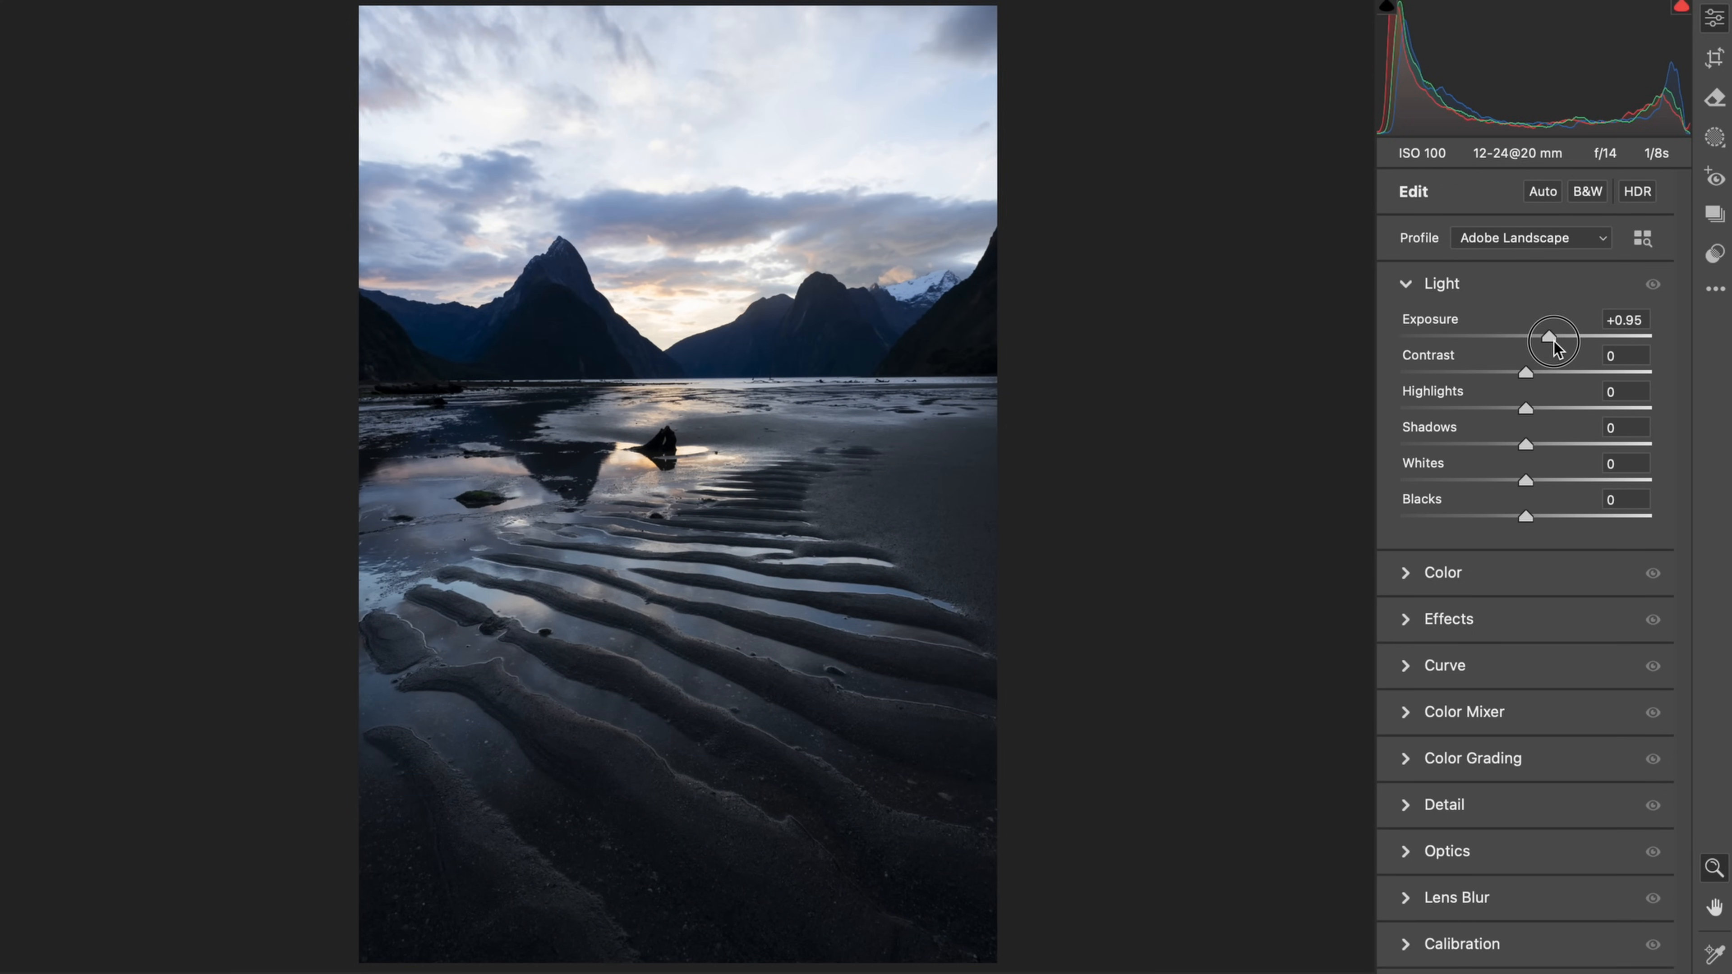
pyautogui.moveTo(1554, 338); pyautogui.dragTo(1559, 342)
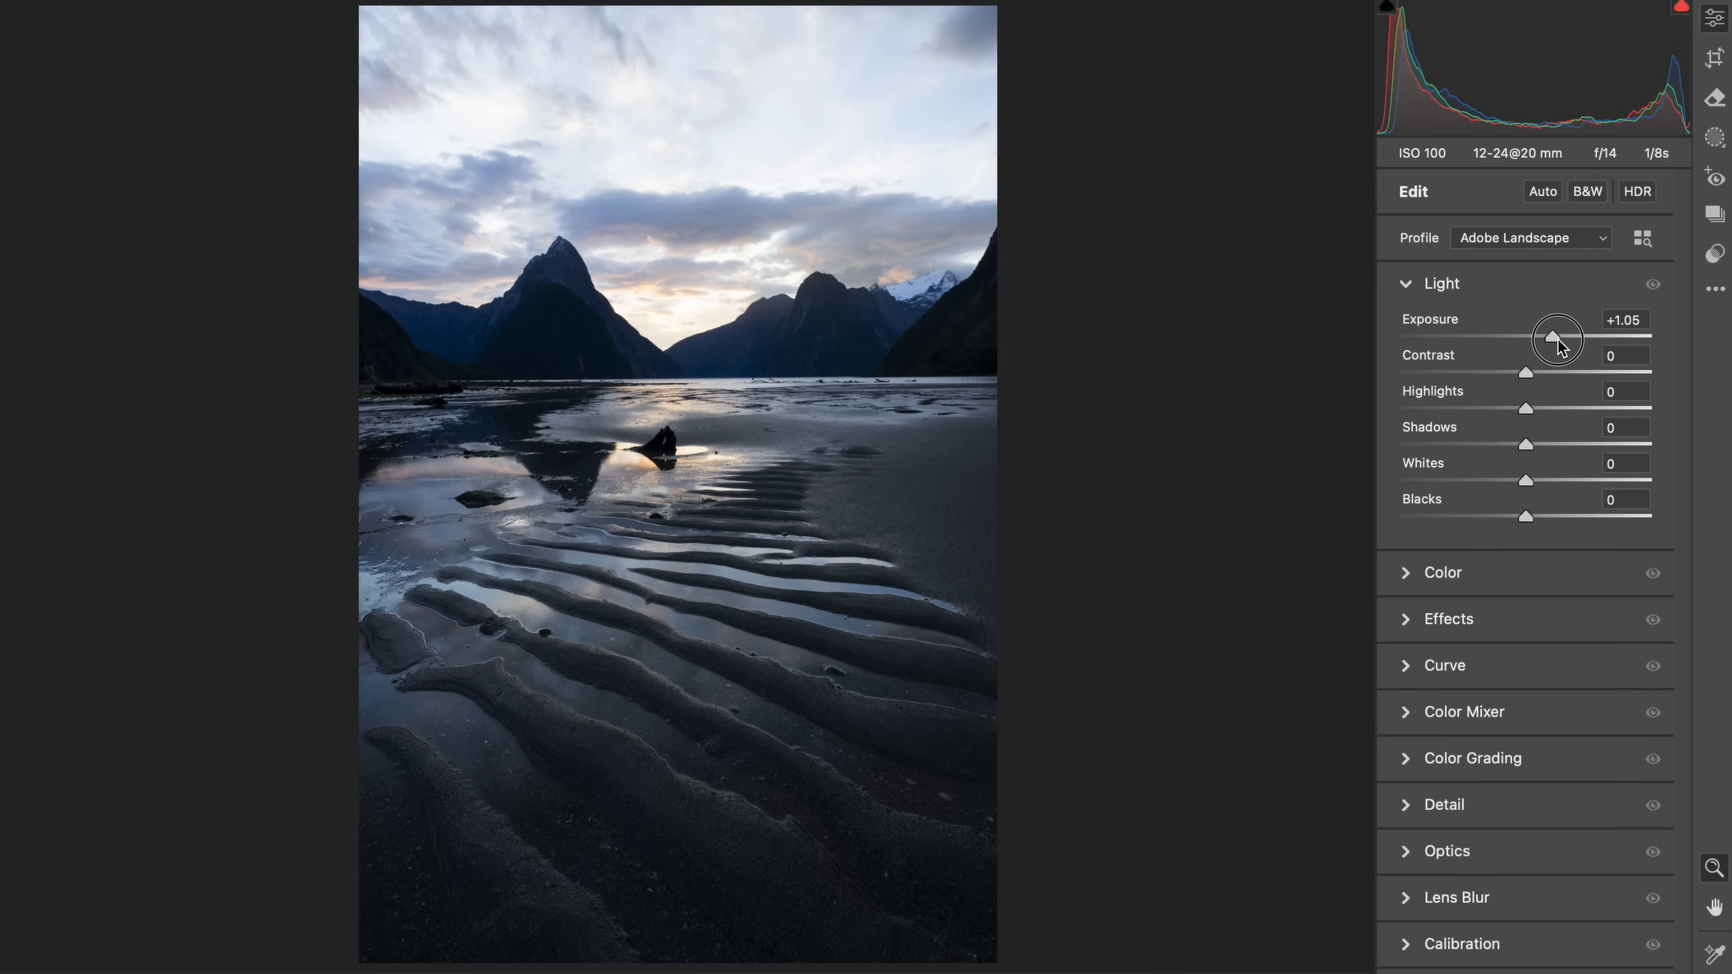
pyautogui.moveTo(1561, 345); pyautogui.dragTo(1565, 346)
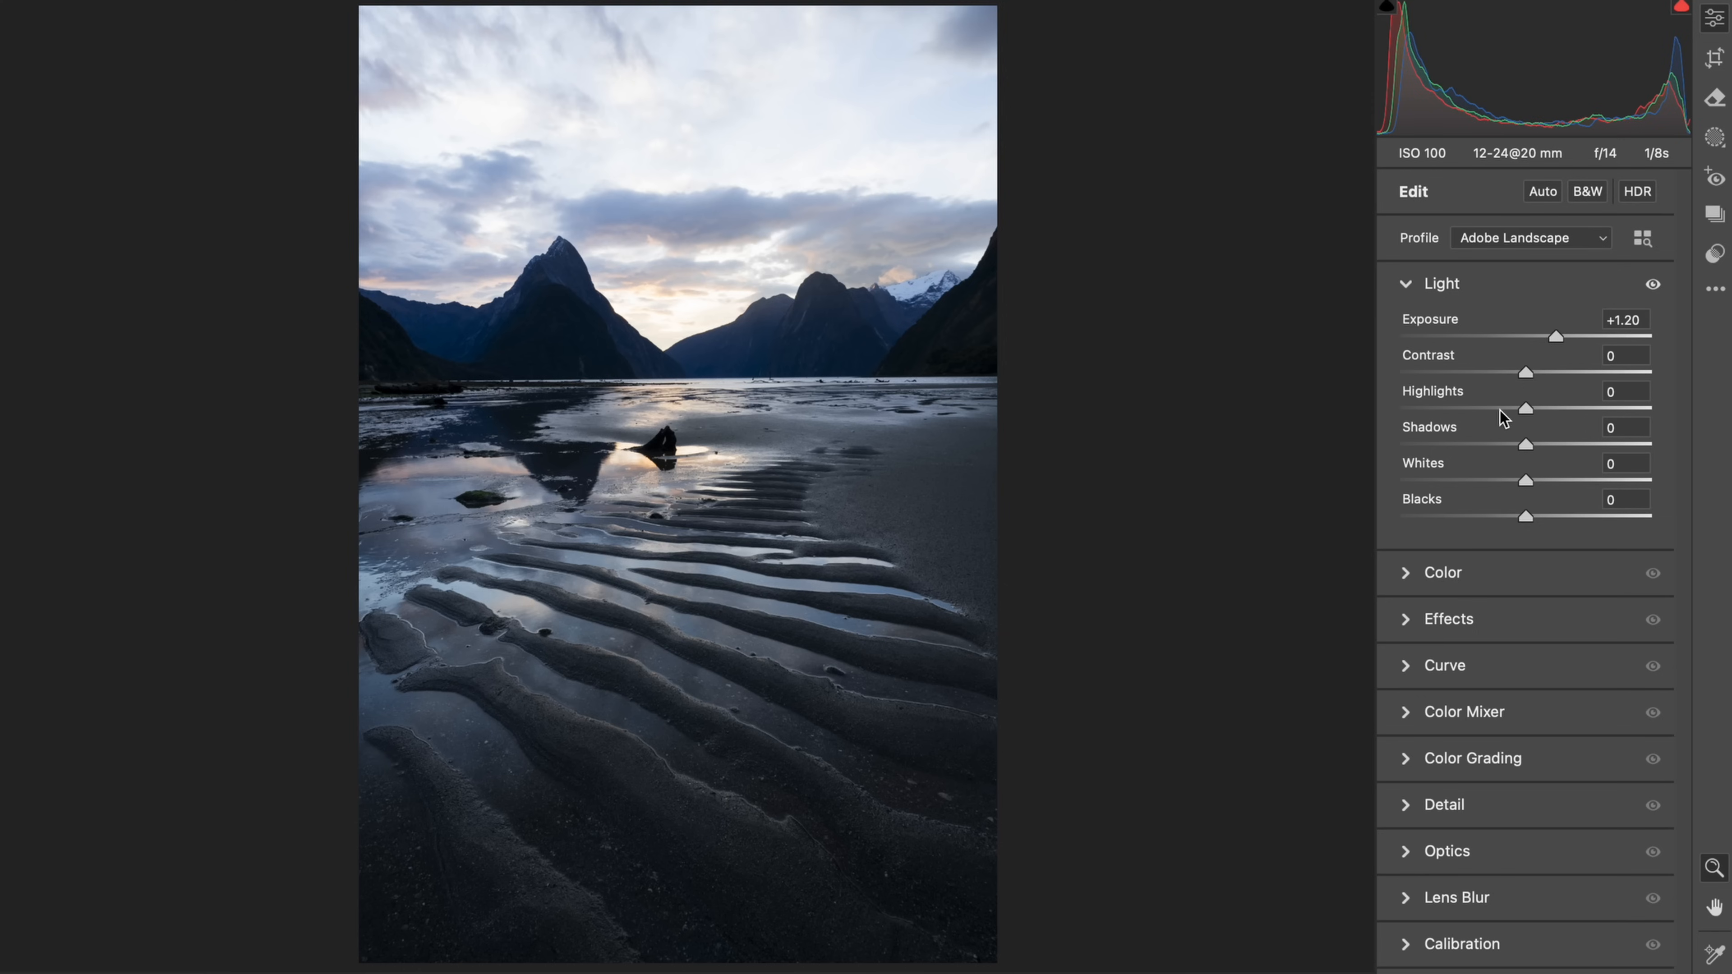
# Step: Lower Highlights to -30, checking the sand ripples and water reflections up close
pyautogui.moveTo(1501, 410)
pyautogui.mouseDown()
pyautogui.moveTo(1450, 411)
pyautogui.moveTo(1558, 410)
pyautogui.moveTo(1494, 411)
pyautogui.mouseUp()
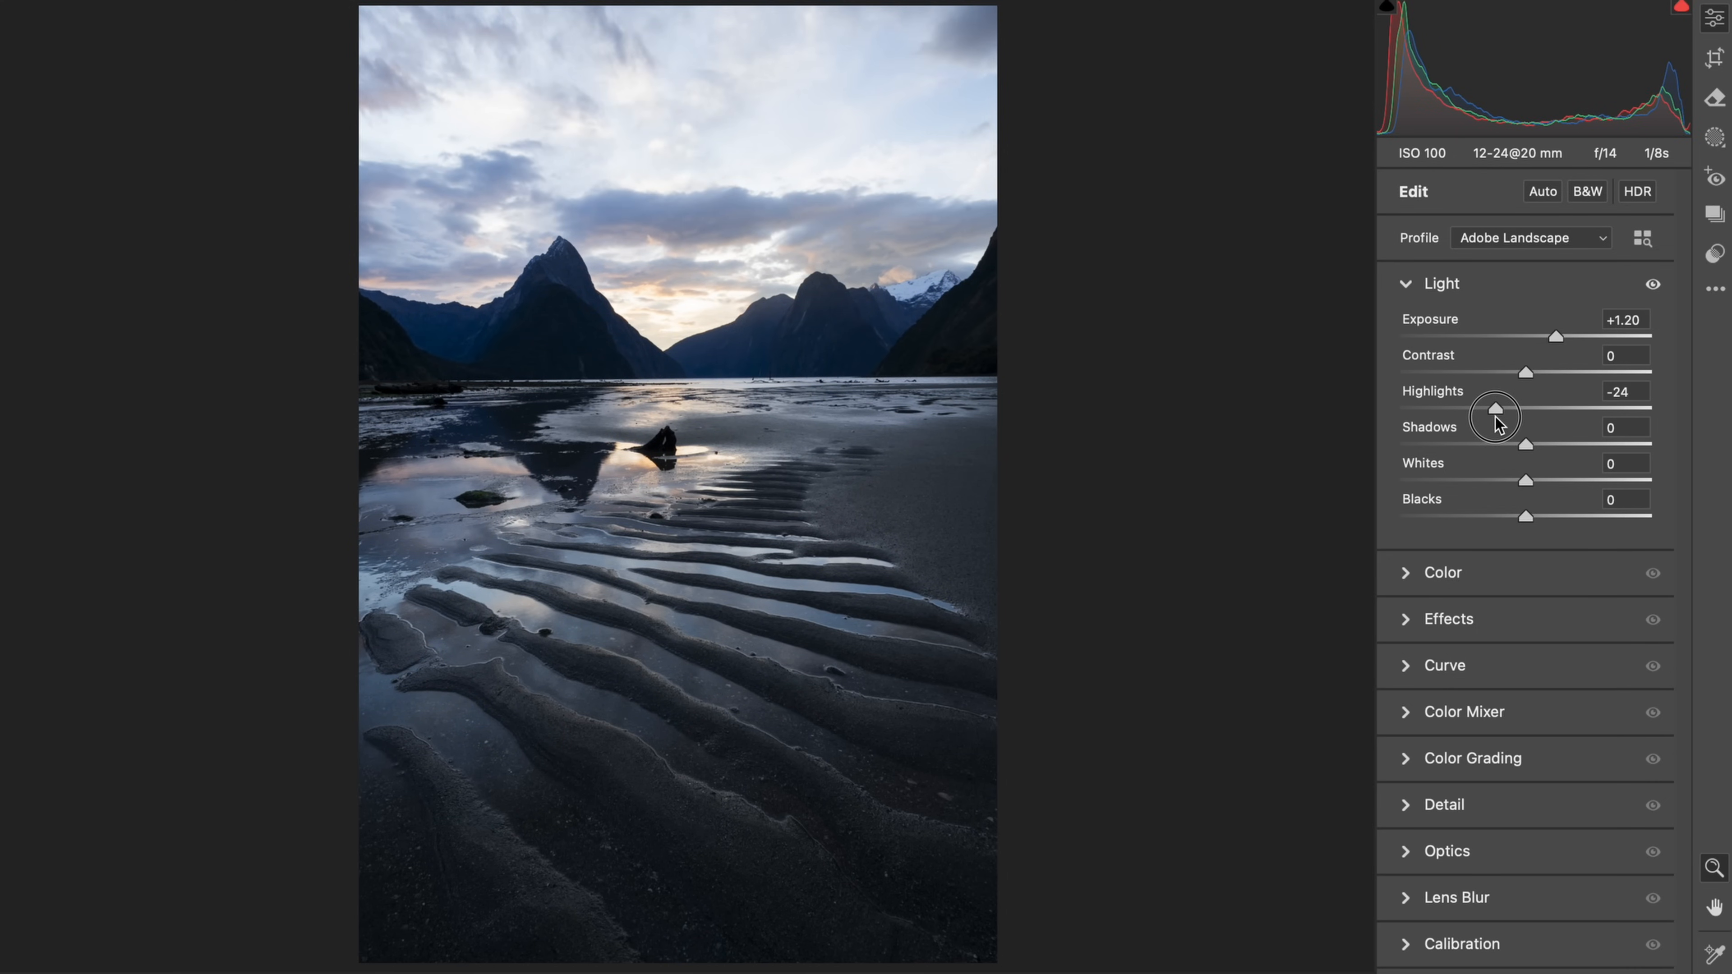
pyautogui.click(576, 552)
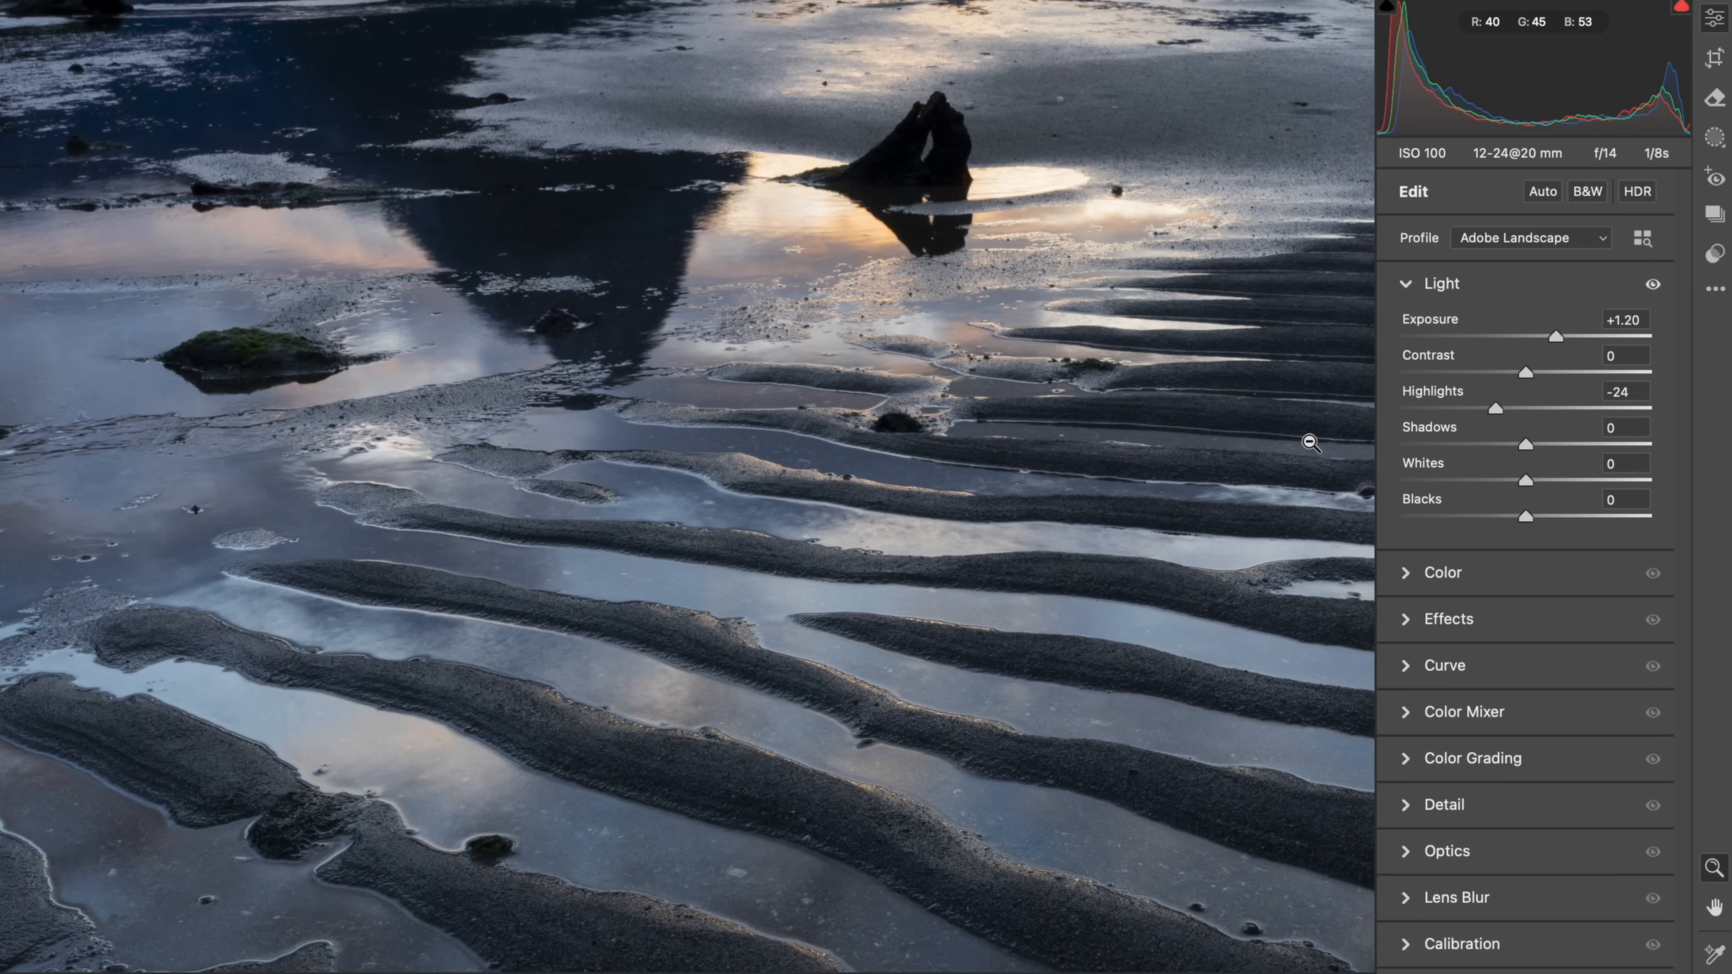
pyautogui.moveTo(1495, 412)
pyautogui.mouseDown()
pyautogui.moveTo(1432, 413)
pyautogui.moveTo(1535, 409)
pyautogui.moveTo(1470, 408)
pyautogui.moveTo(1508, 406)
pyautogui.moveTo(1490, 406)
pyautogui.mouseUp()
pyautogui.click(1074, 489)
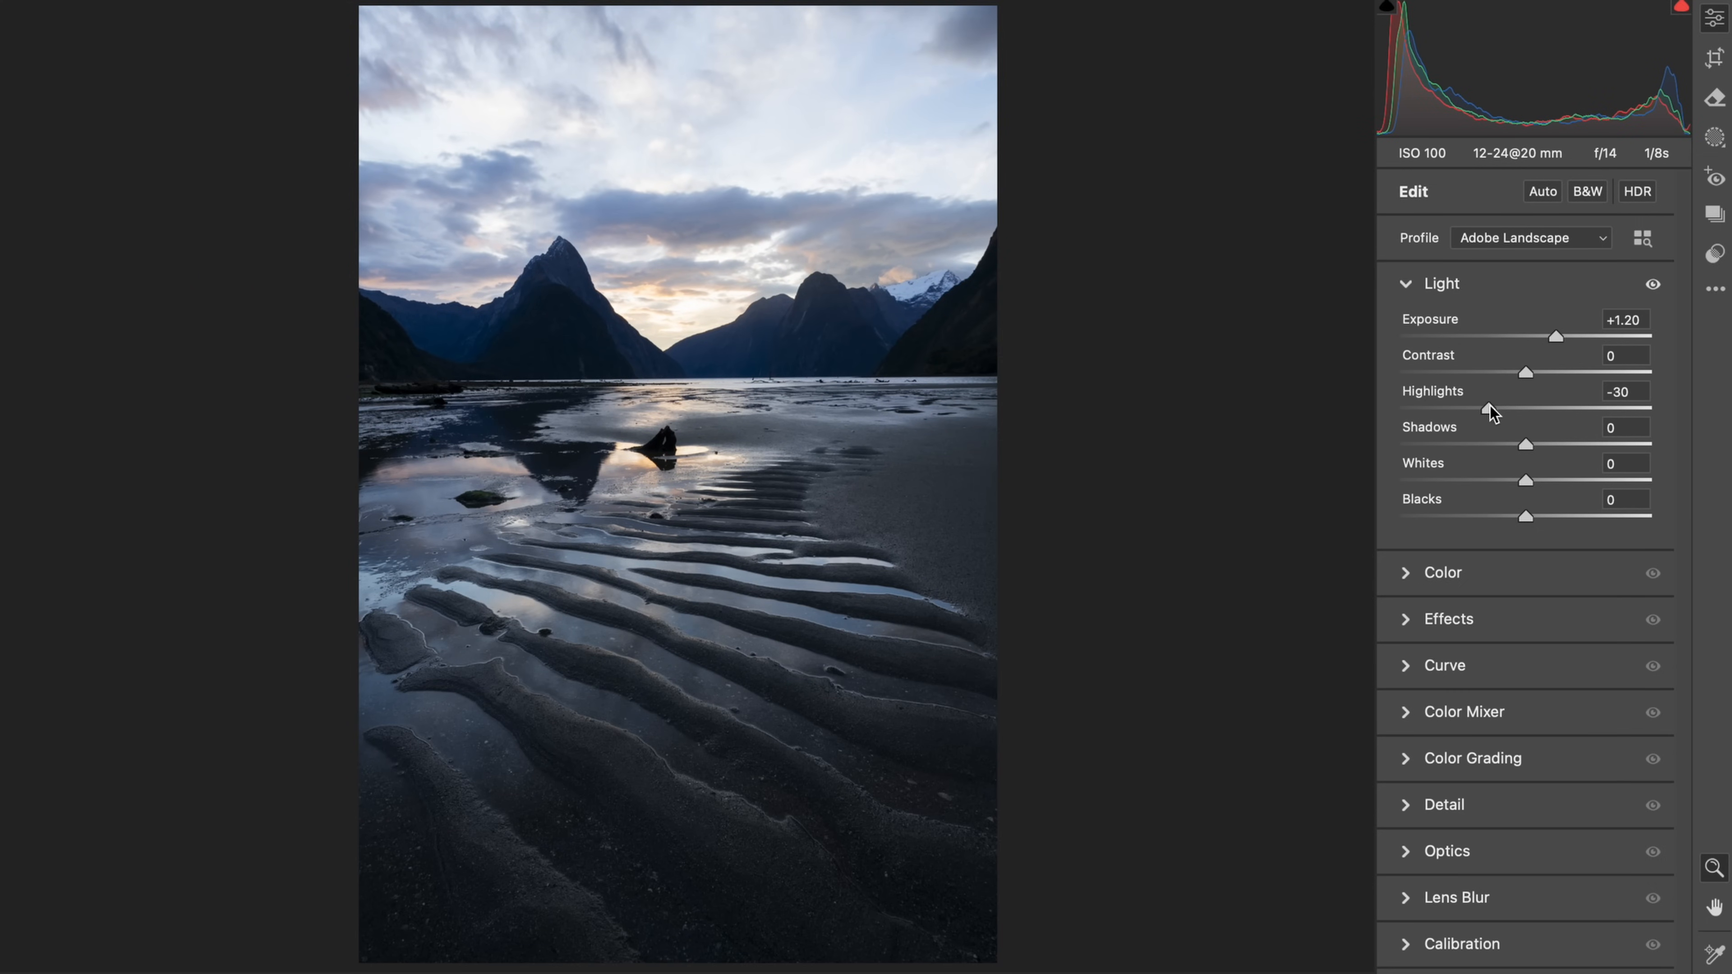
# Step: Raise Shadows to +20 and inspect the mountains and shoreline up close
pyautogui.click(1552, 444)
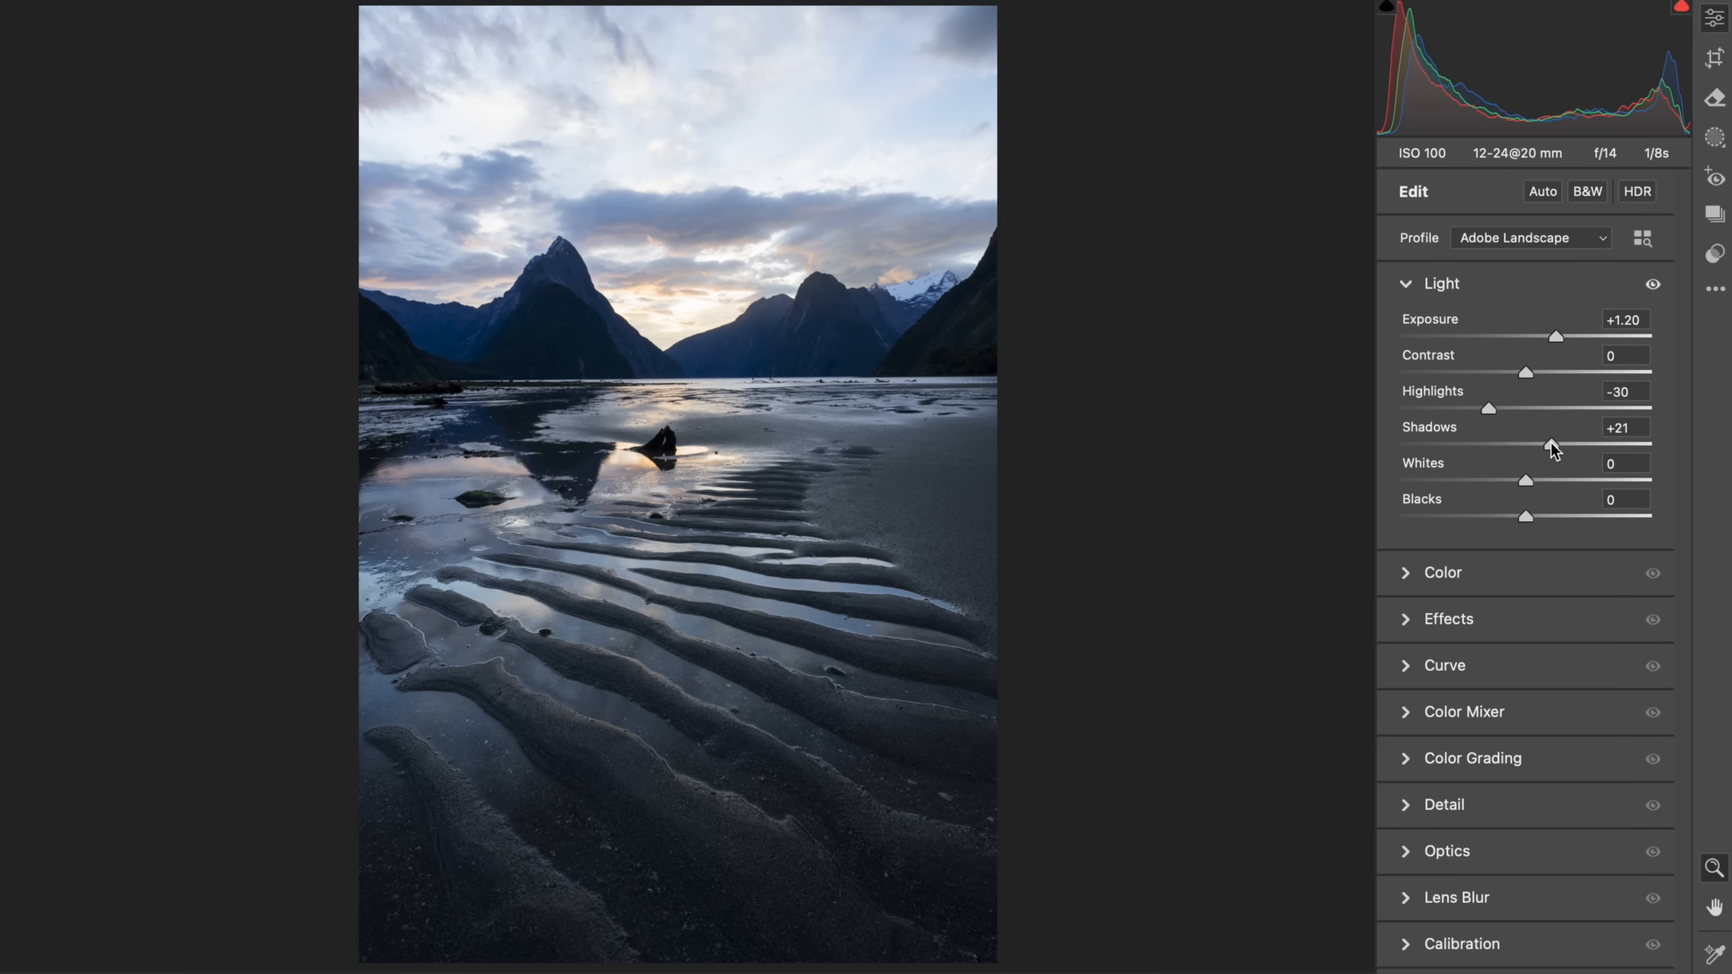
pyautogui.moveTo(1549, 446); pyautogui.dragTo(1551, 446)
pyautogui.click(897, 307)
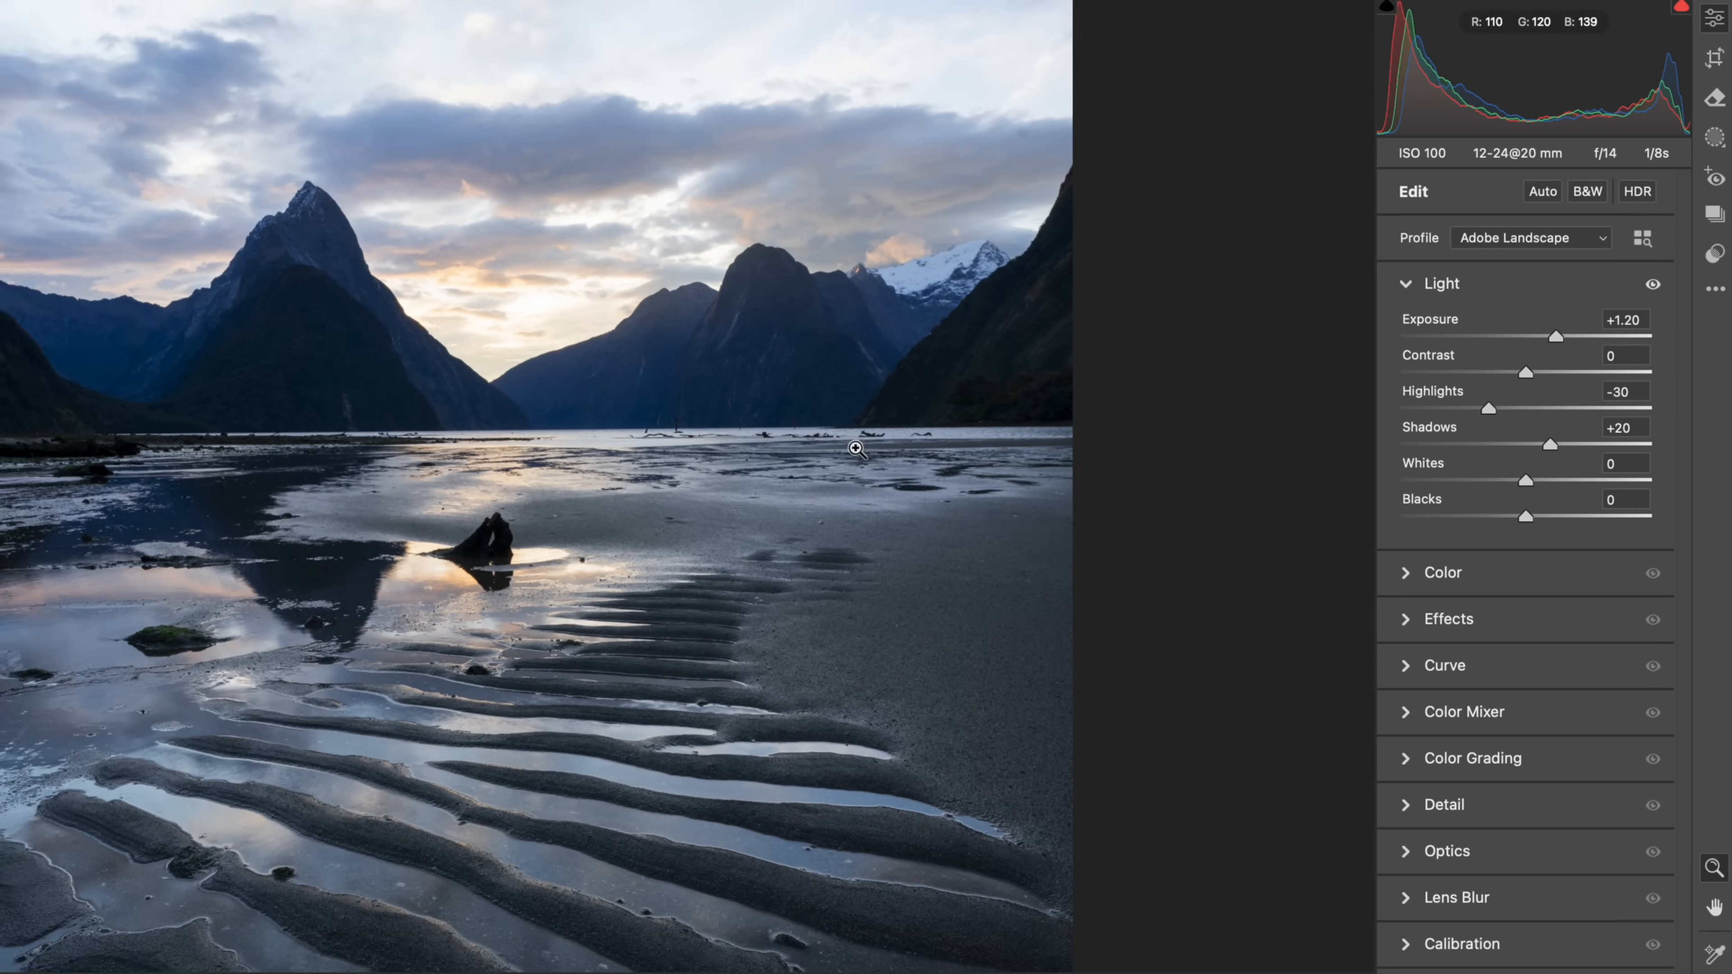
pyautogui.click(858, 450)
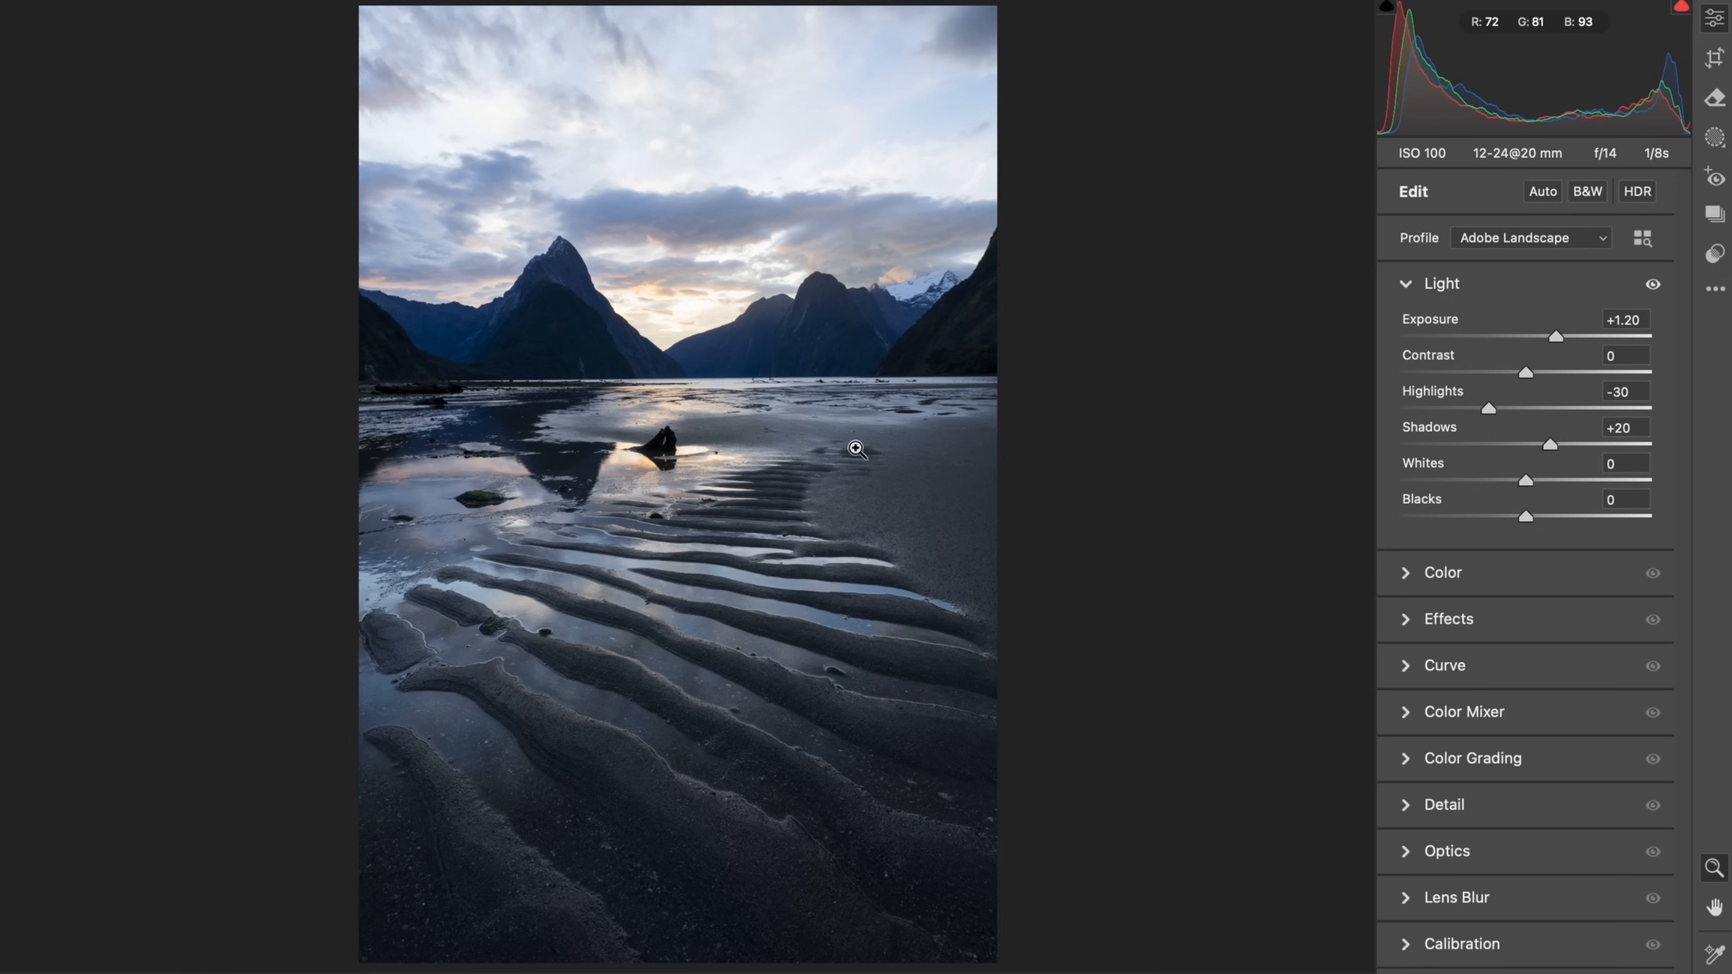
# Step: Compare the edited photo with its original version by toggling the before/after preview several times
pyautogui.press('p')
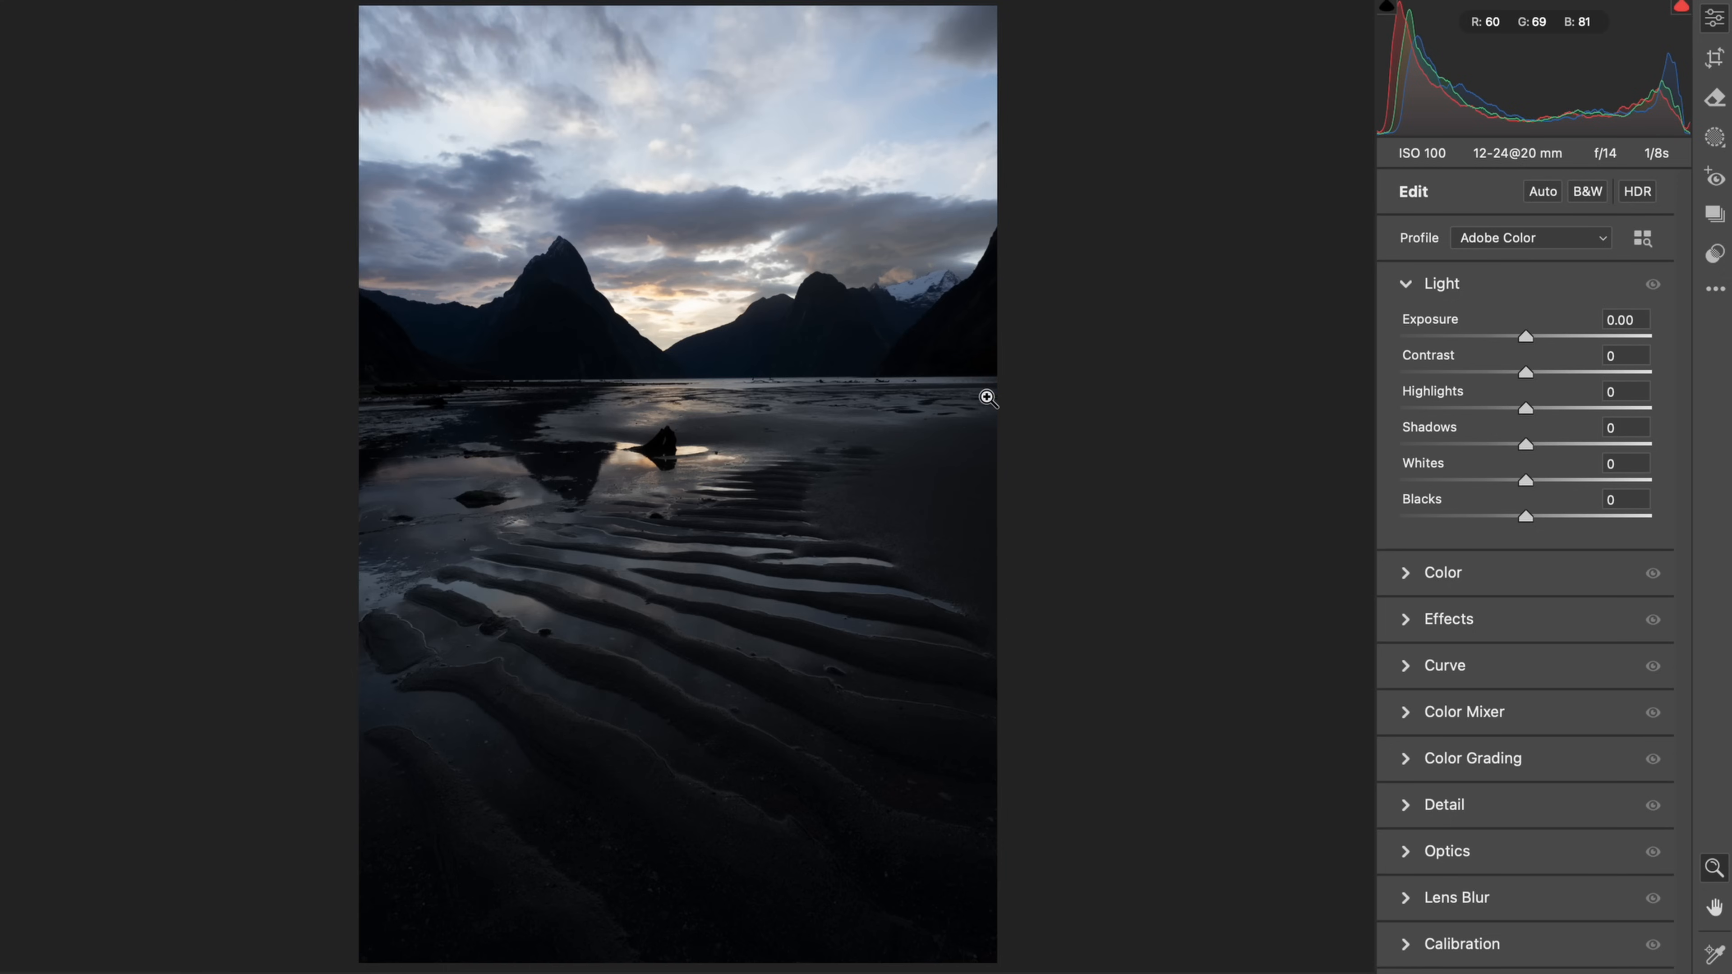
pyautogui.press('p')
pyautogui.press('p')
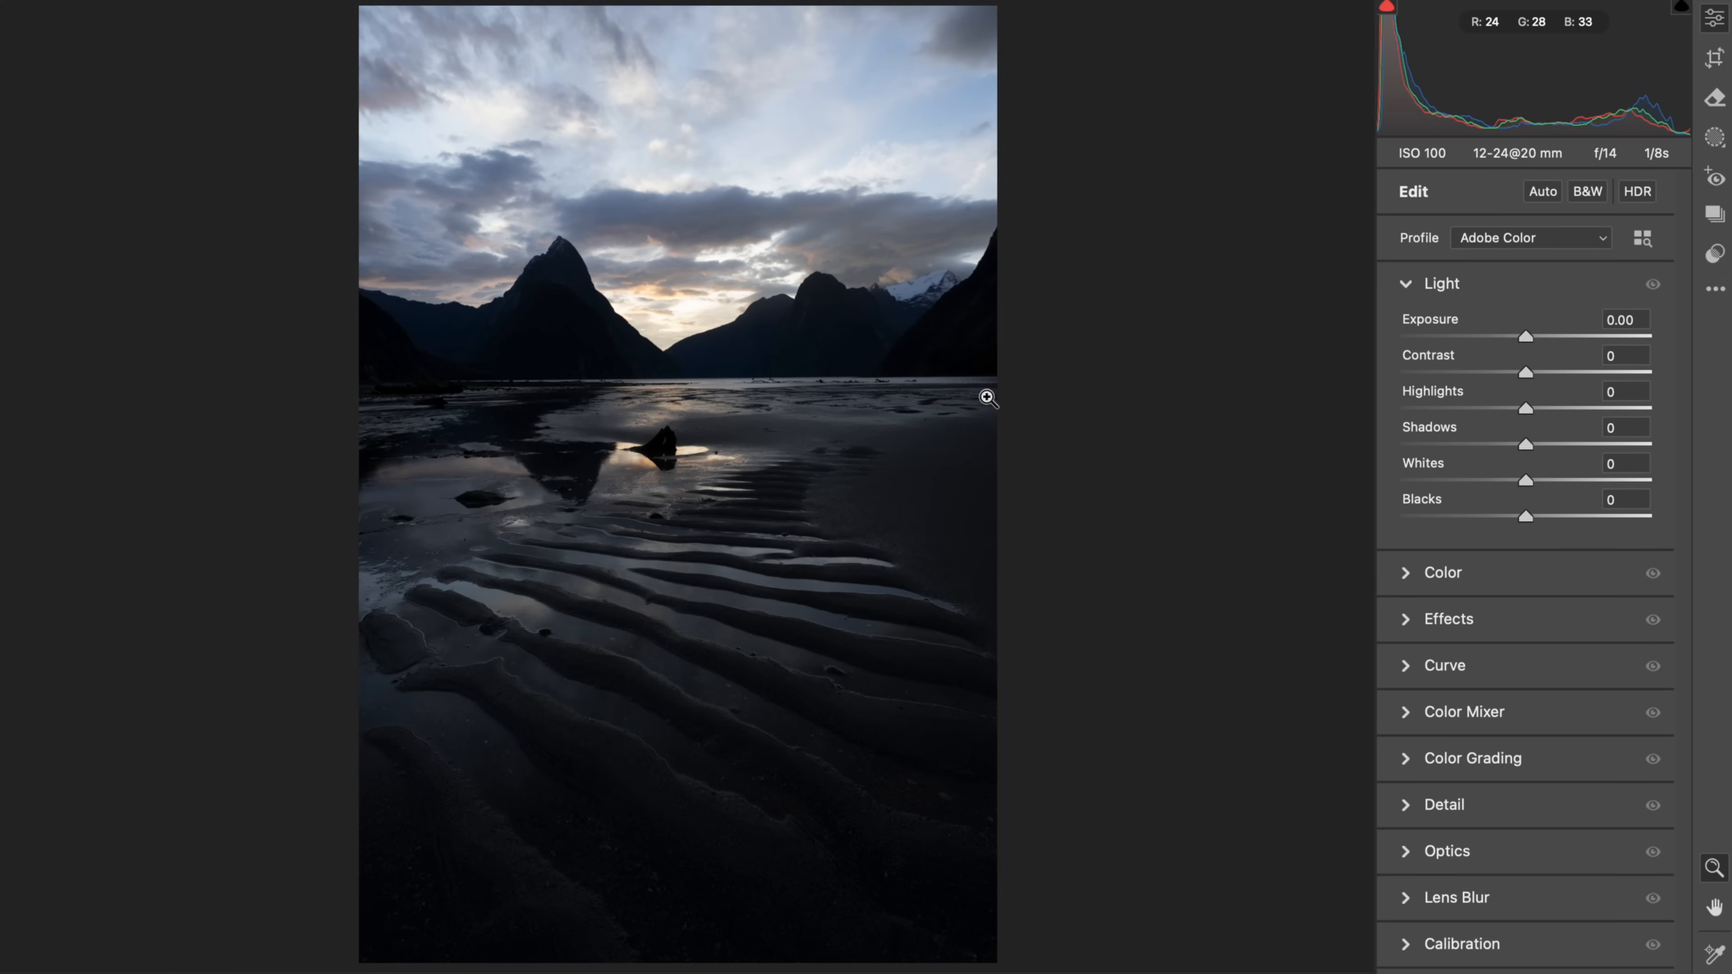
pyautogui.press('p')
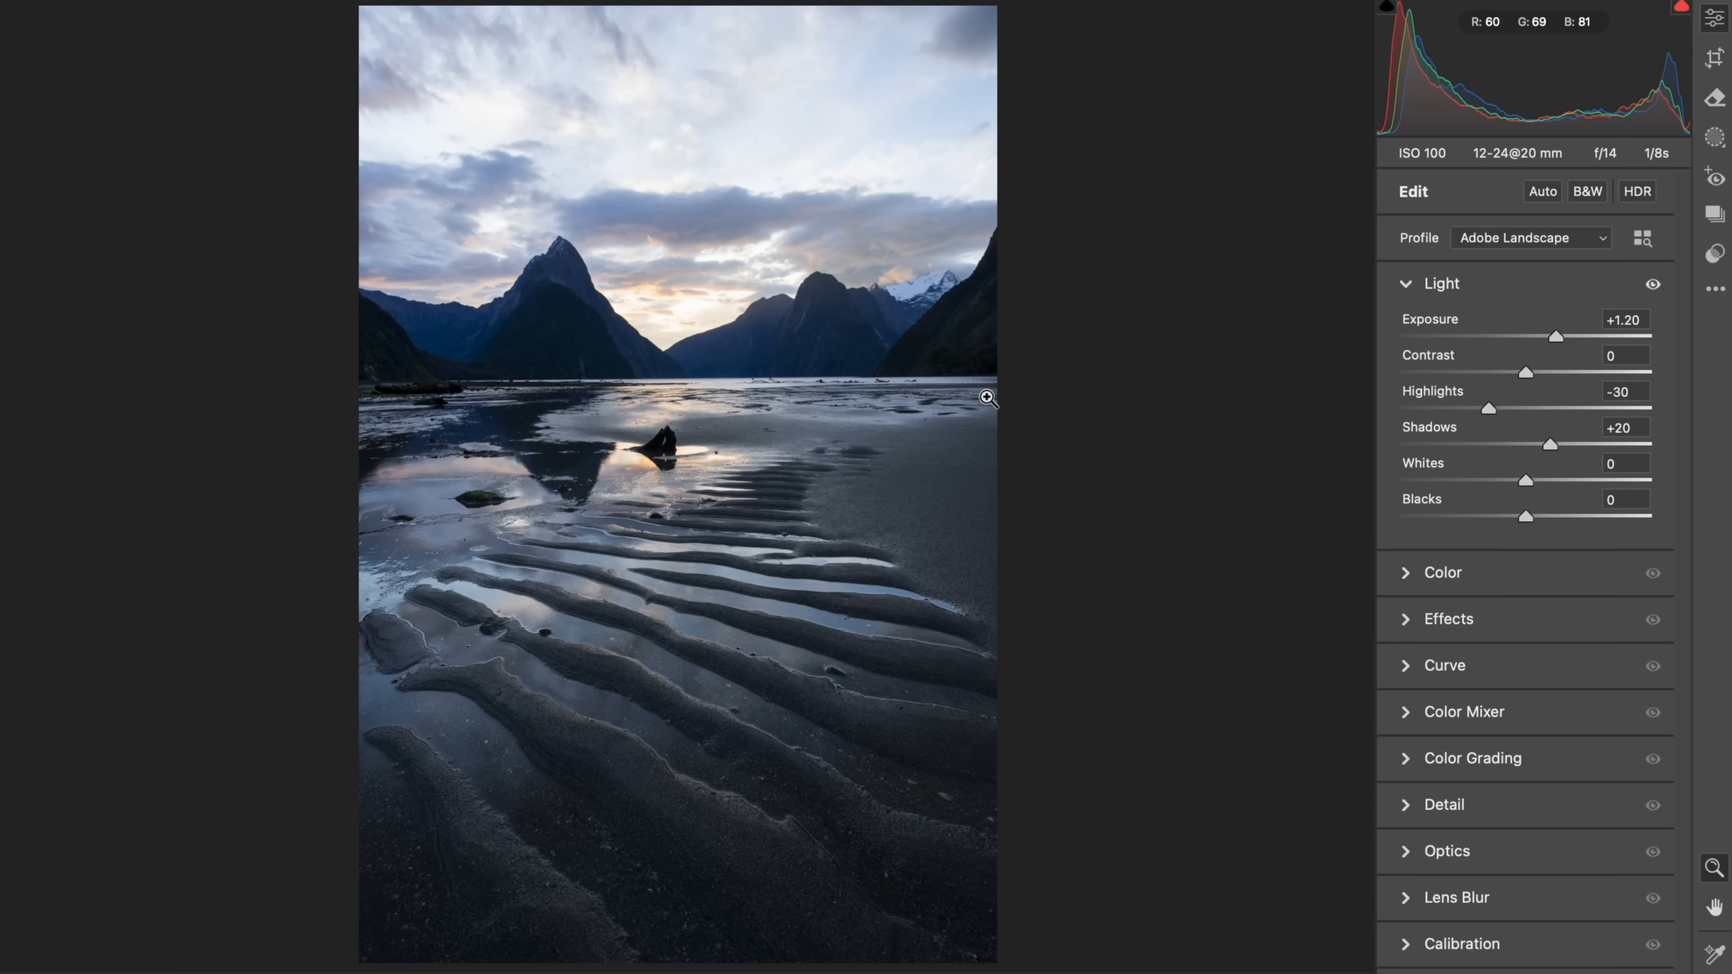
pyautogui.press('p')
pyautogui.press('p')
# Step: Straighten the photo with the Crop tool by setting the rotation angle to 0.80
pyautogui.click(1715, 58)
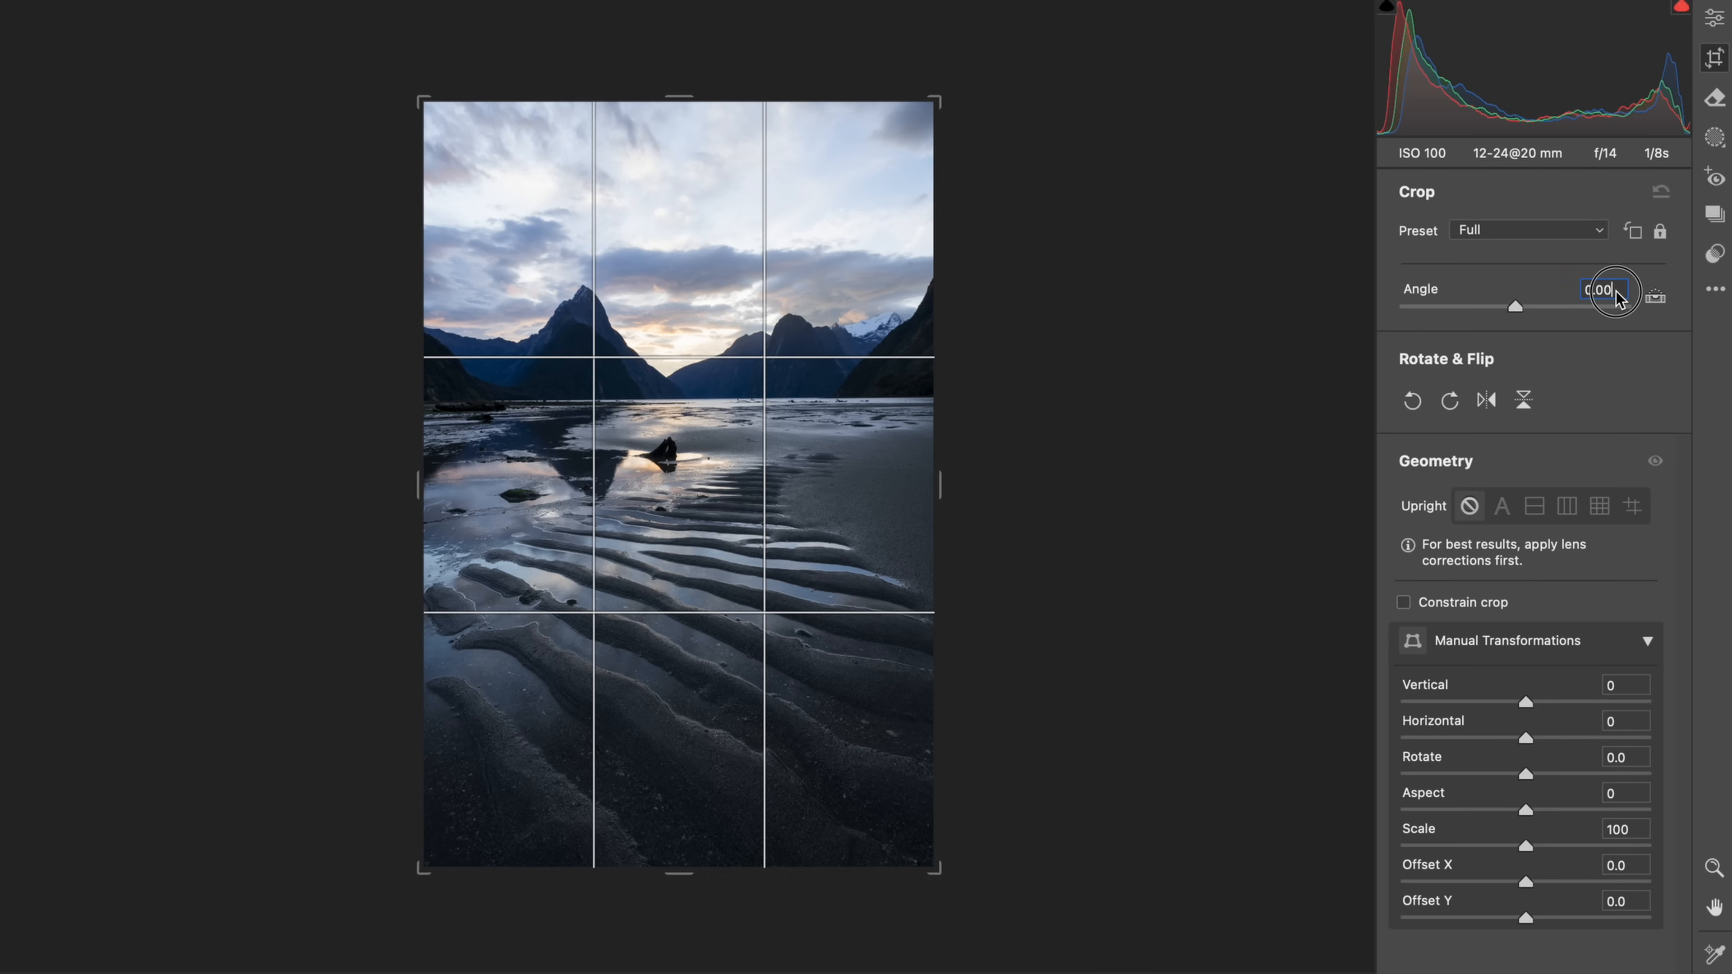
pyautogui.click(1603, 290)
pyautogui.press('Up')
pyautogui.press('Up')
pyautogui.press('Up')
pyautogui.press('Up')
pyautogui.press('Up')
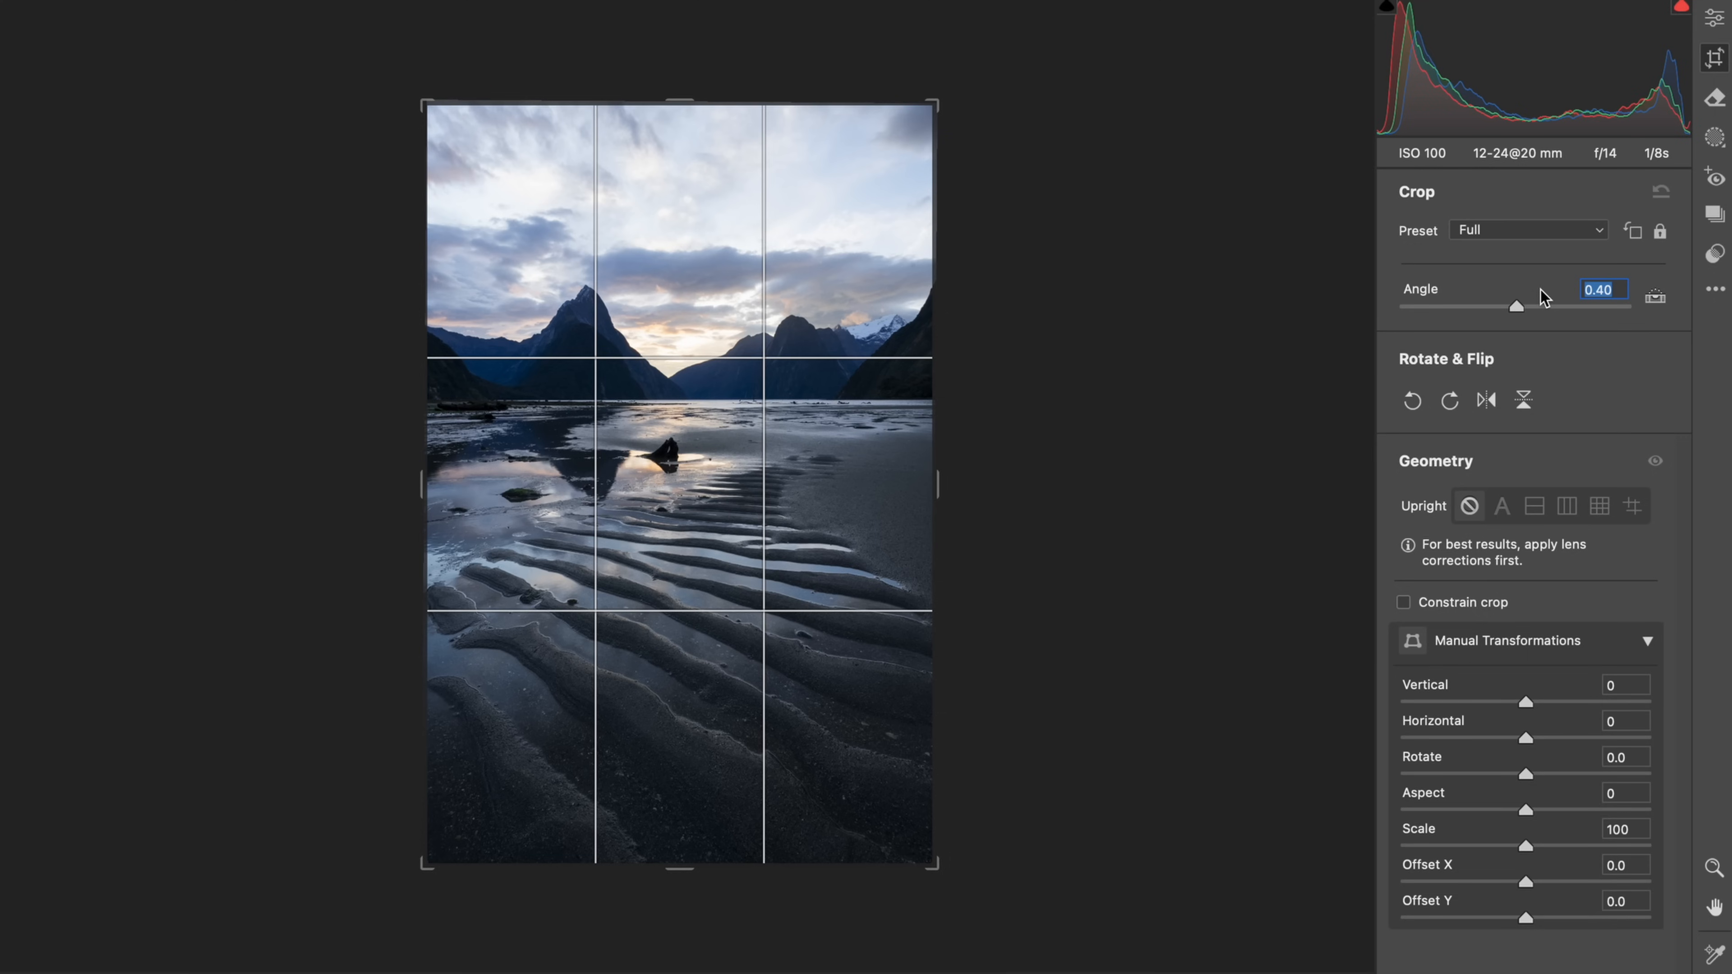
pyautogui.press('Up')
pyautogui.press('Up')
pyautogui.press('Up')
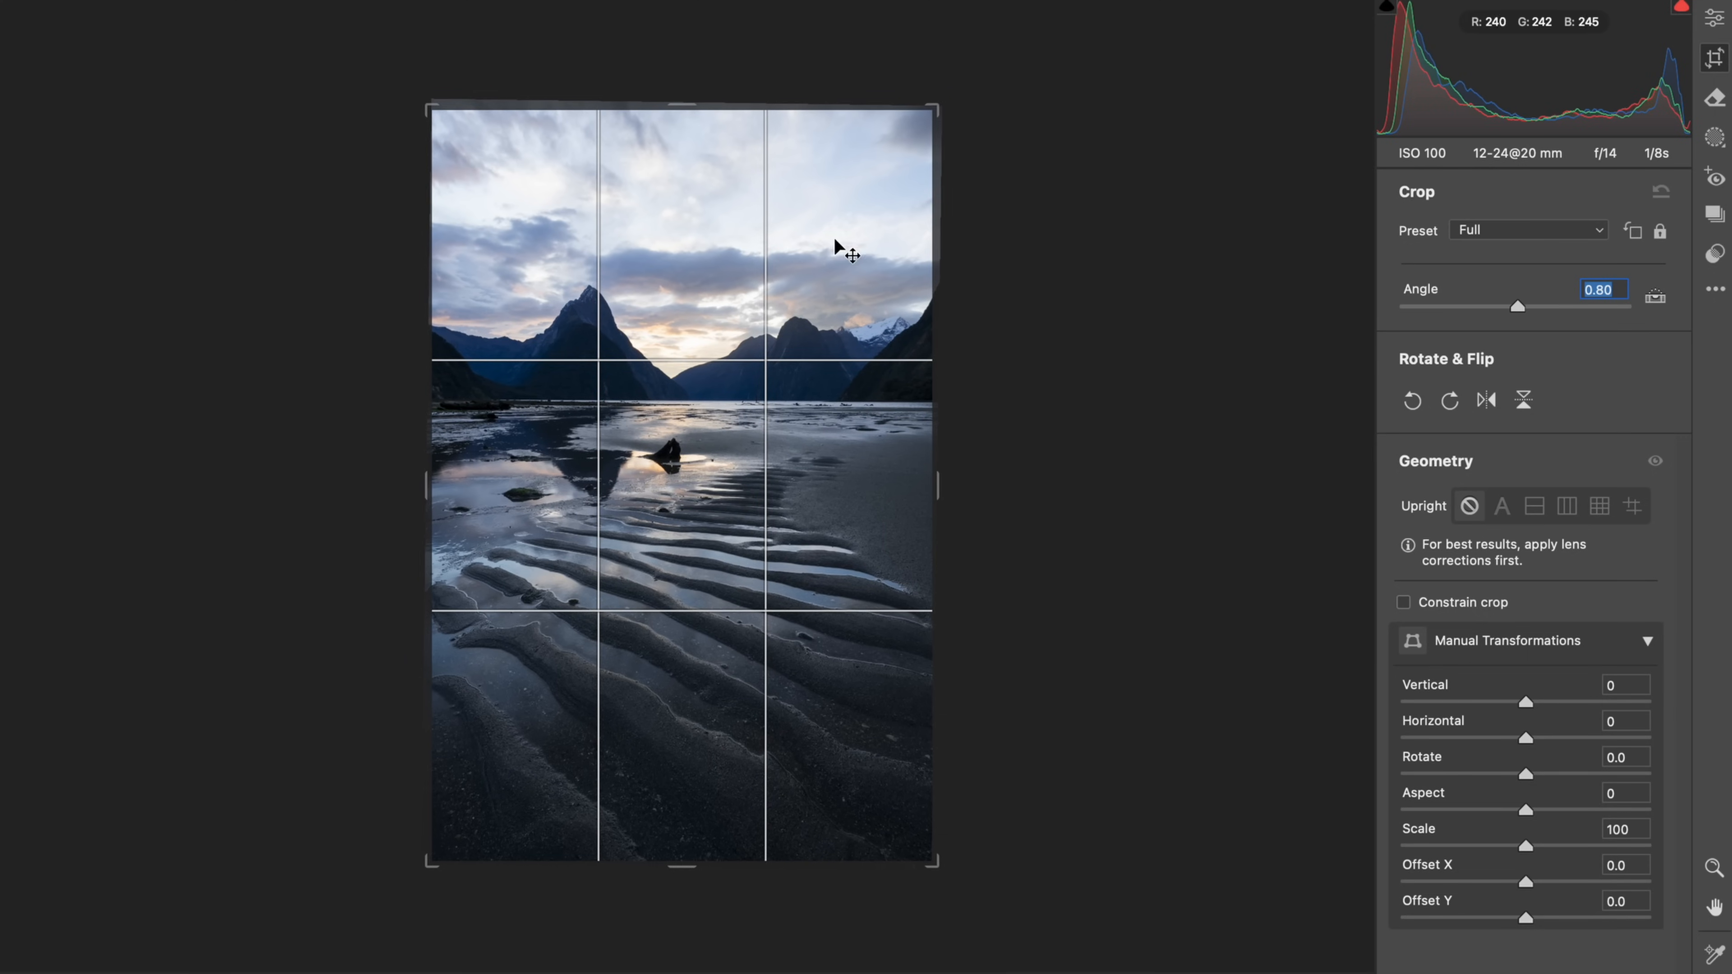
# Step: Apply the straightened crop, return to the Edit adjustments and open the Color settings
pyautogui.click(818, 249)
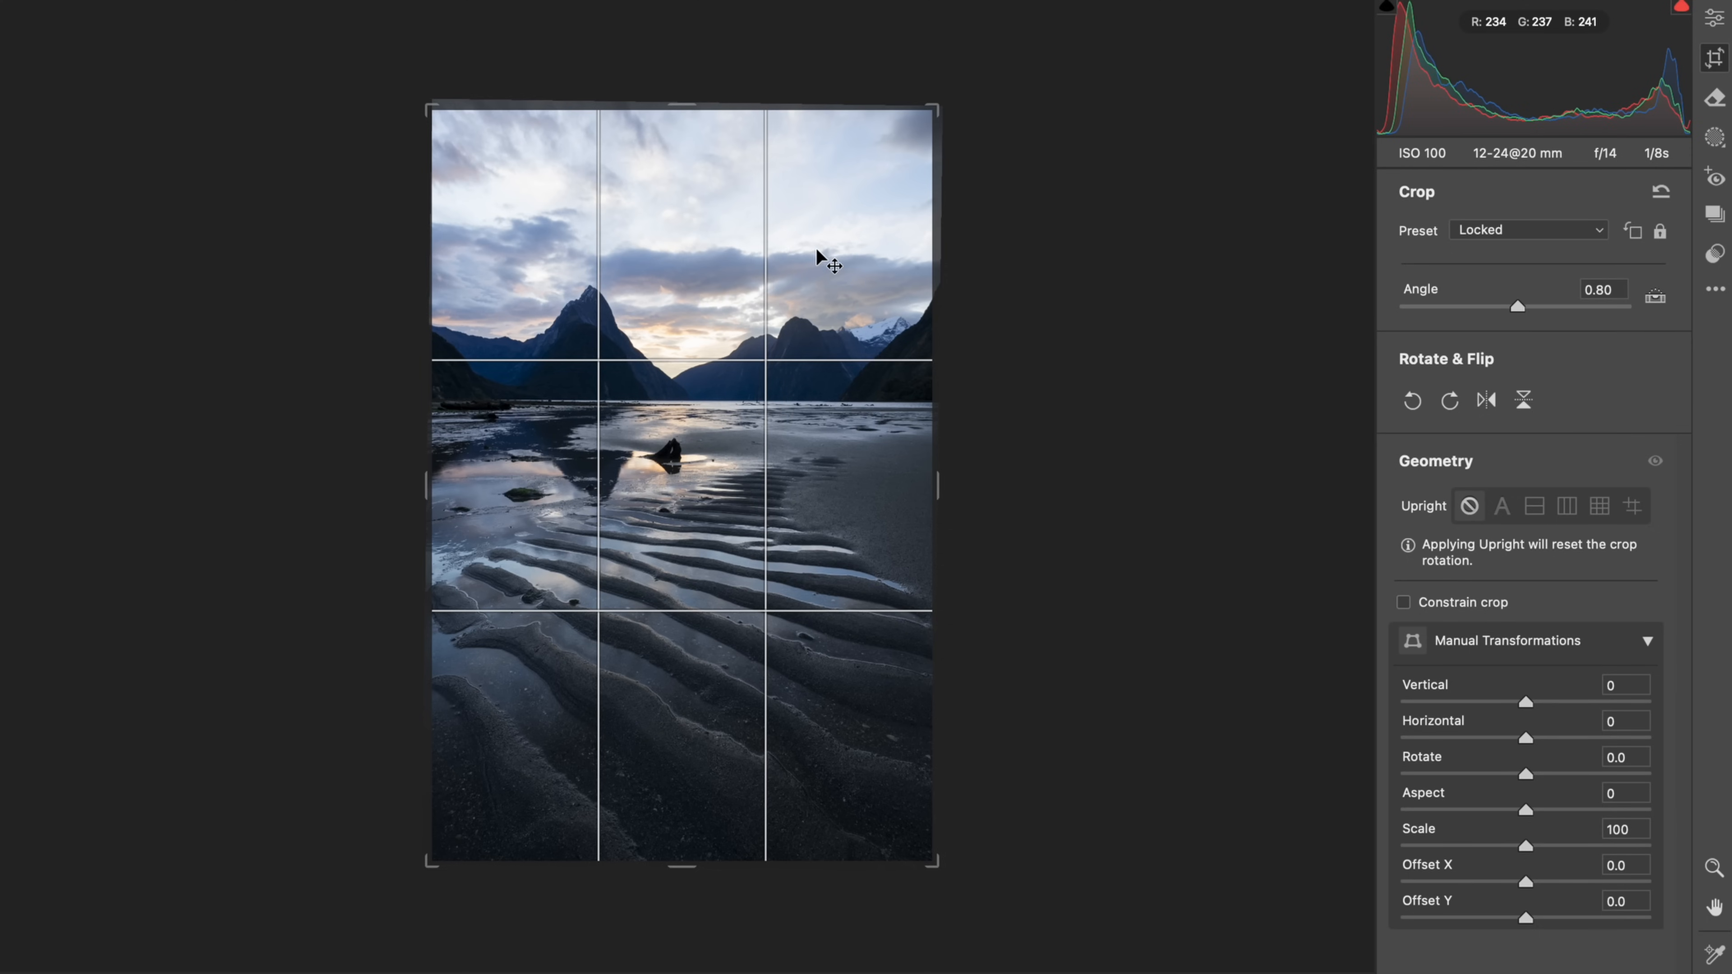
pyautogui.click(1712, 20)
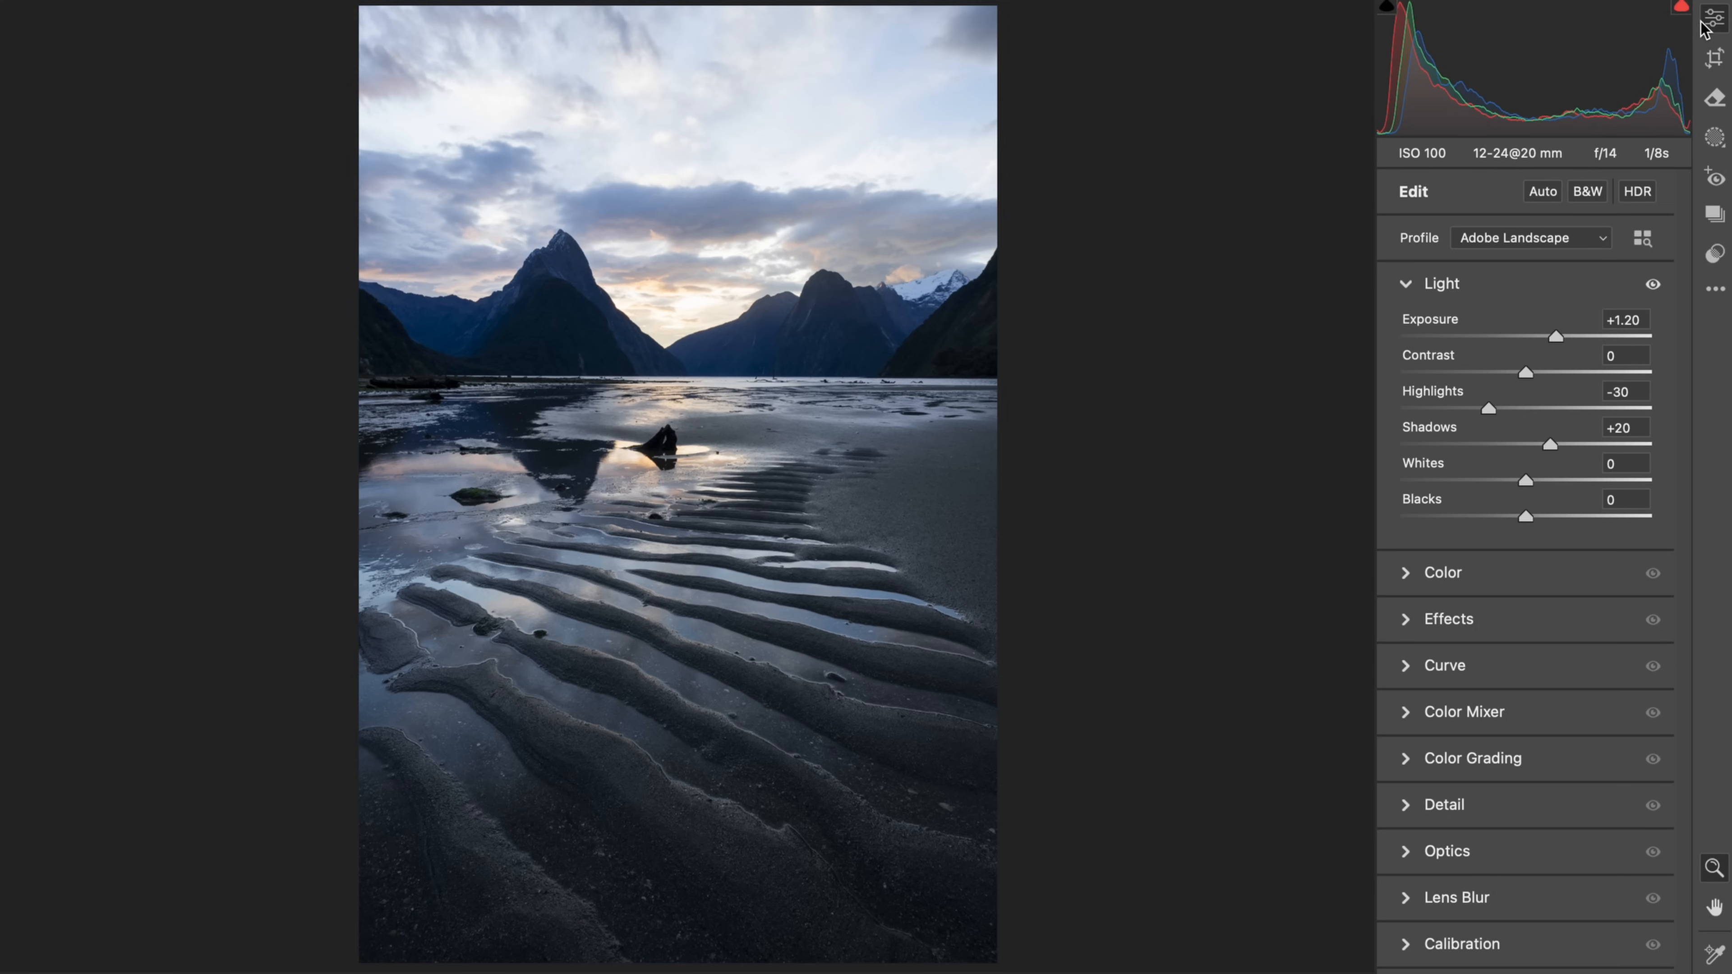
pyautogui.click(1442, 282)
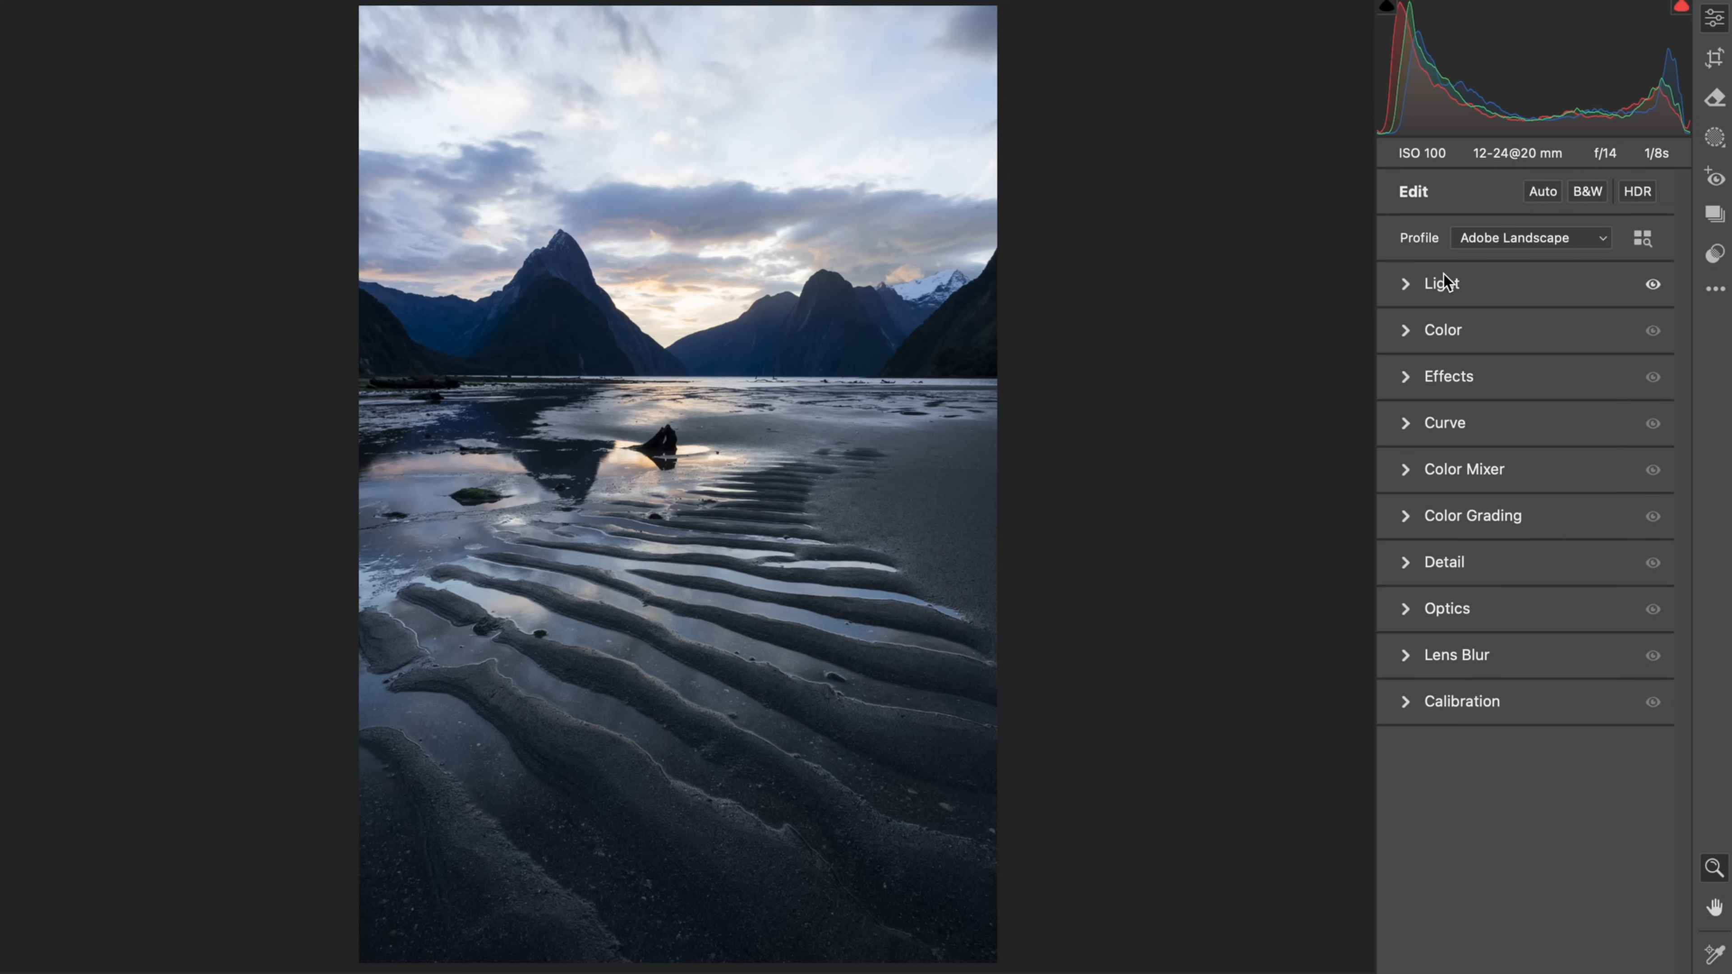
pyautogui.click(1434, 341)
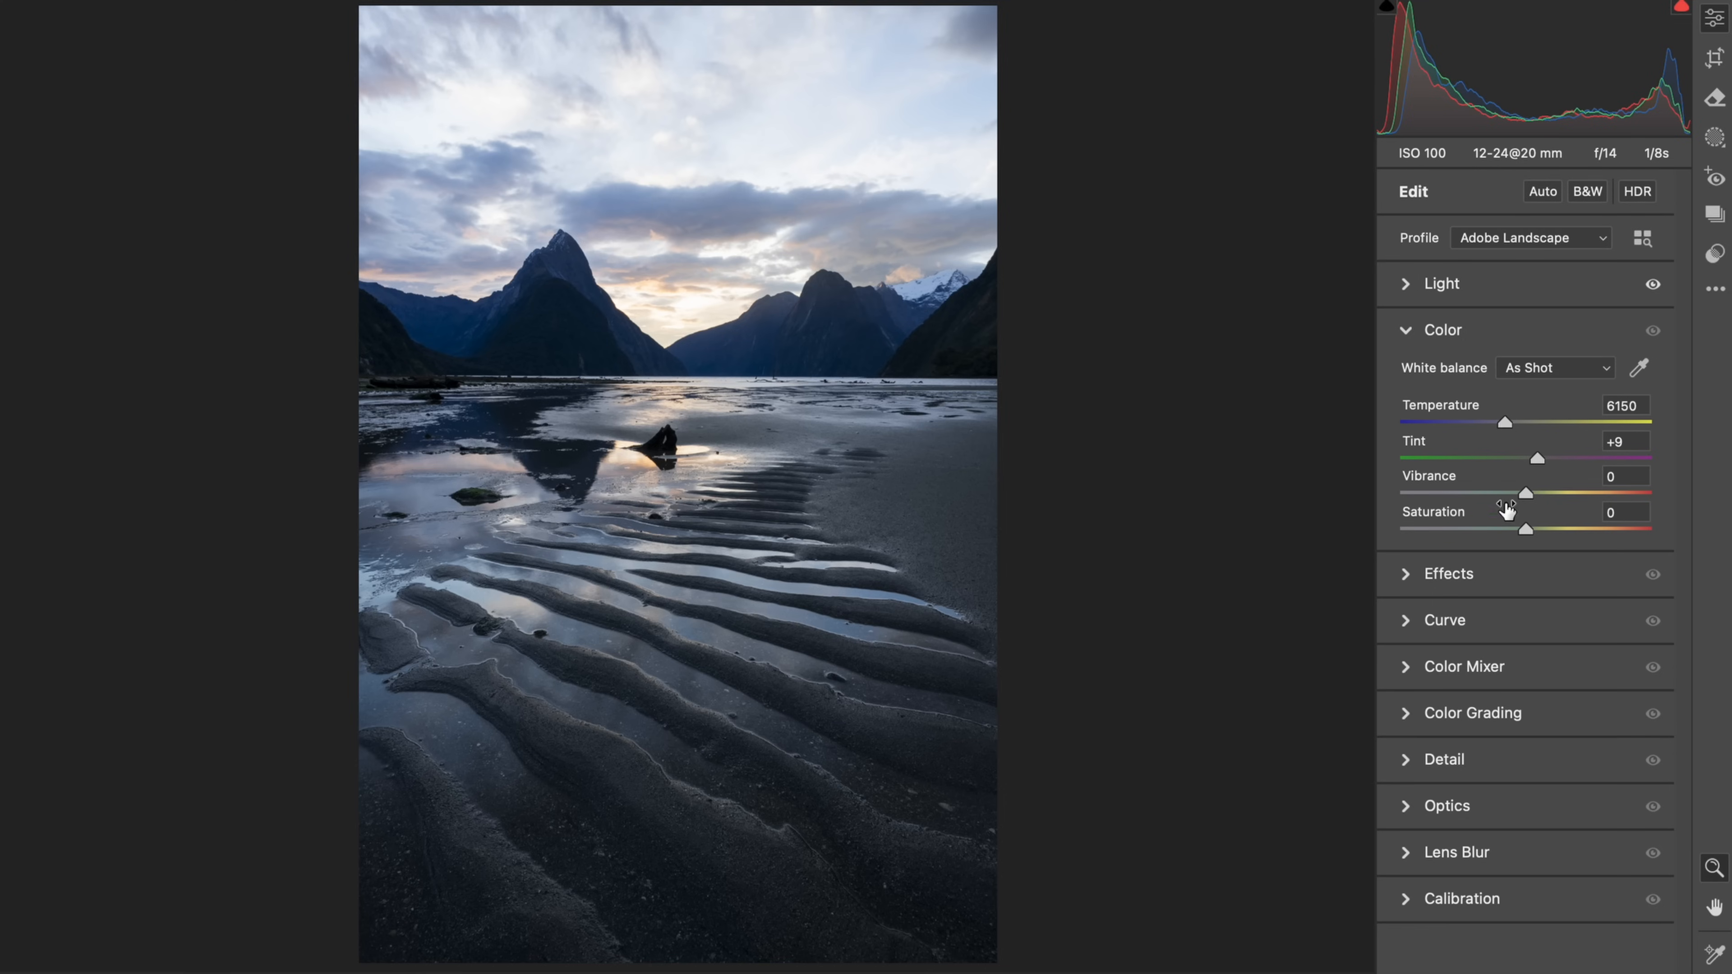
# Step: Try a warmer white balance temperature, reset it, and inspect the sky and mountains up close
pyautogui.moveTo(1504, 424); pyautogui.dragTo(1578, 429)
pyautogui.doubleClick(1576, 421)
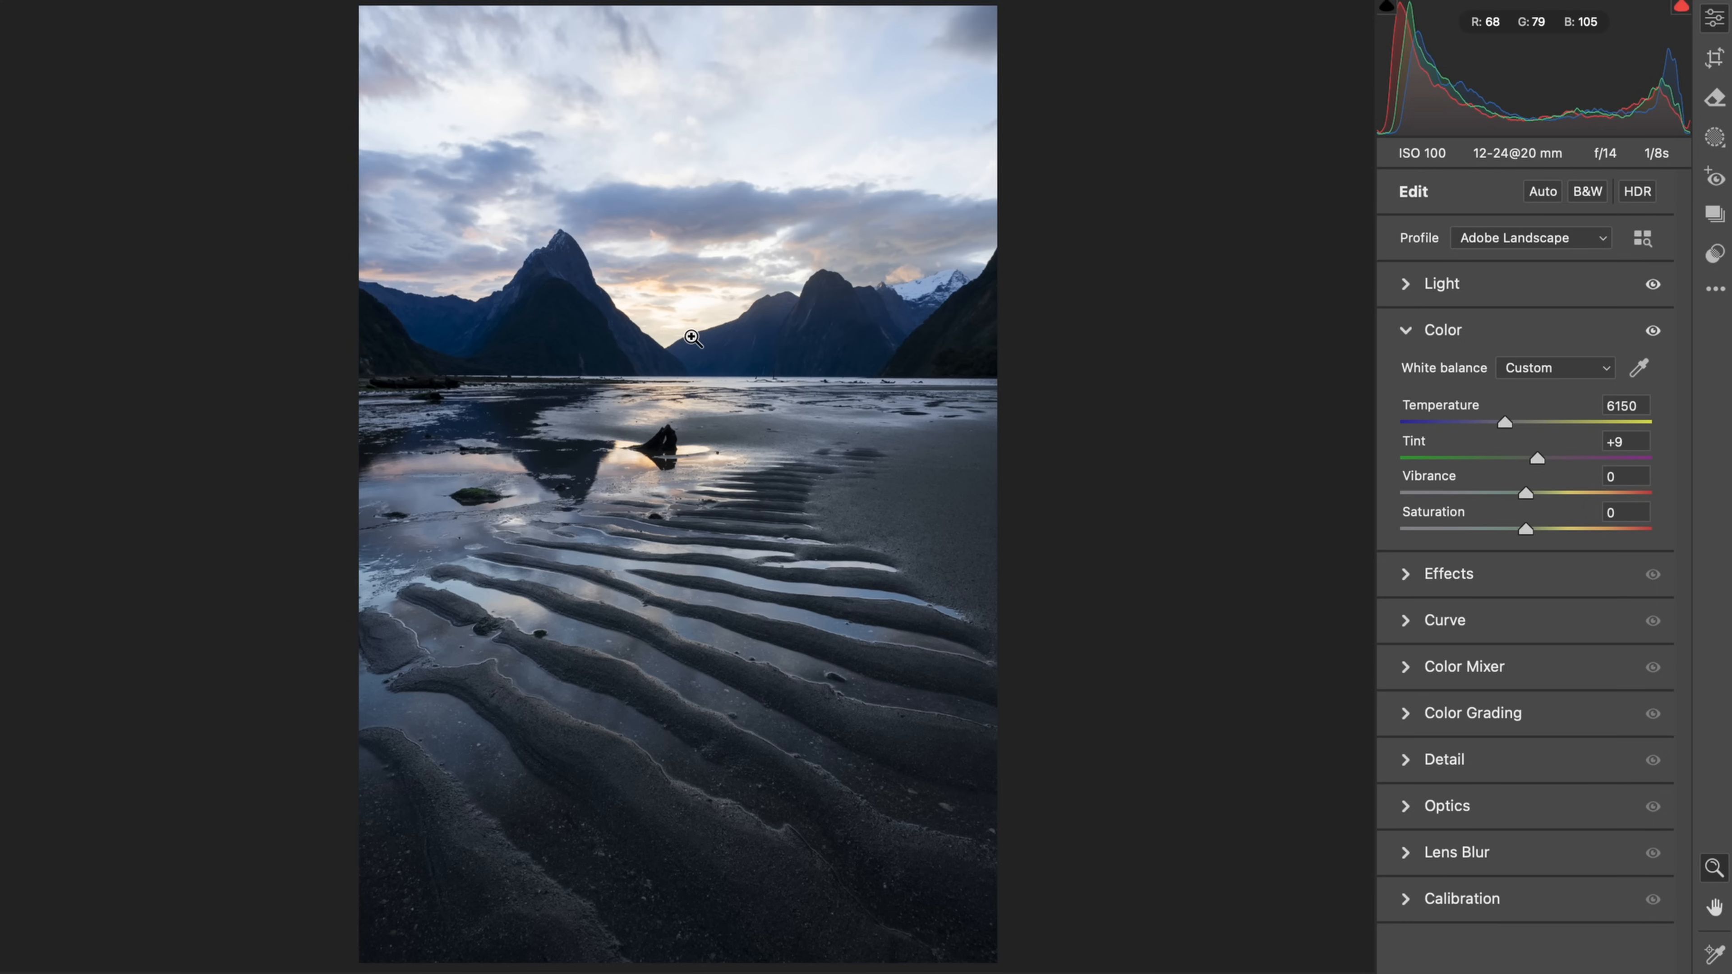
pyautogui.click(684, 260)
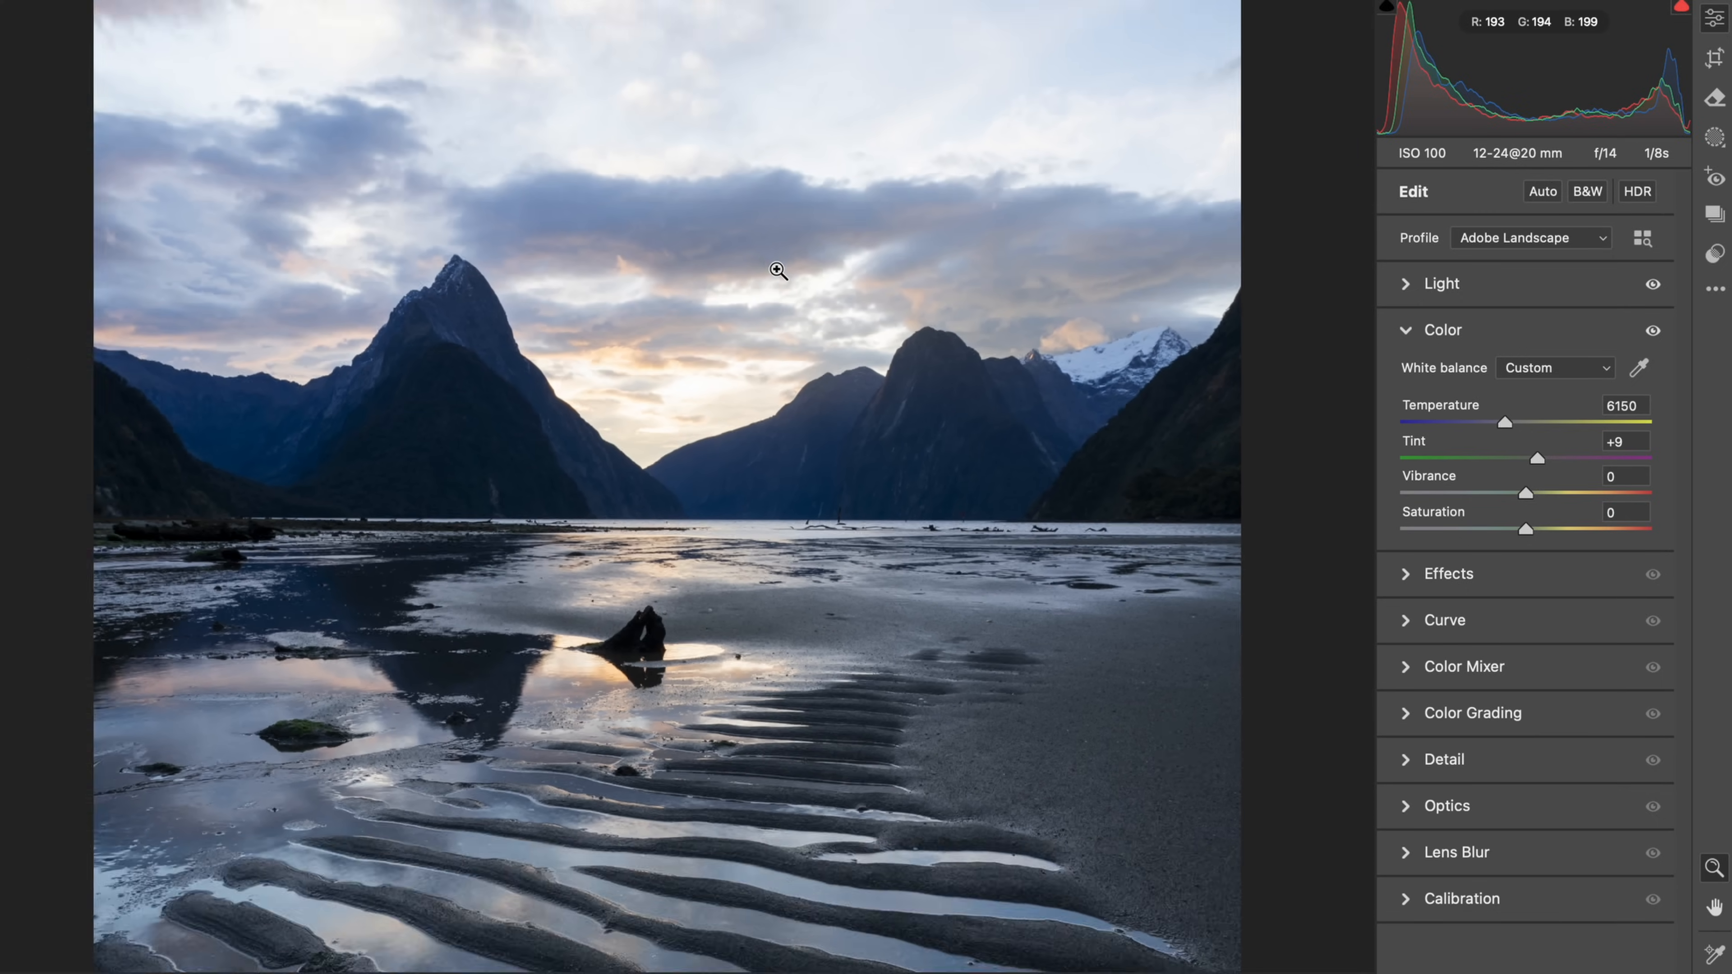
pyautogui.click(779, 271)
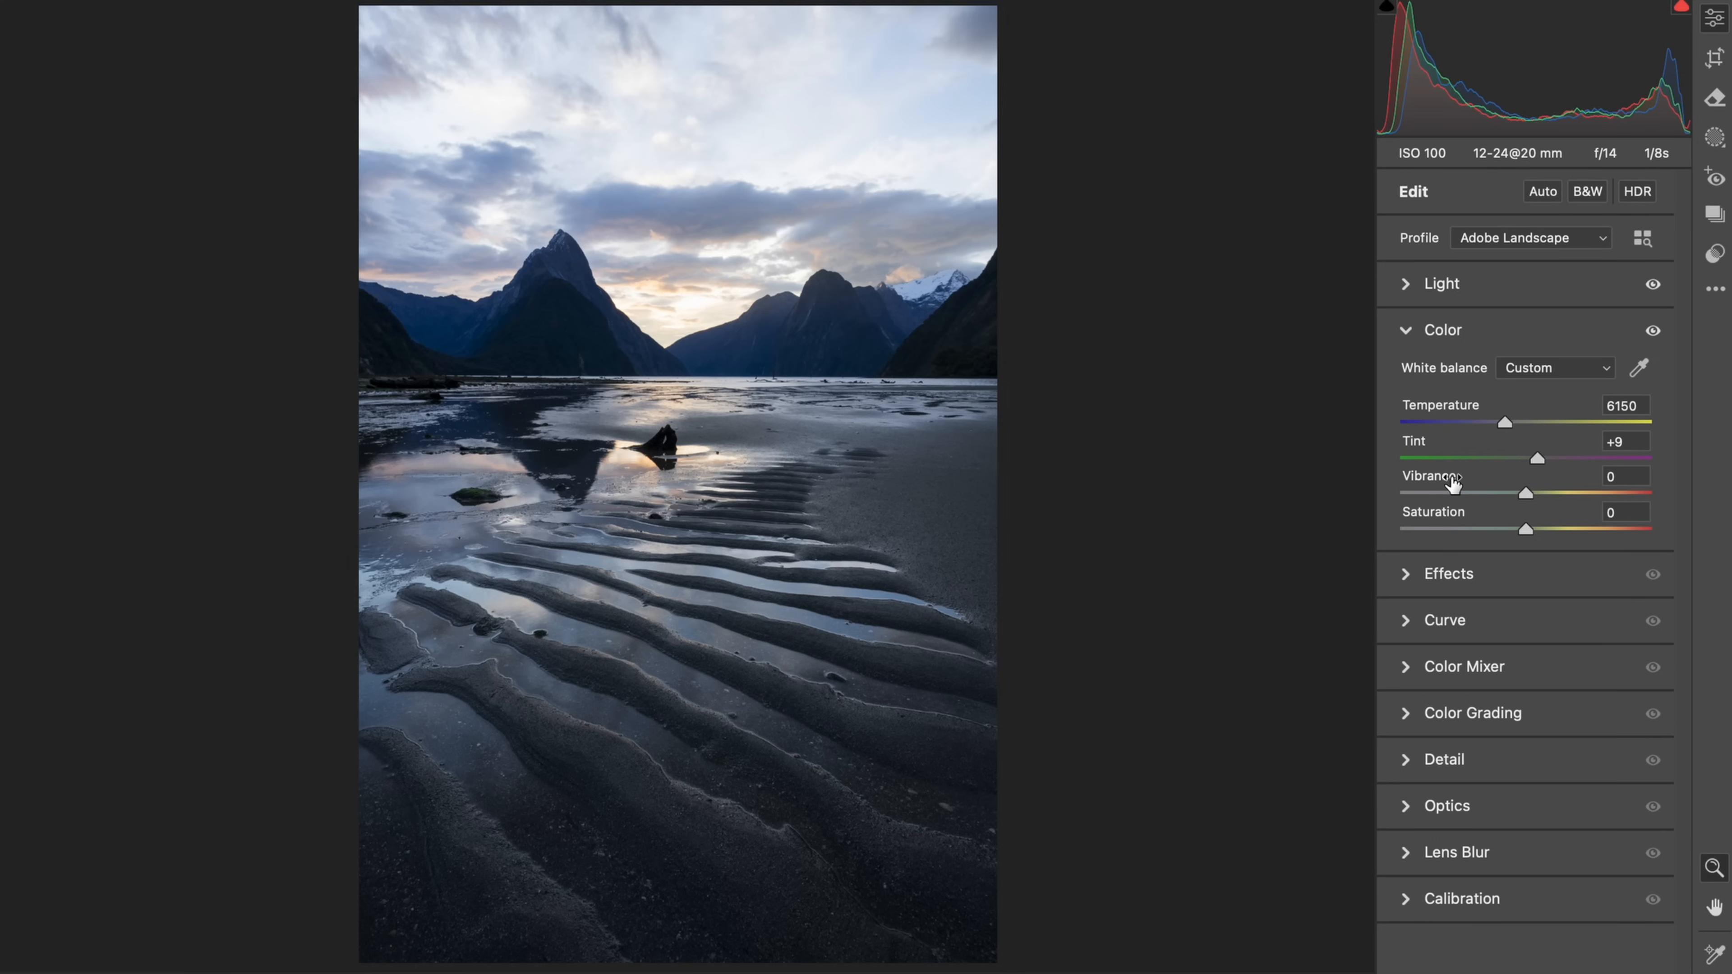
# Step: Set the photo's Vibrance to +15 and Saturation to +5
pyautogui.click(1547, 494)
pyautogui.moveTo(1546, 494)
pyautogui.mouseDown()
pyautogui.moveTo(1524, 491)
pyautogui.moveTo(1547, 496)
pyautogui.mouseUp()
pyautogui.moveTo(1524, 534); pyautogui.dragTo(1530, 529)
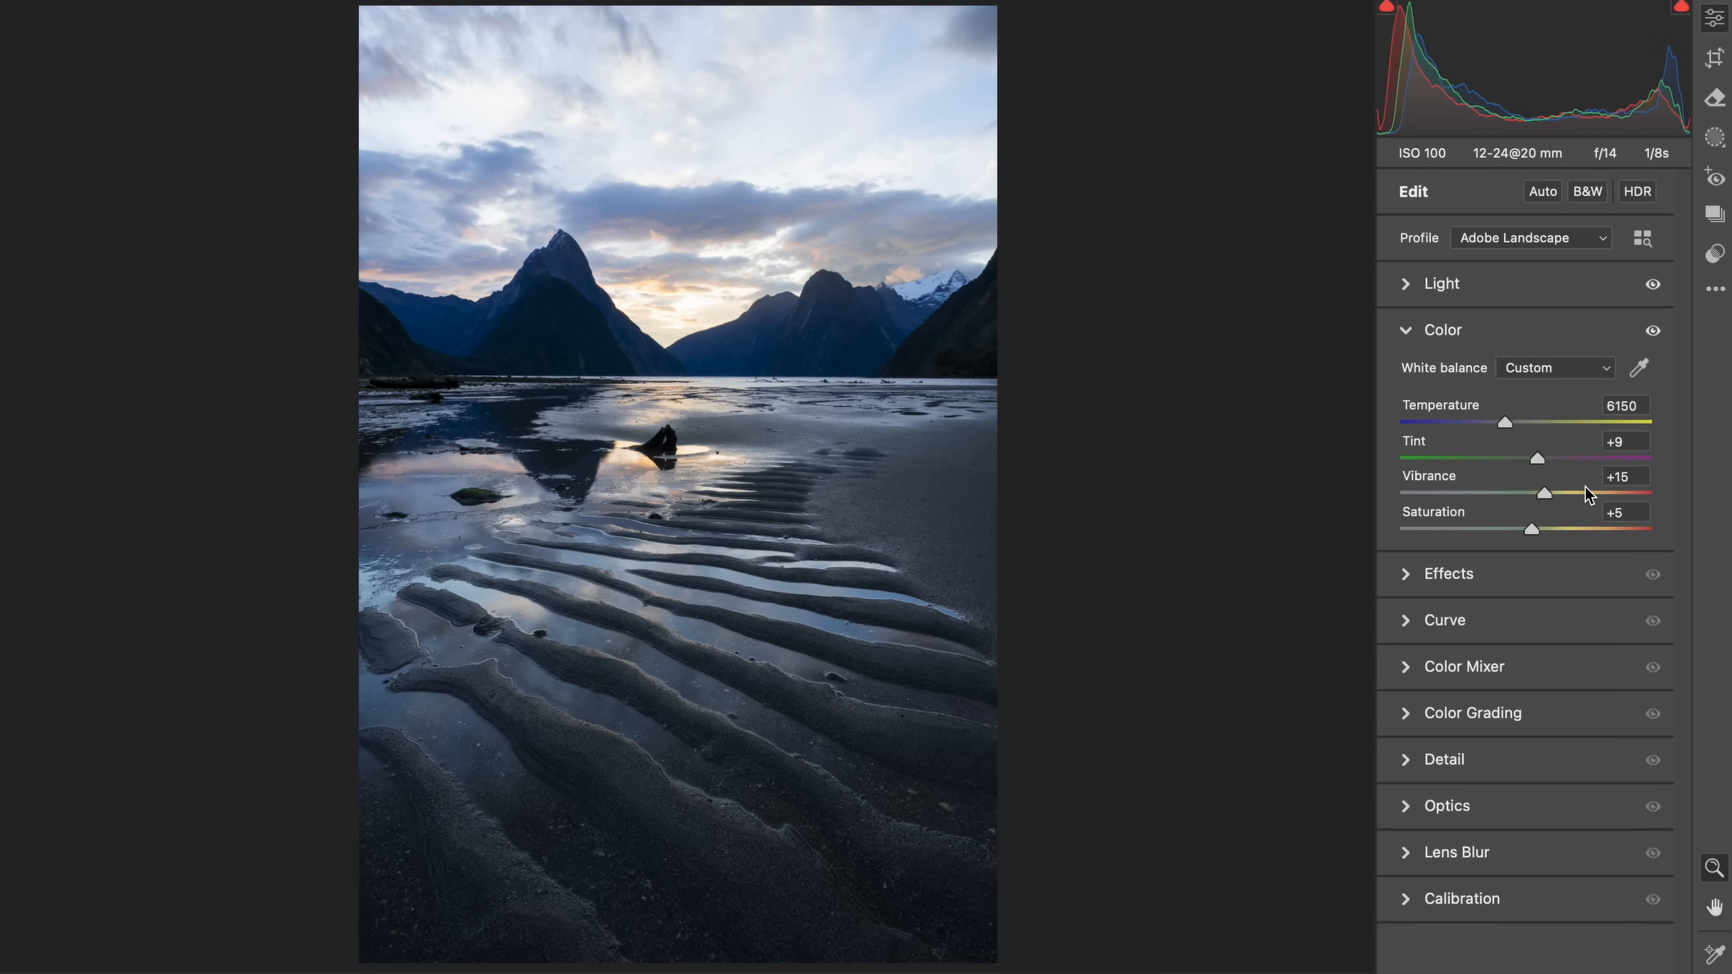
pyautogui.click(1522, 334)
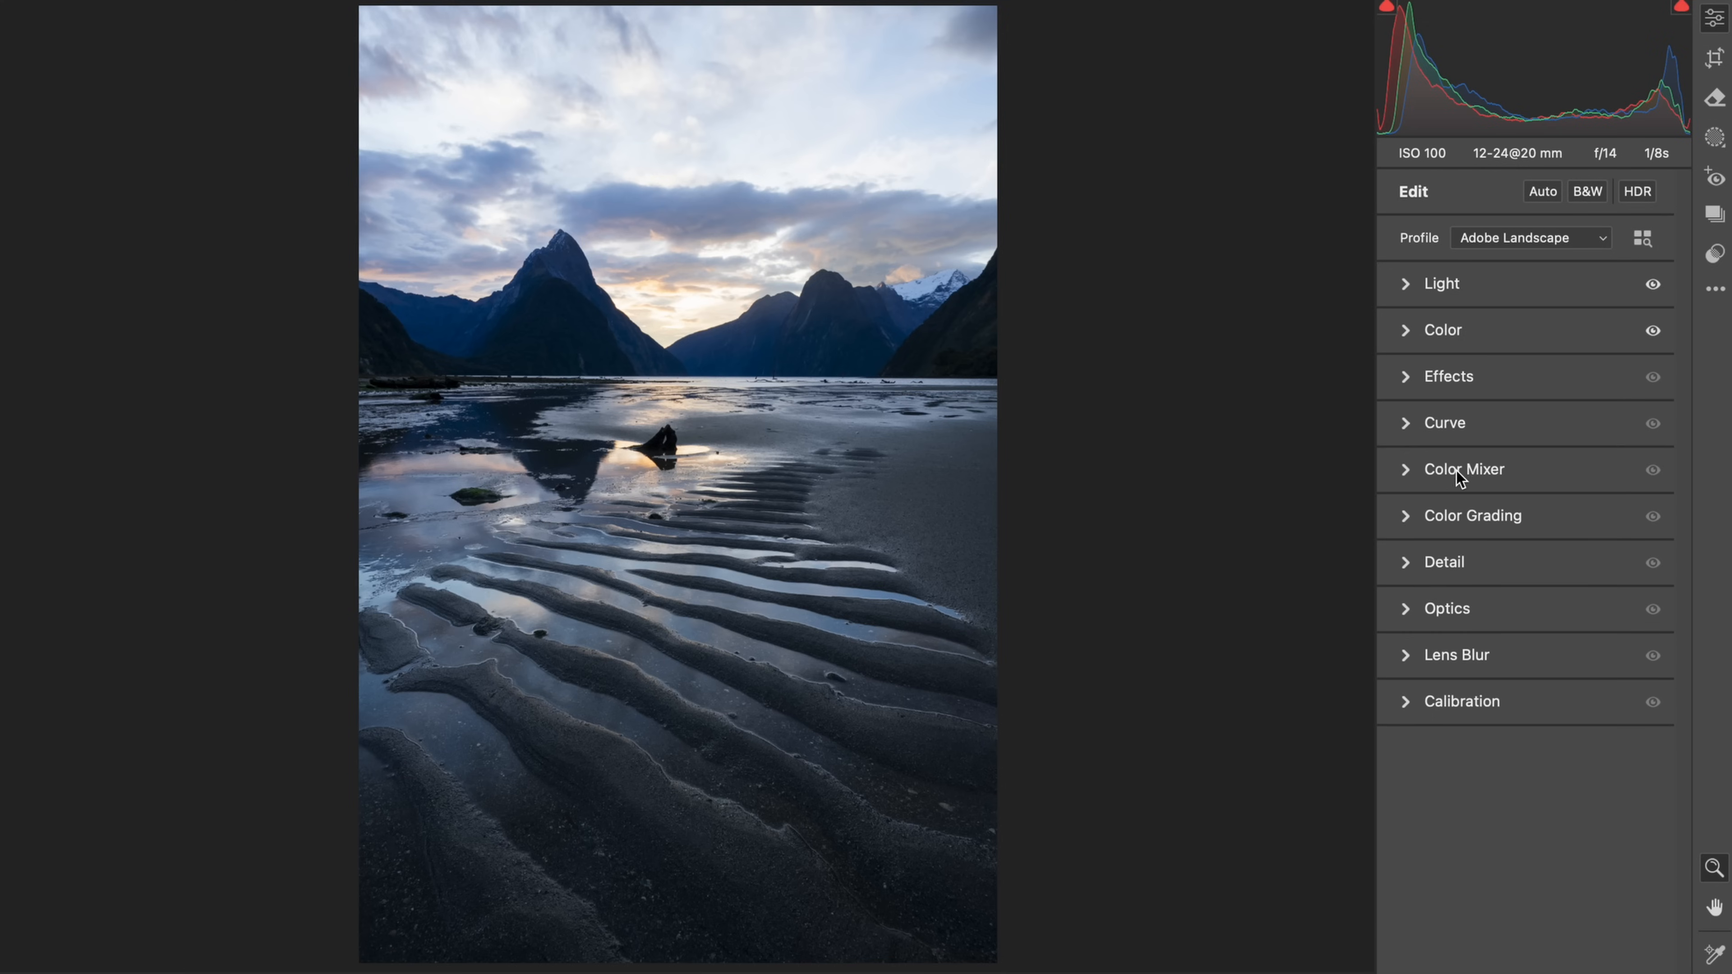
# Step: Color grade the highlights with hue 38 and saturation 37, and set the midtones to hue 222 with saturation 0
pyautogui.click(1460, 532)
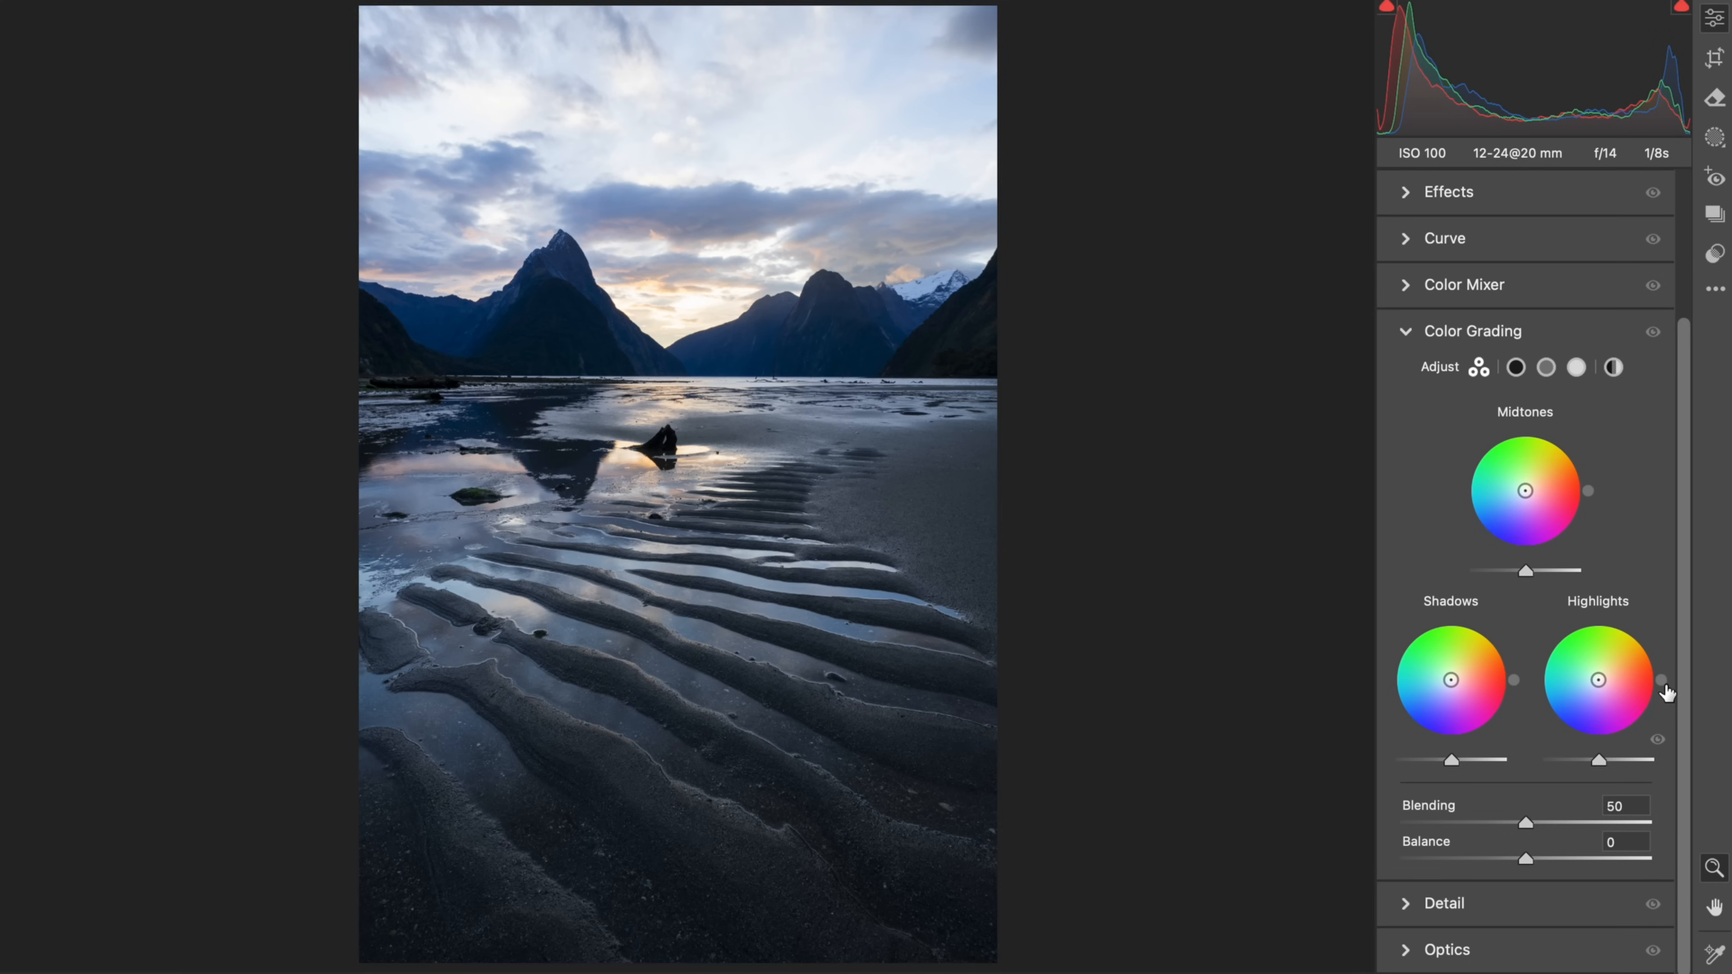
pyautogui.moveTo(1662, 680); pyautogui.dragTo(1644, 637)
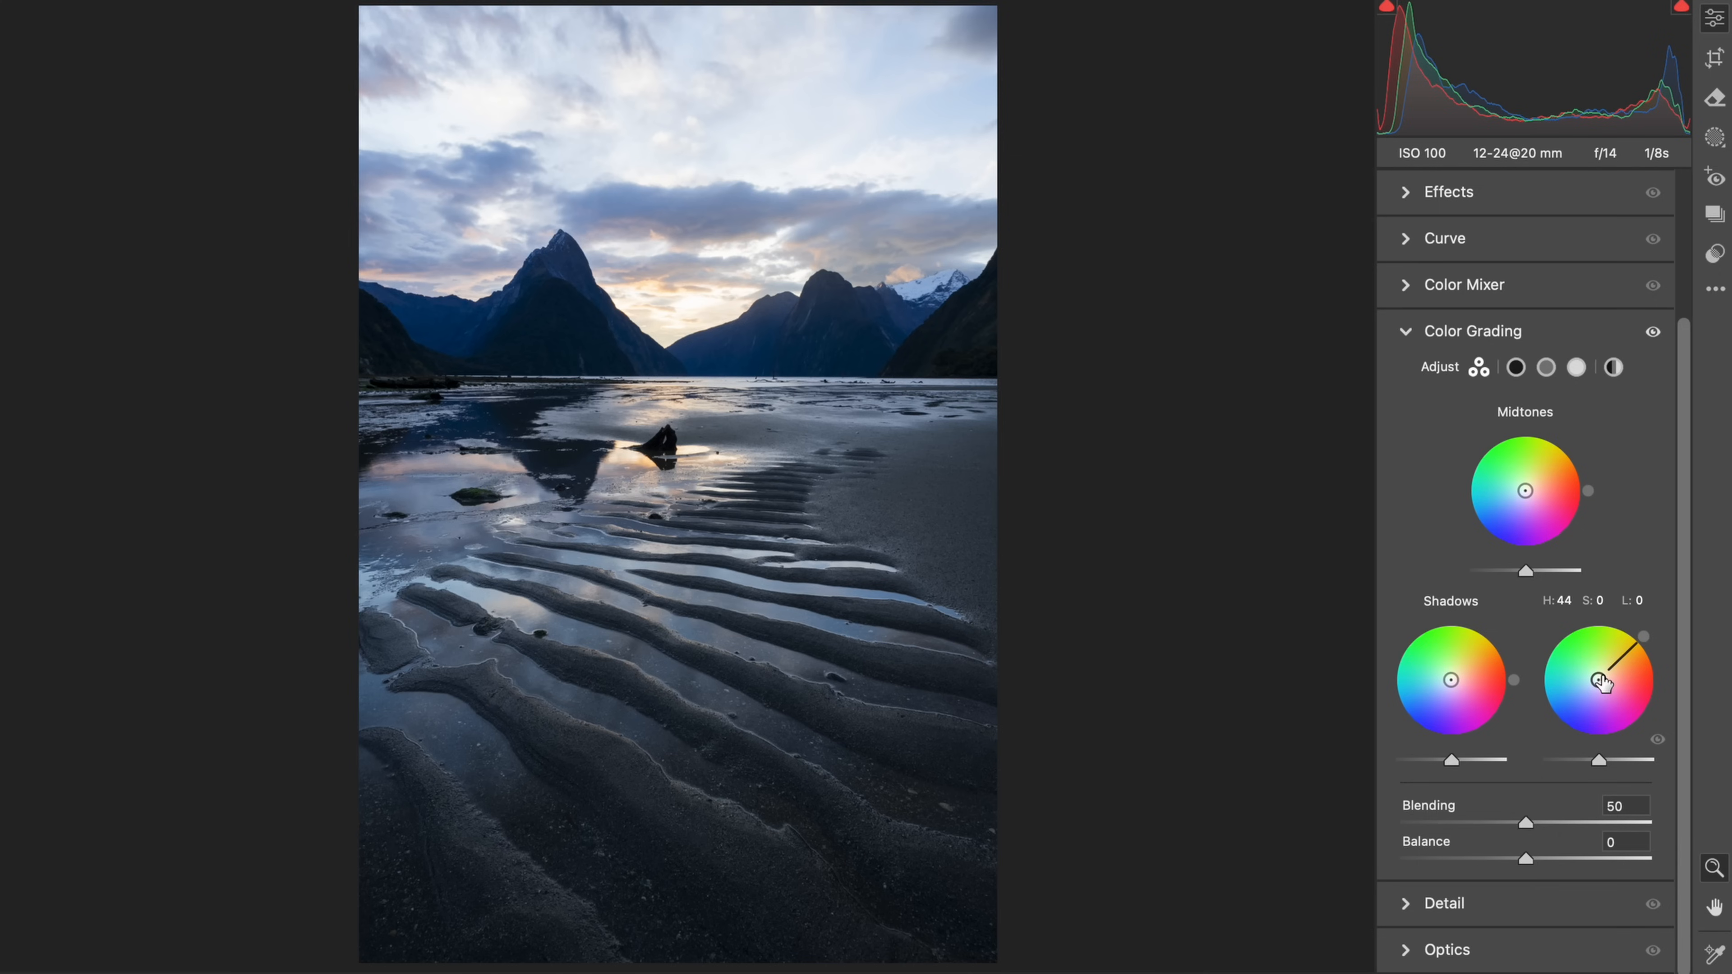
pyautogui.moveTo(1599, 680); pyautogui.dragTo(1645, 644)
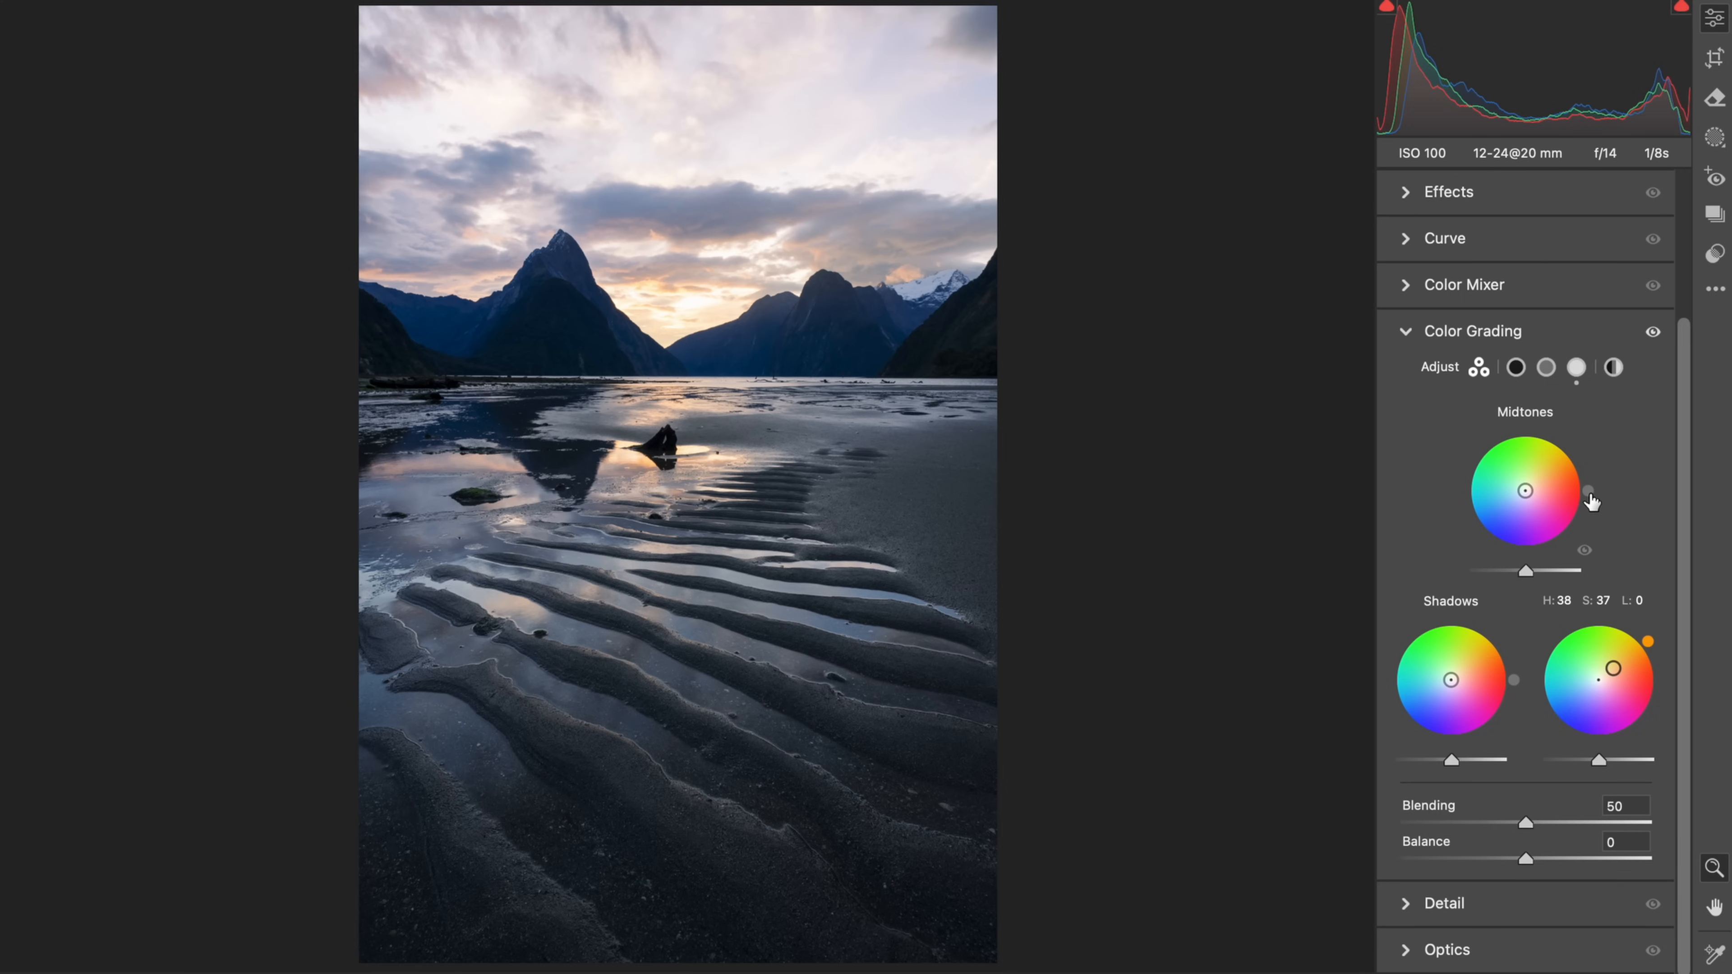
pyautogui.moveTo(1588, 499); pyautogui.dragTo(1526, 491)
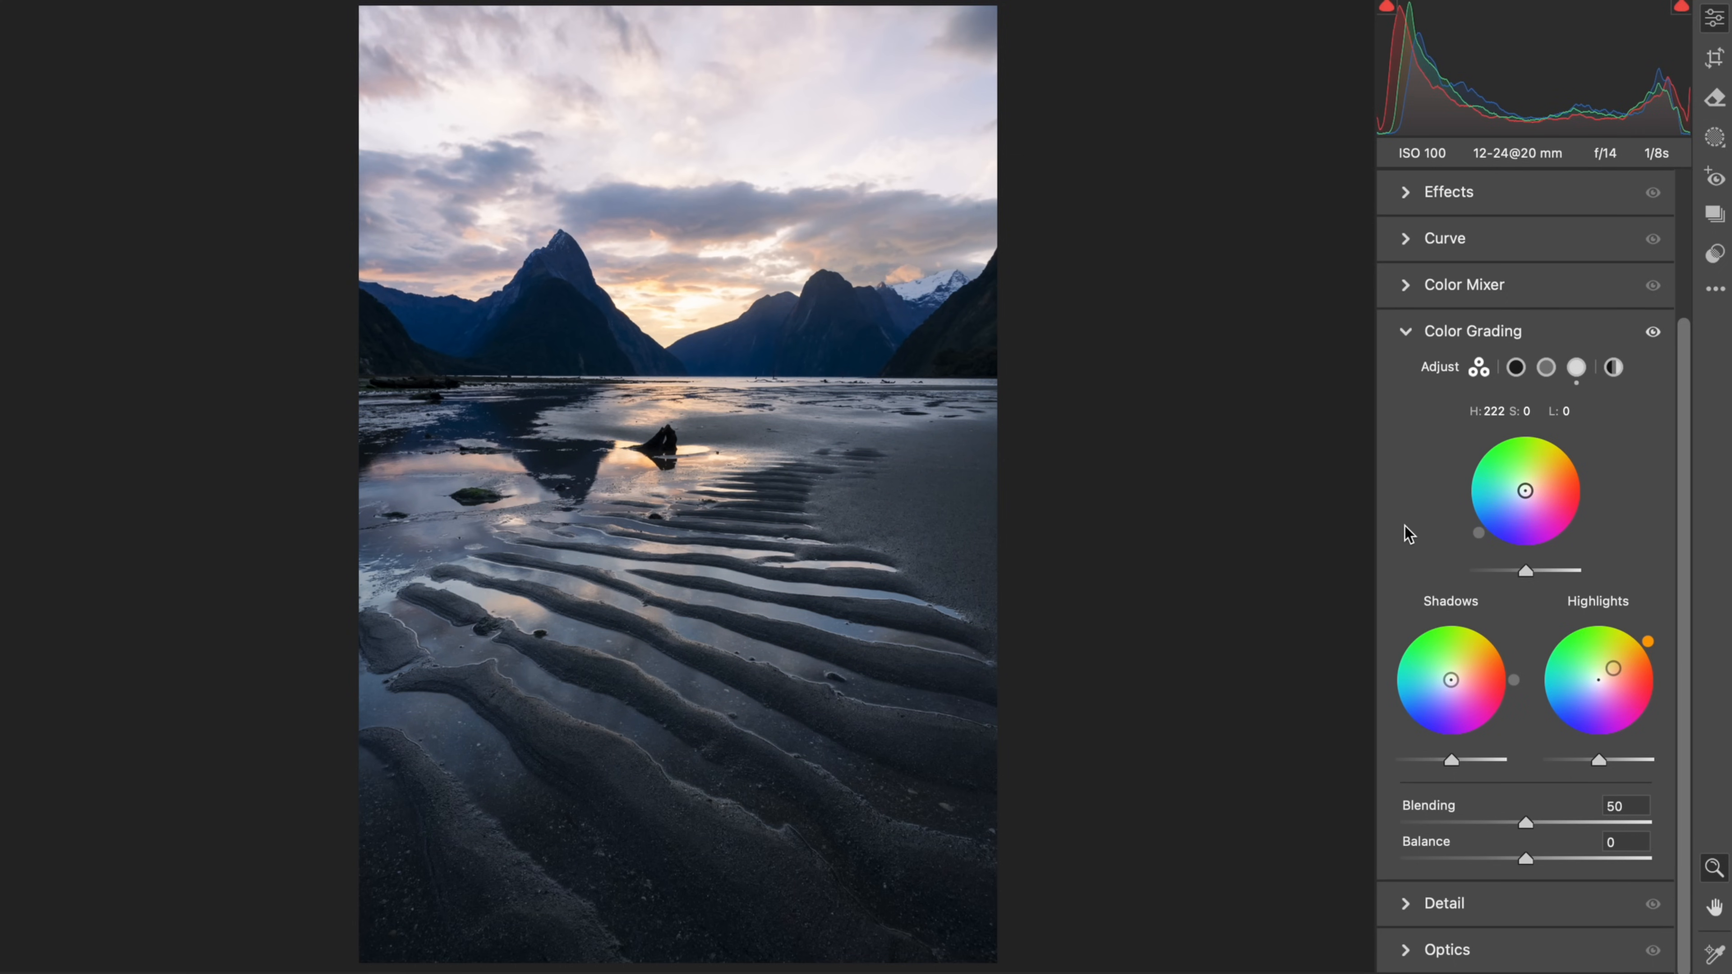
pyautogui.click(1446, 333)
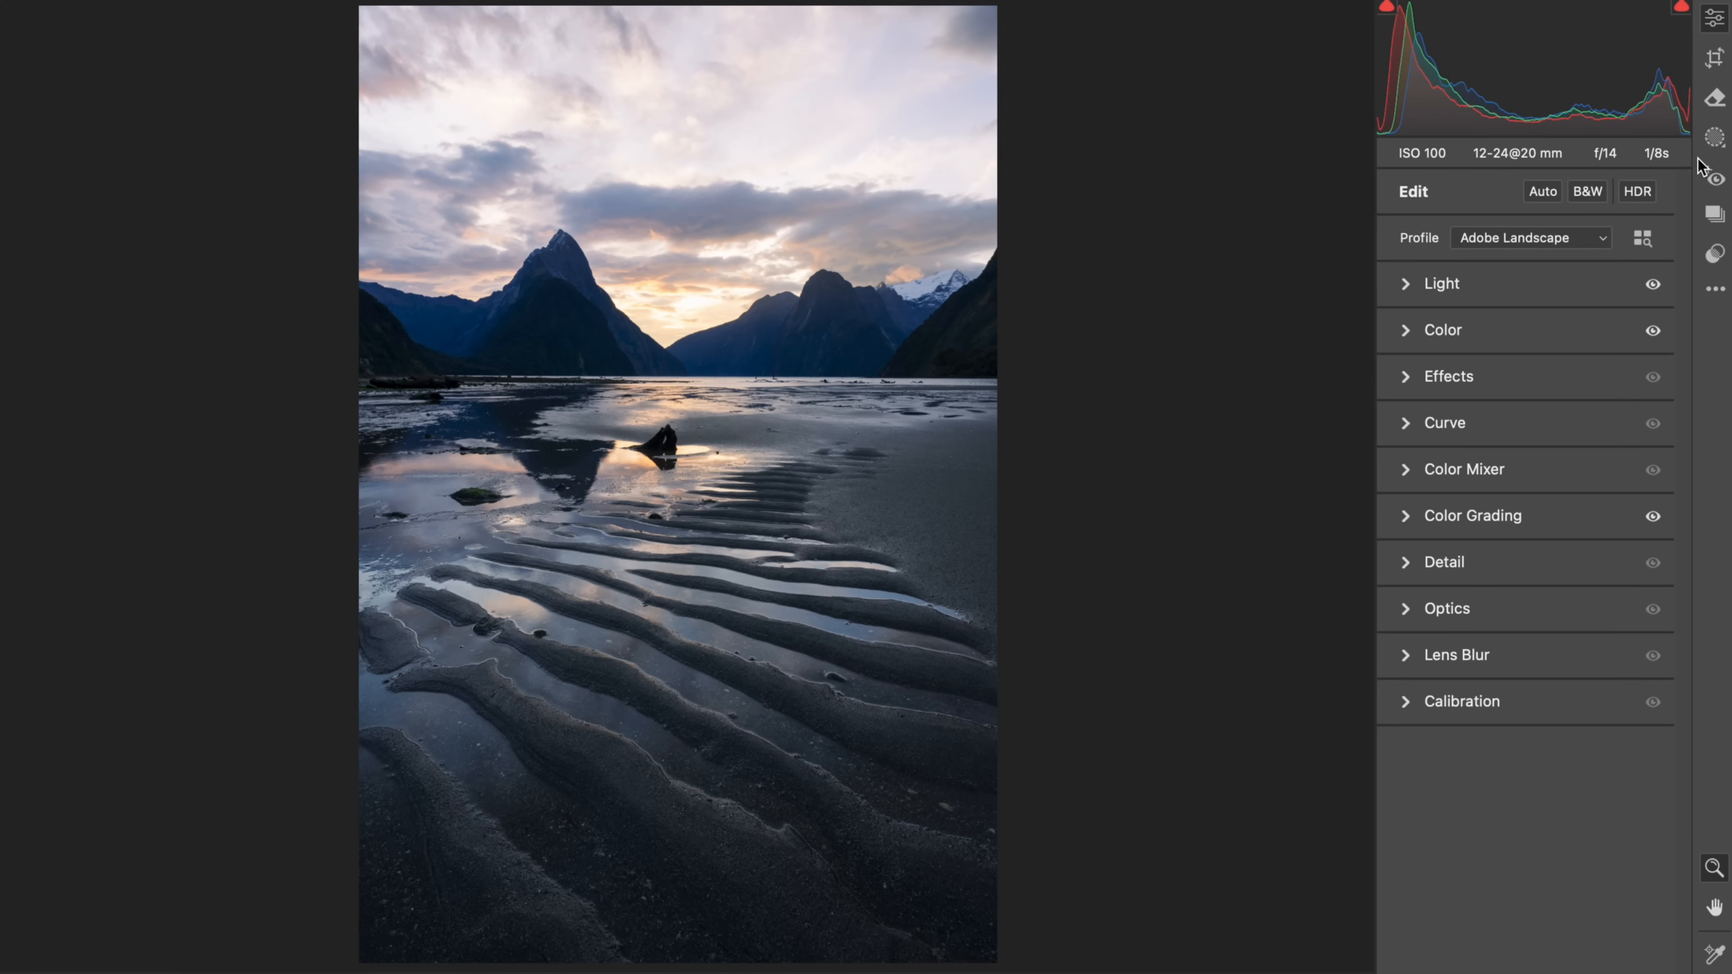
# Step: Start a new Brush mask with Feather at 100
pyautogui.click(1714, 138)
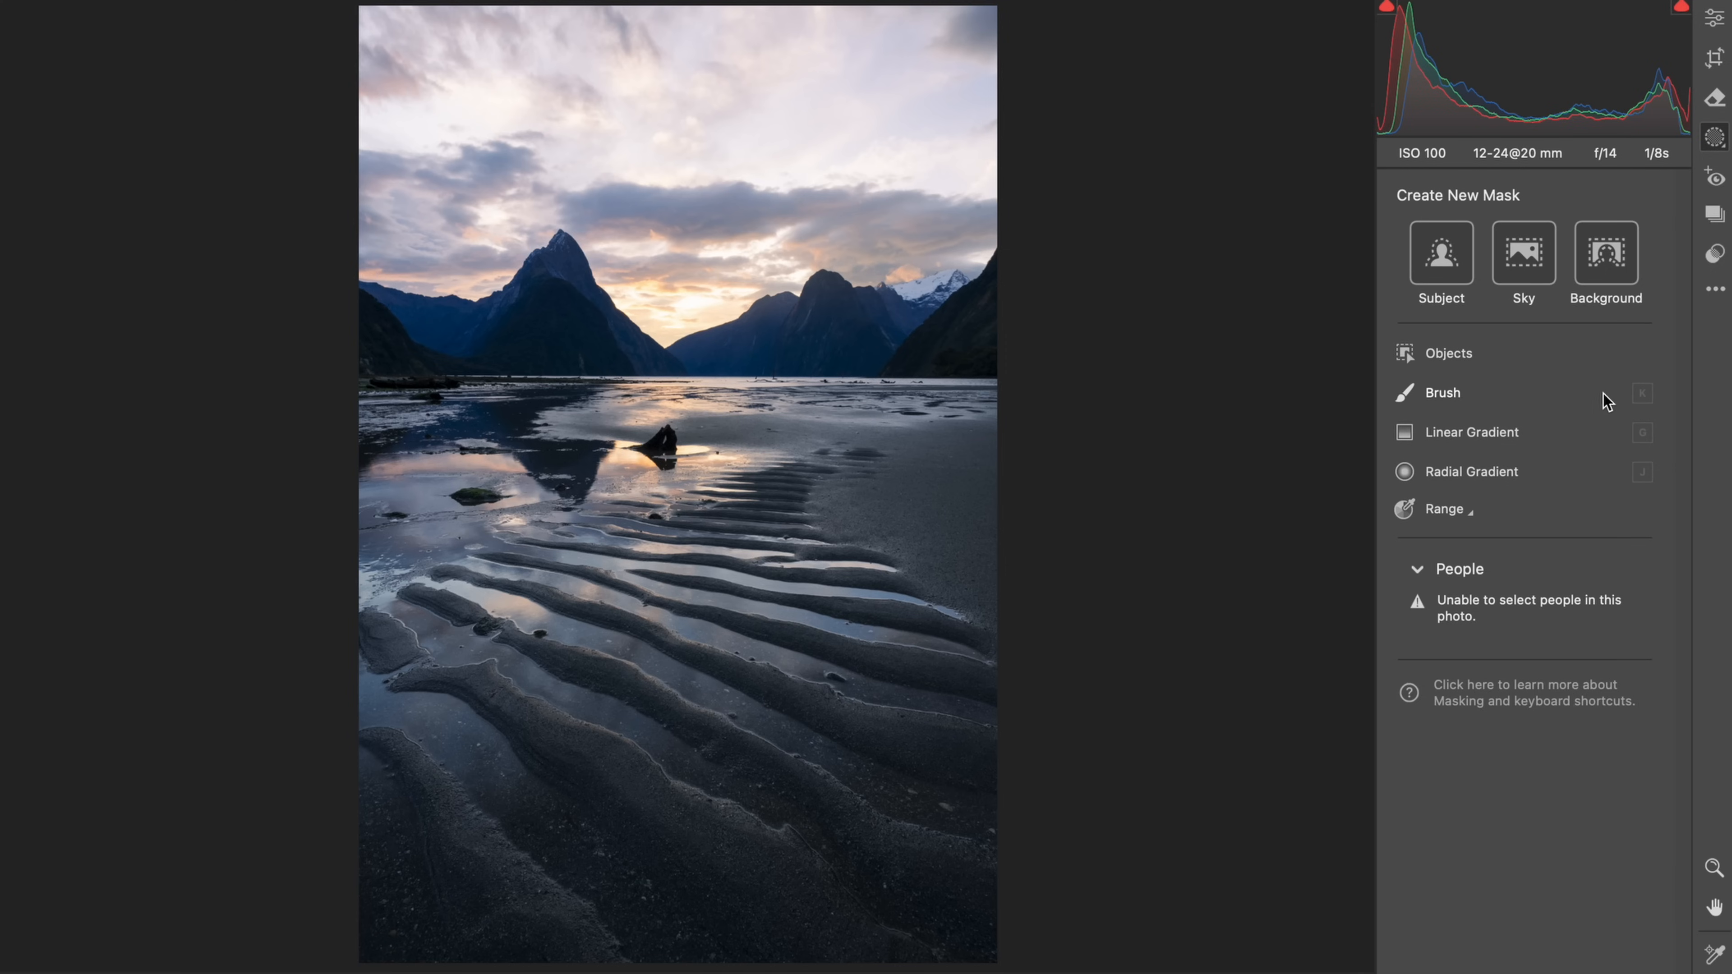
pyautogui.click(1444, 394)
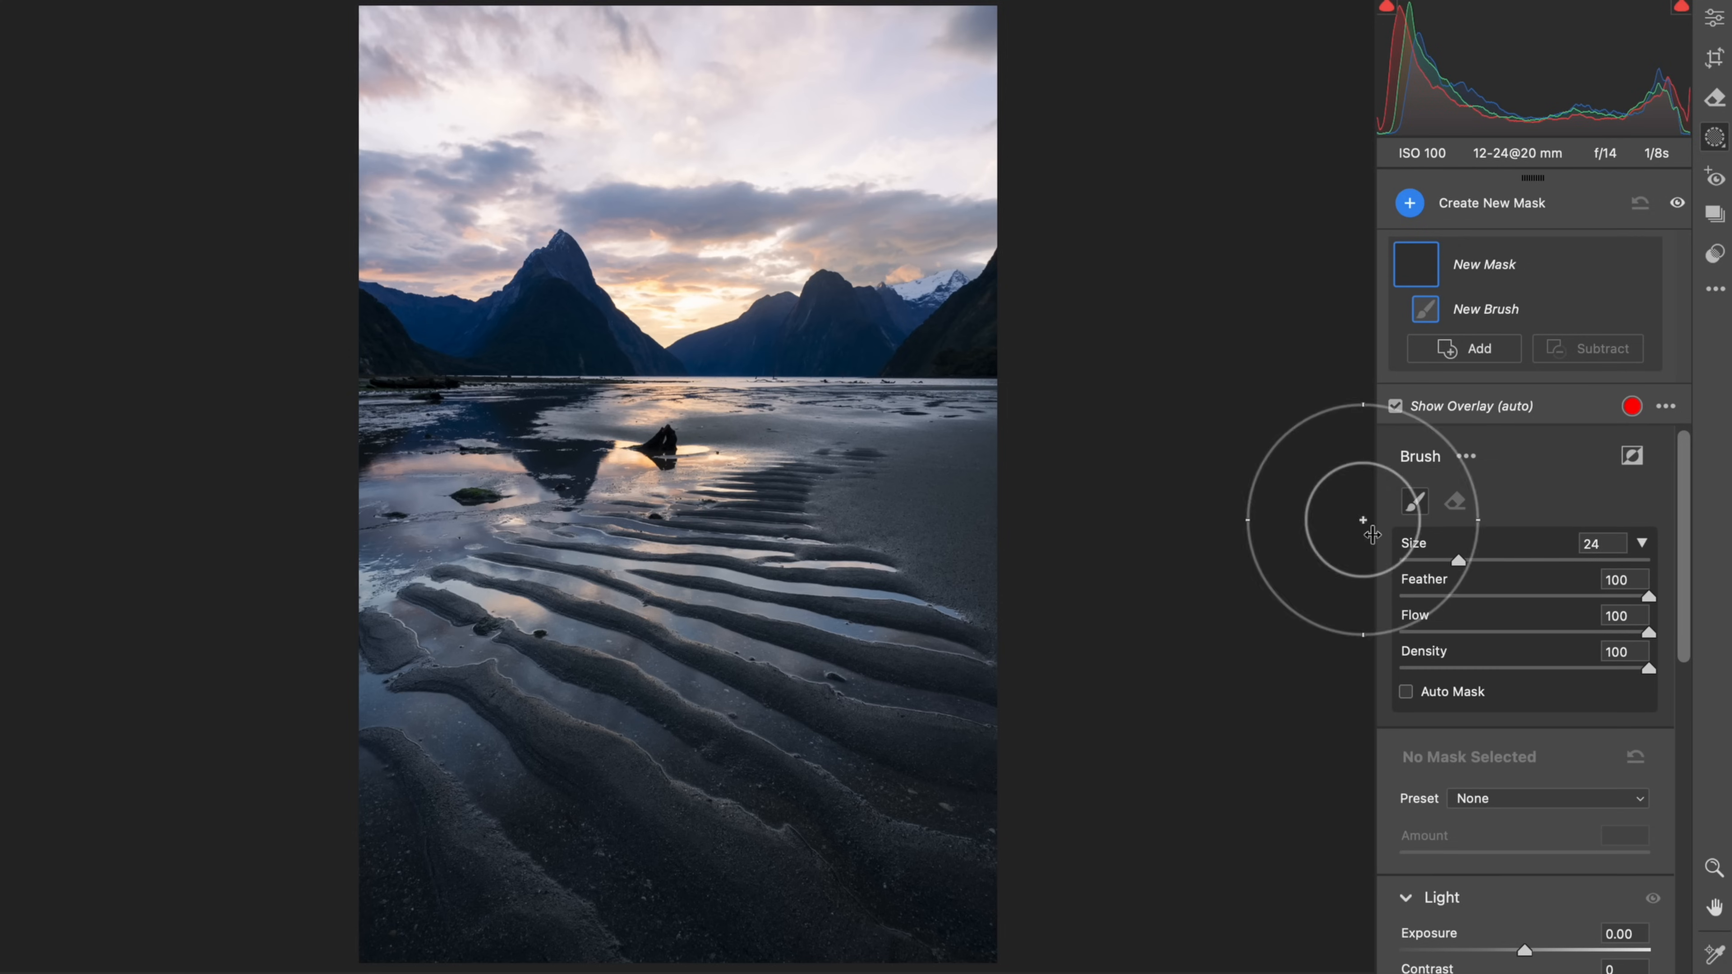
pyautogui.scroll(-2, 1501, 597)
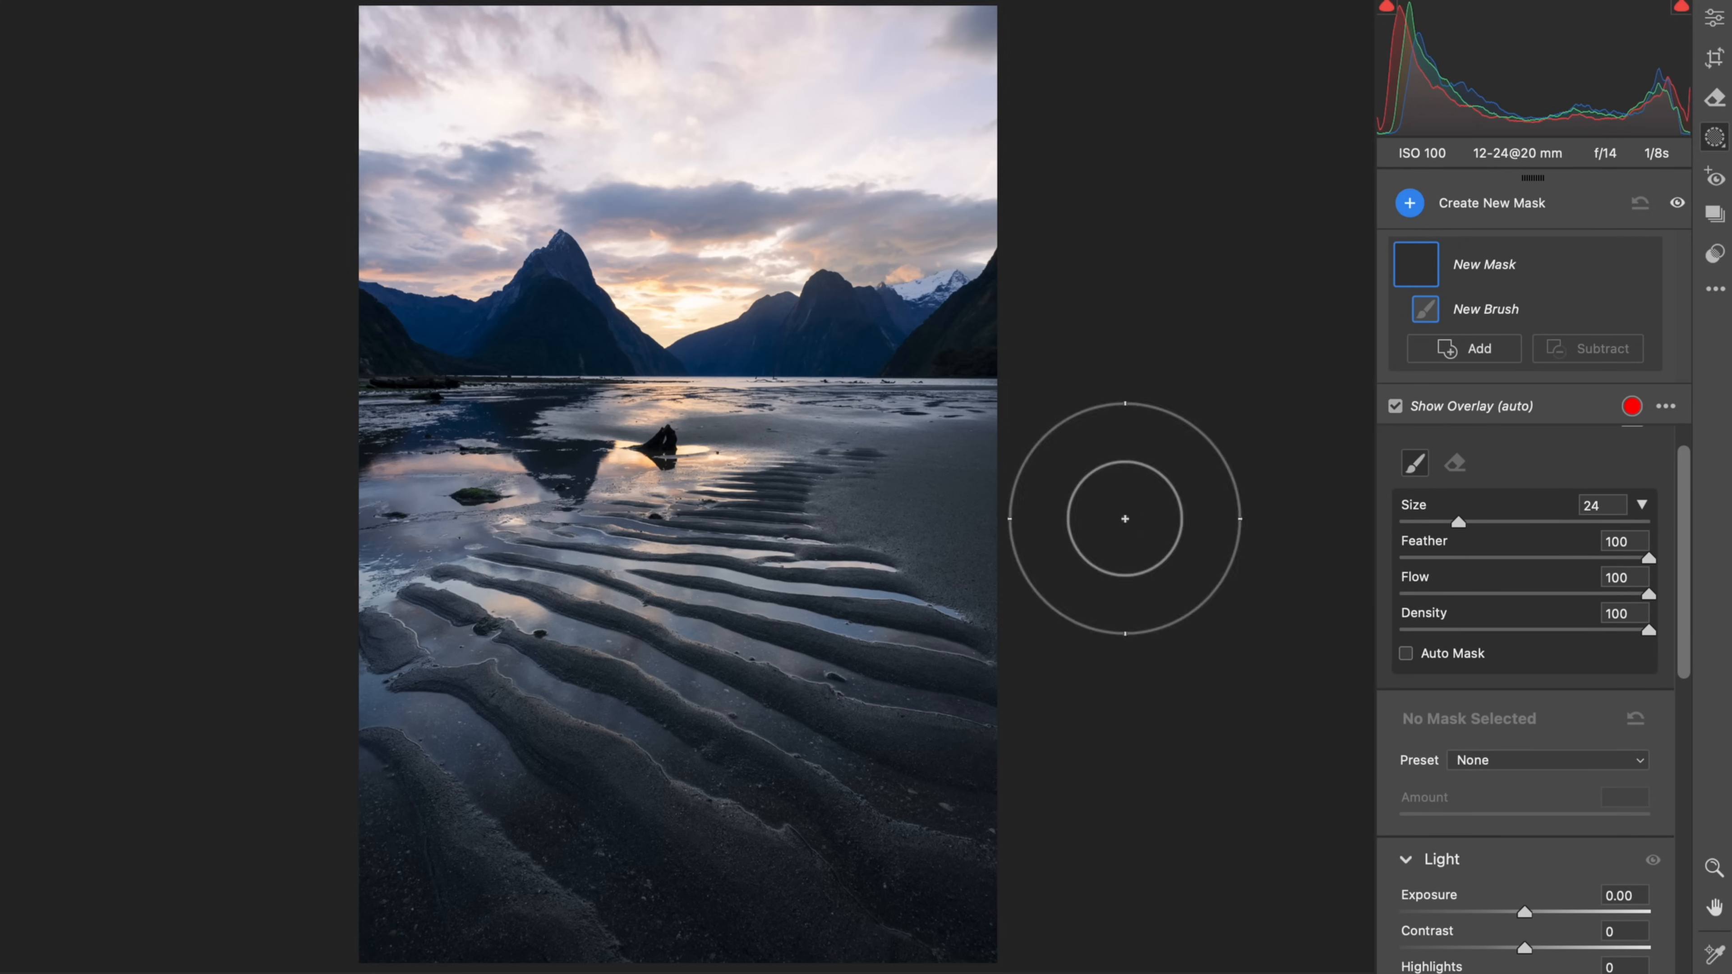
pyautogui.moveTo(1464, 558)
pyautogui.mouseDown()
pyautogui.moveTo(1418, 560)
pyautogui.moveTo(1656, 558)
pyautogui.mouseUp()
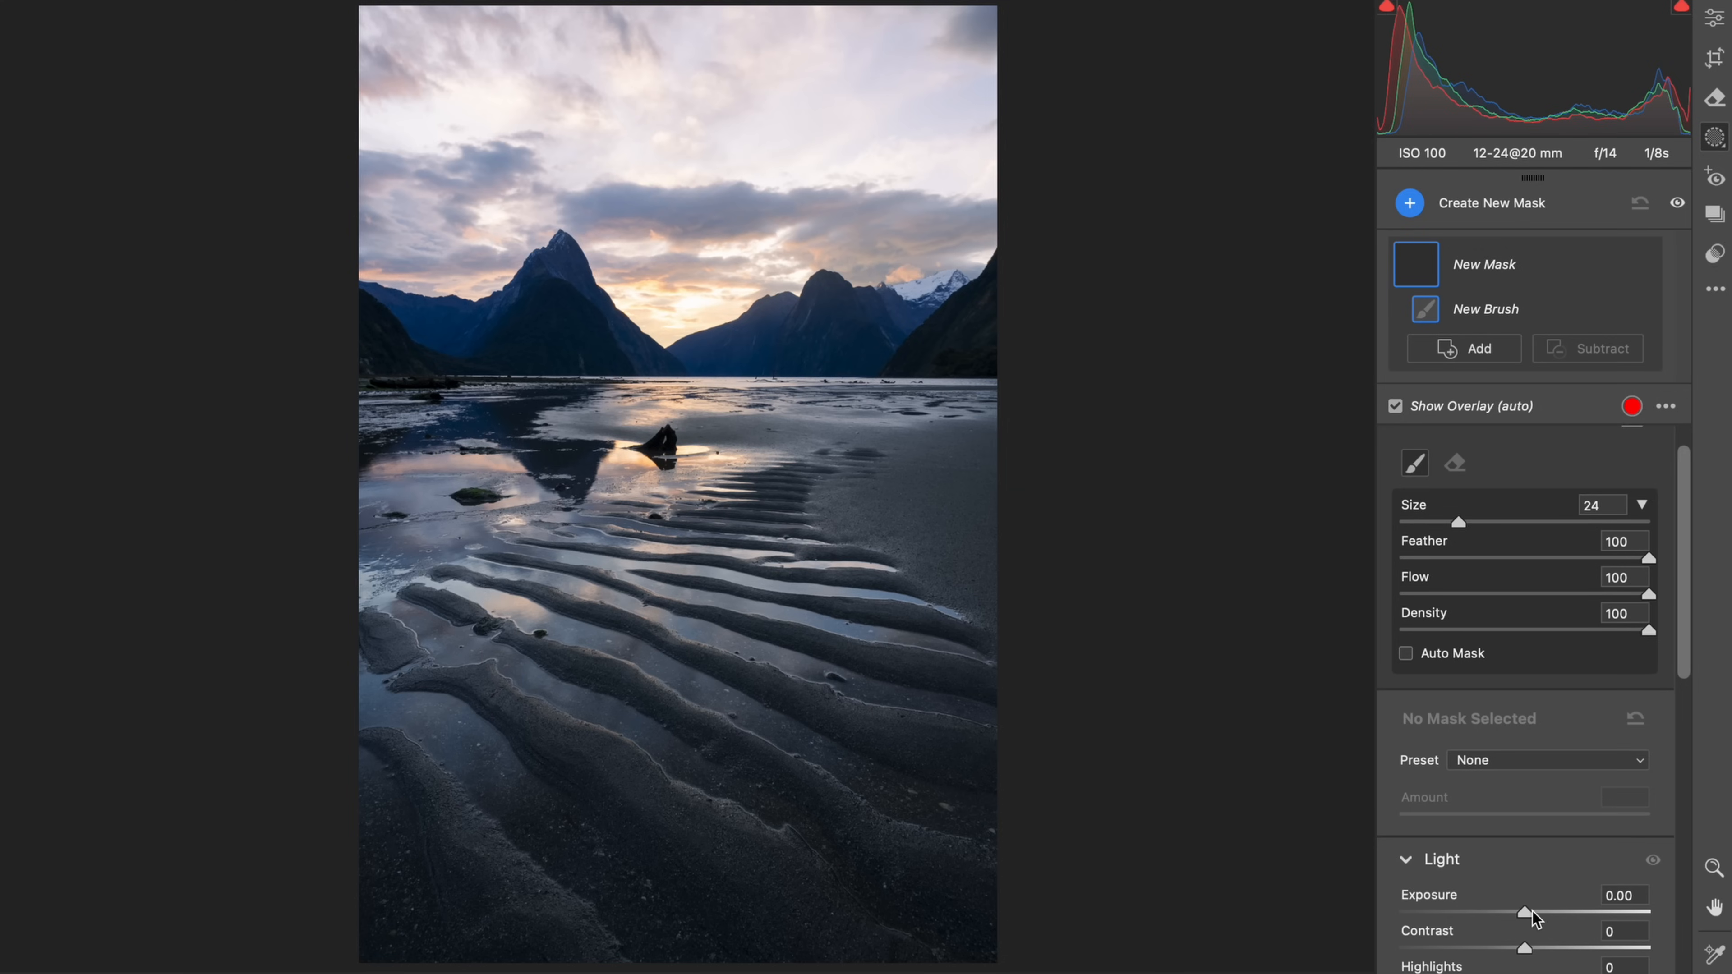
# Step: Set the new brush mask's Exposure to -0.50 and Highlights to -20
pyautogui.scroll(-8, 1511, 882)
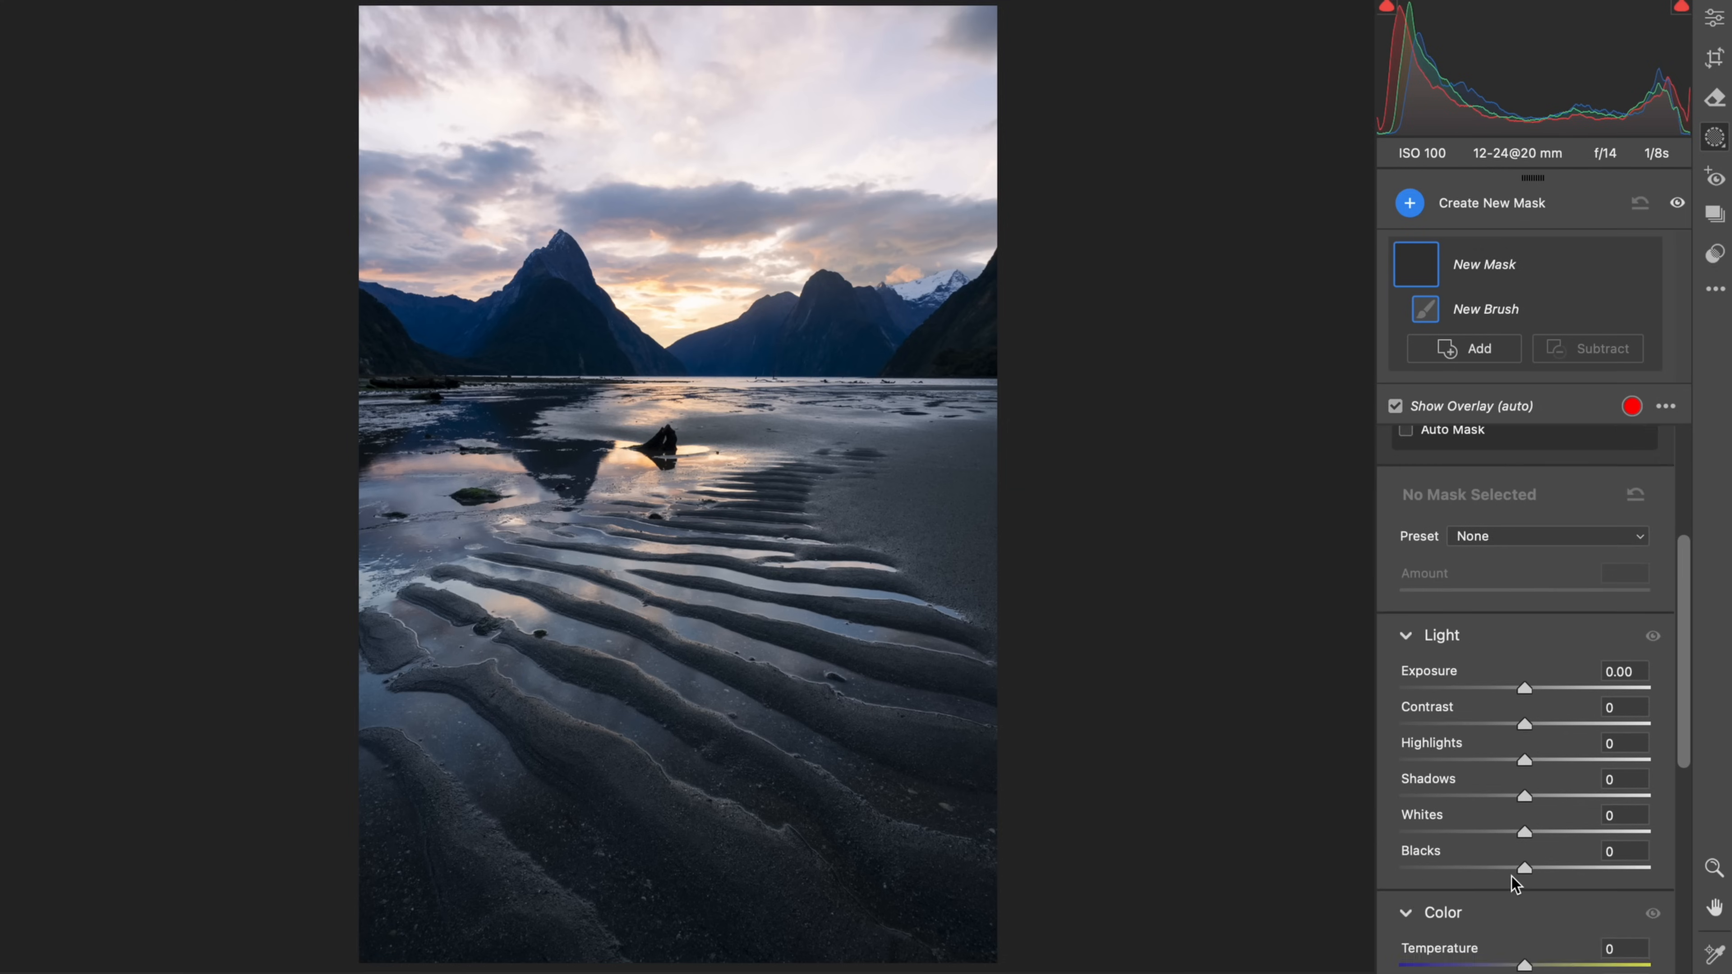
pyautogui.scroll(-5, 1509, 883)
pyautogui.scroll(3, 1511, 880)
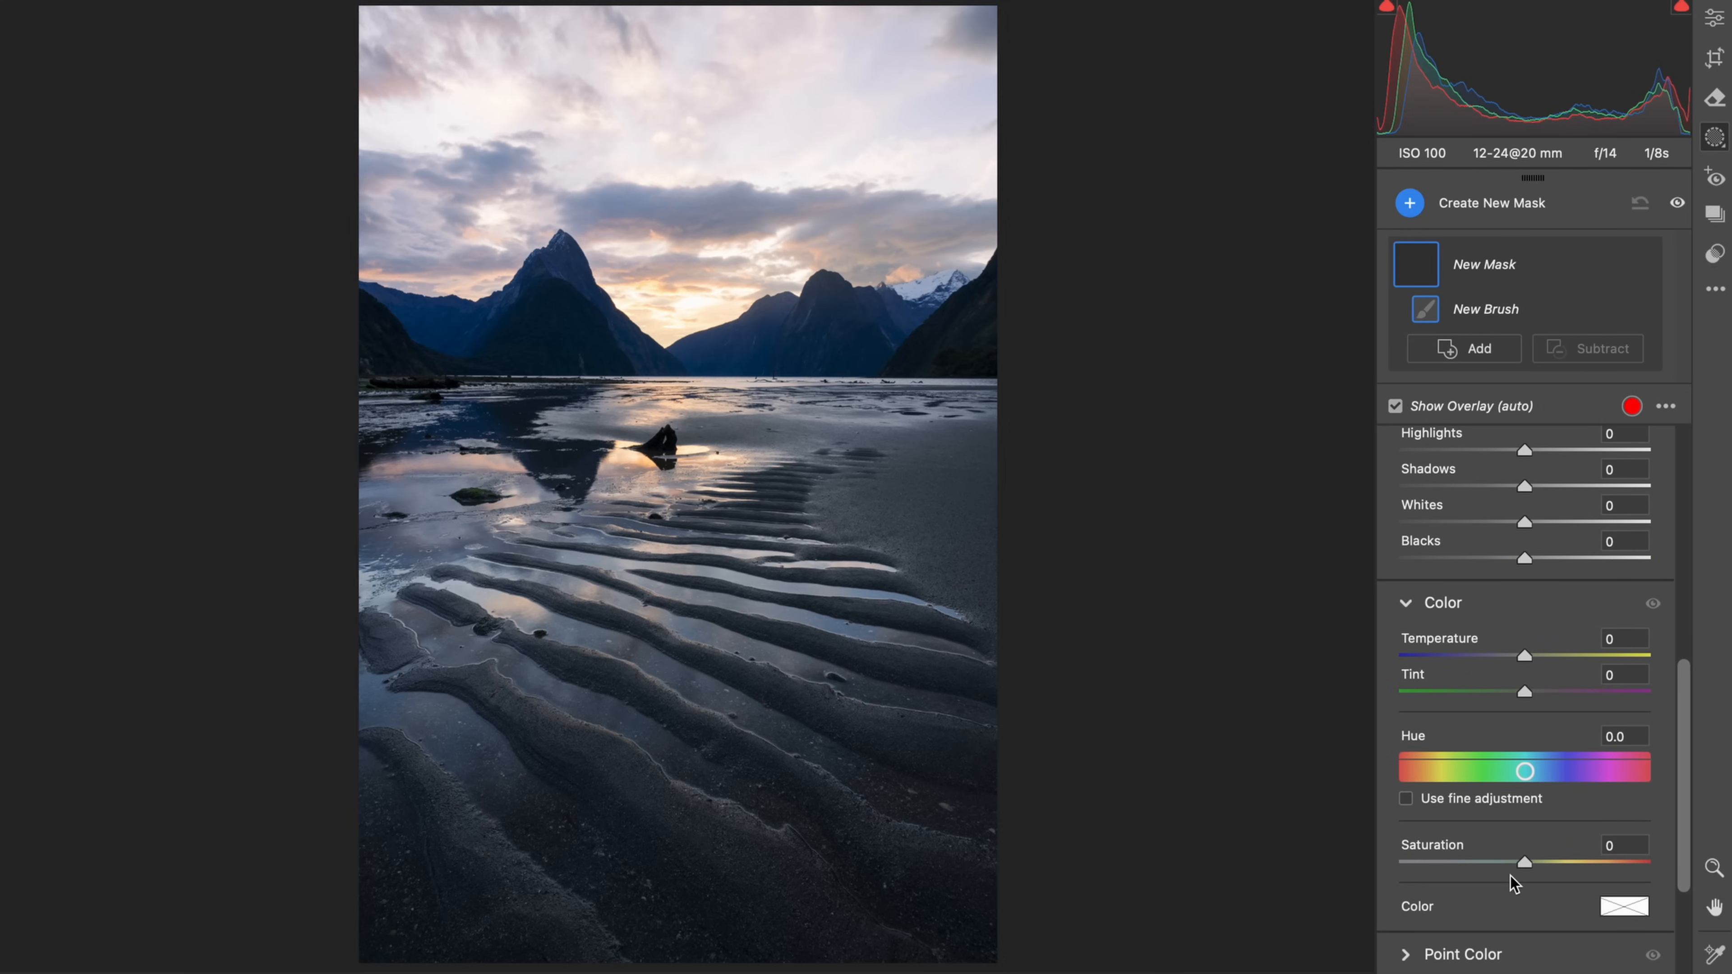
pyautogui.scroll(4, 1511, 883)
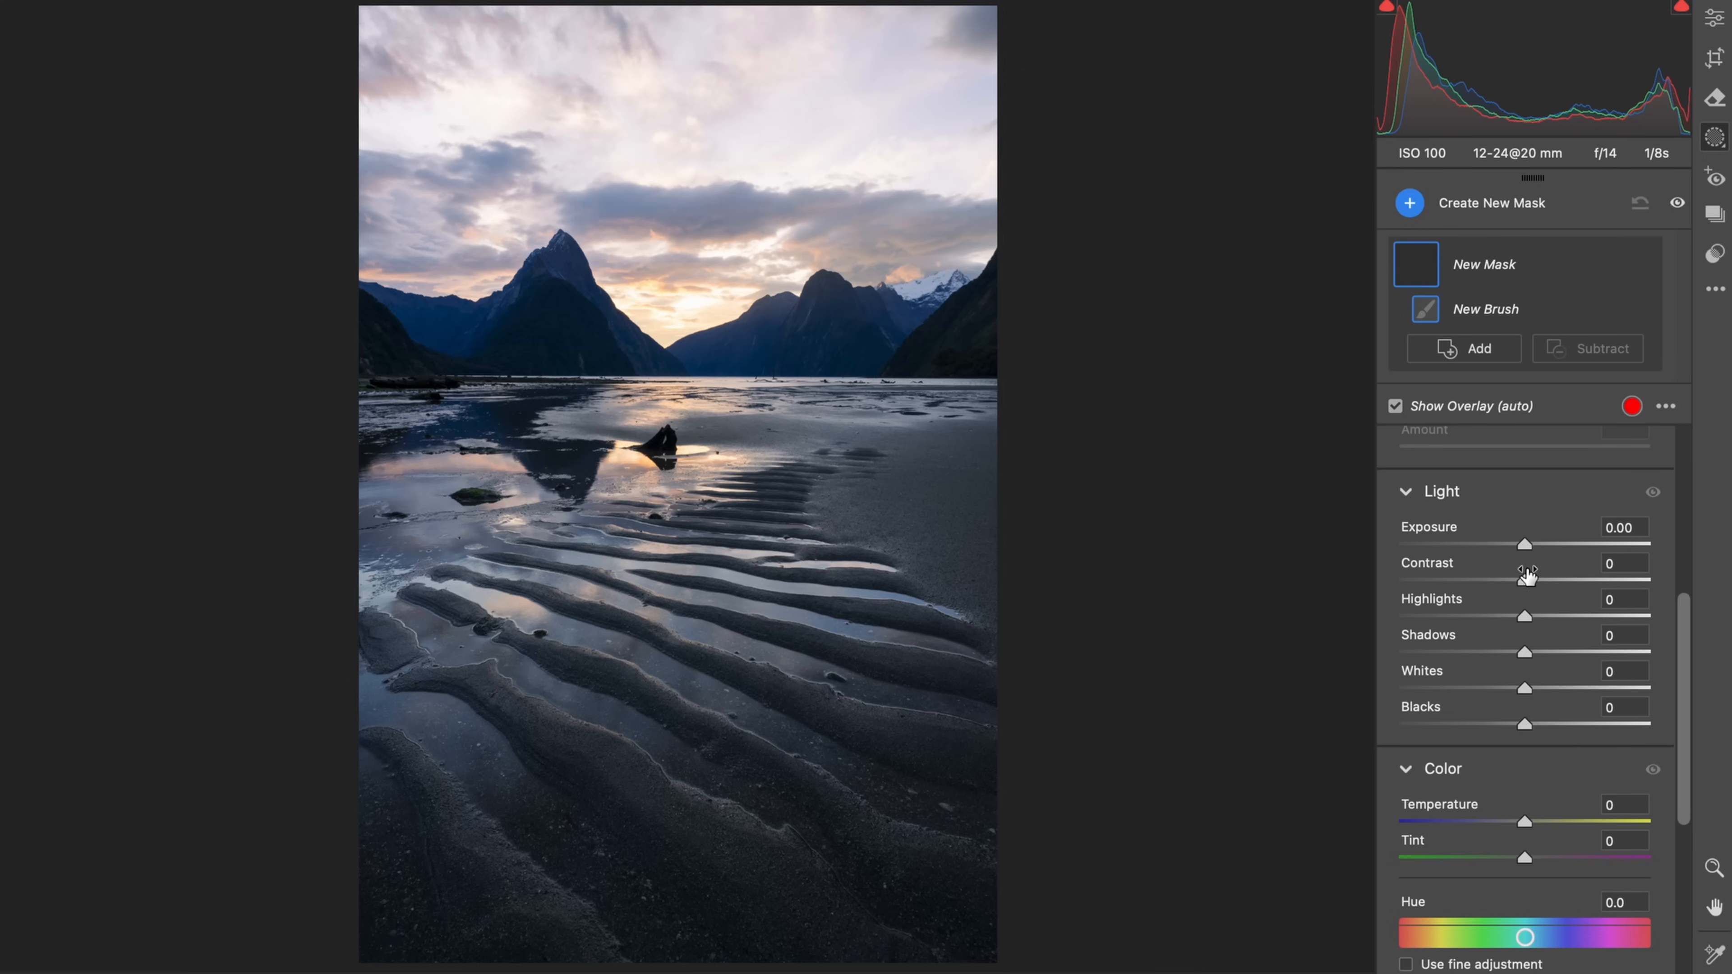
pyautogui.moveTo(1517, 545); pyautogui.dragTo(1511, 548)
pyautogui.moveTo(1494, 614); pyautogui.dragTo(1500, 618)
# Step: Paint the darkening mask across the upper sky with brush size 27, and compare the photo with the mask off and on
pyautogui.press('super+minus')
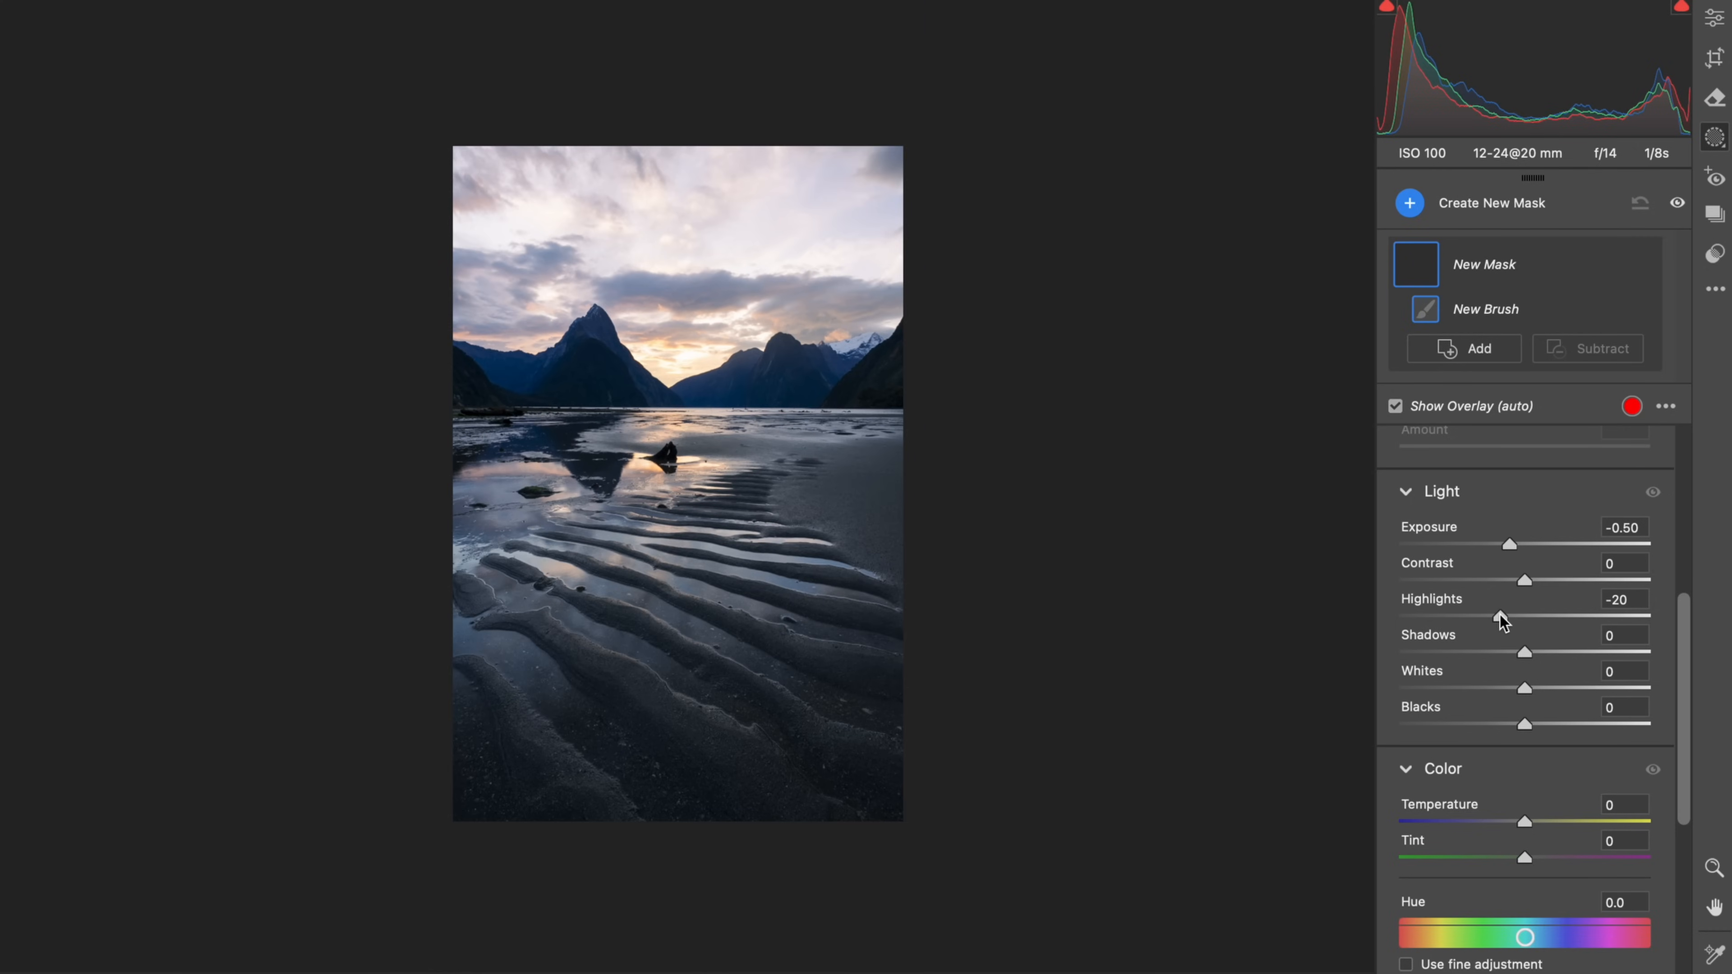
pyautogui.moveTo(601, 345); pyautogui.dragTo(607, 346)
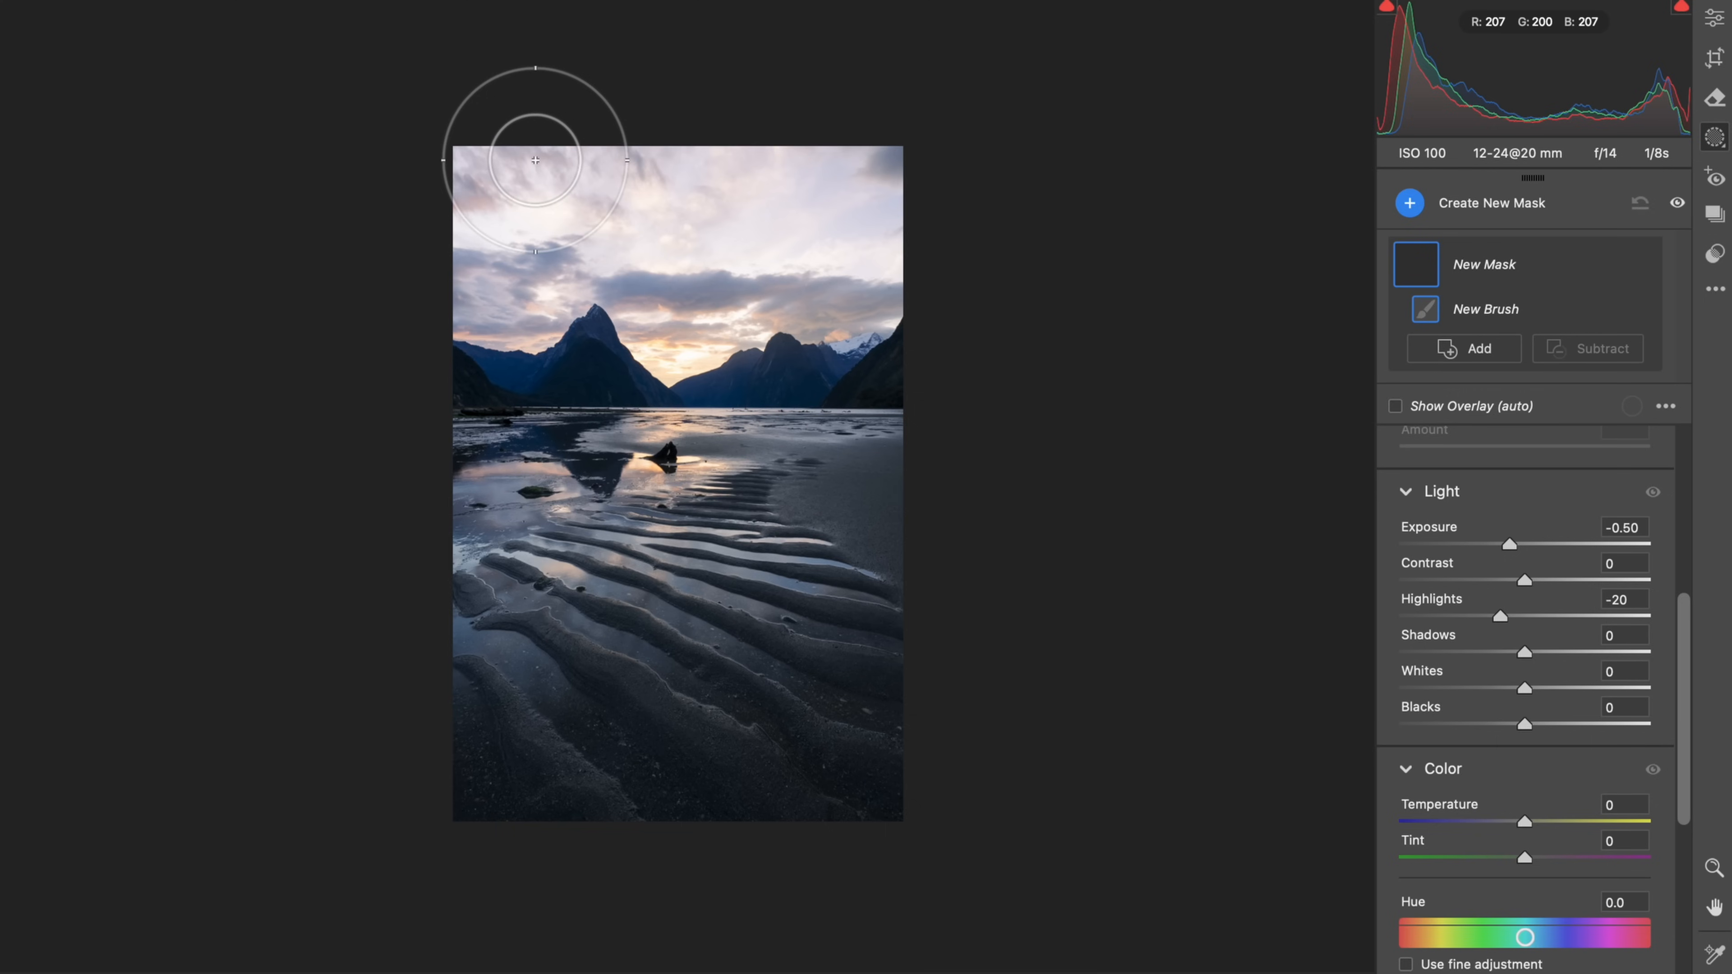
pyautogui.moveTo(502, 116)
pyautogui.mouseDown()
pyautogui.moveTo(452, 147)
pyautogui.moveTo(630, 109)
pyautogui.moveTo(900, 174)
pyautogui.moveTo(820, 132)
pyautogui.moveTo(587, 128)
pyautogui.moveTo(451, 190)
pyautogui.moveTo(731, 127)
pyautogui.moveTo(913, 155)
pyautogui.moveTo(947, 201)
pyautogui.mouseUp()
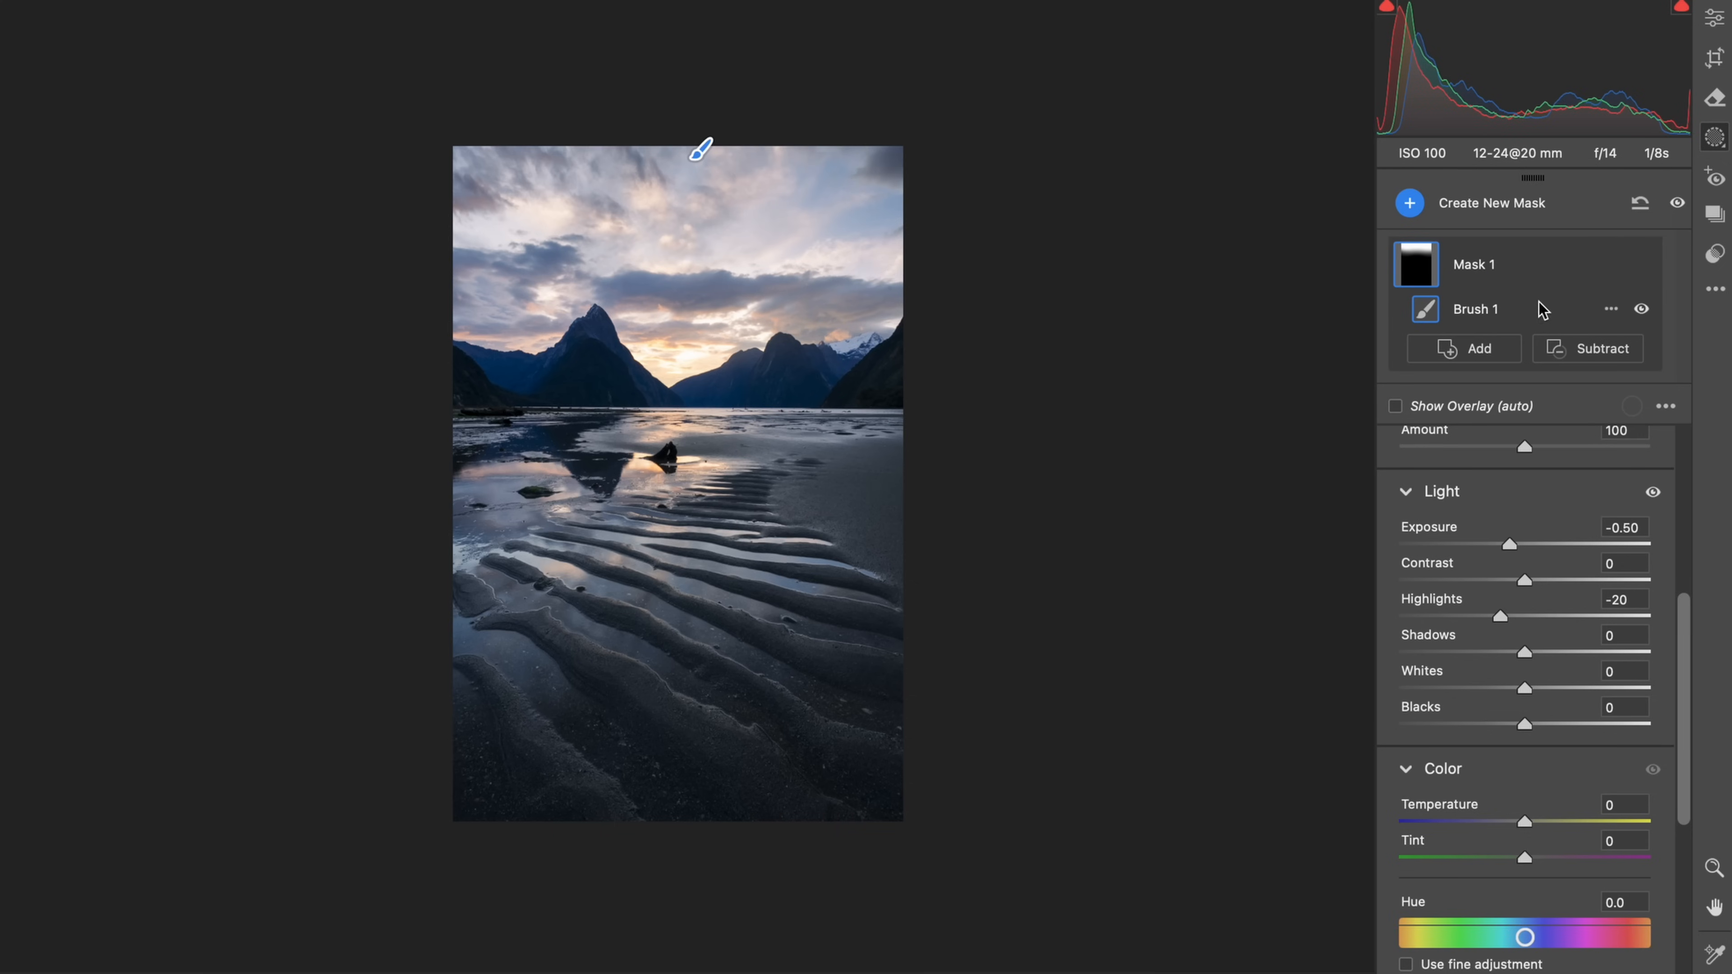
pyautogui.click(1642, 266)
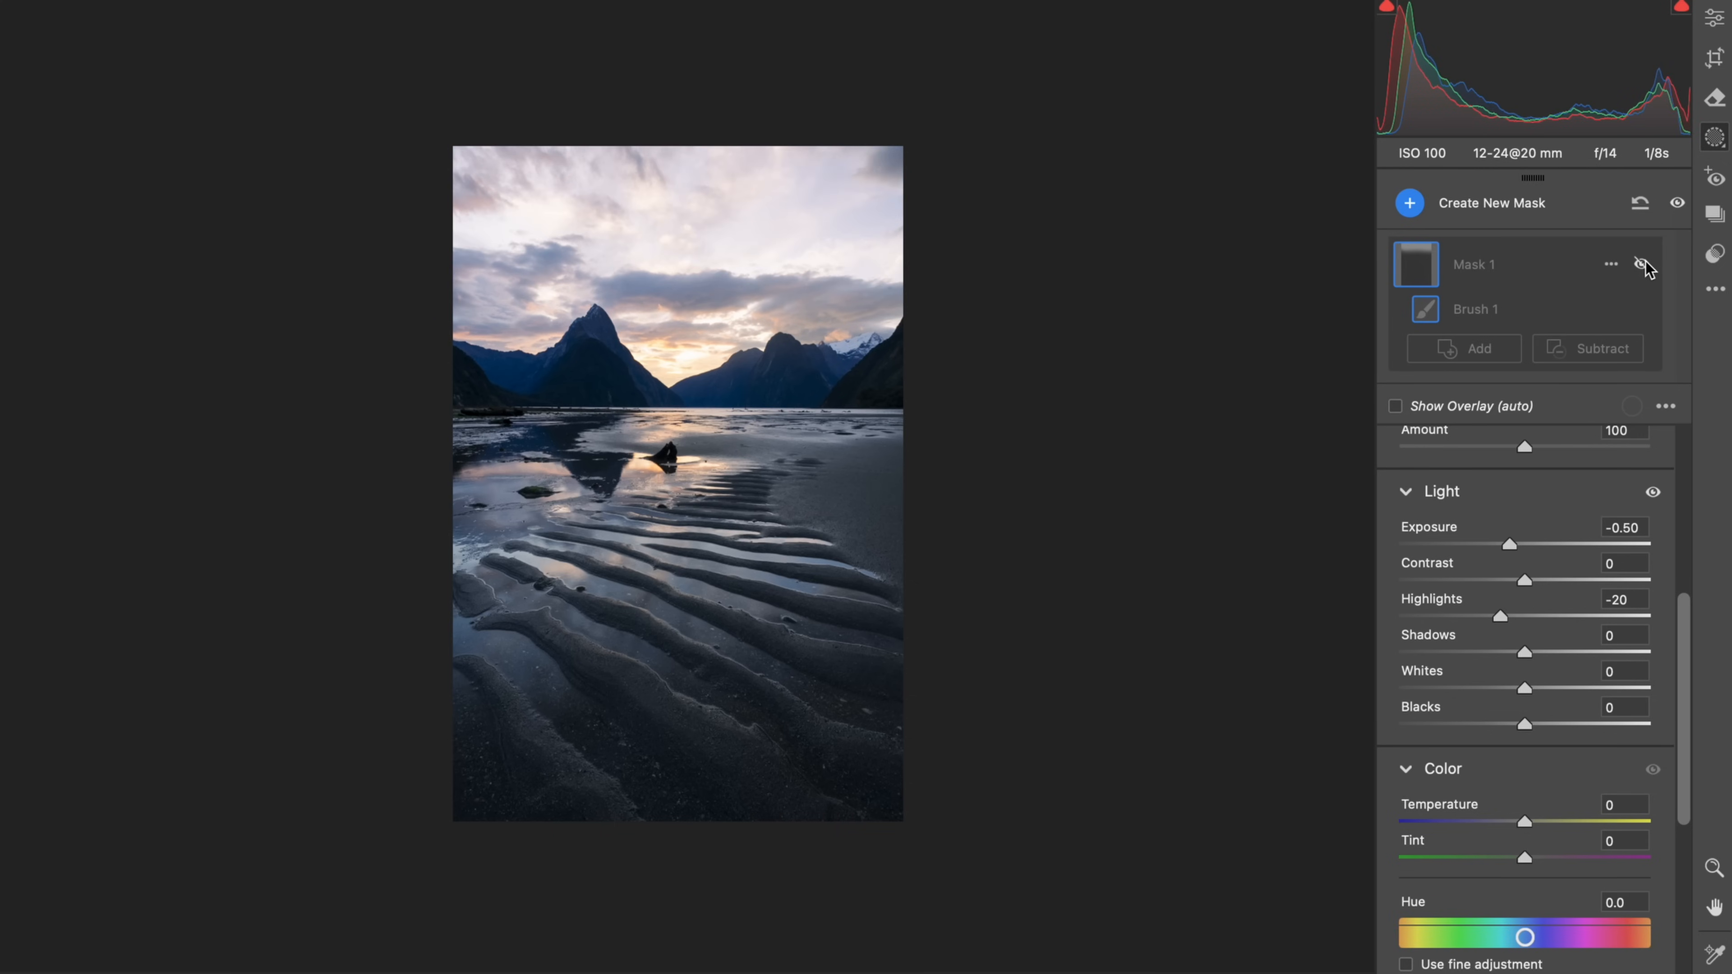
pyautogui.click(1643, 266)
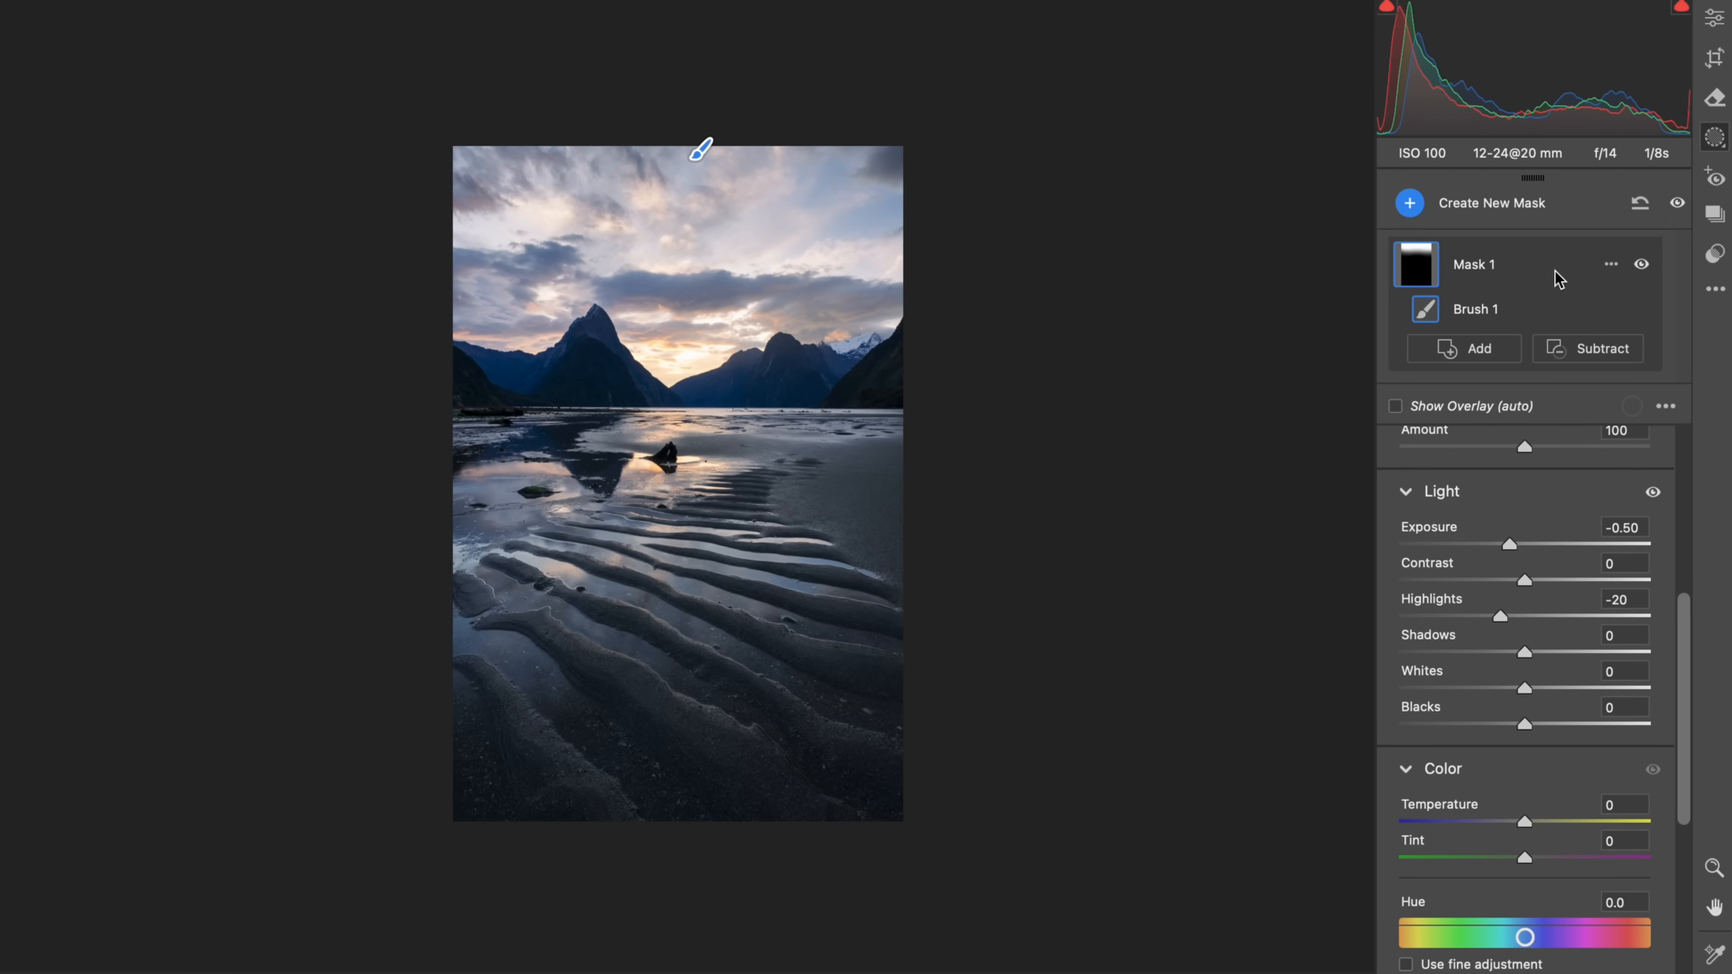
# Step: Create a second brush mask with Exposure +0.50 and paint it across the mountains and the bright sky just above the horizon
pyautogui.press('k')
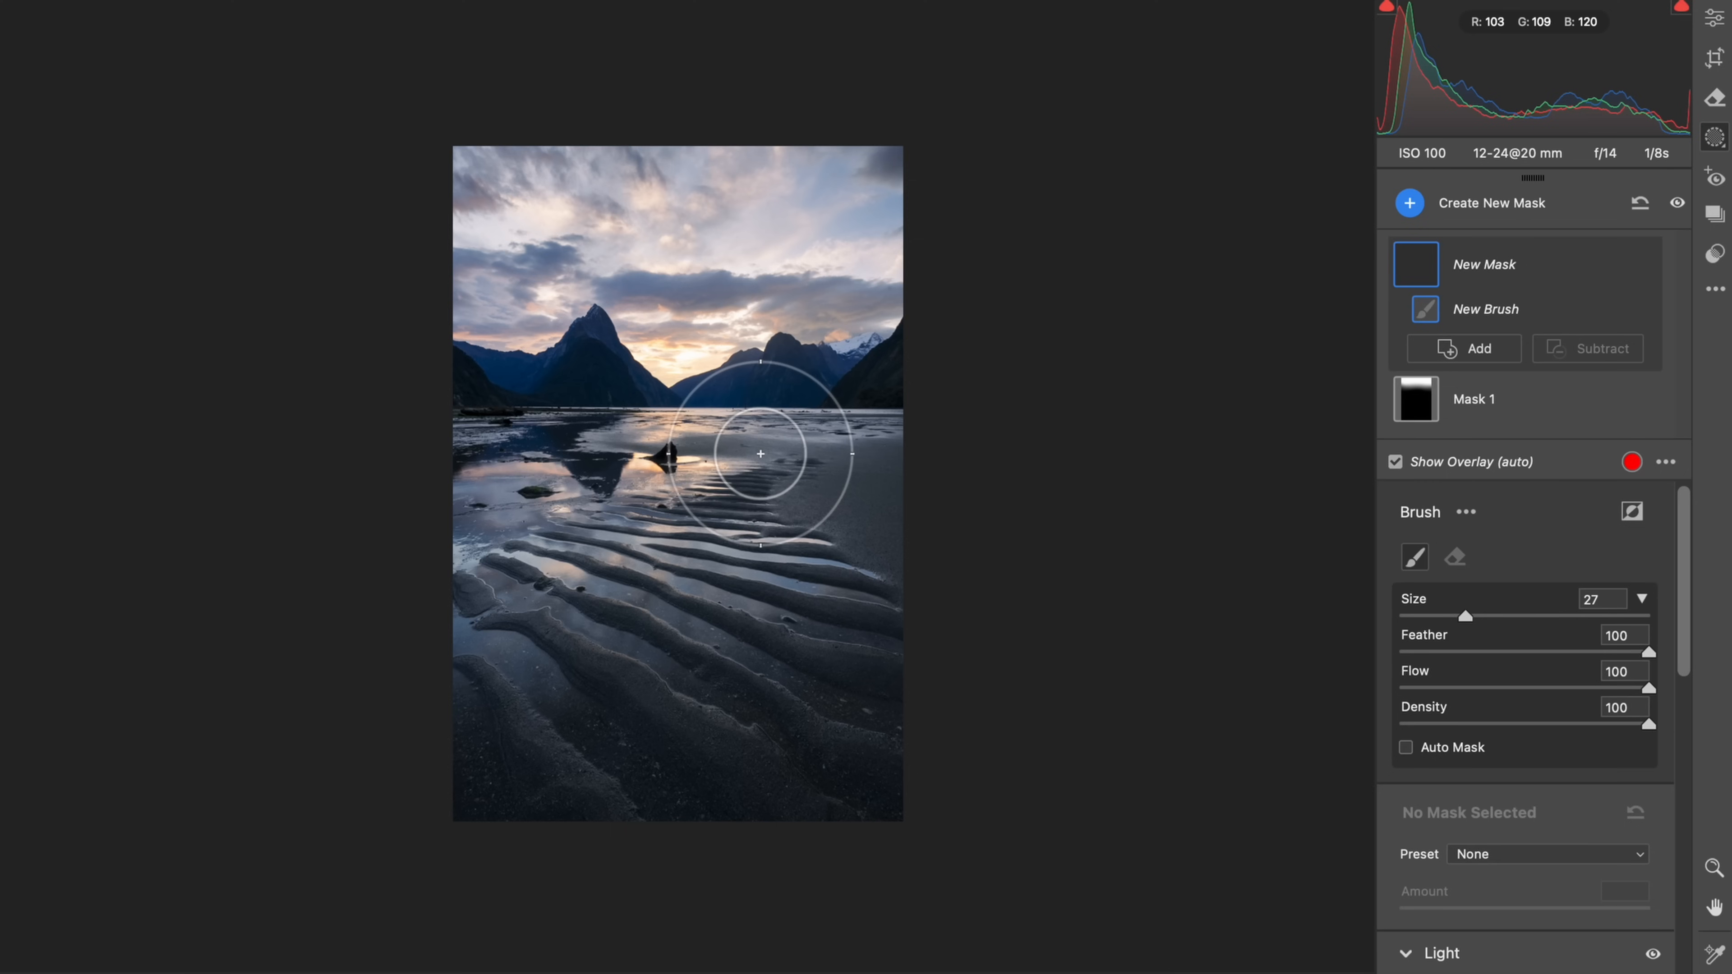
pyautogui.press('super+plus')
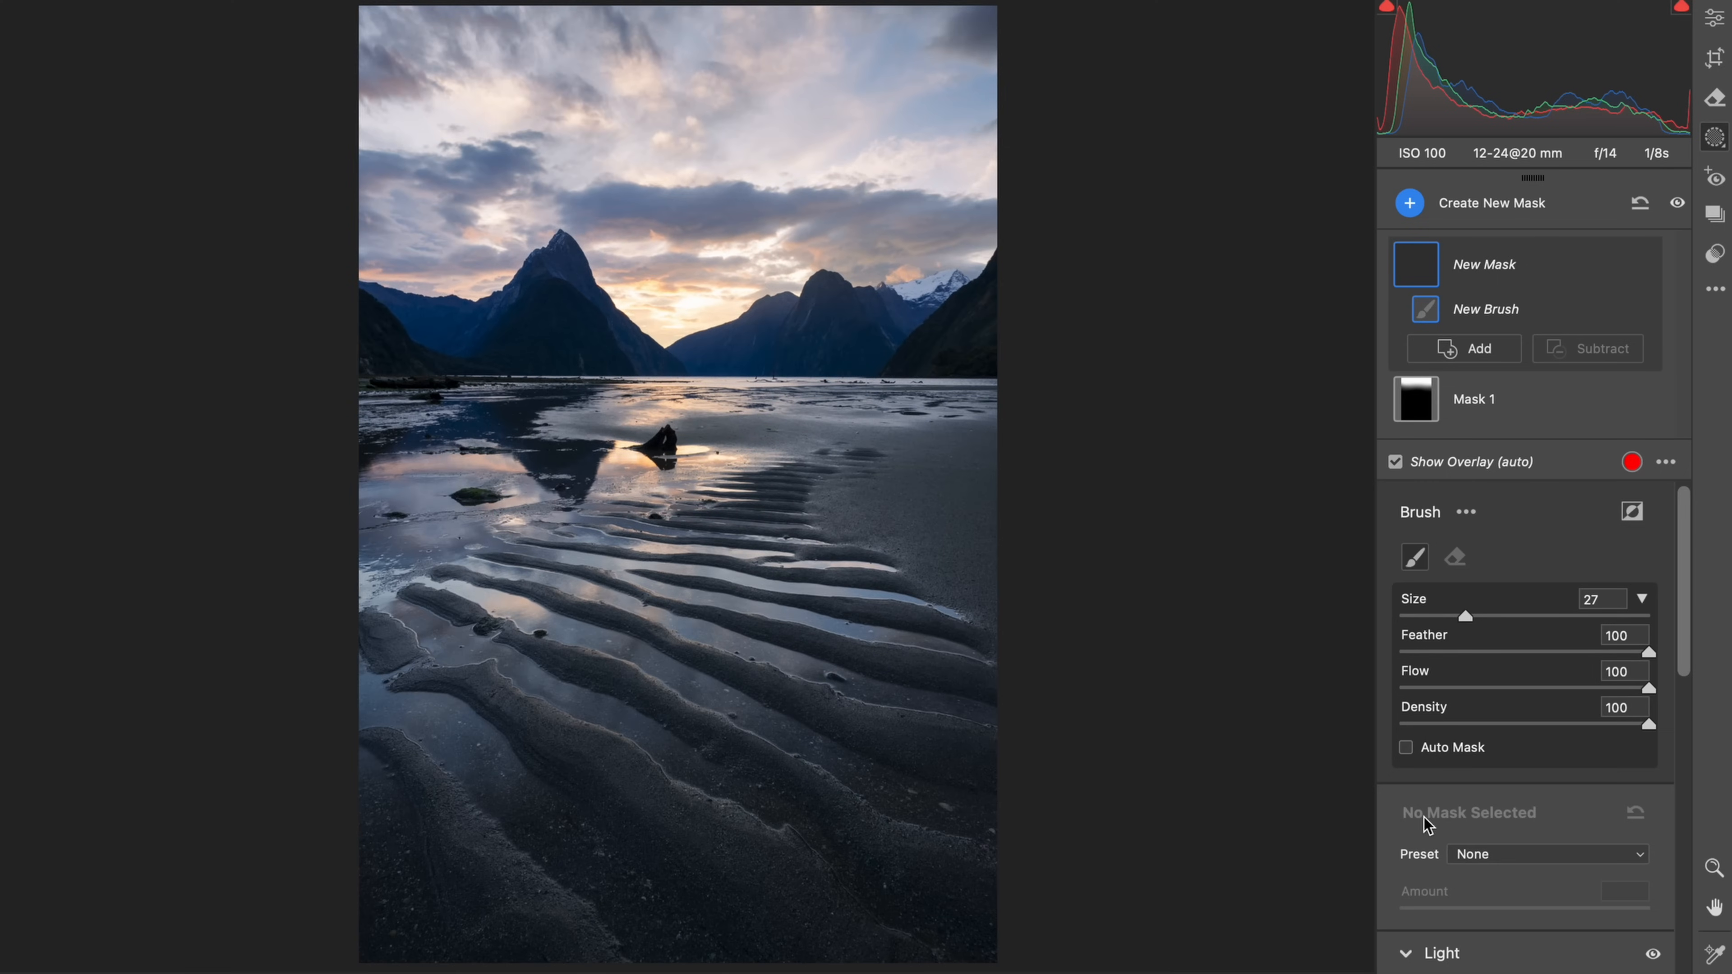
pyautogui.scroll(-6, 1559, 914)
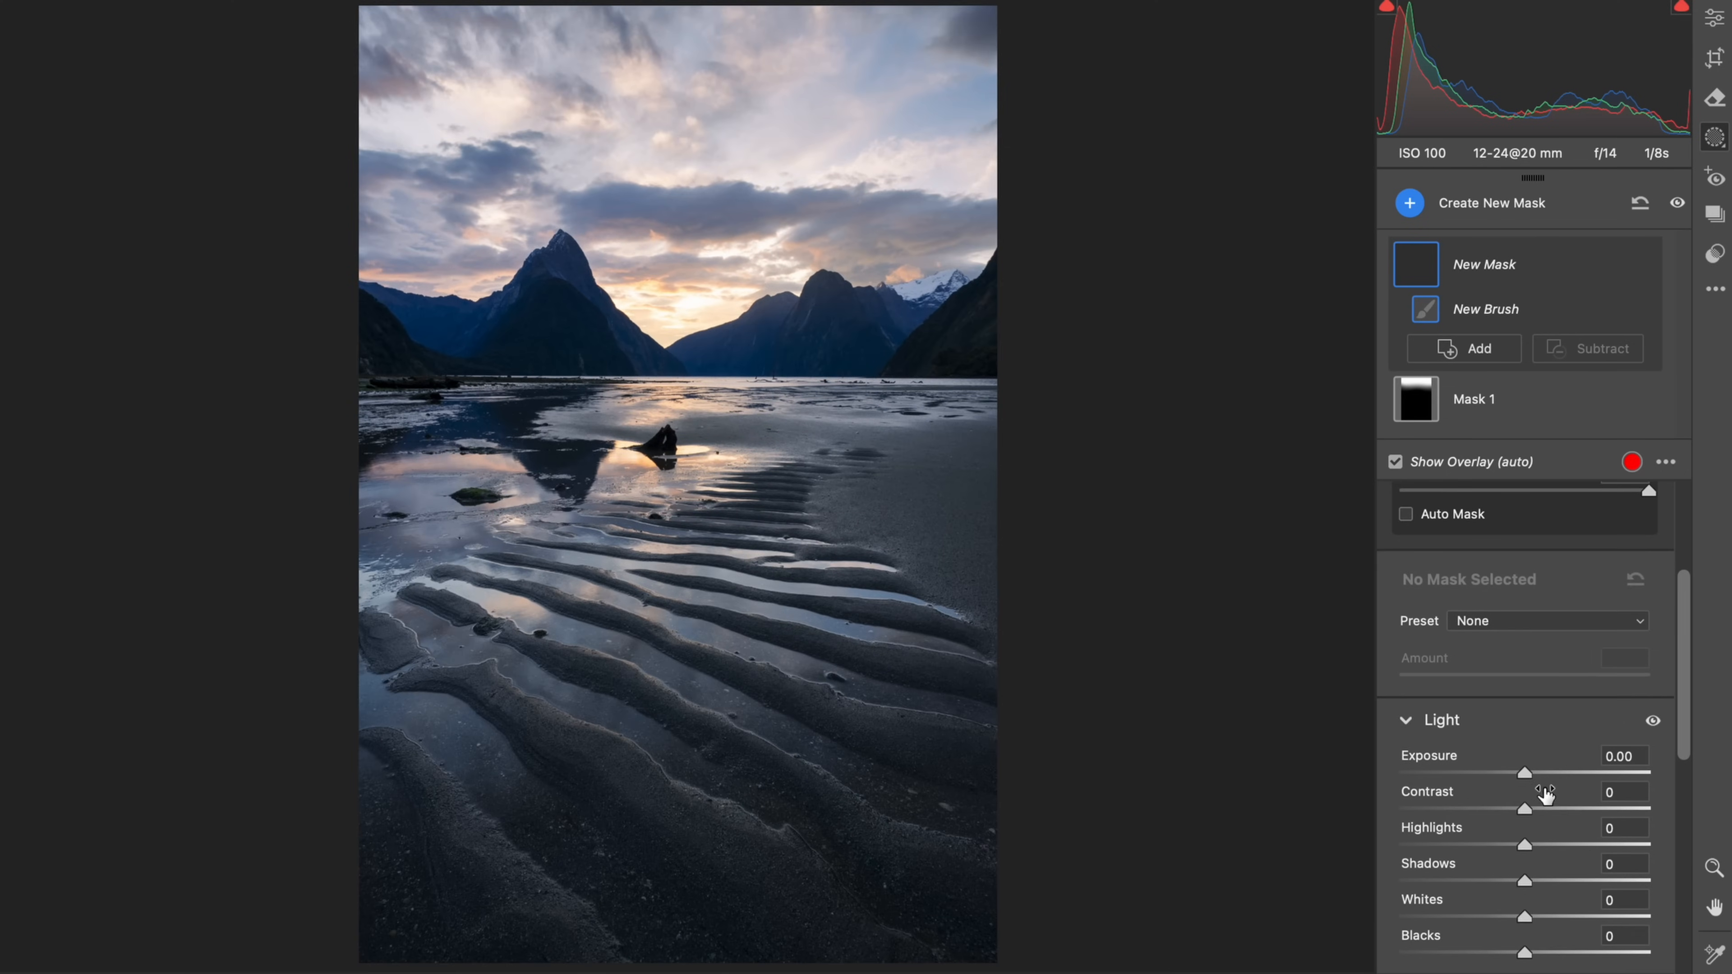
pyautogui.click(1542, 774)
pyautogui.click(670, 338)
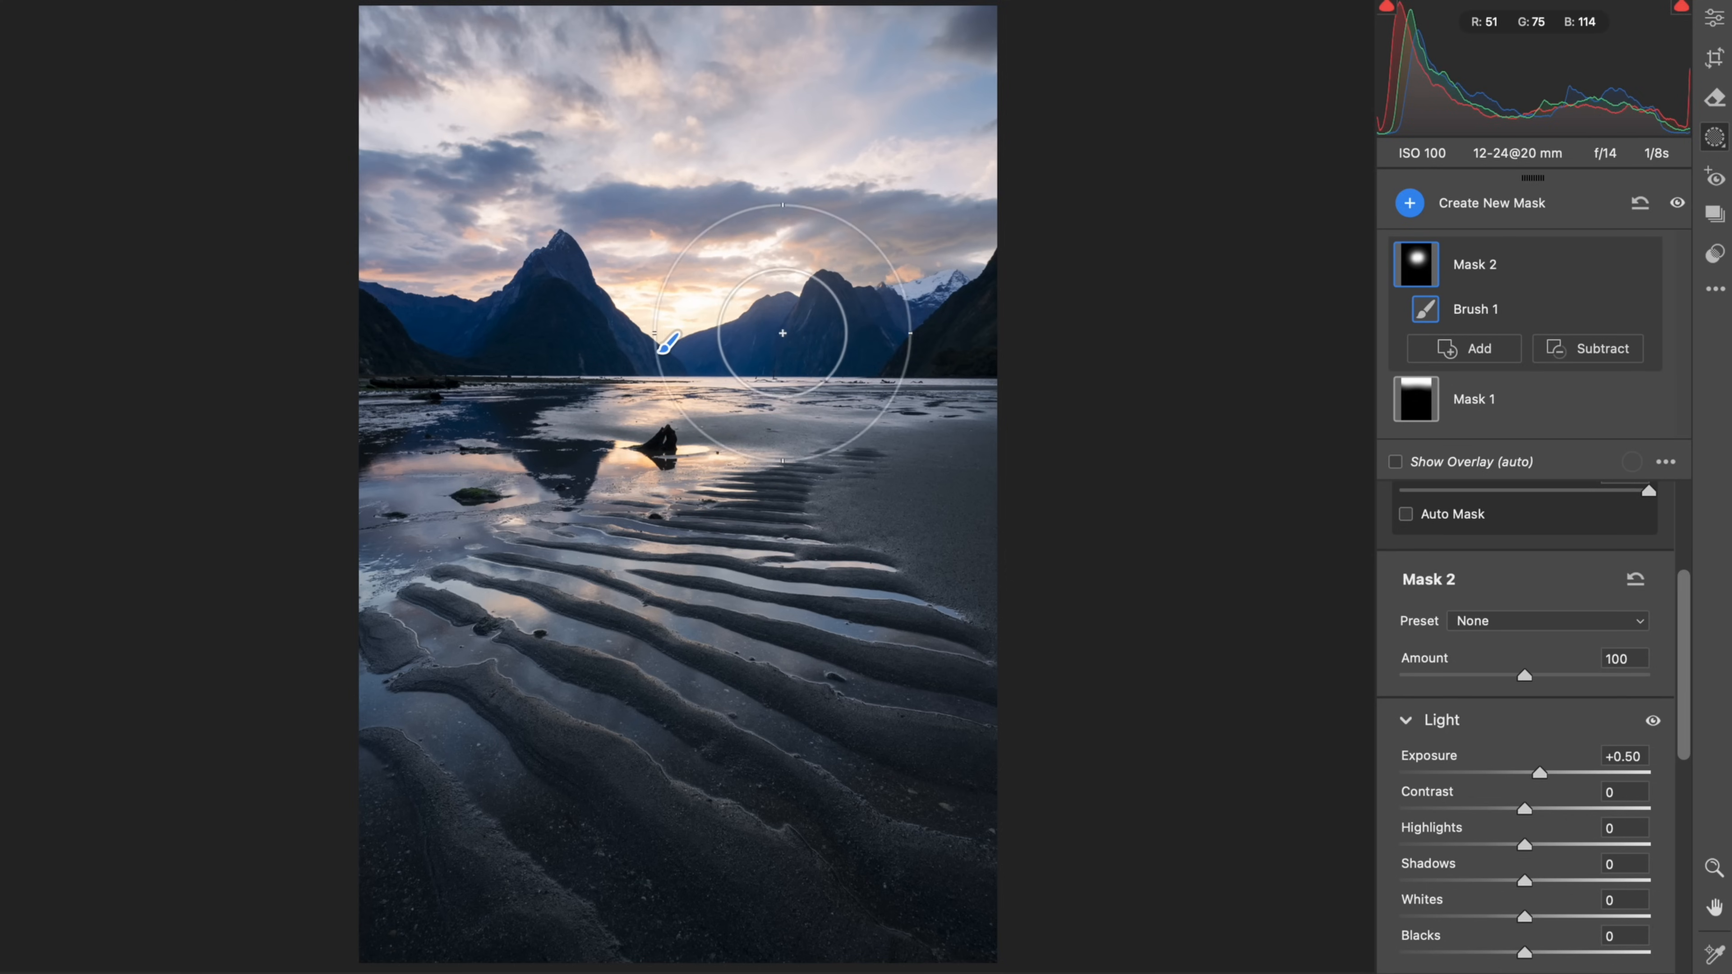
pyautogui.moveTo(876, 327)
pyautogui.mouseDown()
pyautogui.moveTo(944, 328)
pyautogui.moveTo(503, 341)
pyautogui.moveTo(409, 312)
pyautogui.mouseUp()
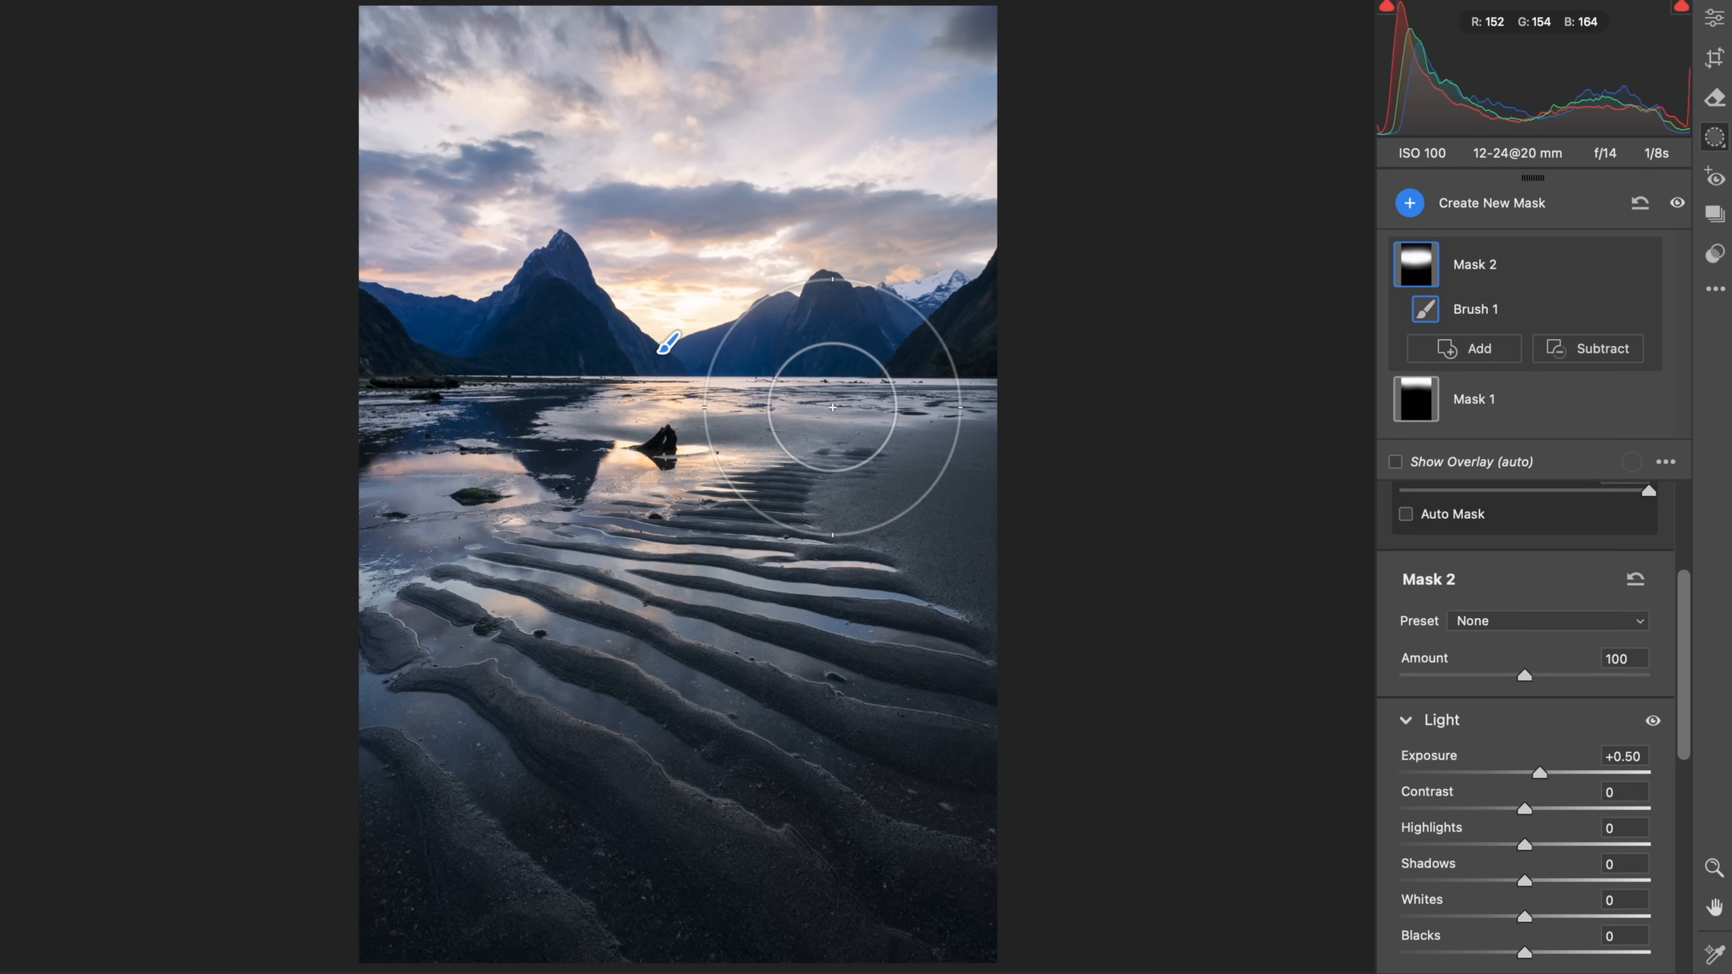
# Step: Set the mountain mask's Exposure to +0.40, Shadows to +15 and Blacks to +10
pyautogui.moveTo(1540, 769); pyautogui.dragTo(1536, 774)
pyautogui.scroll(-1, 1548, 836)
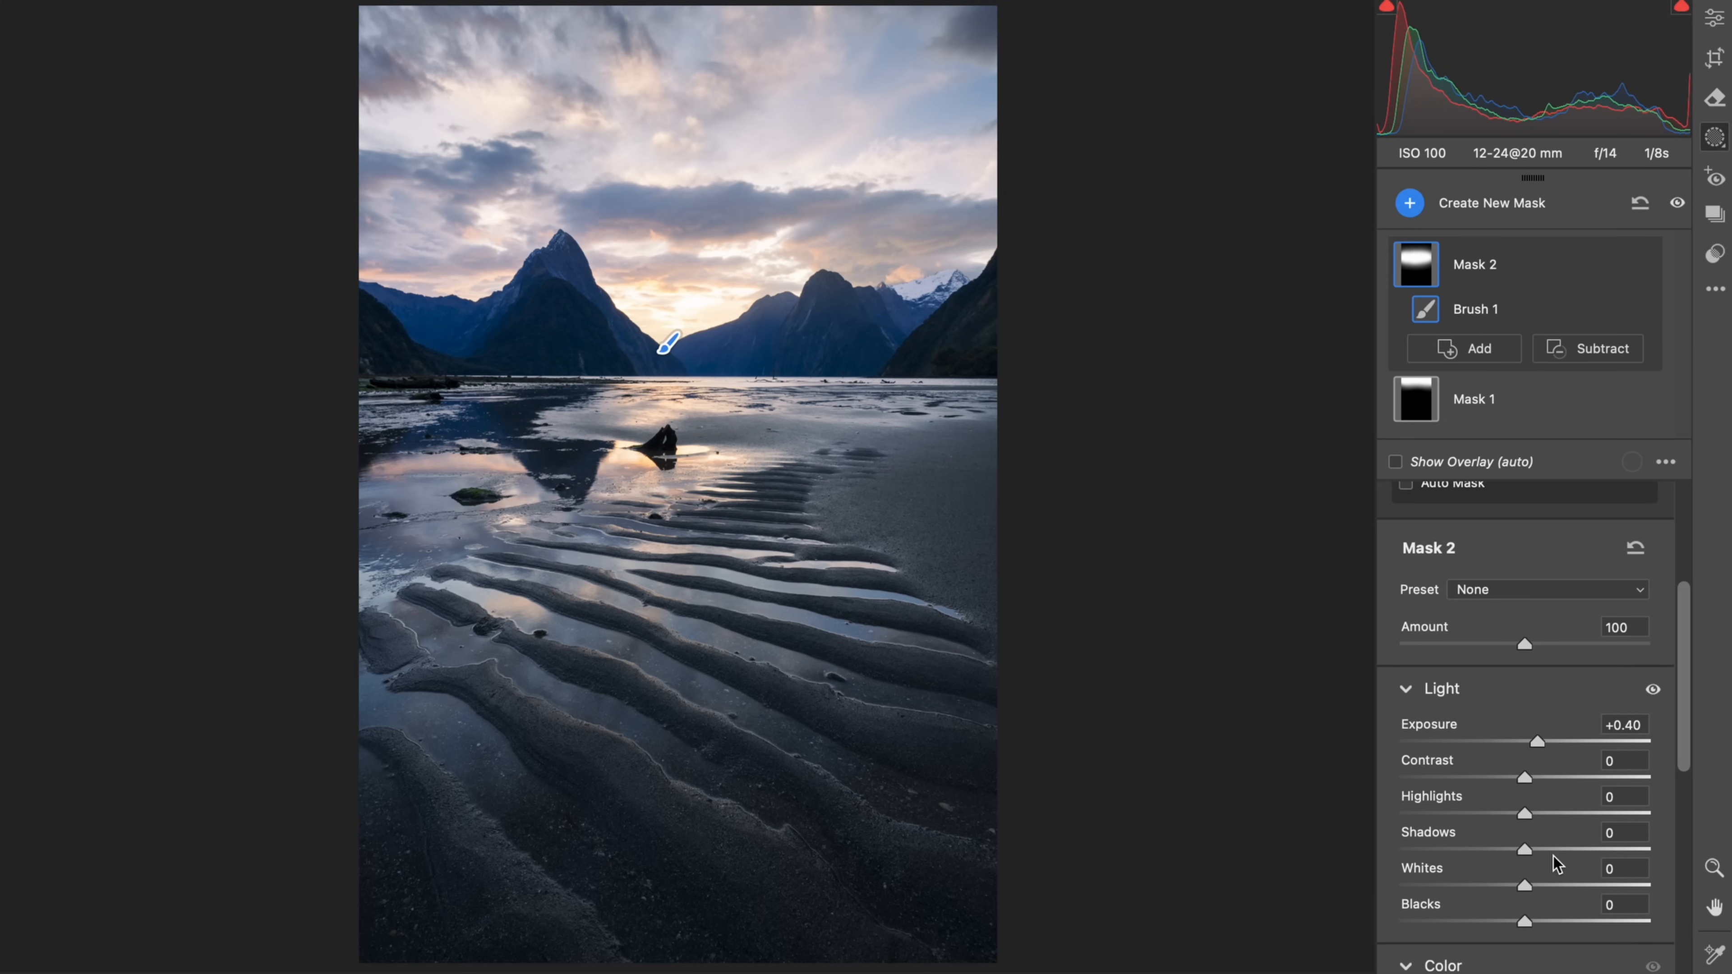
pyautogui.click(1553, 851)
pyautogui.moveTo(1554, 858); pyautogui.dragTo(1548, 861)
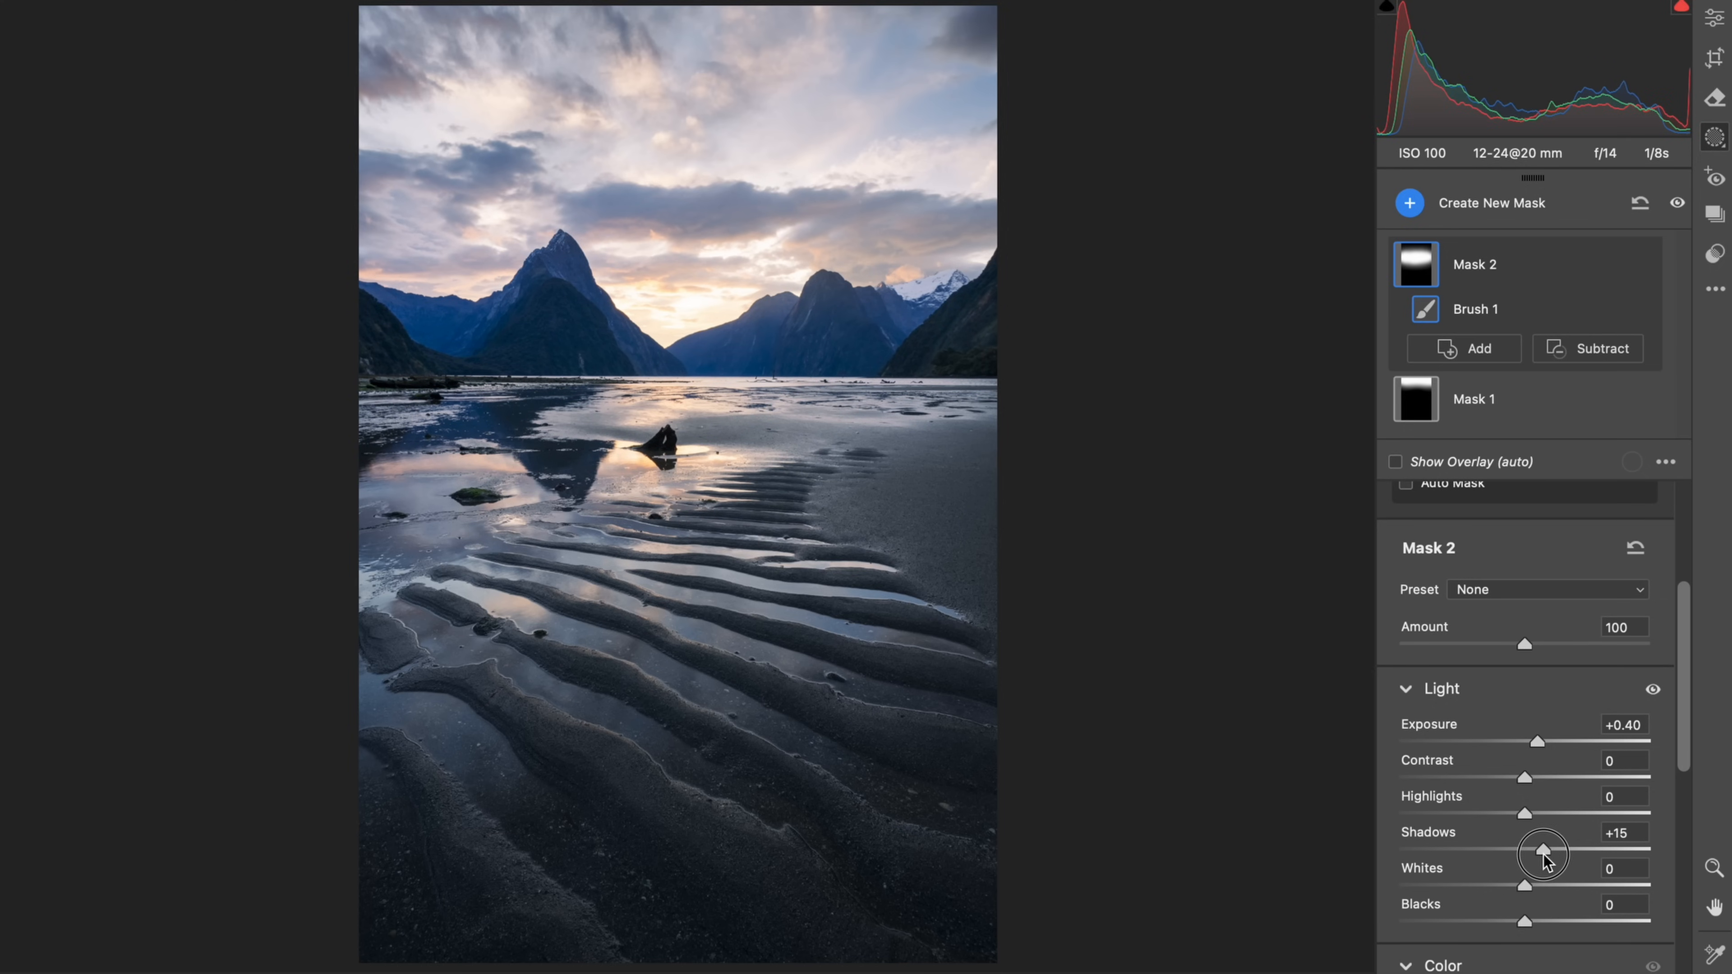
pyautogui.click(1538, 919)
pyautogui.moveTo(1538, 919); pyautogui.dragTo(1537, 919)
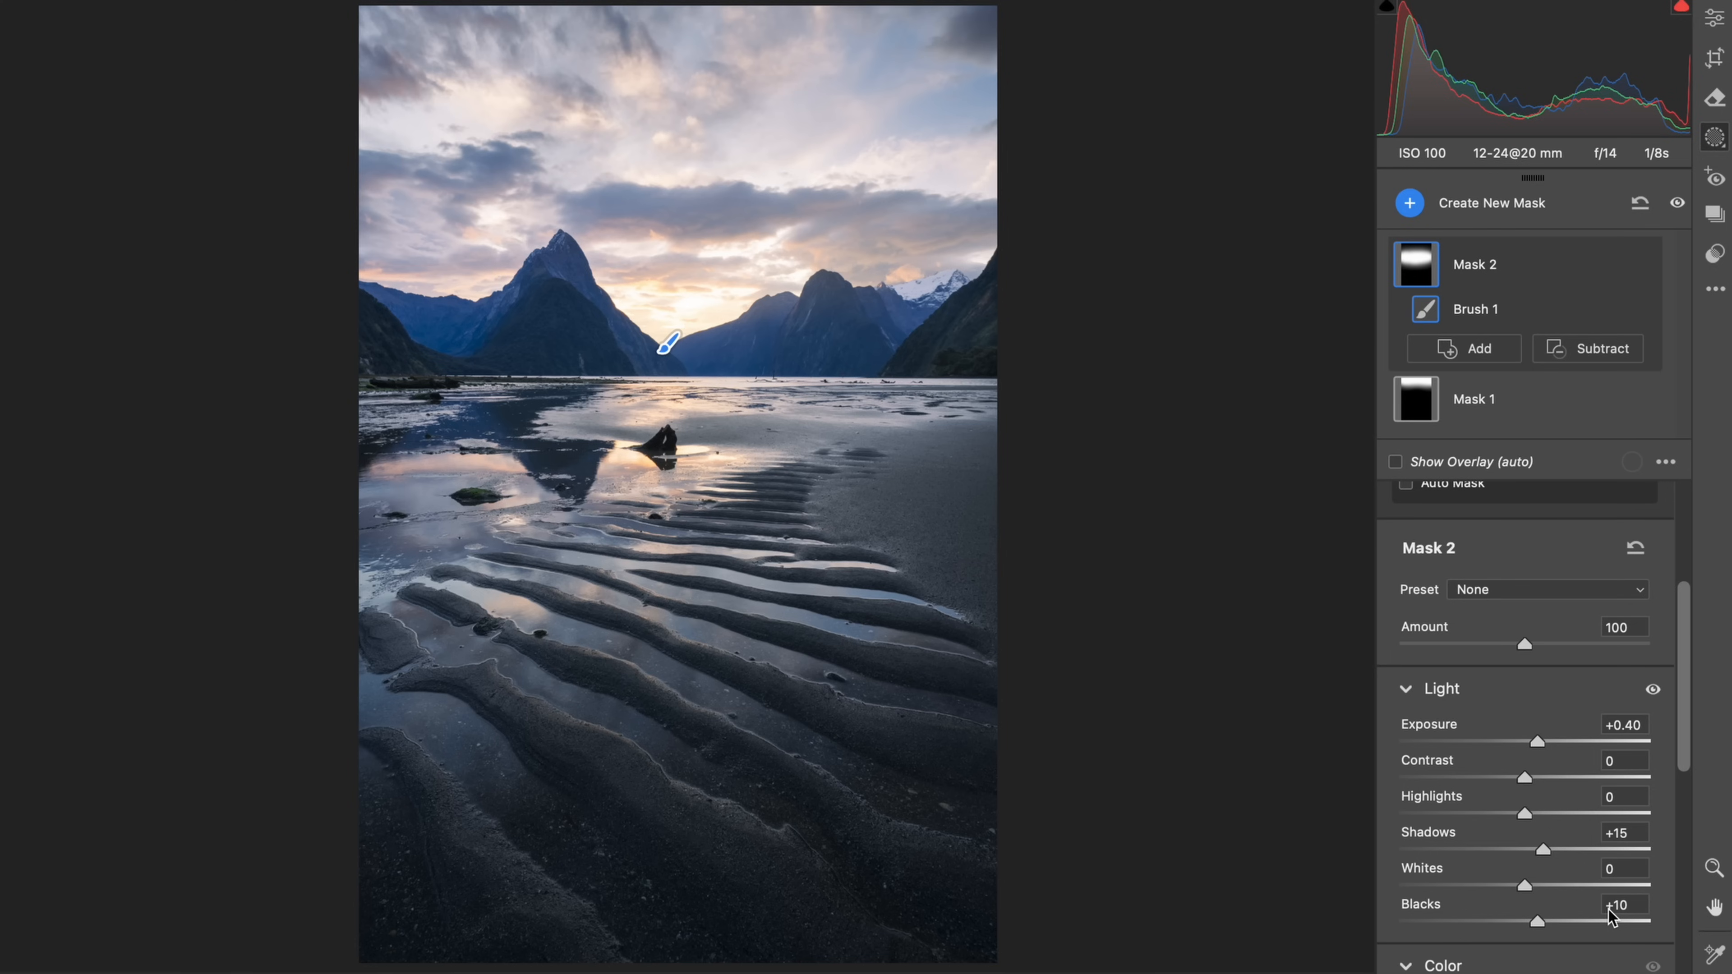
pyautogui.scroll(-3, 1528, 723)
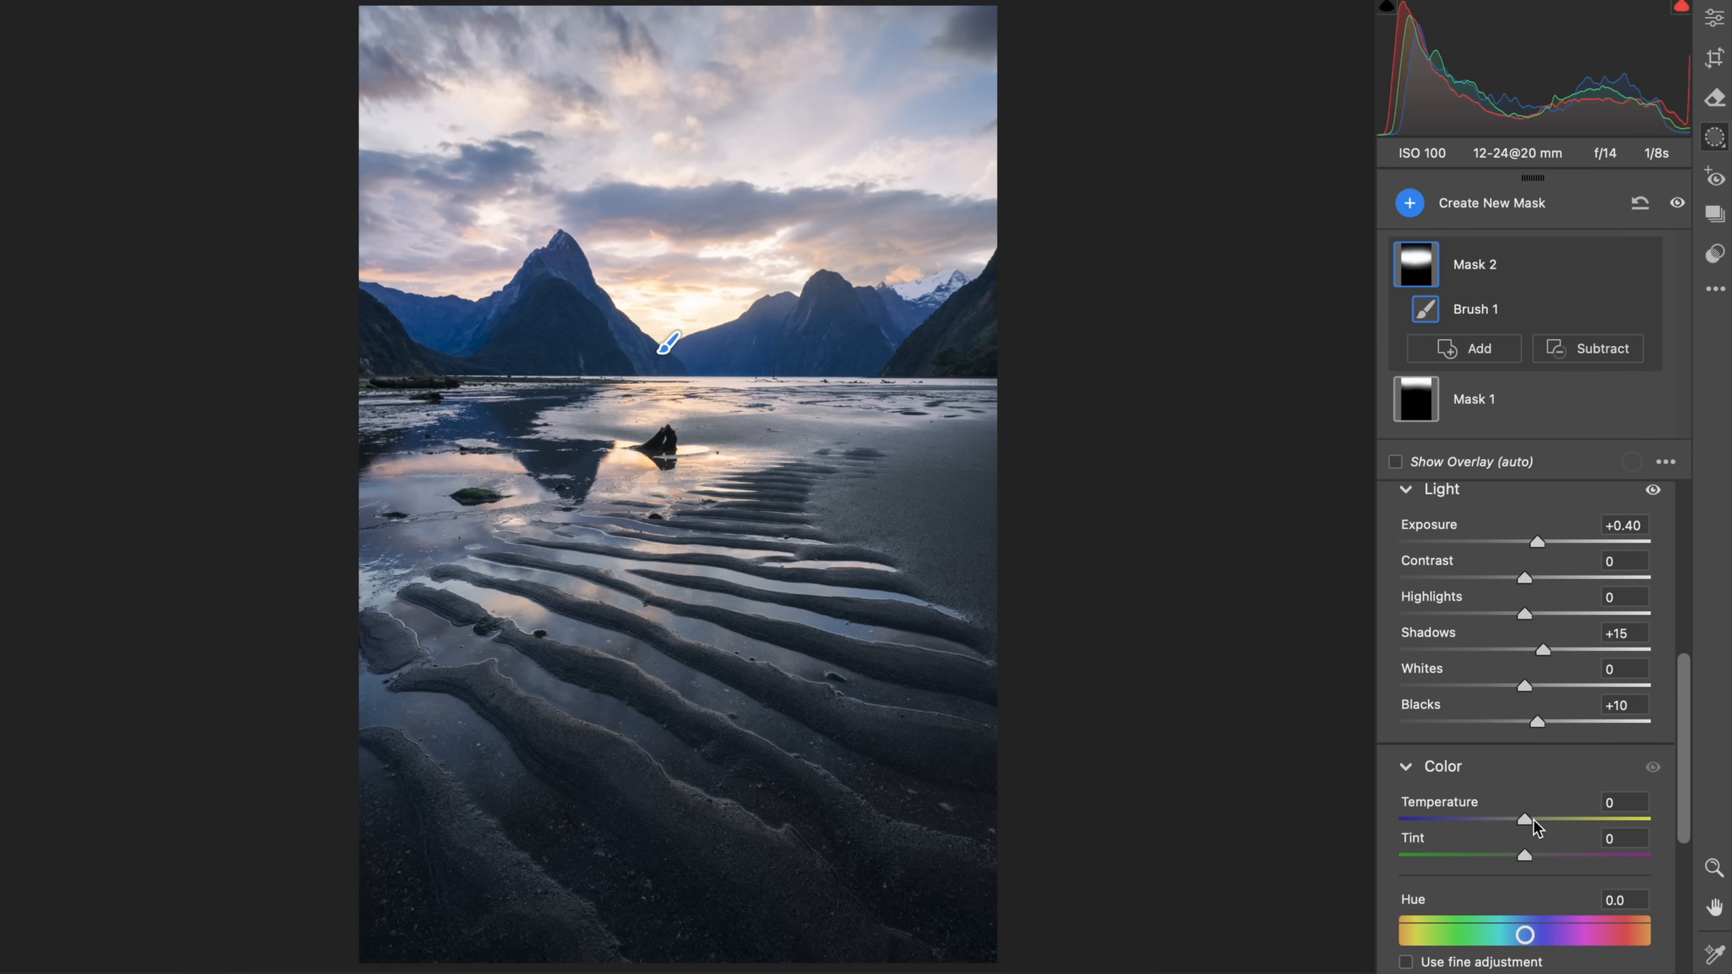
# Step: Set the mountain mask's Temperature to +15 and Tint to +3, and compare the photo with the mask off and on
pyautogui.click(1533, 821)
pyautogui.moveTo(1534, 821); pyautogui.dragTo(1533, 858)
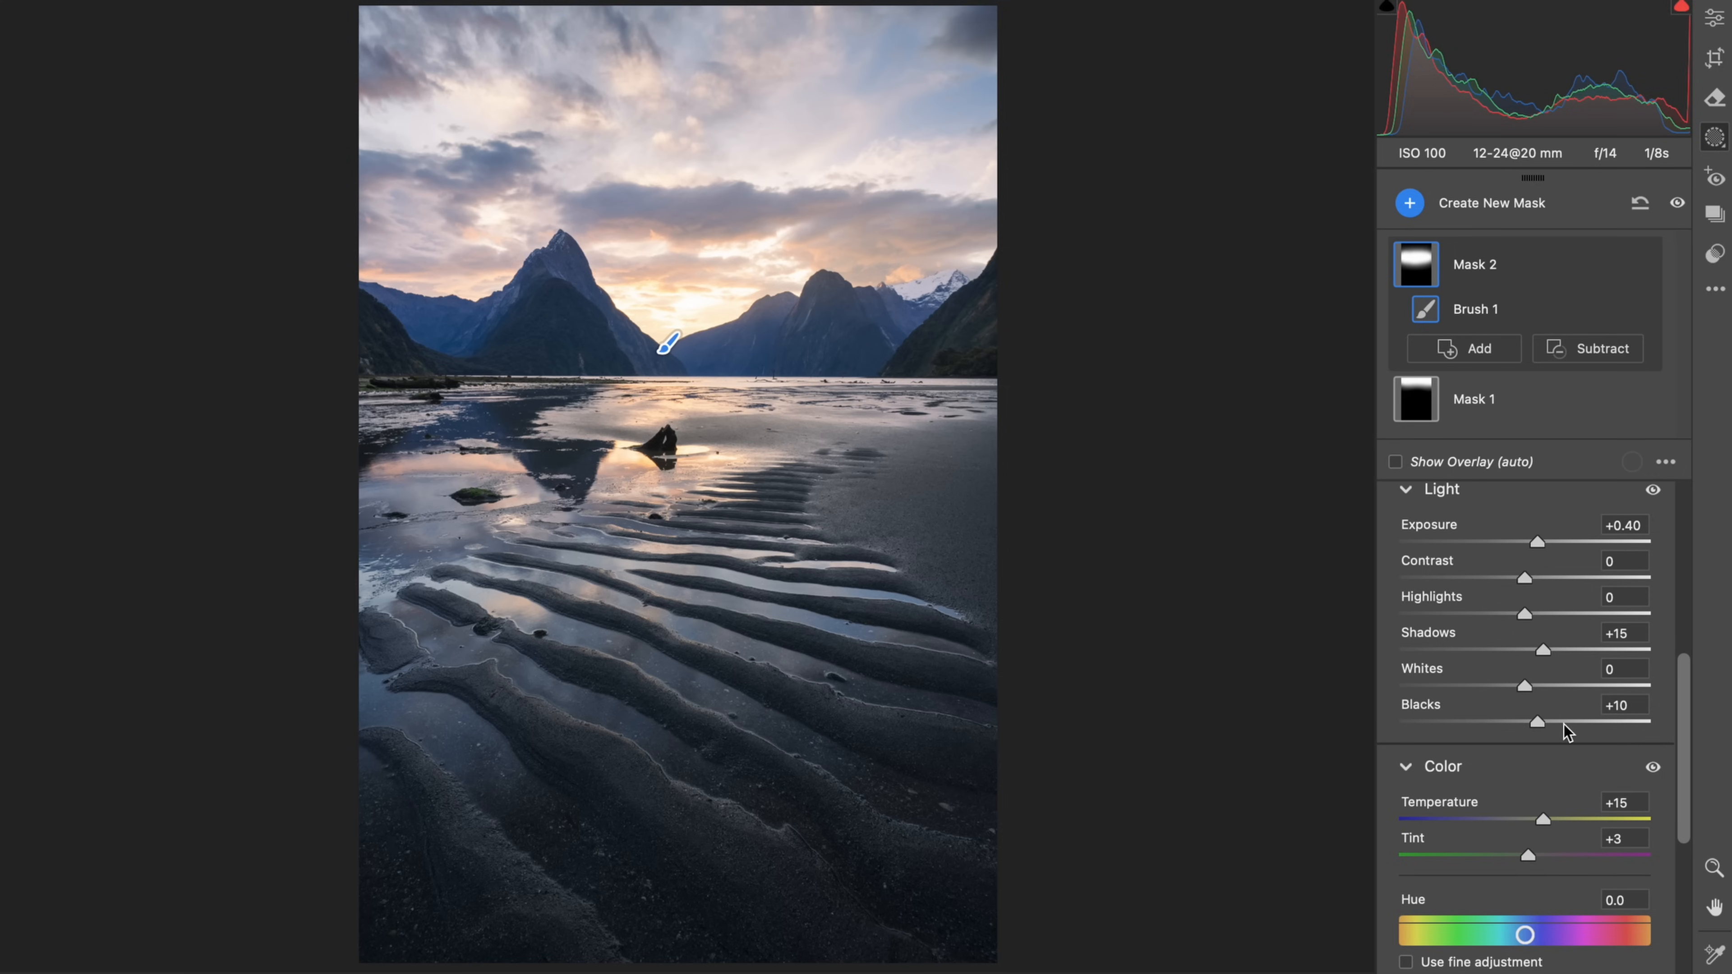
pyautogui.click(1641, 265)
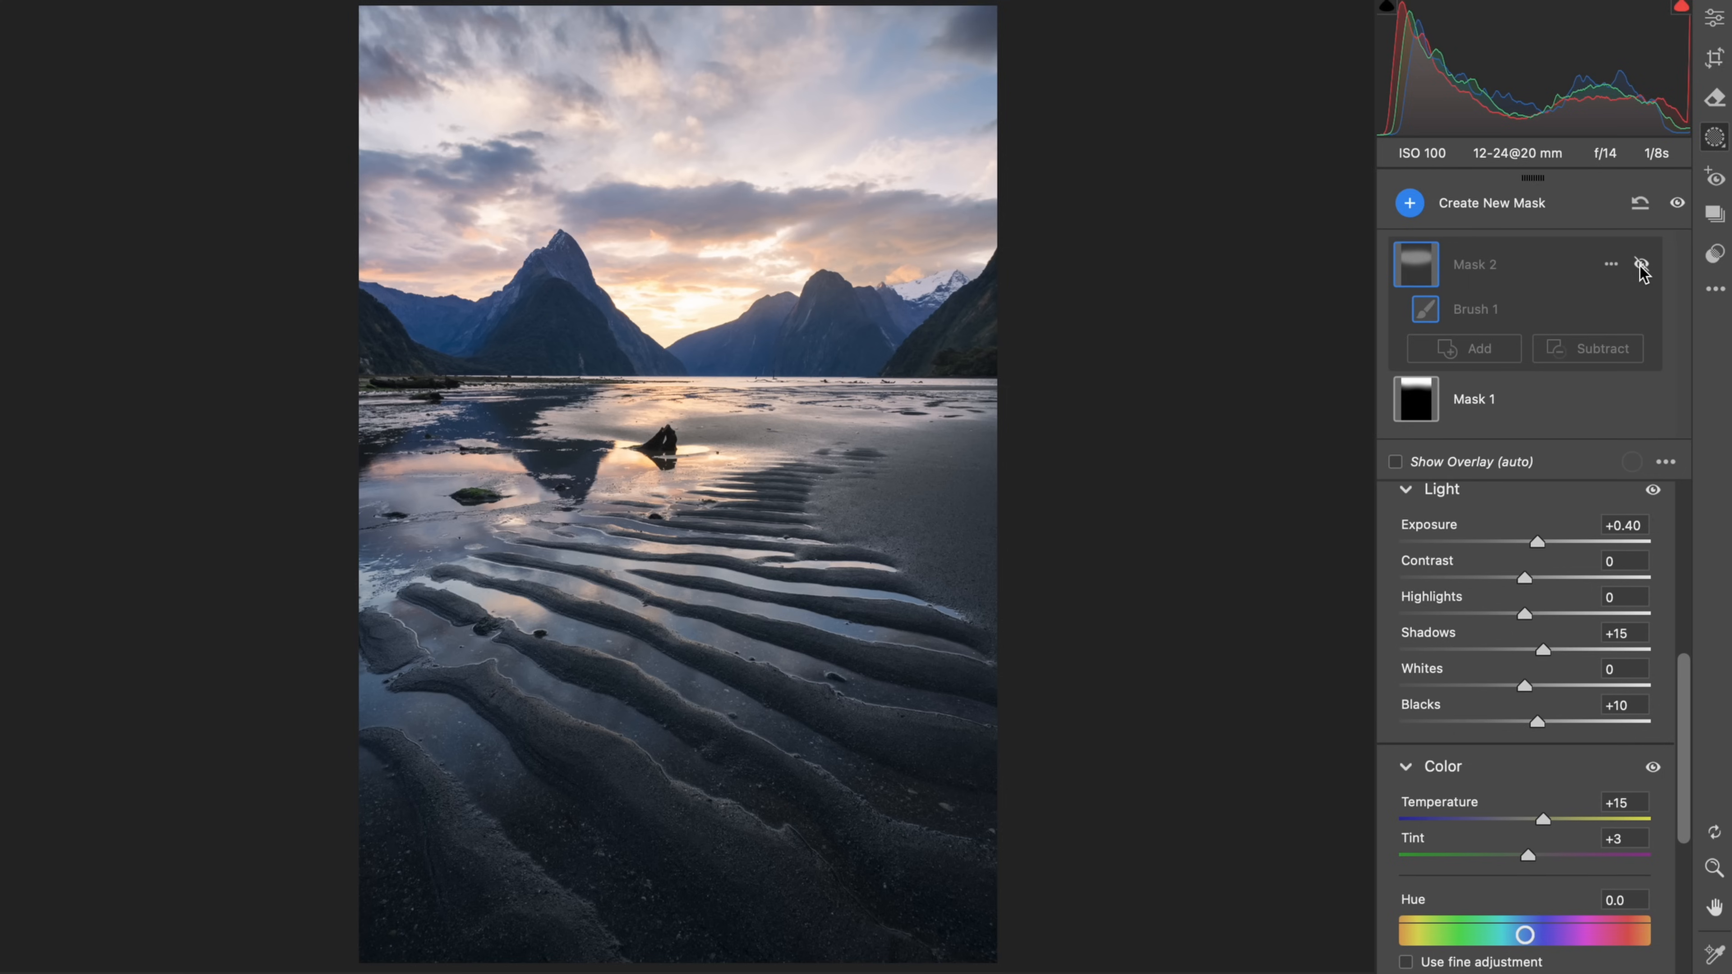
pyautogui.click(1640, 265)
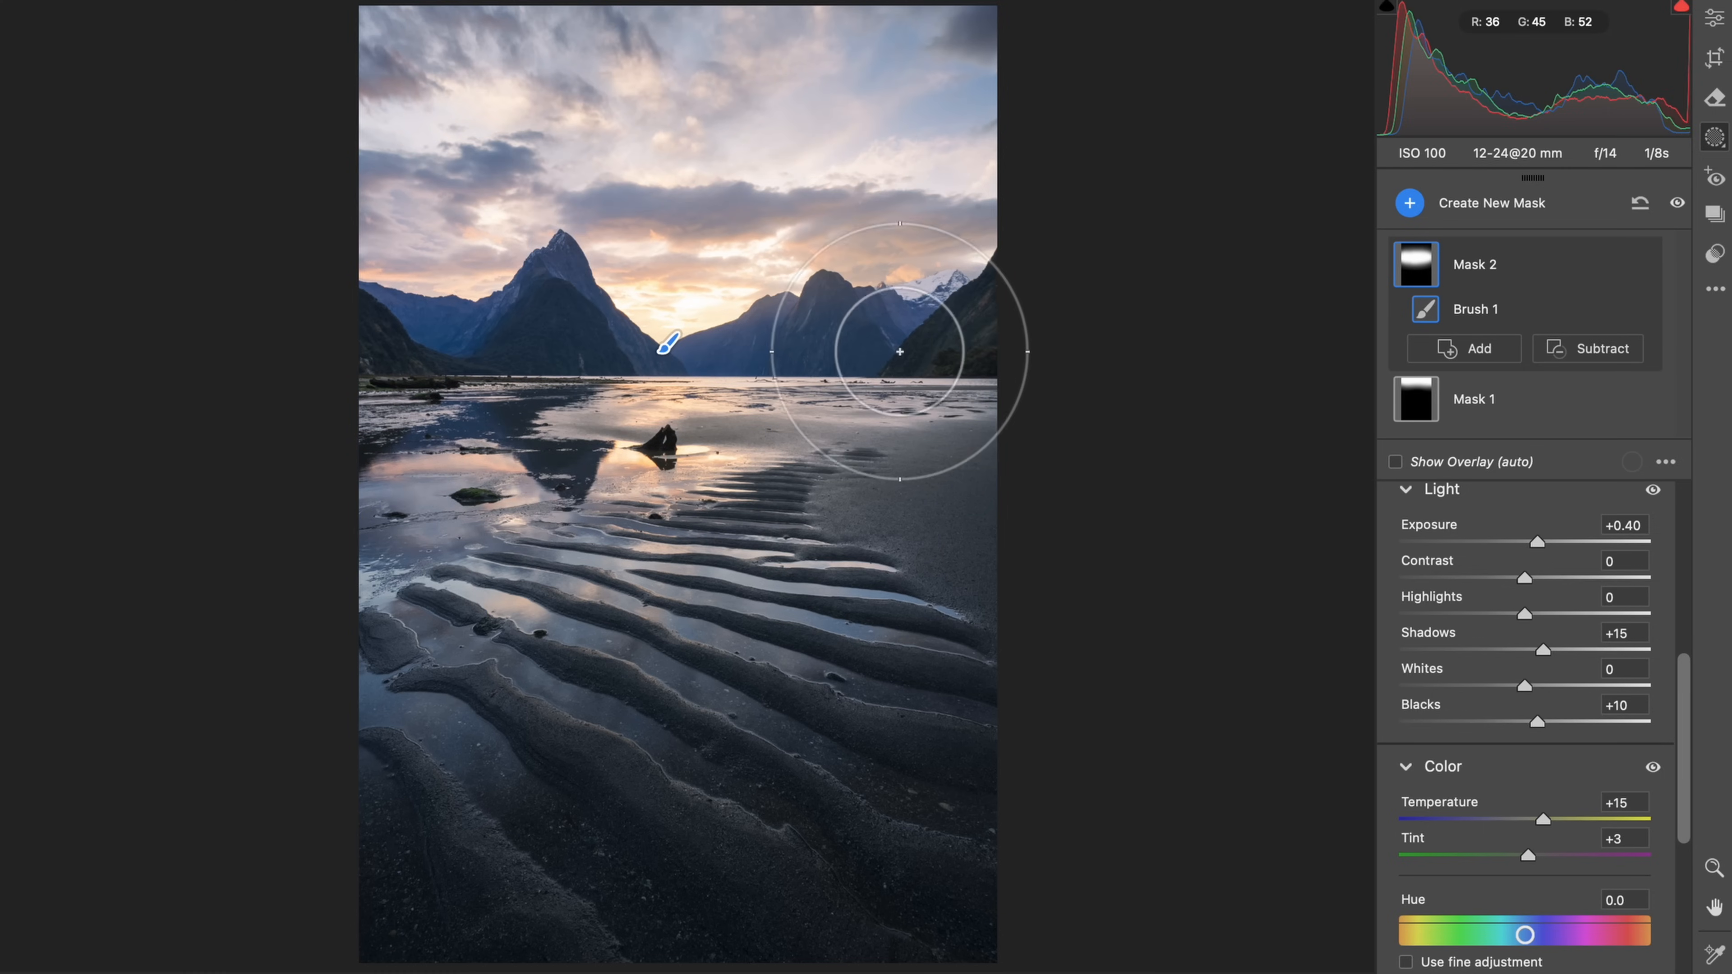
# Step: Start a third brush mask with Temperature +6, Tint +1 and Dehaze -12
pyautogui.press('k')
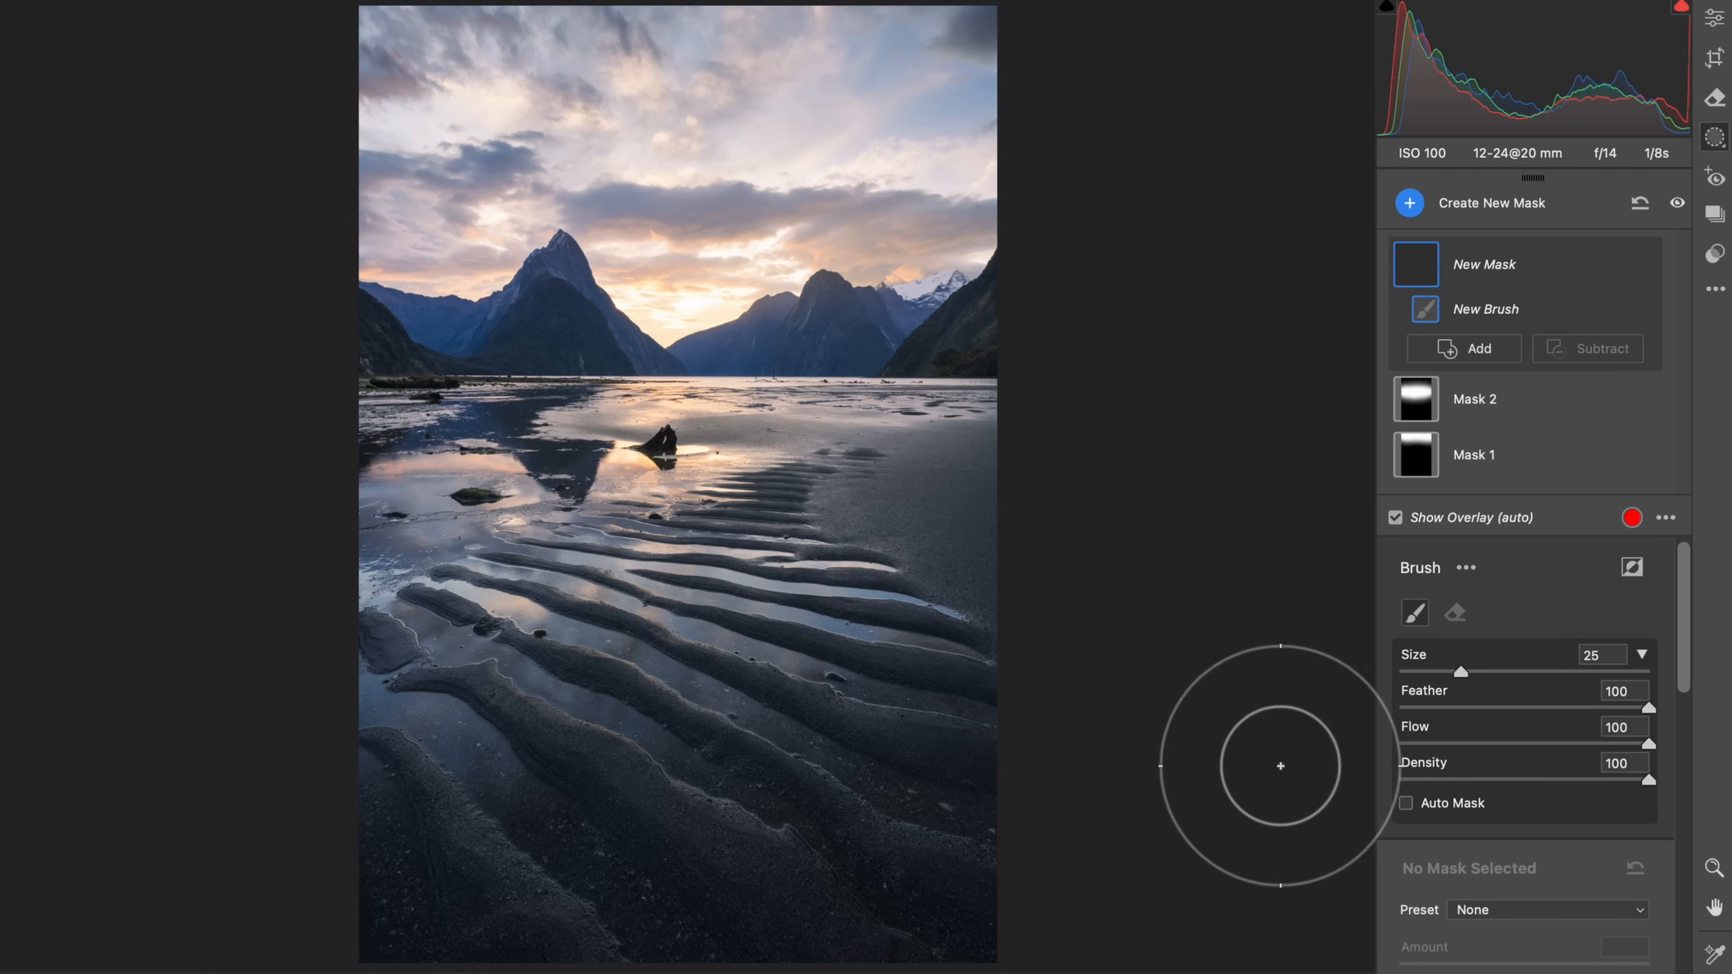
pyautogui.scroll(-10, 1547, 910)
pyautogui.scroll(4, 1547, 911)
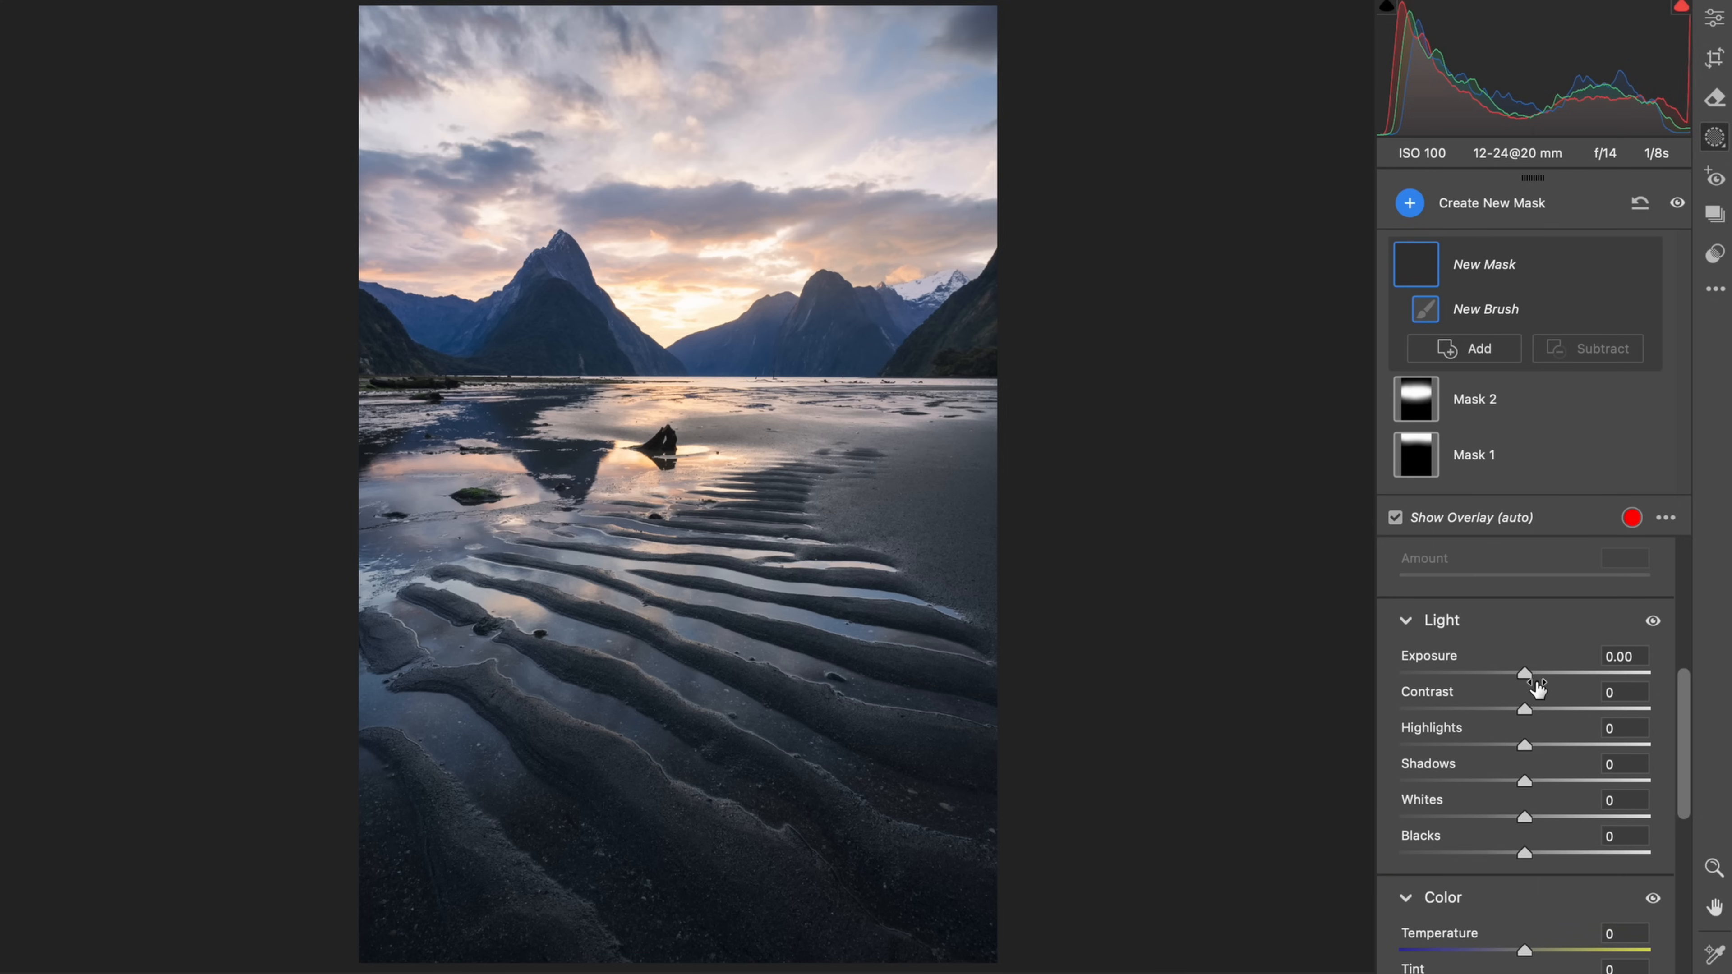
pyautogui.moveTo(1529, 674); pyautogui.dragTo(1532, 716)
pyautogui.scroll(-8, 1527, 710)
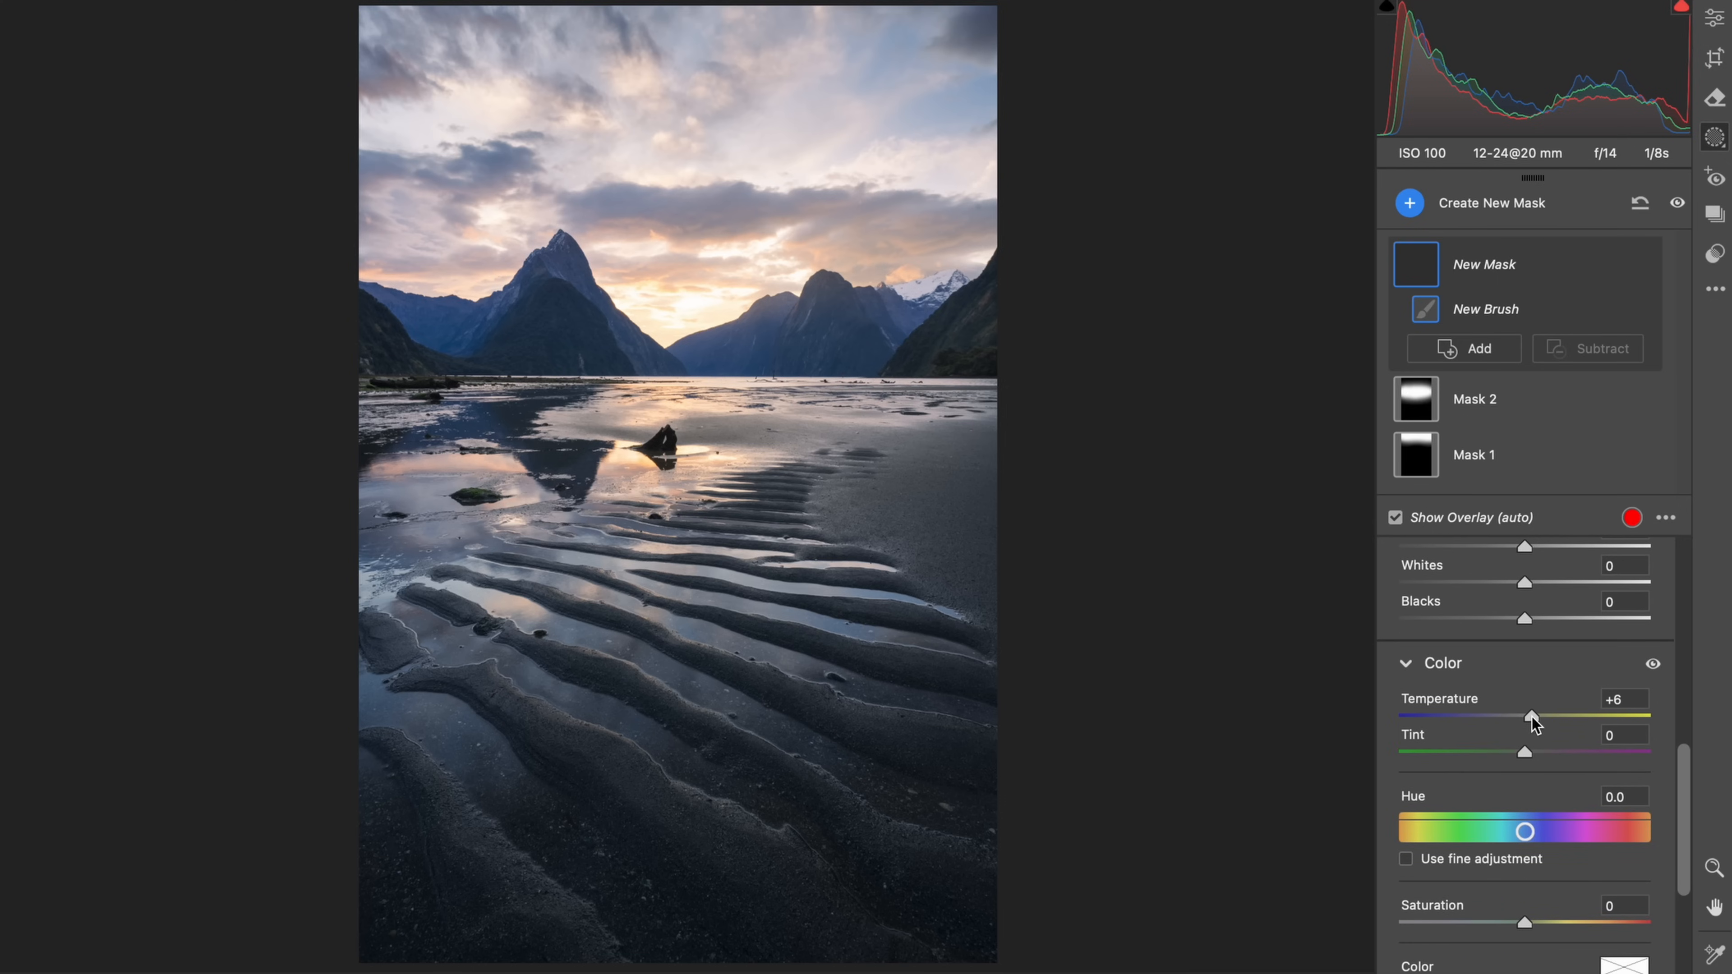
pyautogui.click(1528, 753)
pyautogui.scroll(-12, 1528, 764)
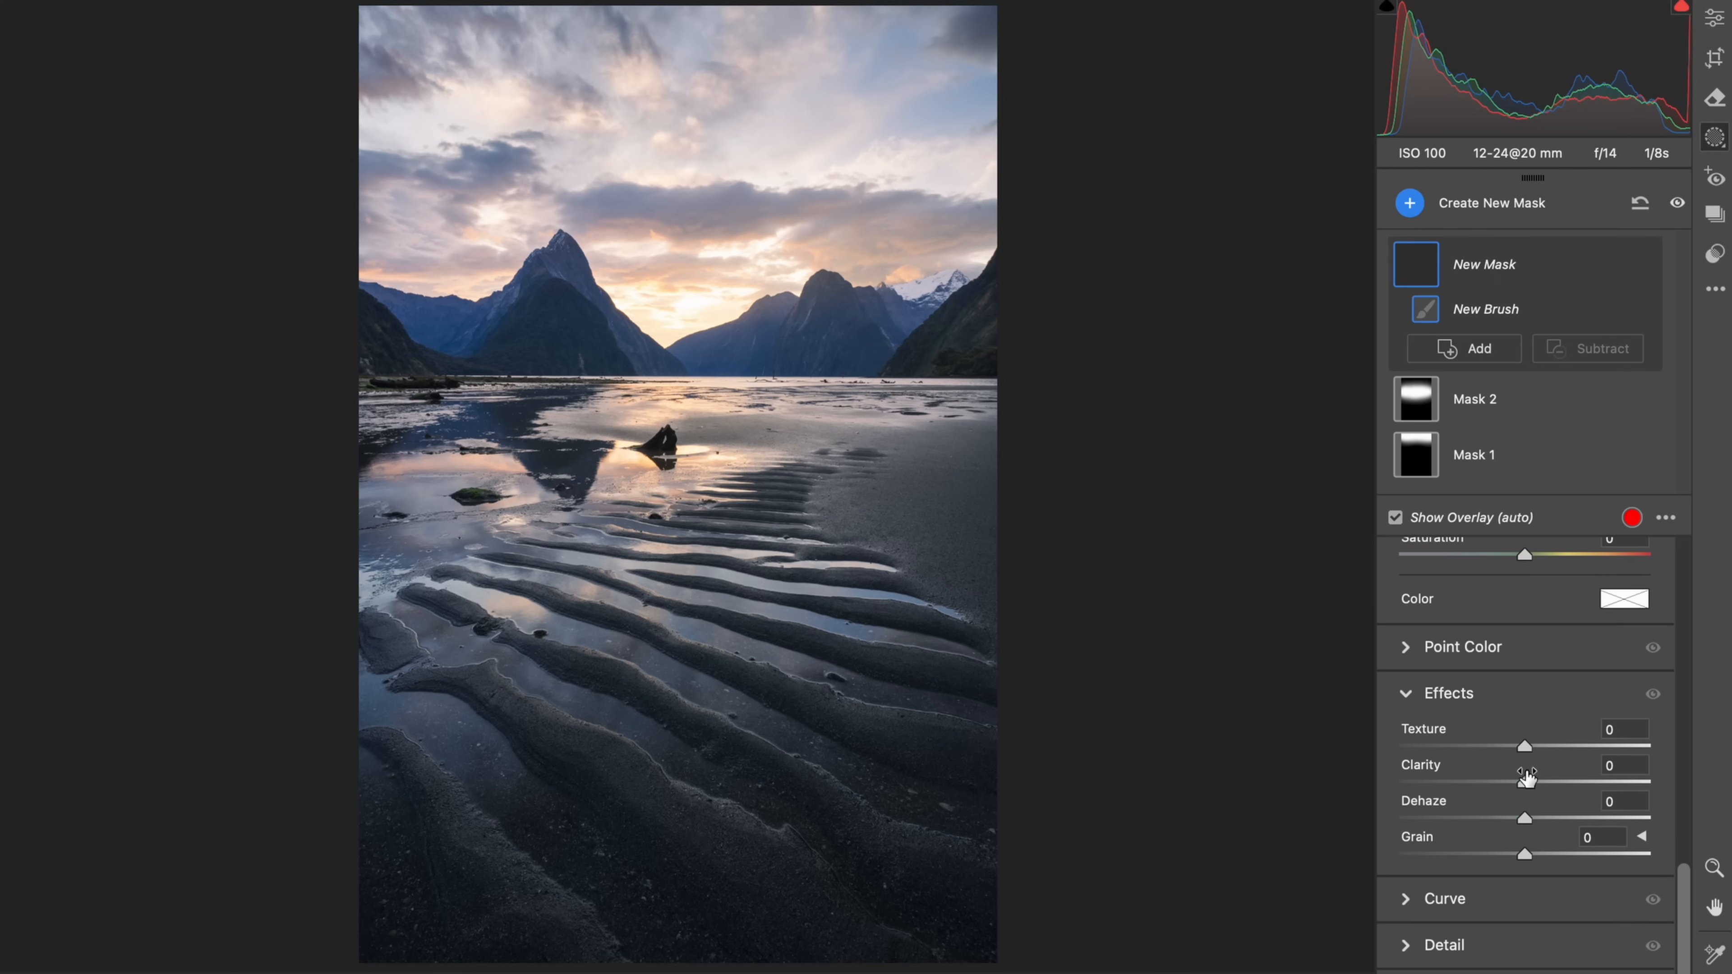
pyautogui.moveTo(1524, 817); pyautogui.dragTo(1509, 824)
# Step: Paint the warm haze mask over the bright horizon gap and the adjoining mountain slopes
pyautogui.click(714, 348)
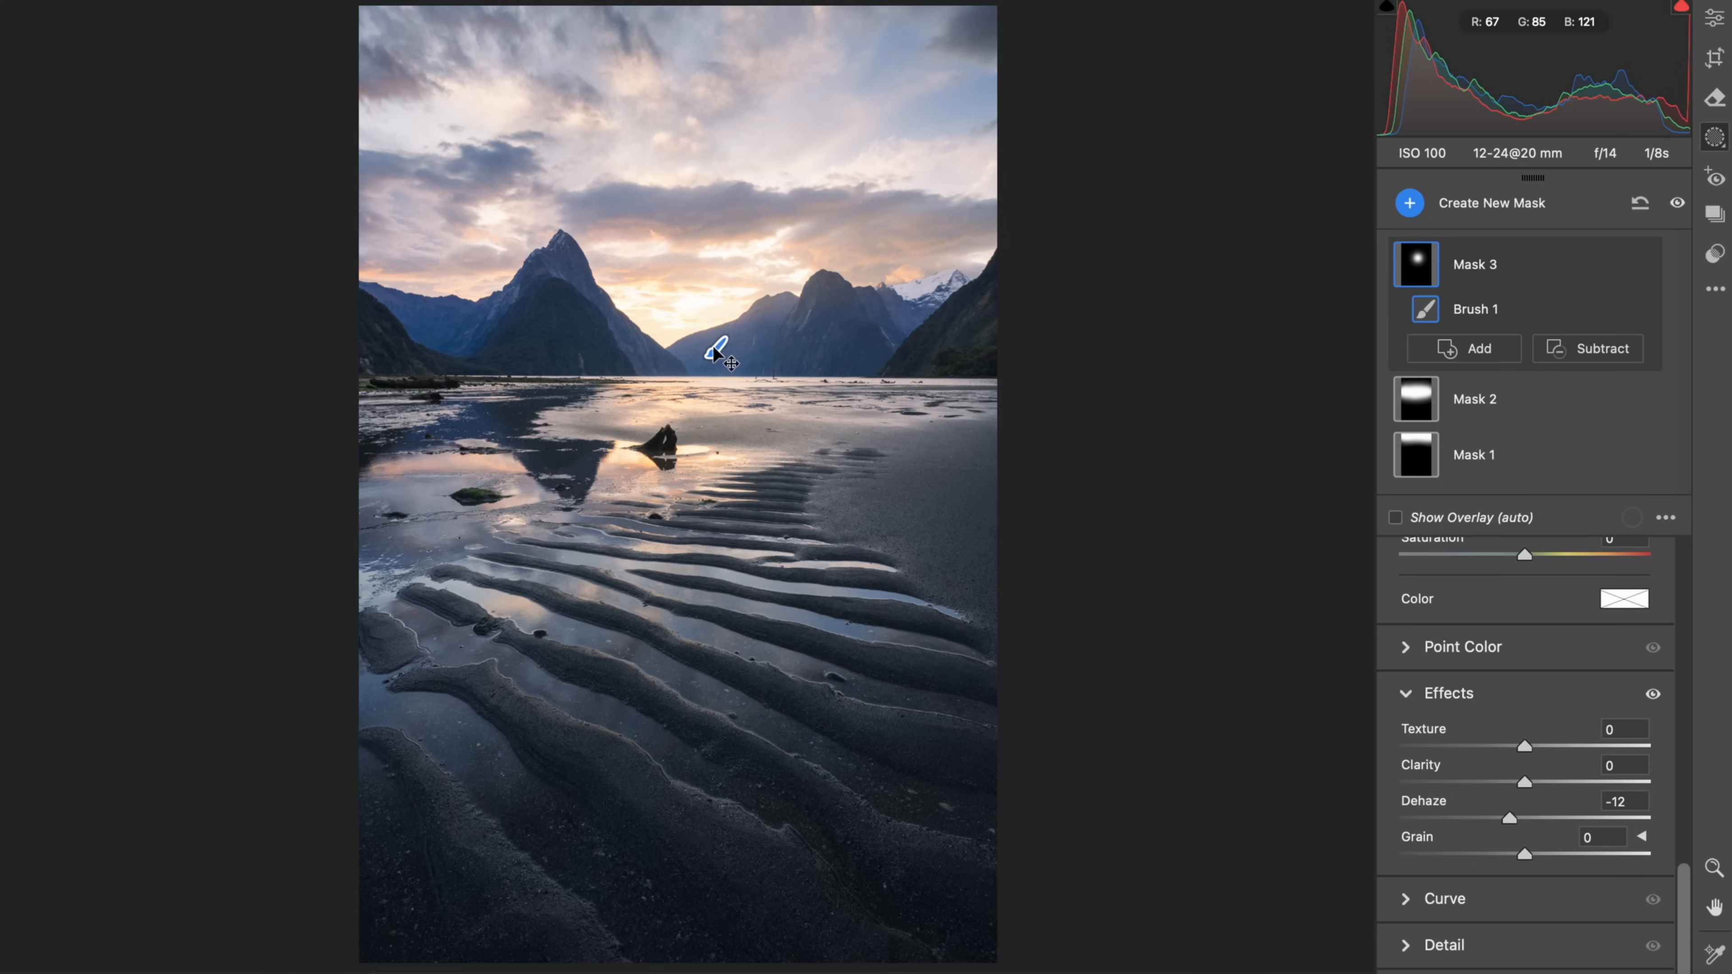
pyautogui.click(640, 341)
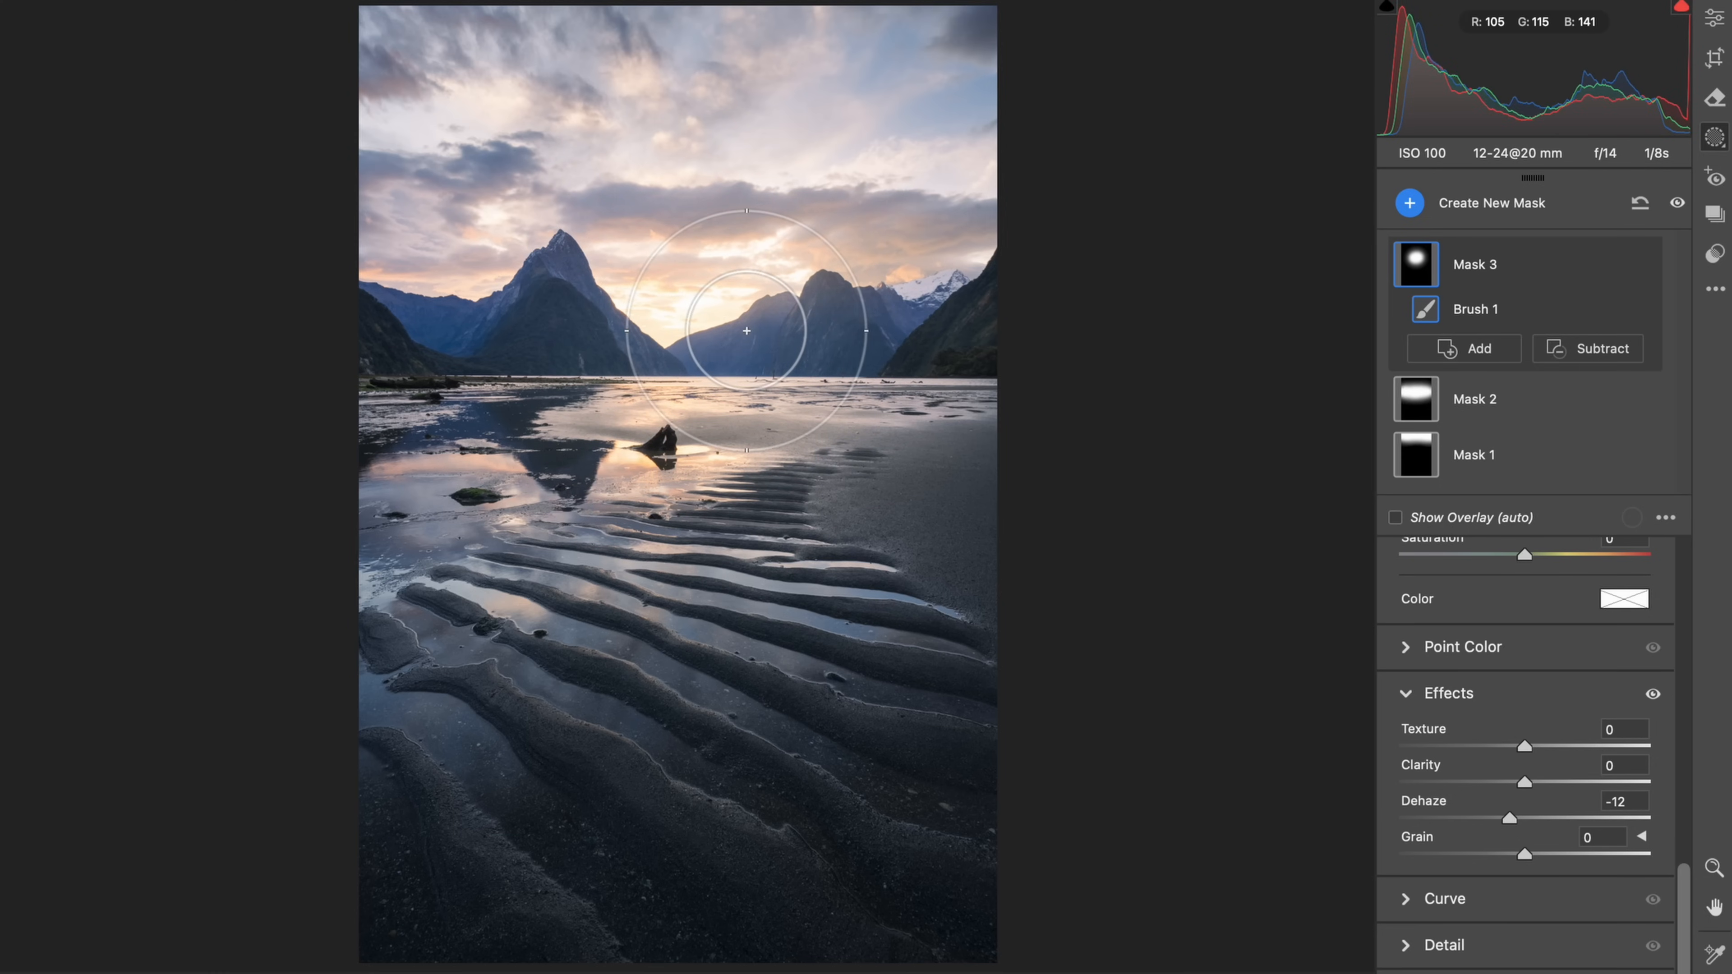
pyautogui.click(746, 331)
pyautogui.click(628, 331)
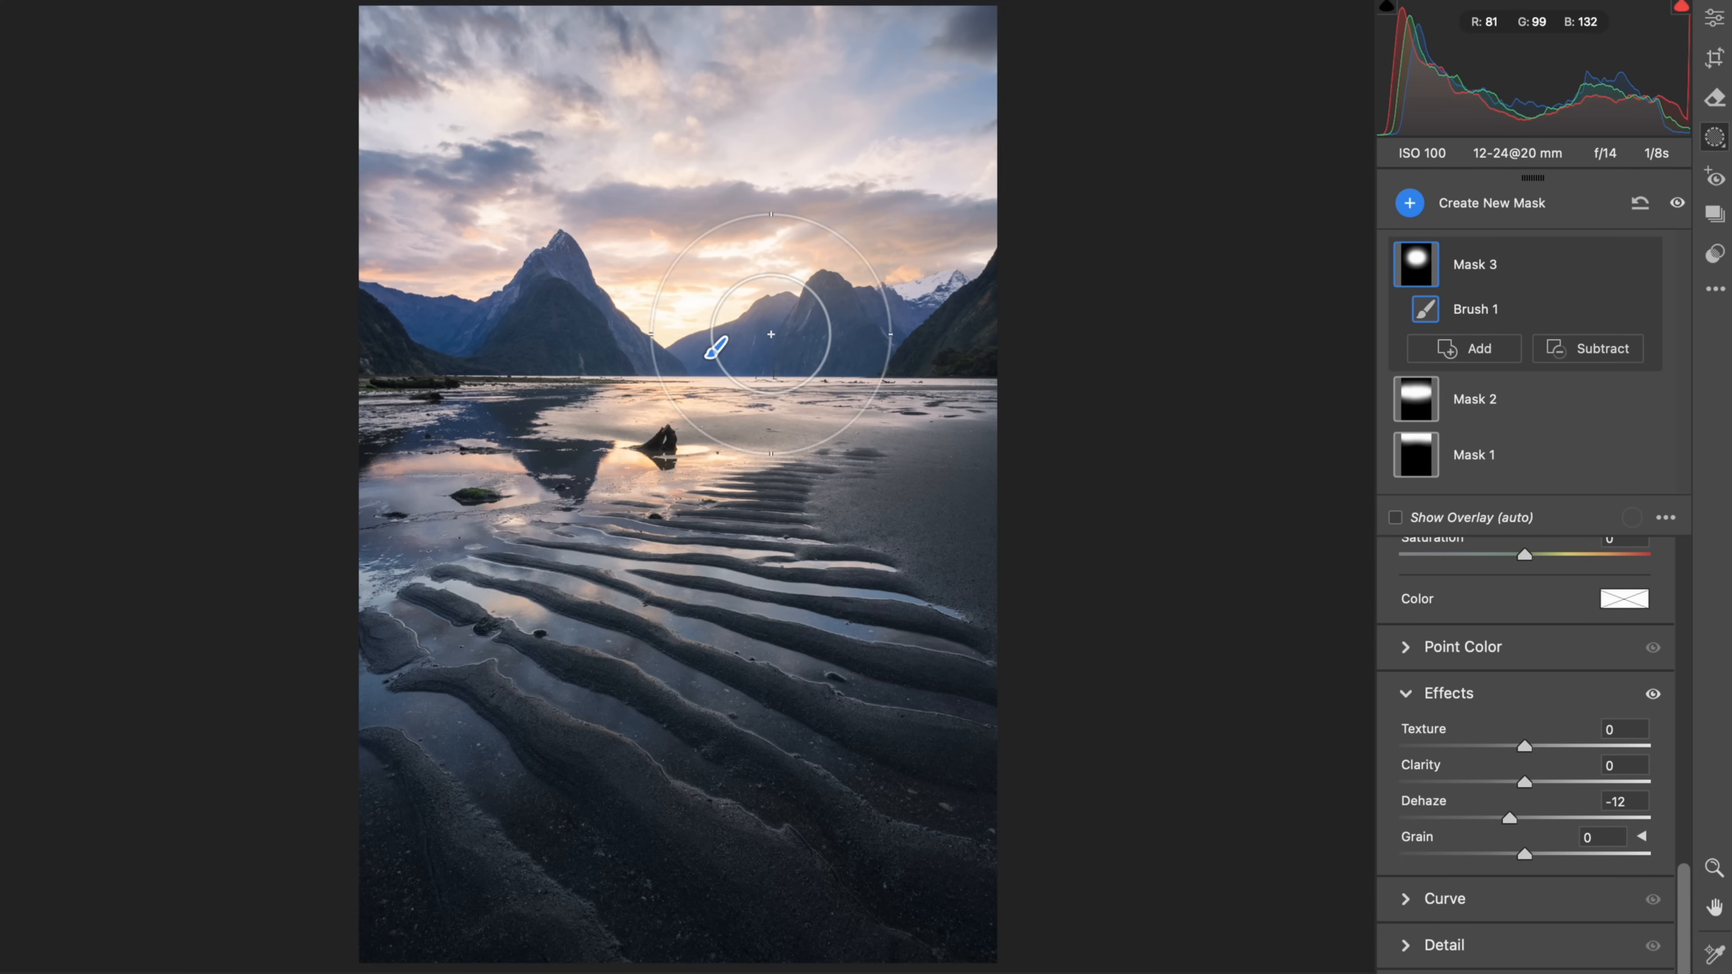
# Step: Refine the horizon haze mask to Temperature +7 and Dehaze -18, and return to the global edit settings
pyautogui.moveTo(1515, 818)
pyautogui.mouseDown()
pyautogui.moveTo(1487, 817)
pyautogui.moveTo(1509, 819)
pyautogui.moveTo(1535, 779)
pyautogui.mouseUp()
pyautogui.scroll(6, 1504, 812)
pyautogui.scroll(2, 1504, 811)
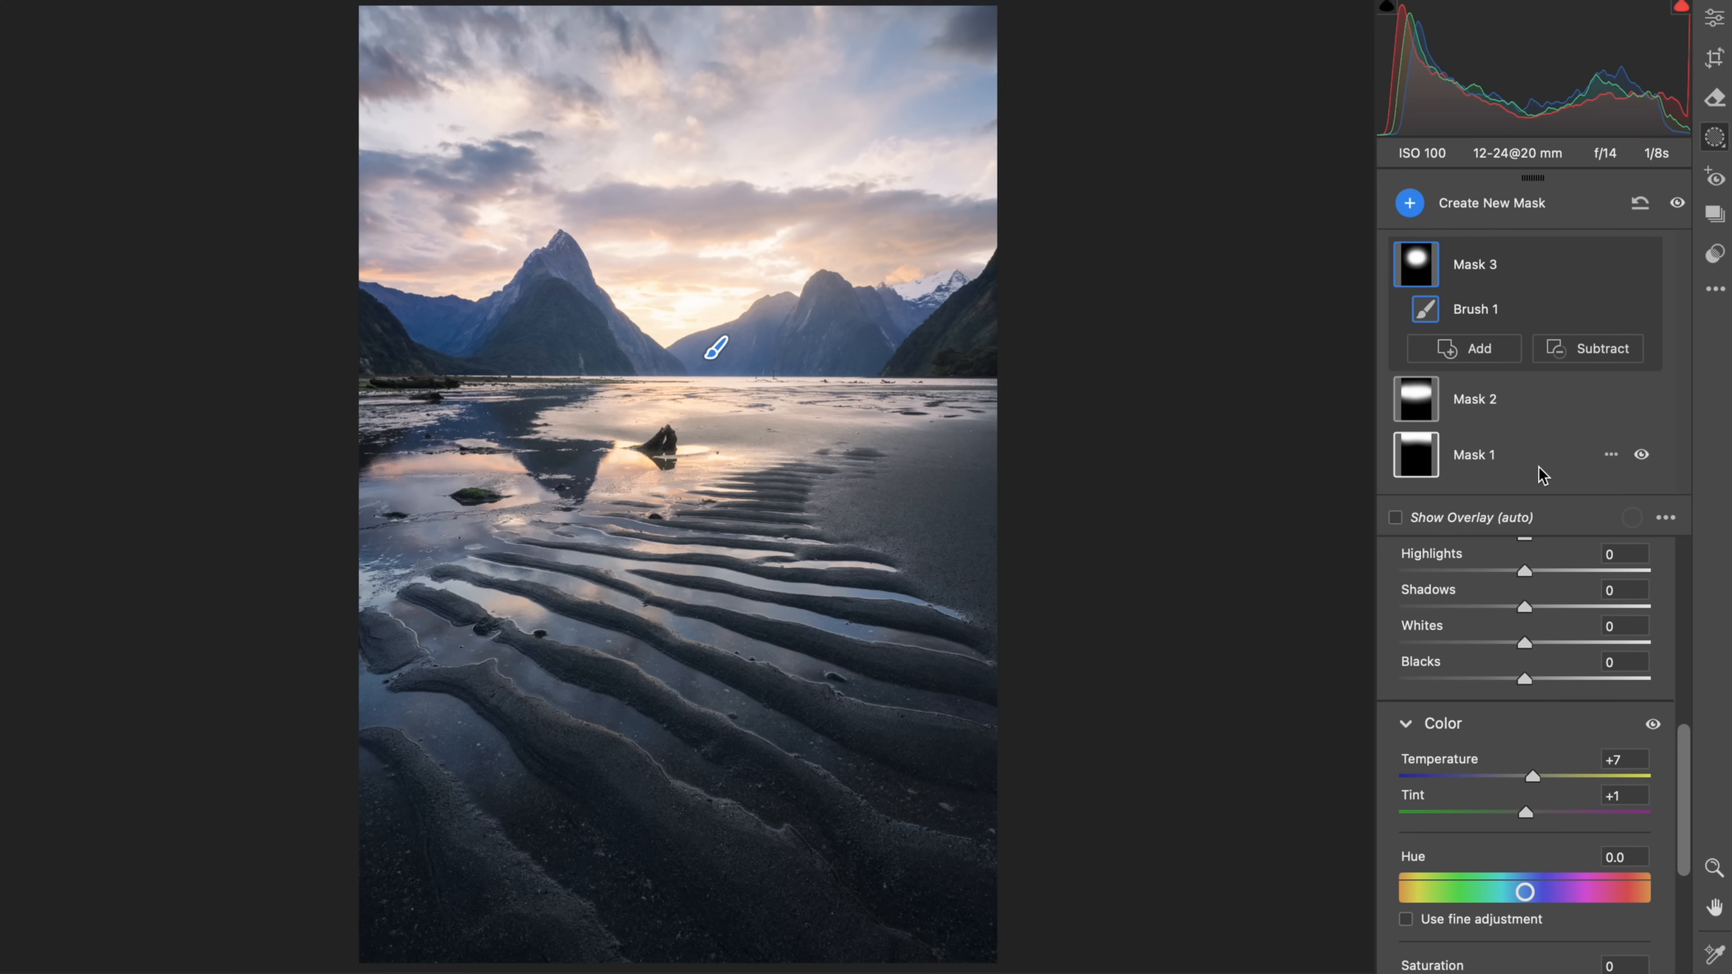
pyautogui.scroll(-6, 1491, 817)
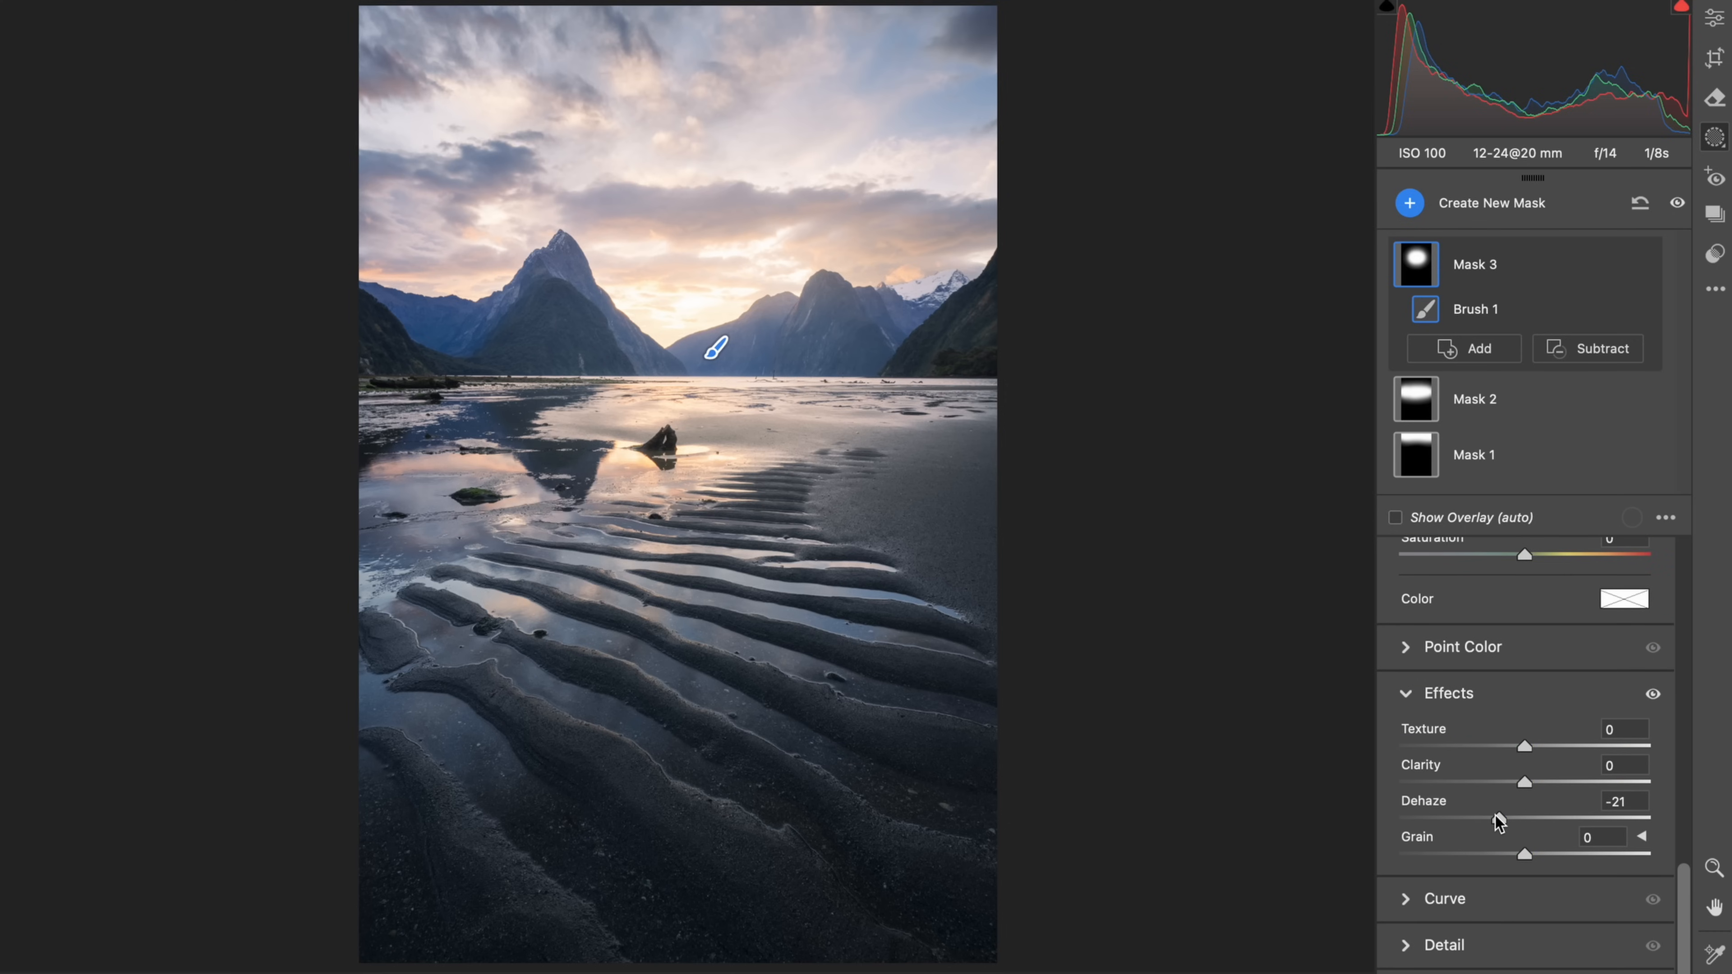
pyautogui.moveTo(1498, 821); pyautogui.dragTo(1502, 822)
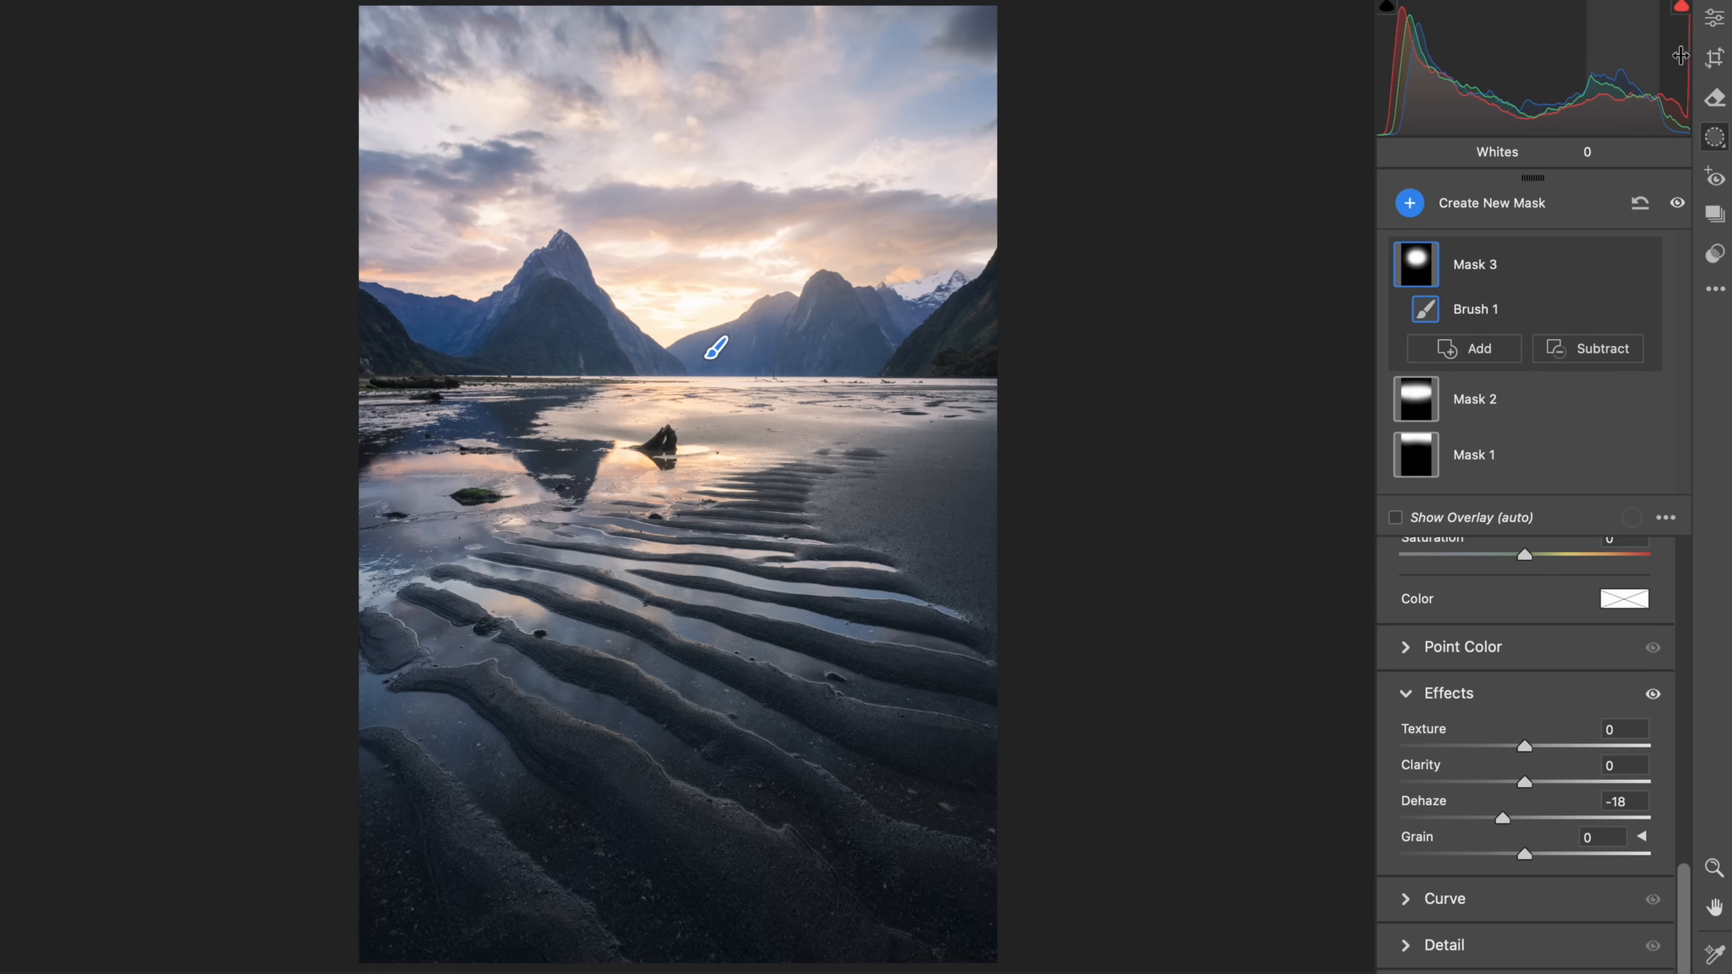
pyautogui.click(1714, 19)
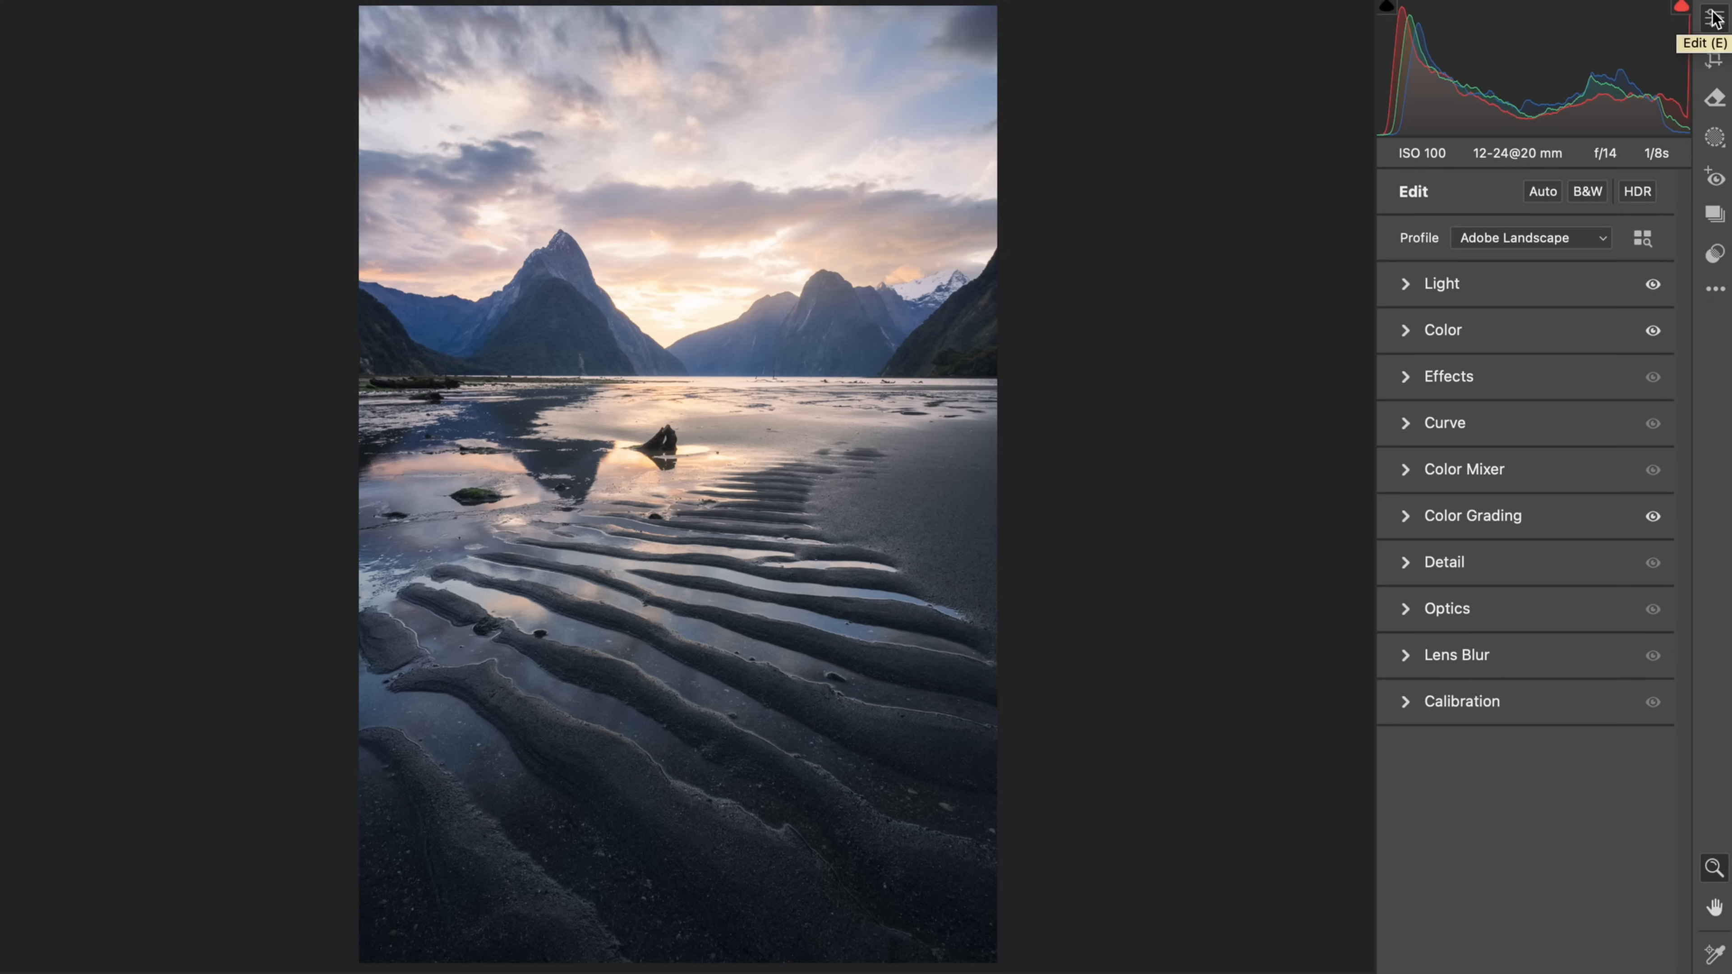
# Step: Start a fourth brush mask with brush size 30, Contrast +45 and Whites +15
pyautogui.press('k')
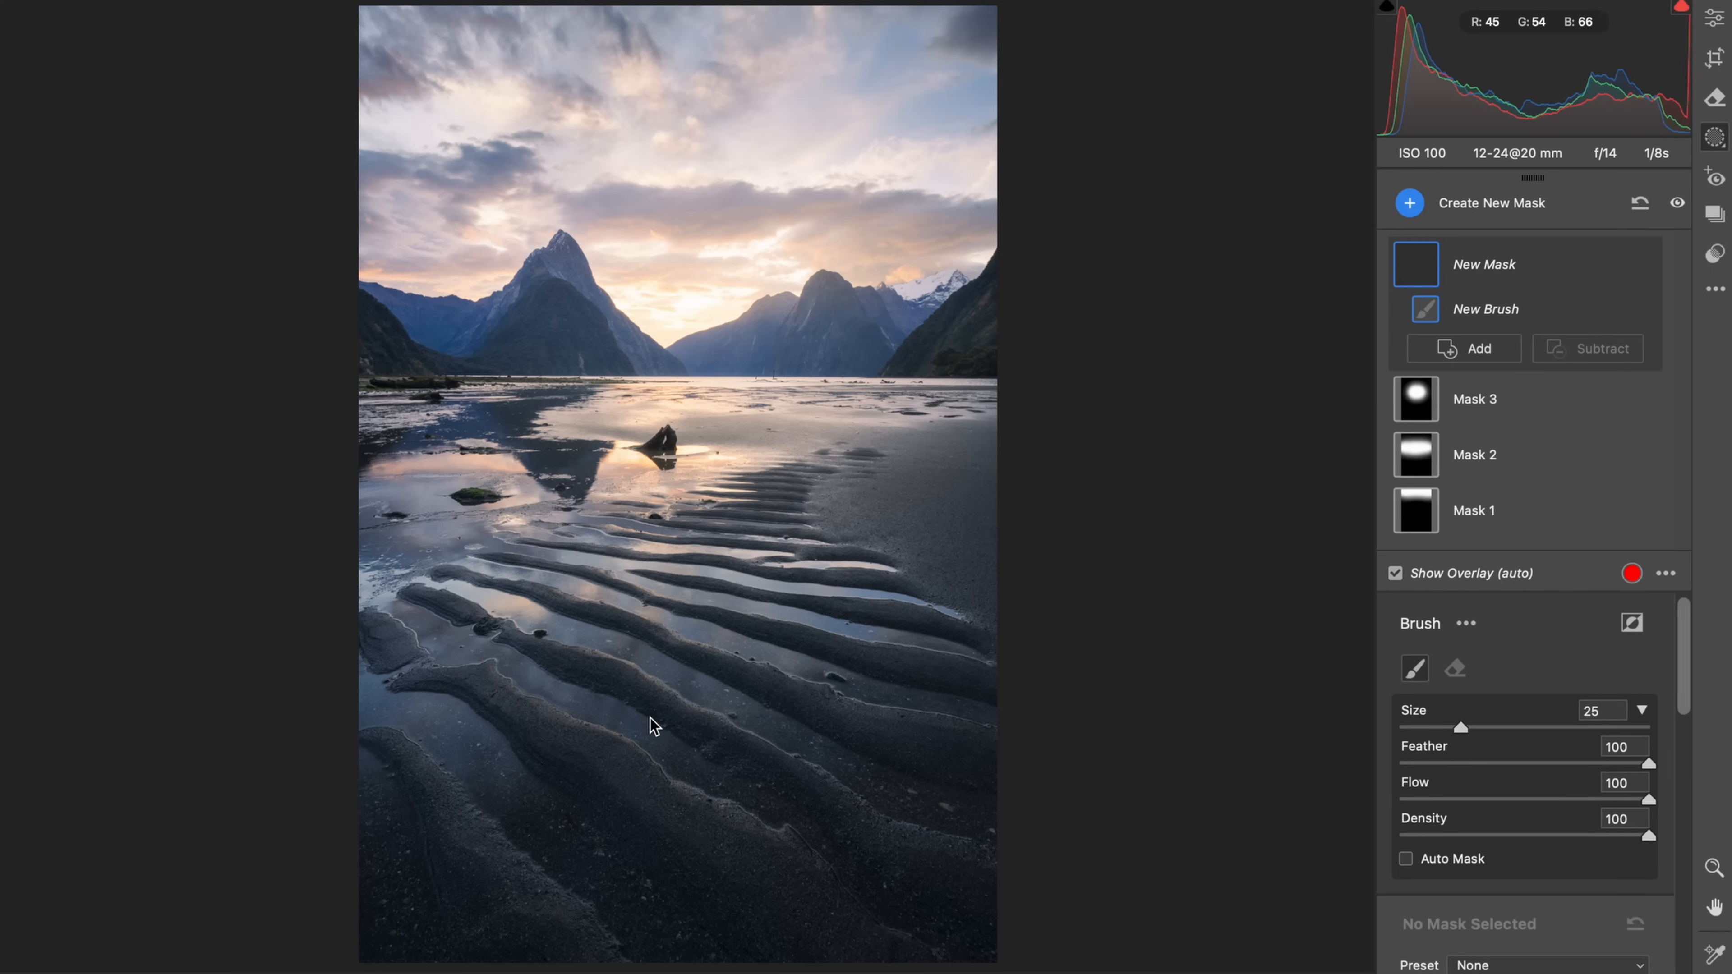
pyautogui.moveTo(696, 716); pyautogui.dragTo(708, 713)
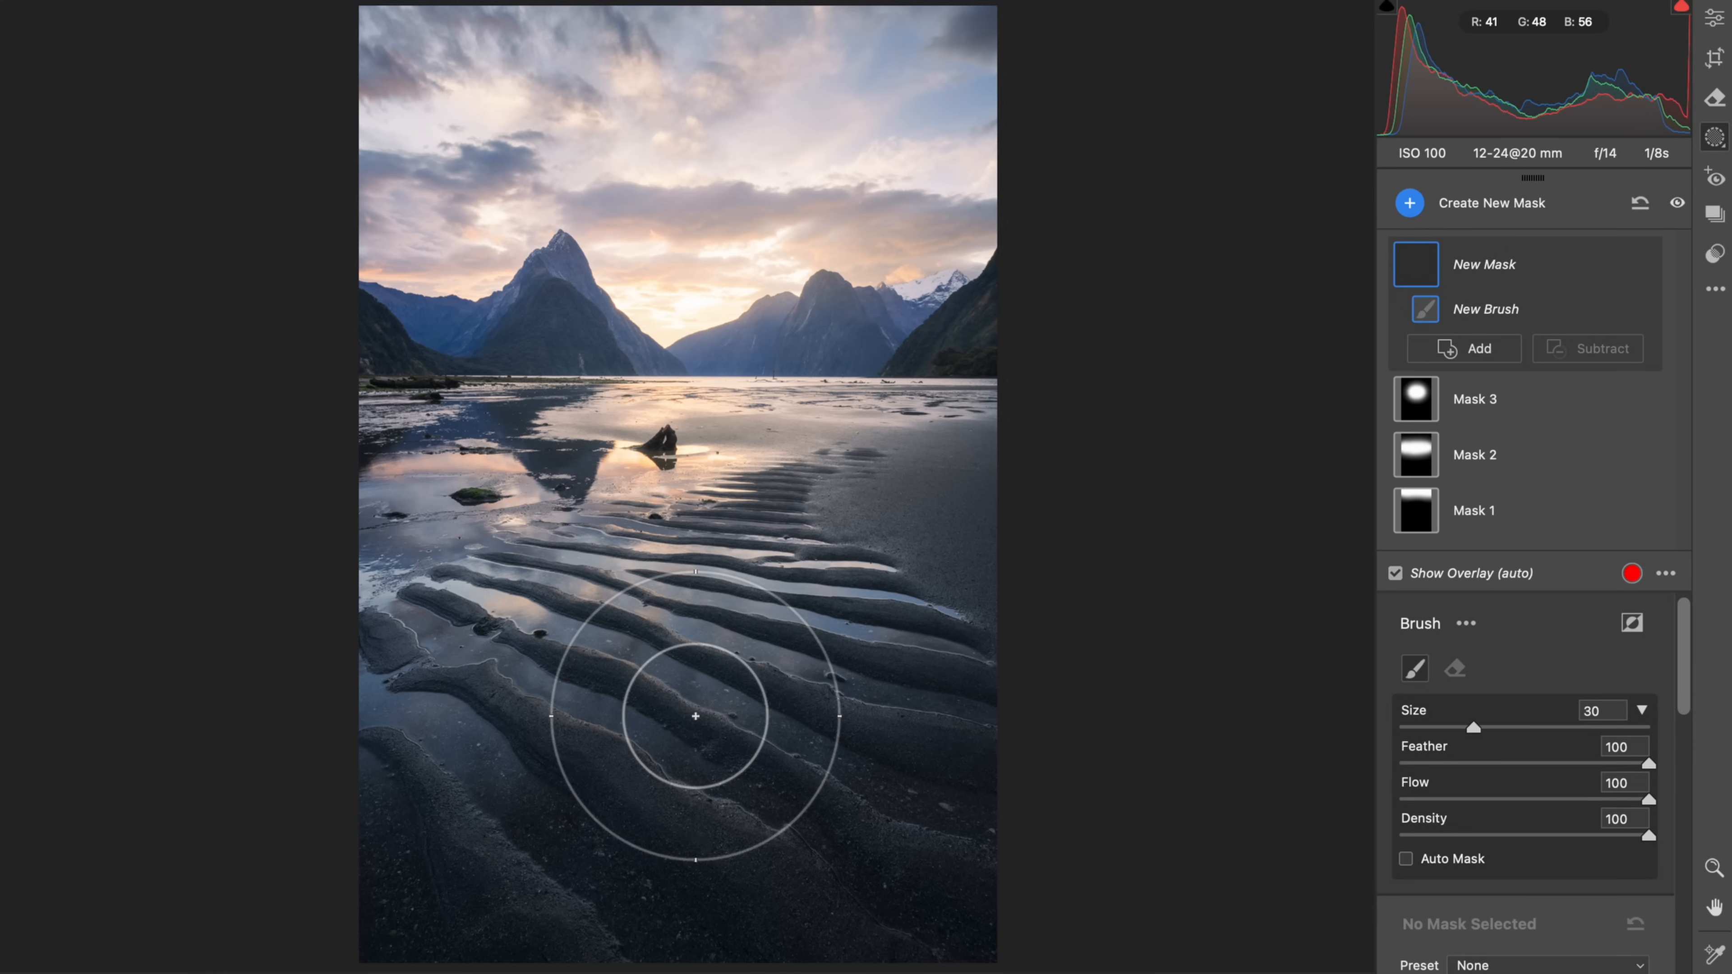
pyautogui.scroll(-8, 1451, 847)
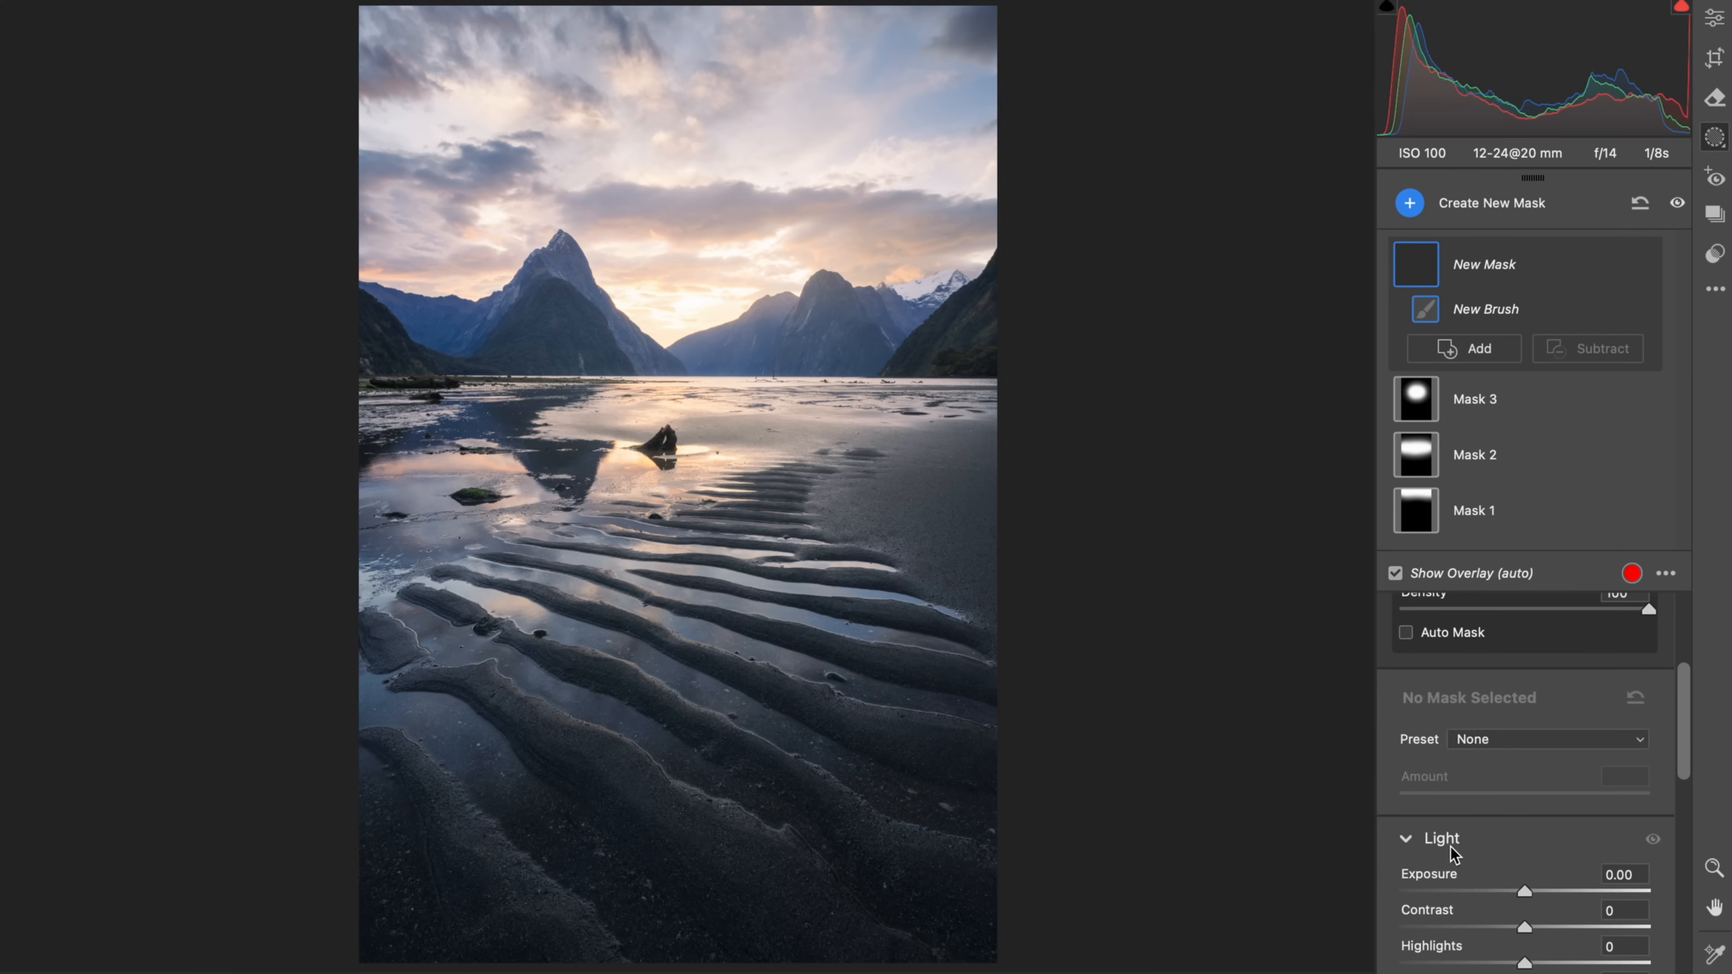
pyautogui.moveTo(1578, 678); pyautogui.dragTo(1580, 677)
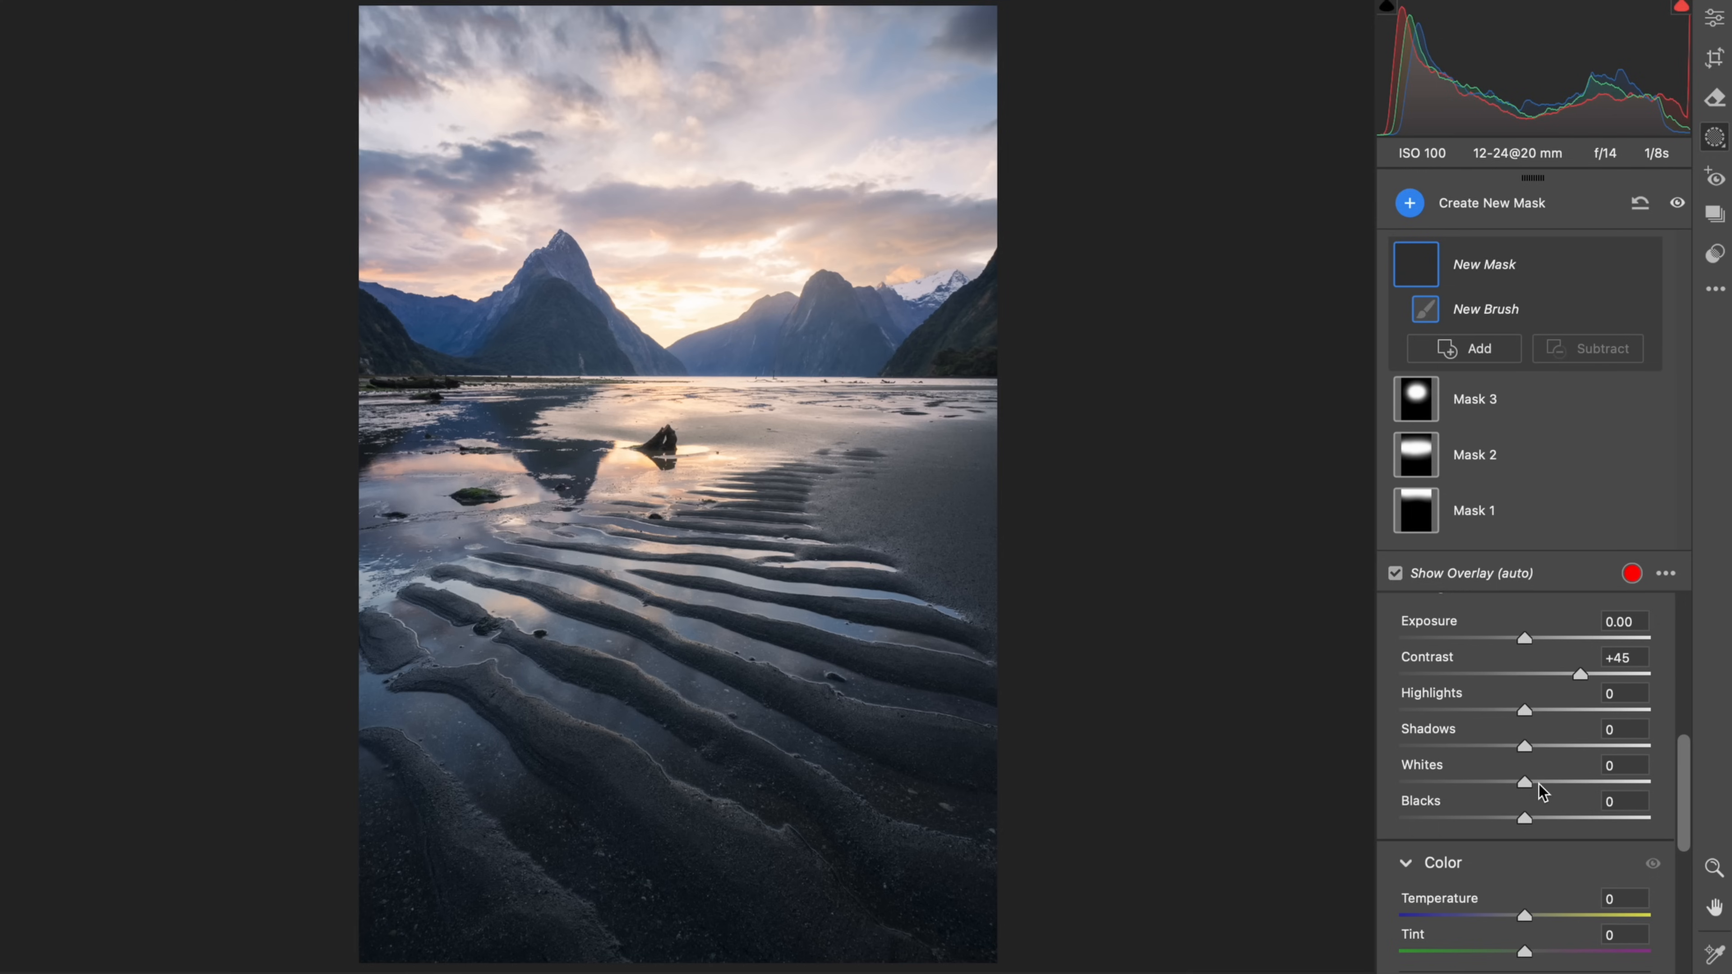
pyautogui.moveTo(1527, 781); pyautogui.dragTo(1544, 781)
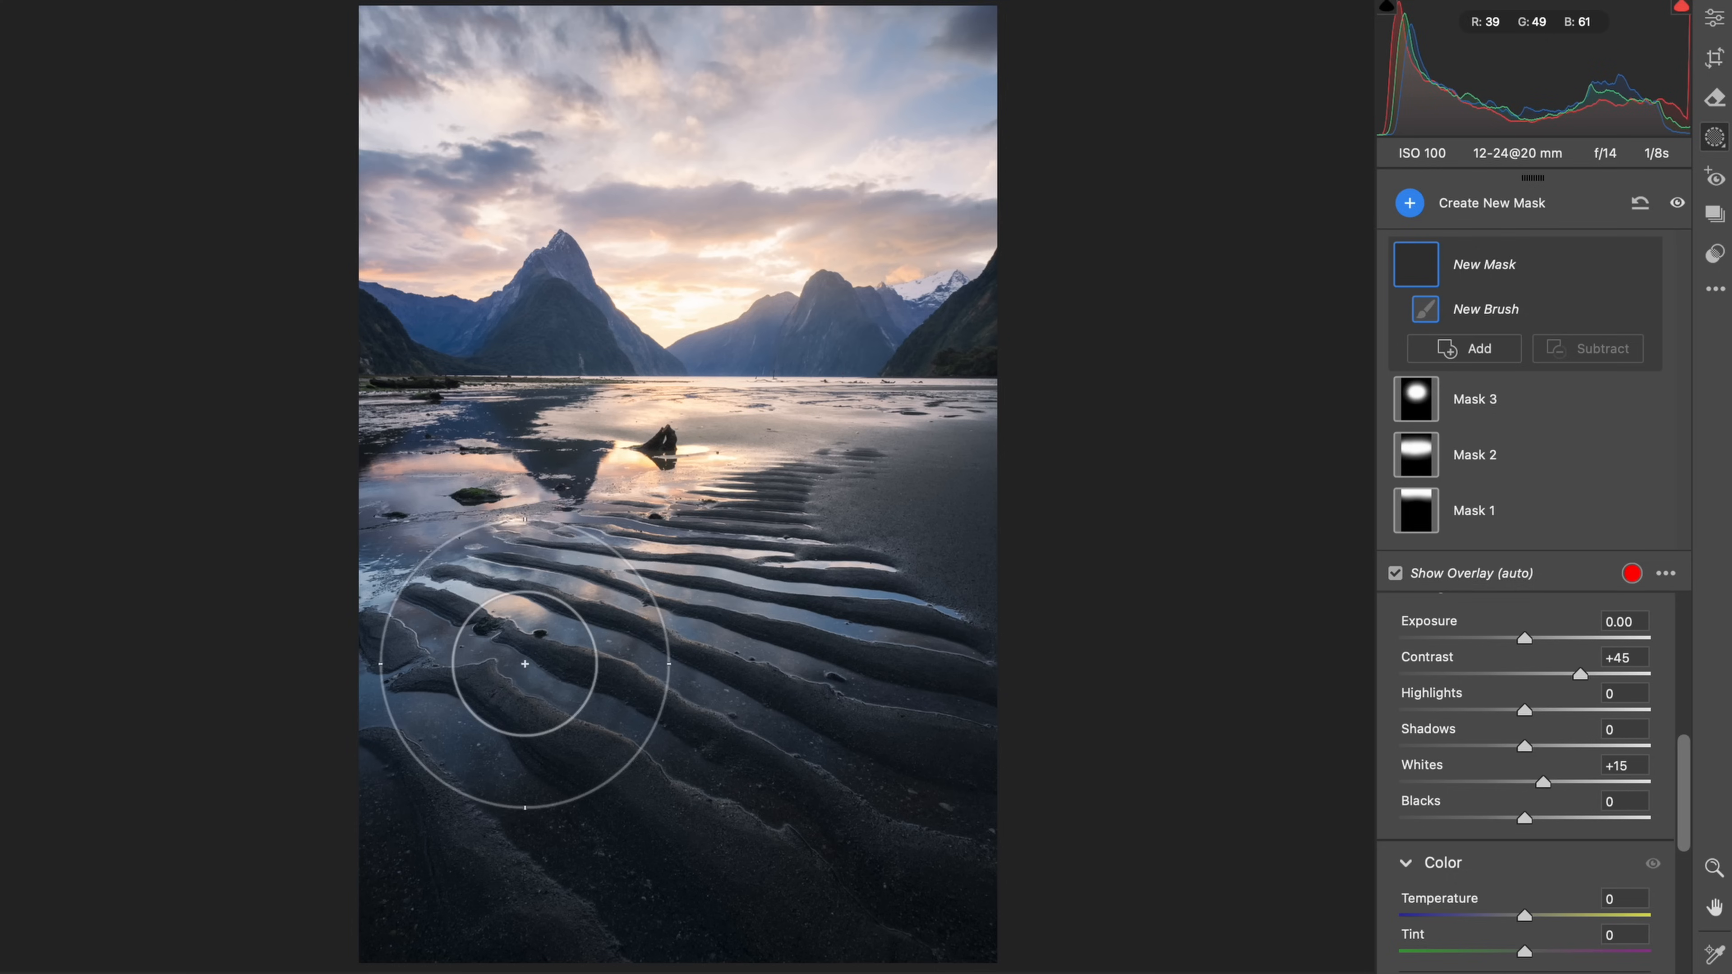
# Step: Paint the contrast mask across the rippled sand foreground and set its Dehaze to +10
pyautogui.moveTo(1007, 922); pyautogui.dragTo(1075, 920)
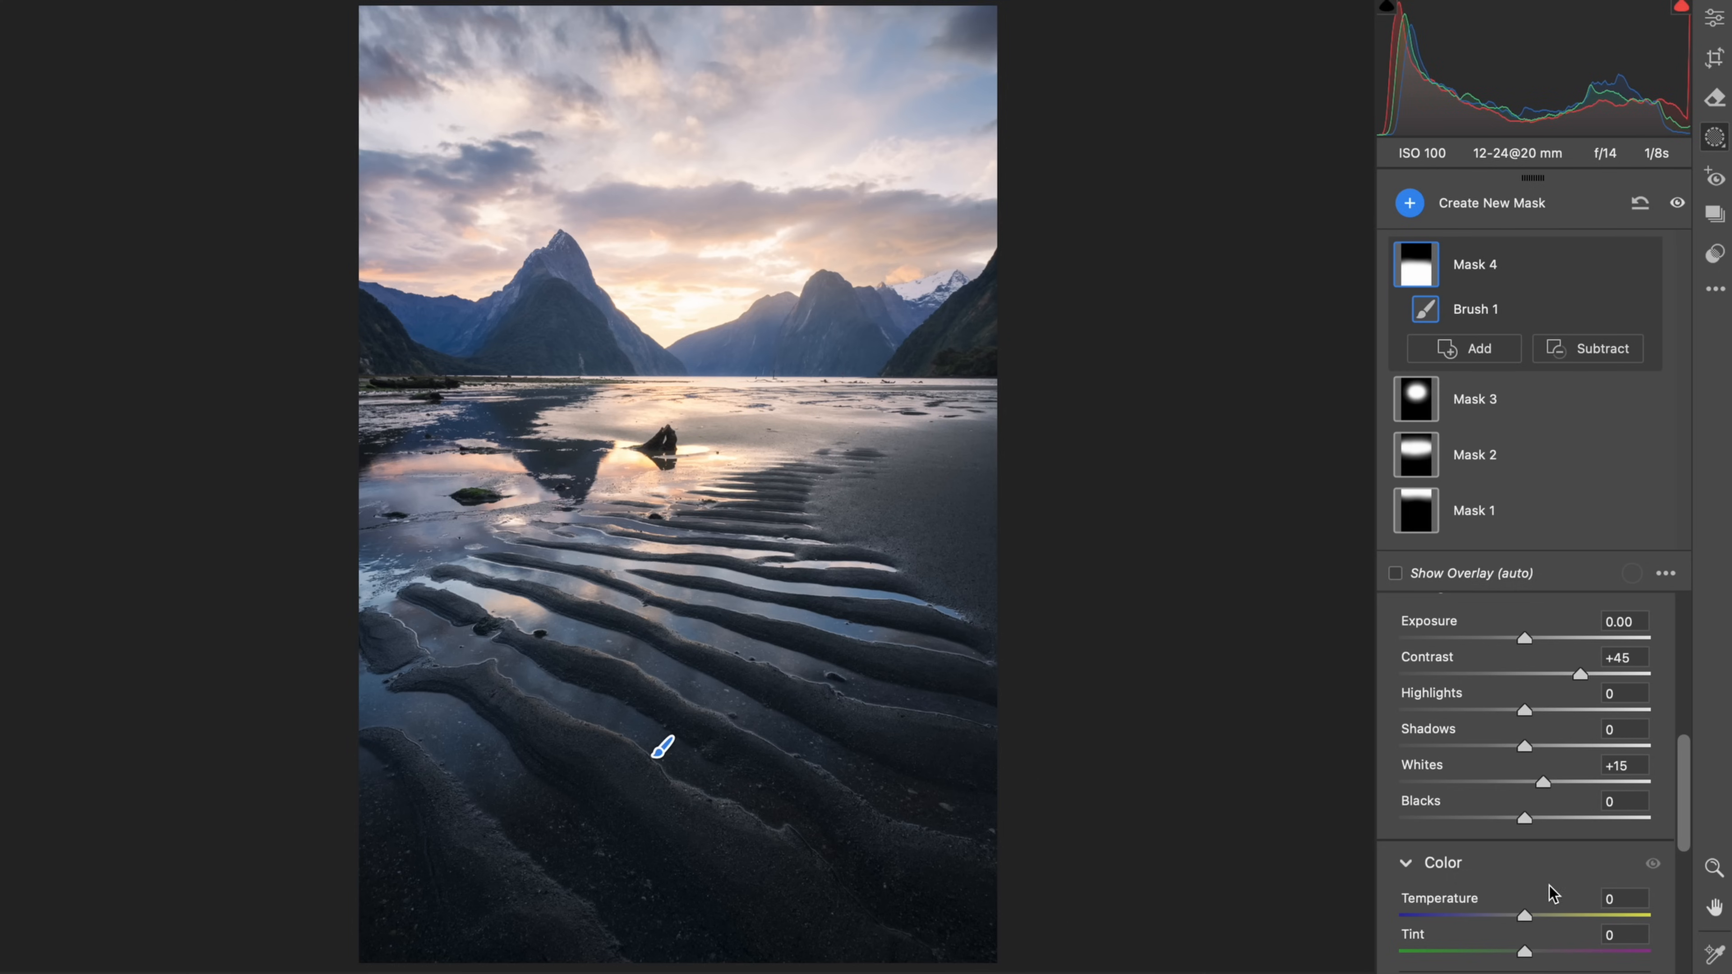
pyautogui.scroll(-10, 1550, 779)
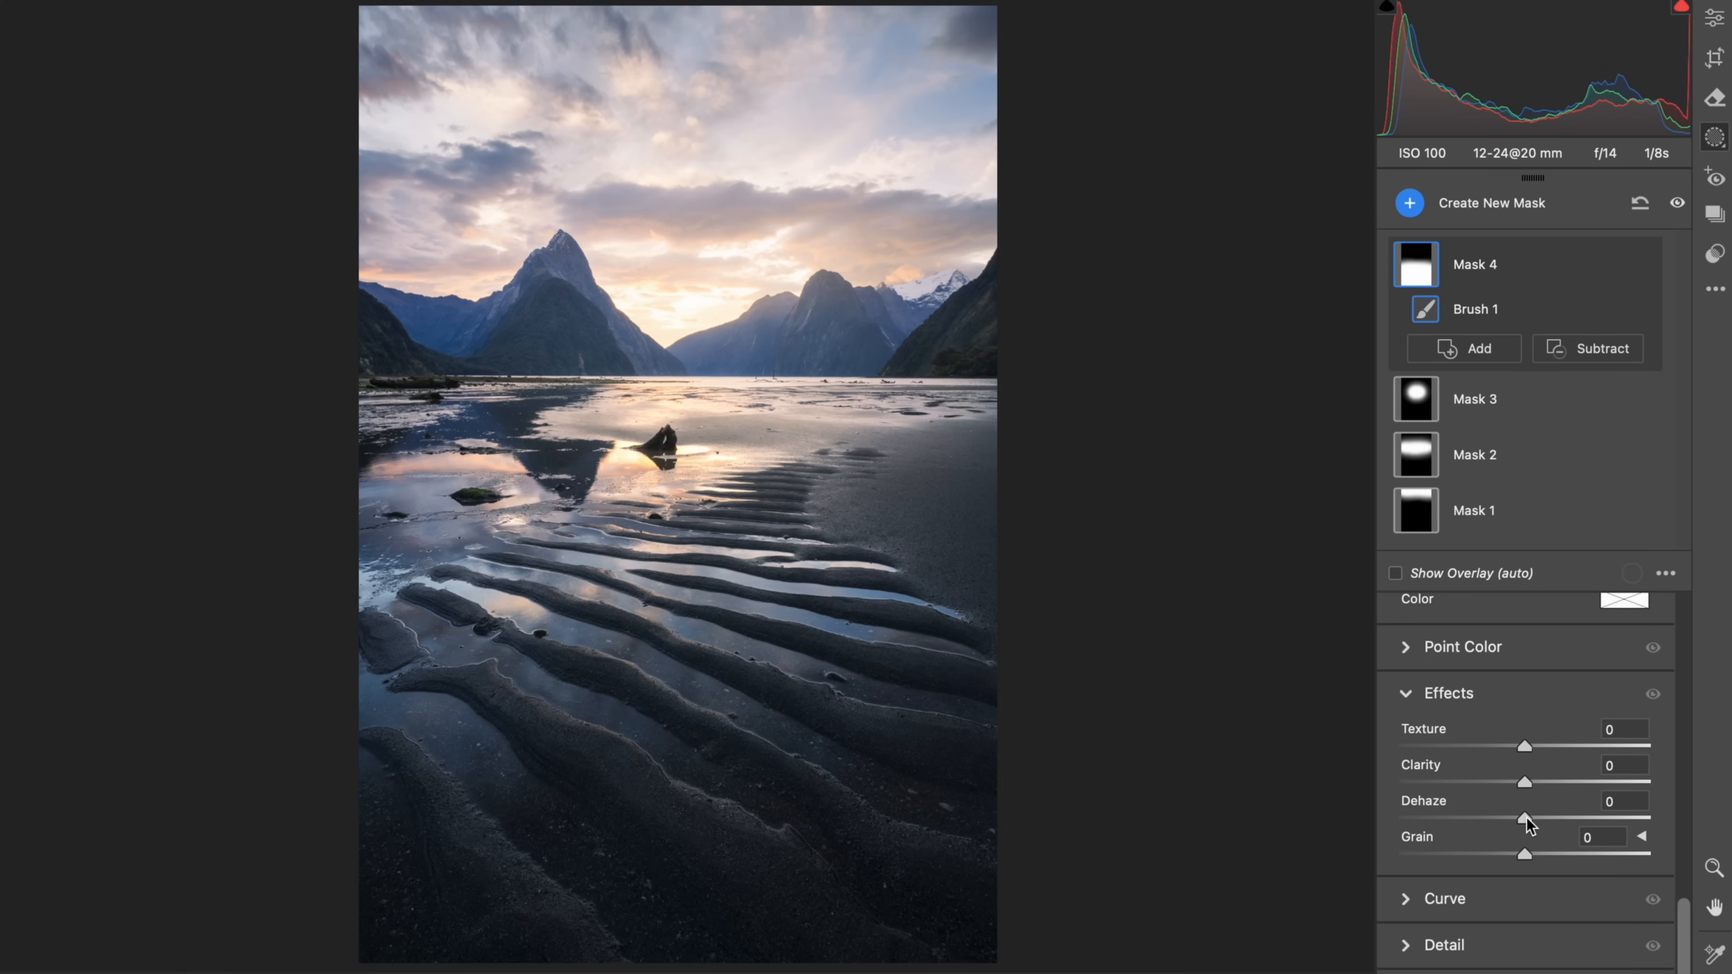
pyautogui.moveTo(1526, 818)
pyautogui.mouseDown()
pyautogui.moveTo(1558, 817)
pyautogui.moveTo(1524, 820)
pyautogui.moveTo(1541, 816)
pyautogui.mouseUp()
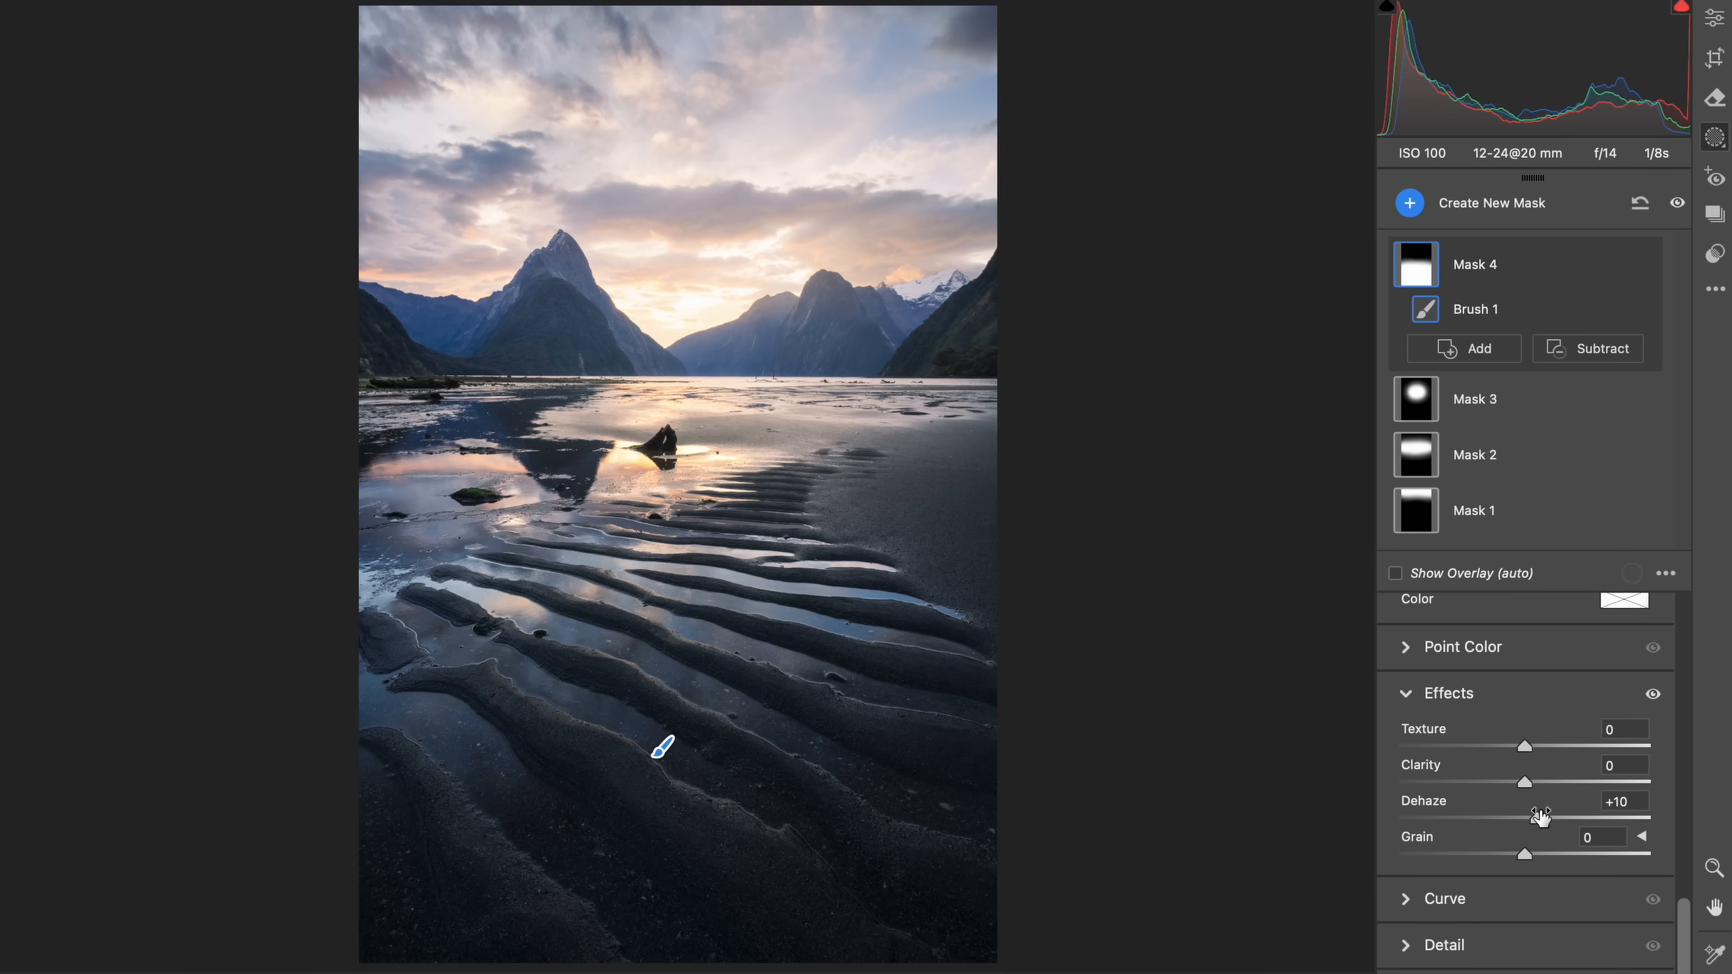
pyautogui.click(1715, 19)
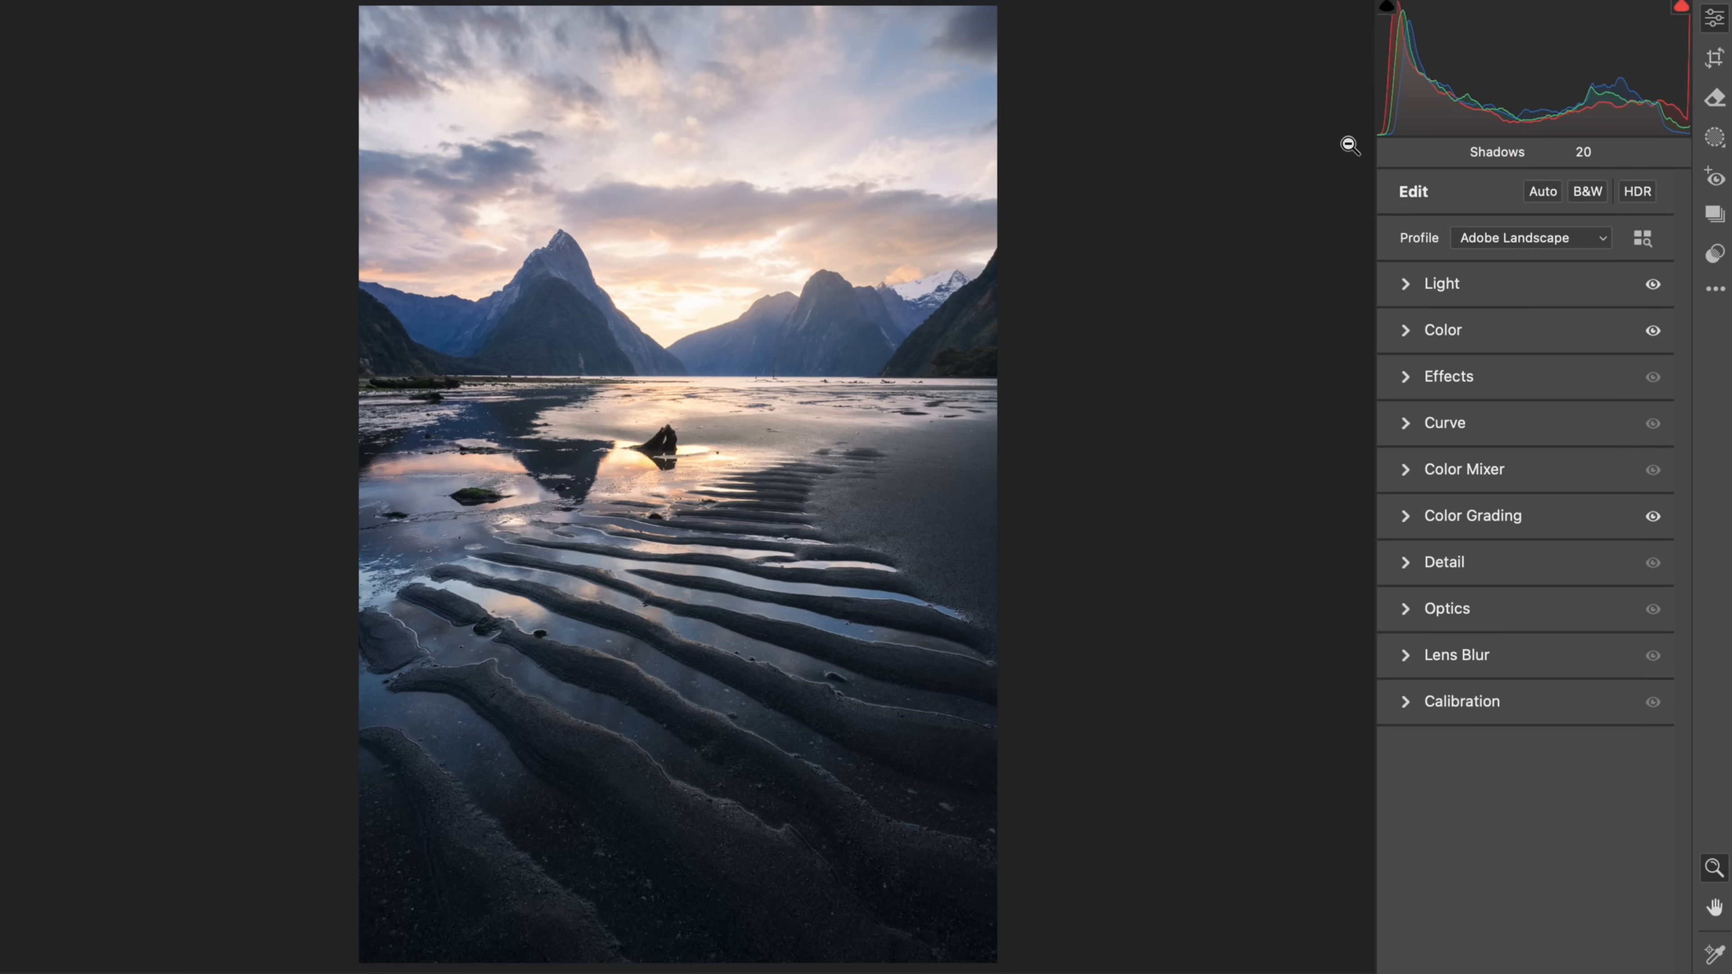
pyautogui.click(670, 616)
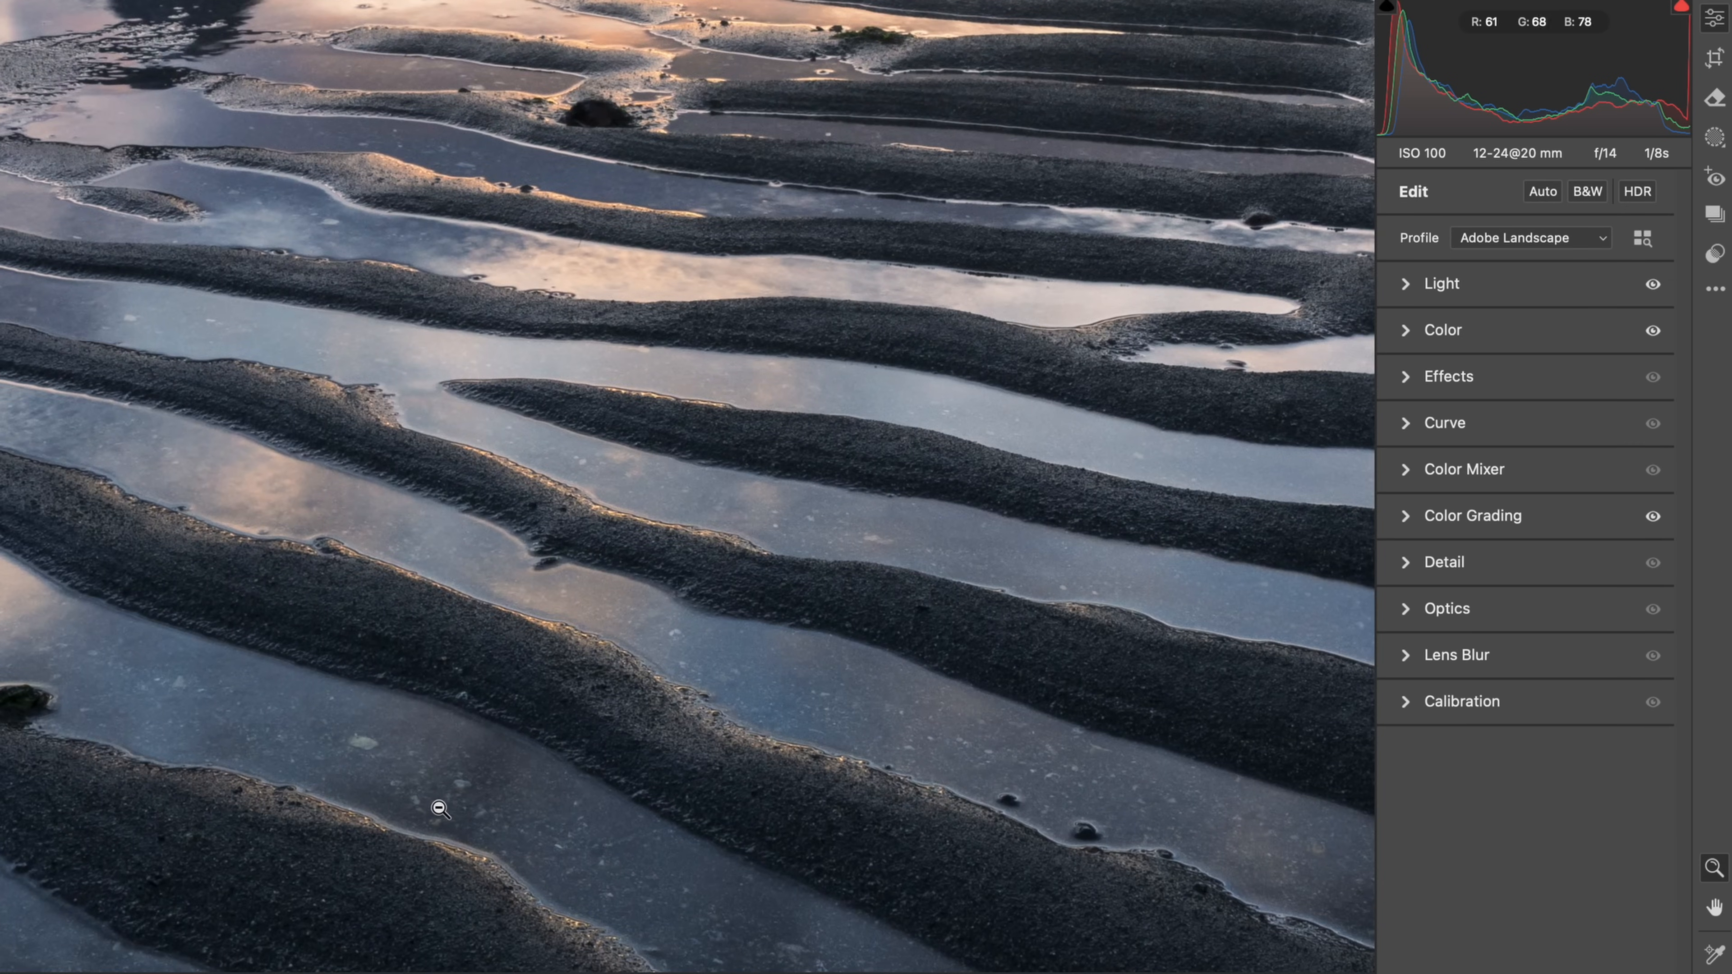
pyautogui.click(601, 653)
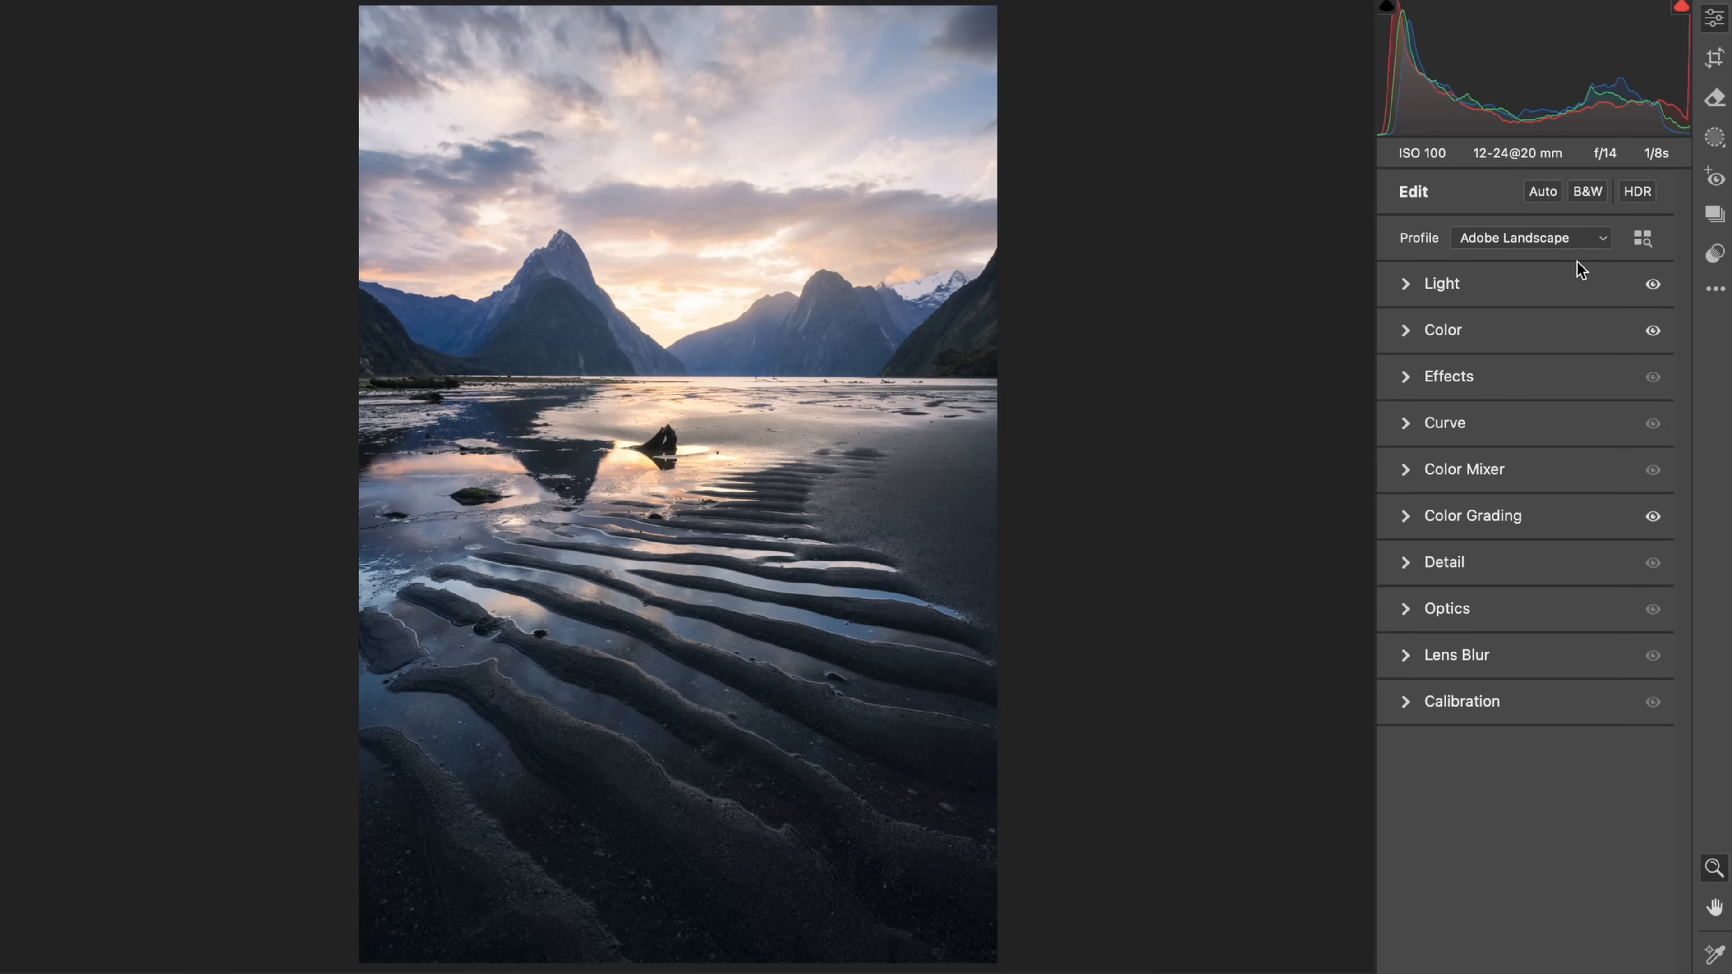
pyautogui.click(1513, 430)
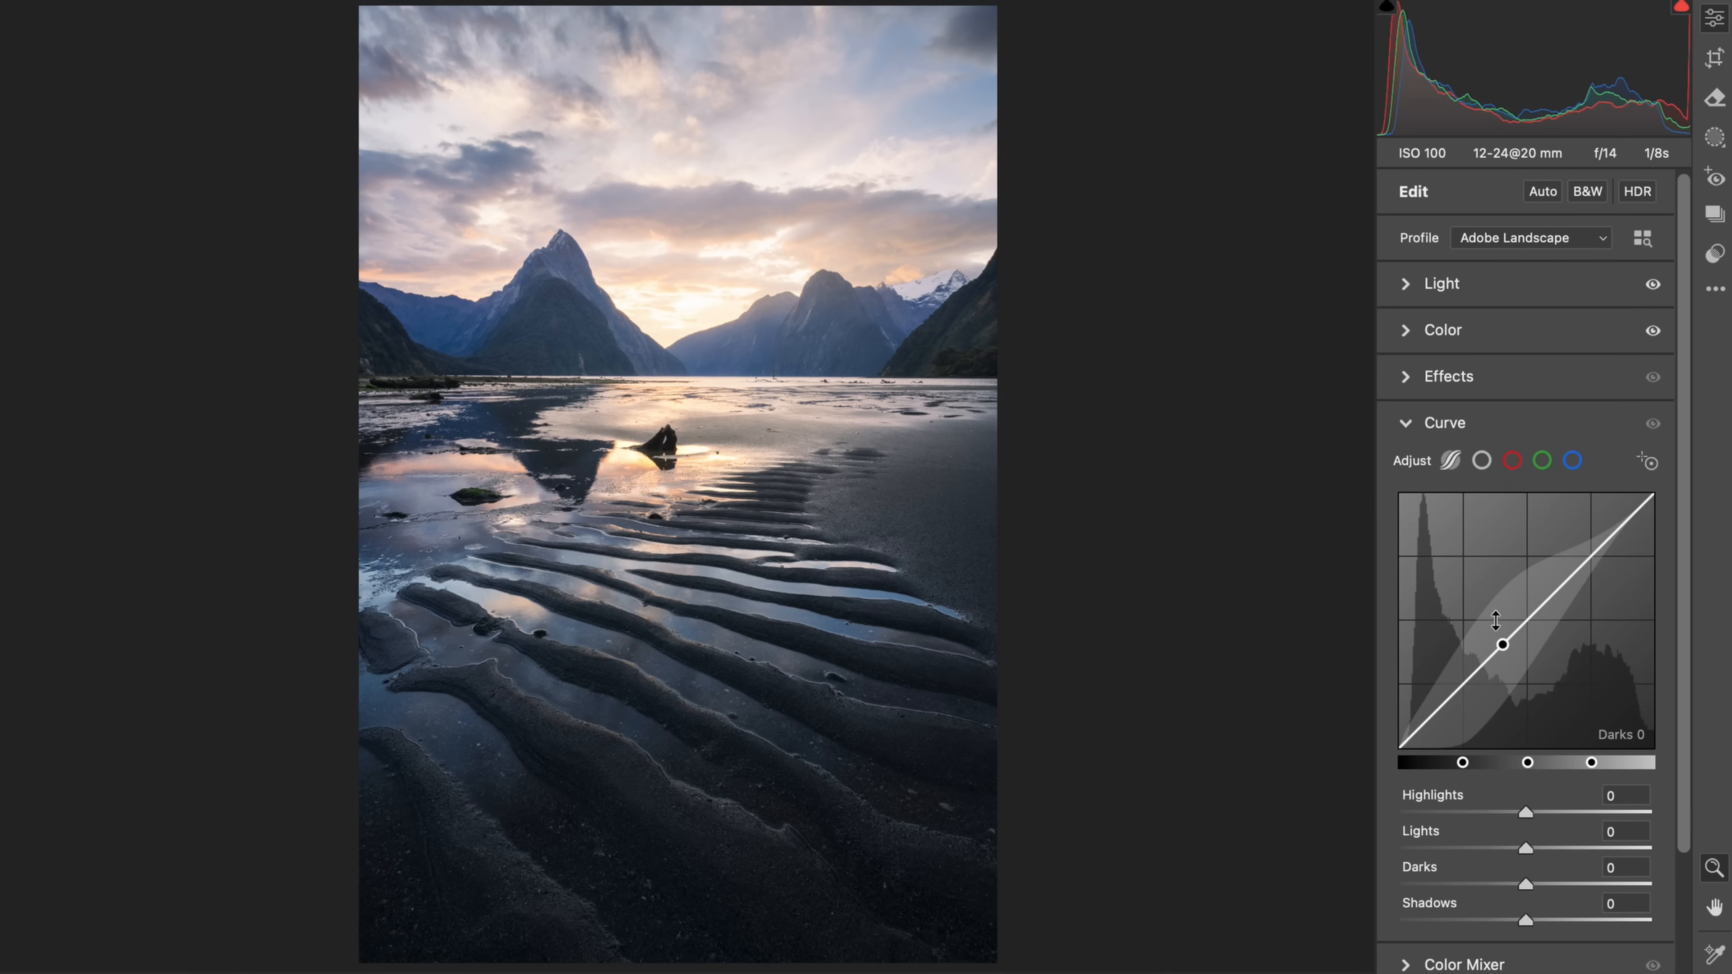
pyautogui.scroll(-2, 1499, 631)
pyautogui.scroll(-1, 1495, 620)
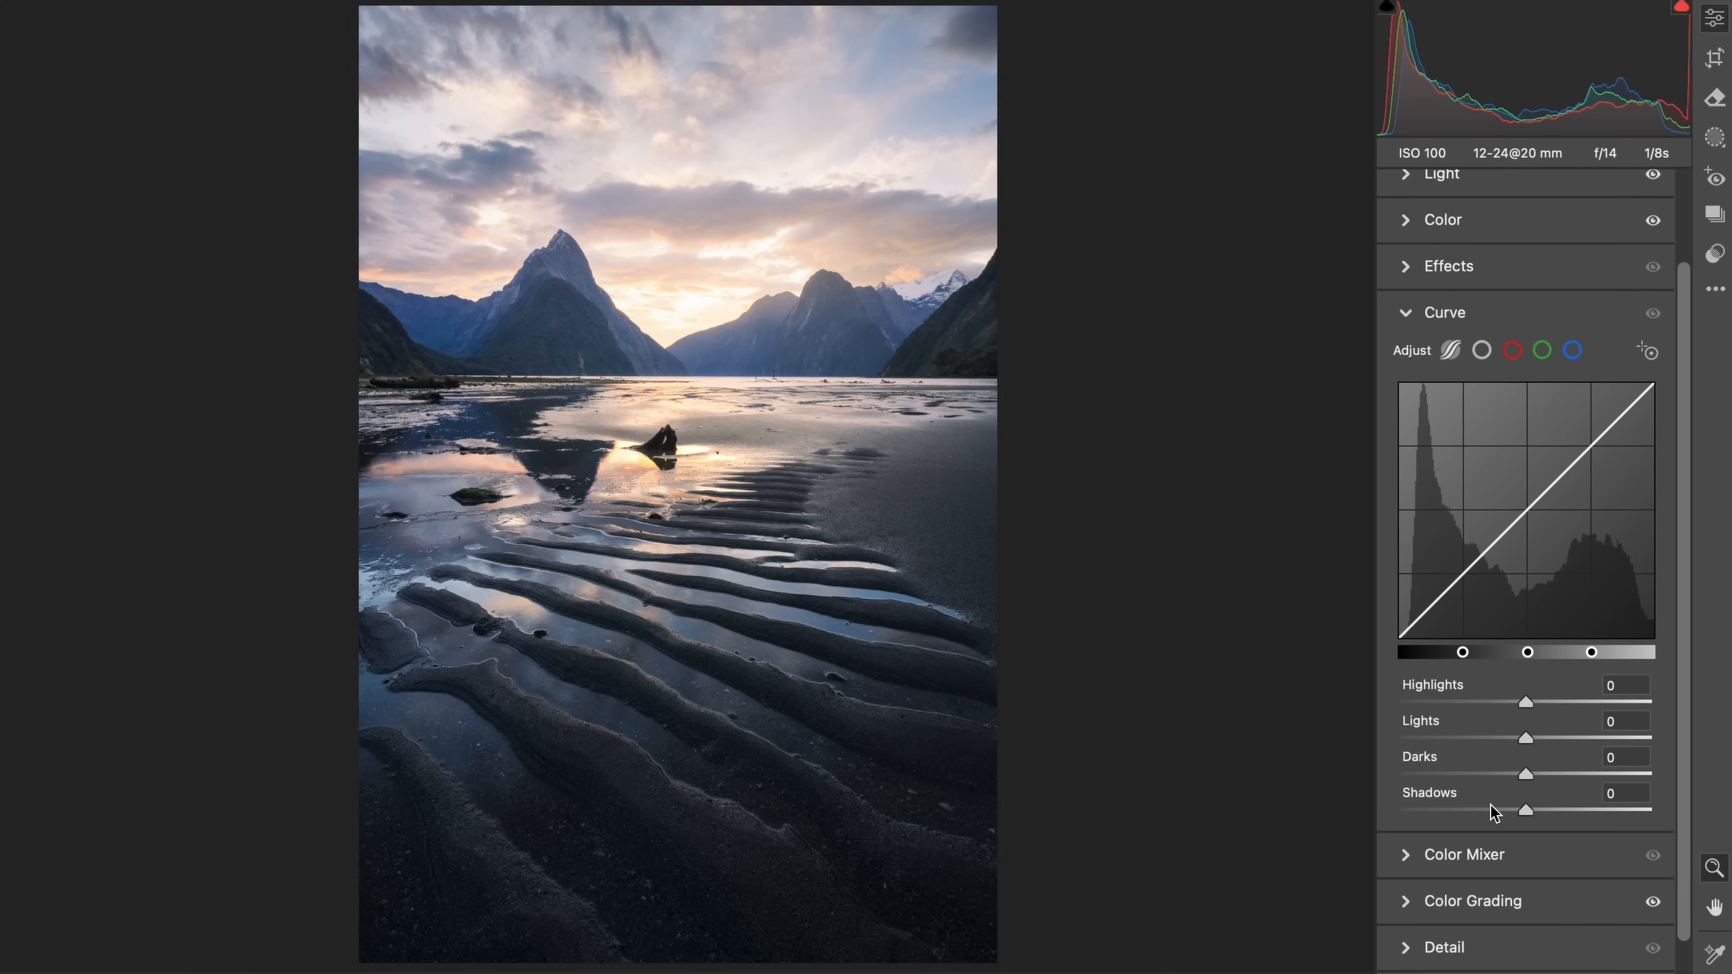
pyautogui.moveTo(1518, 771); pyautogui.dragTo(1494, 774)
pyautogui.doubleClick(1494, 775)
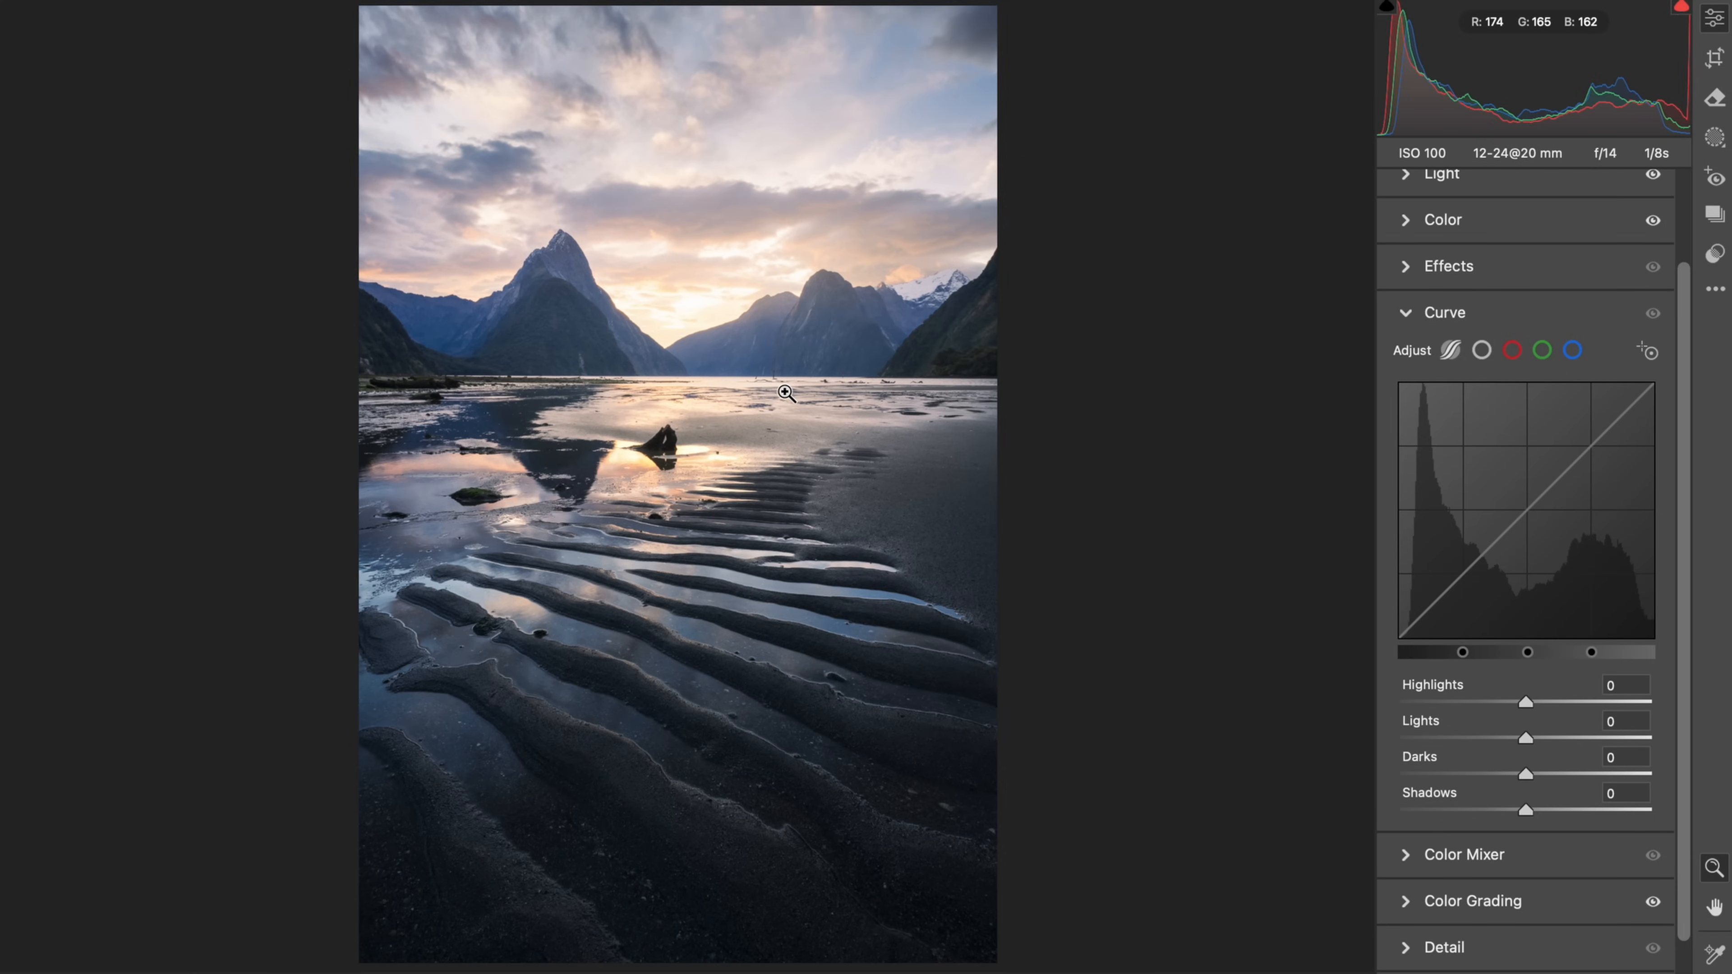
# Step: Create a fifth brush mask with Dehaze +25 and paint it across the upper sky
pyautogui.press('k')
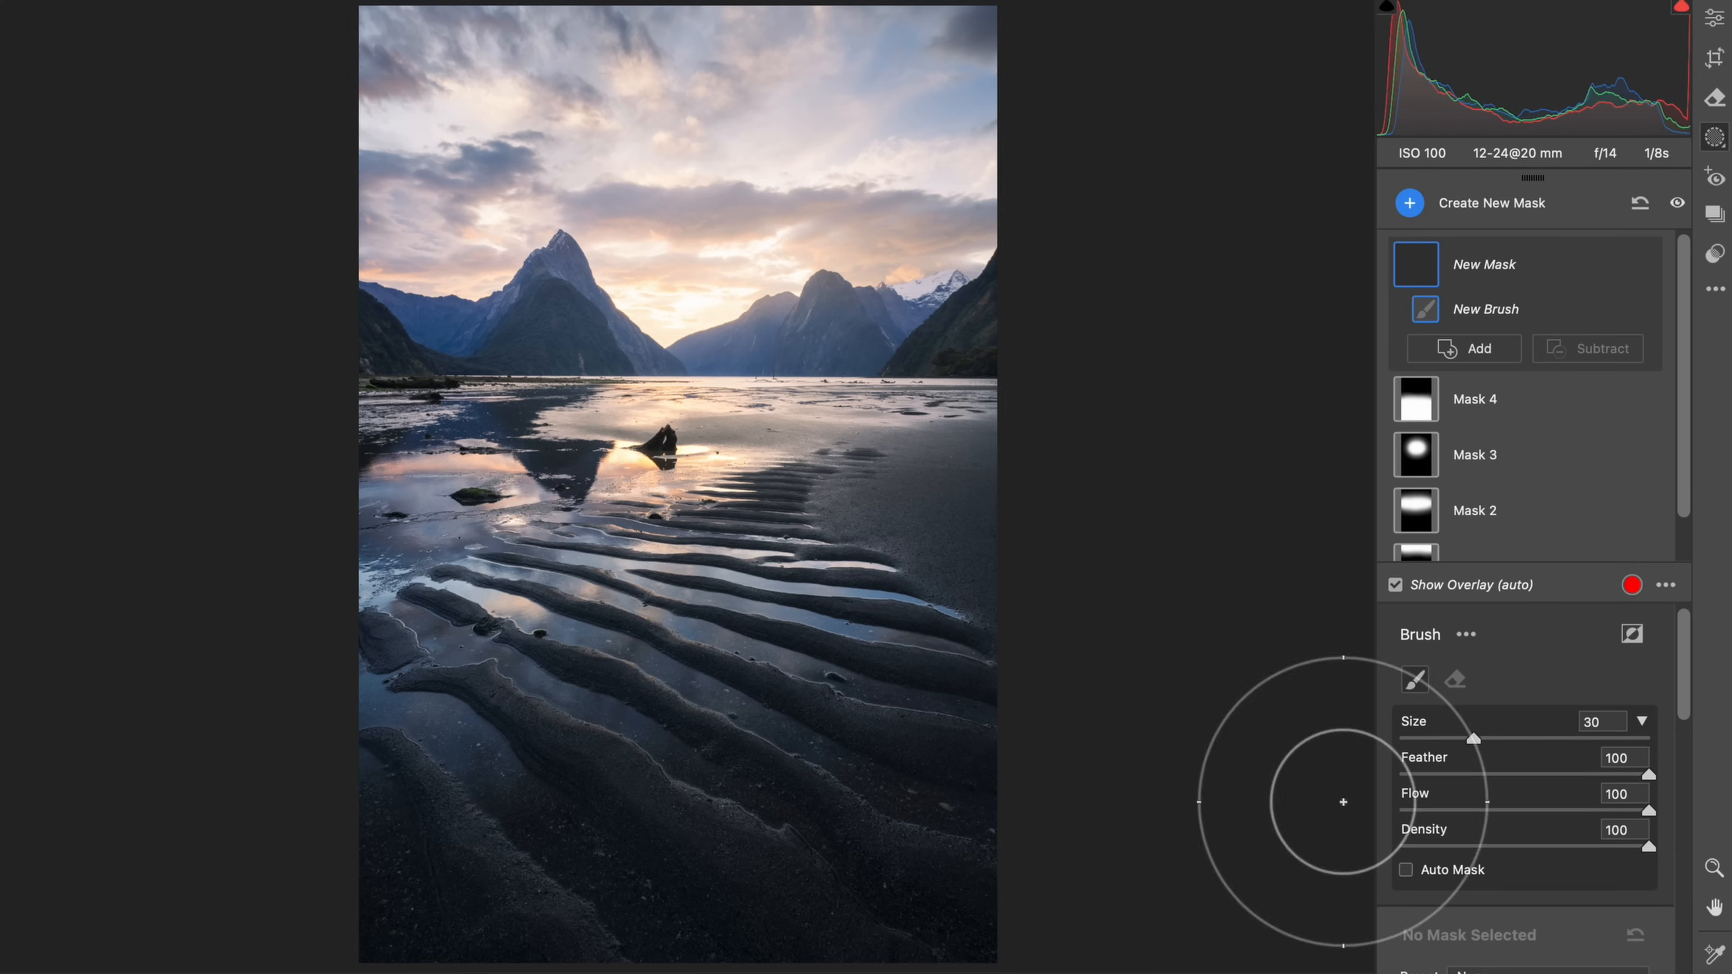
pyautogui.scroll(-1, 1434, 844)
pyautogui.scroll(-10, 1430, 837)
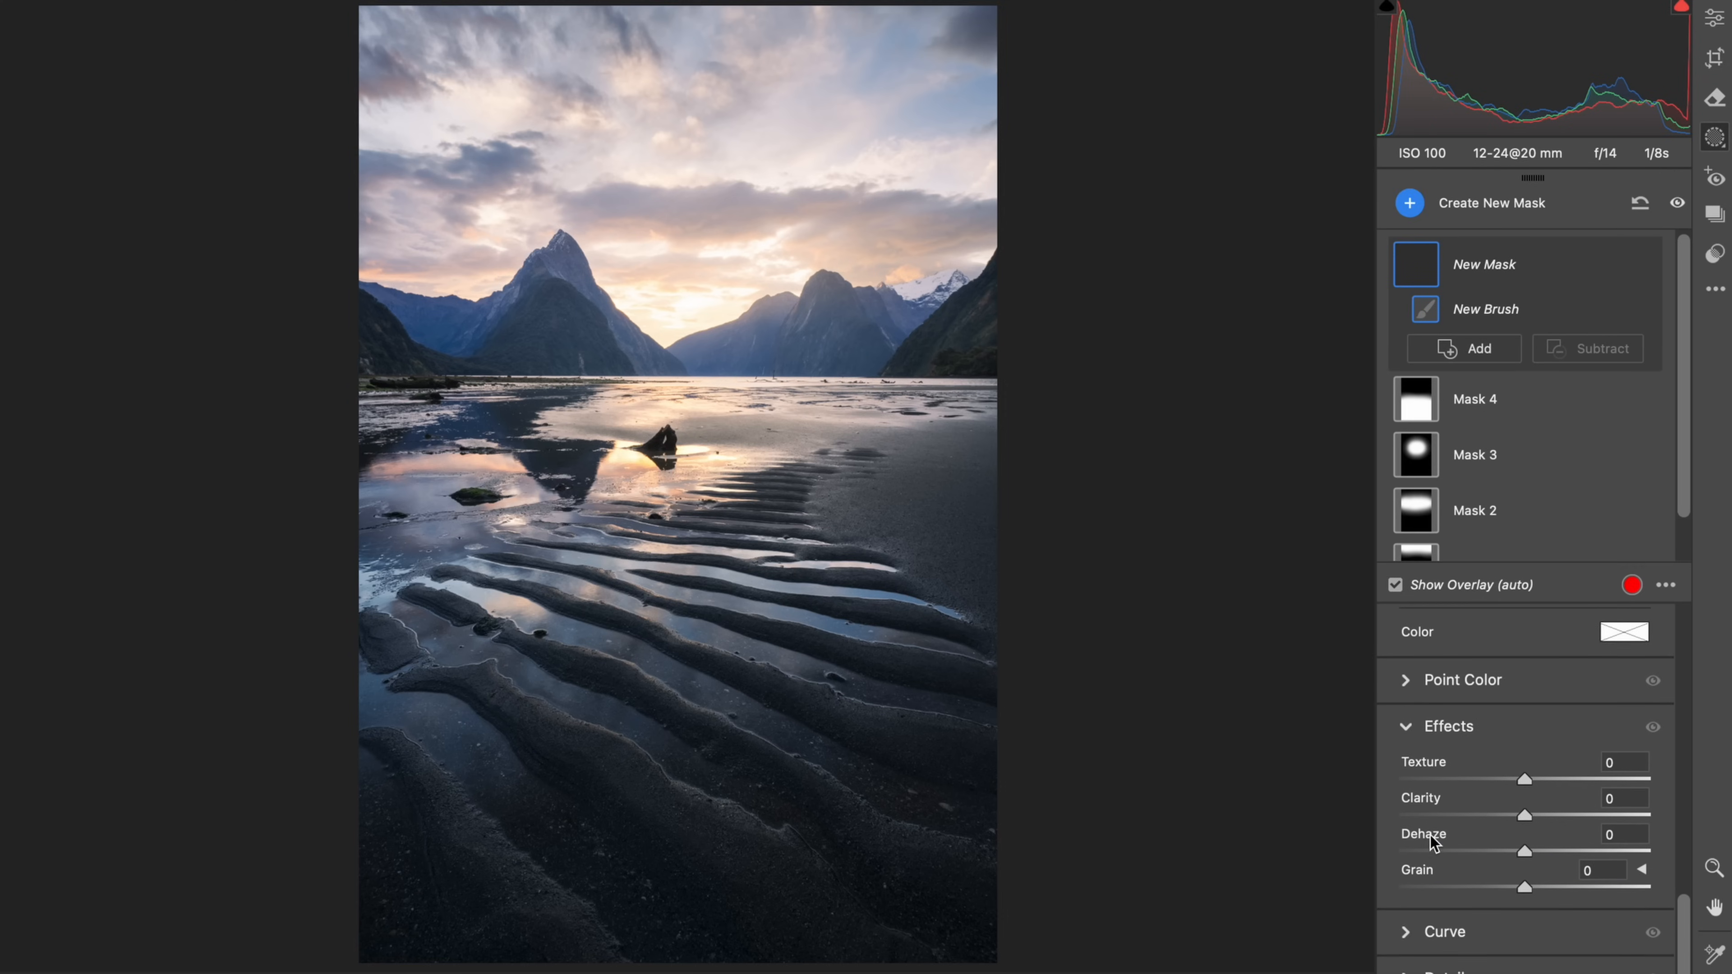
pyautogui.moveTo(1542, 835); pyautogui.dragTo(1556, 840)
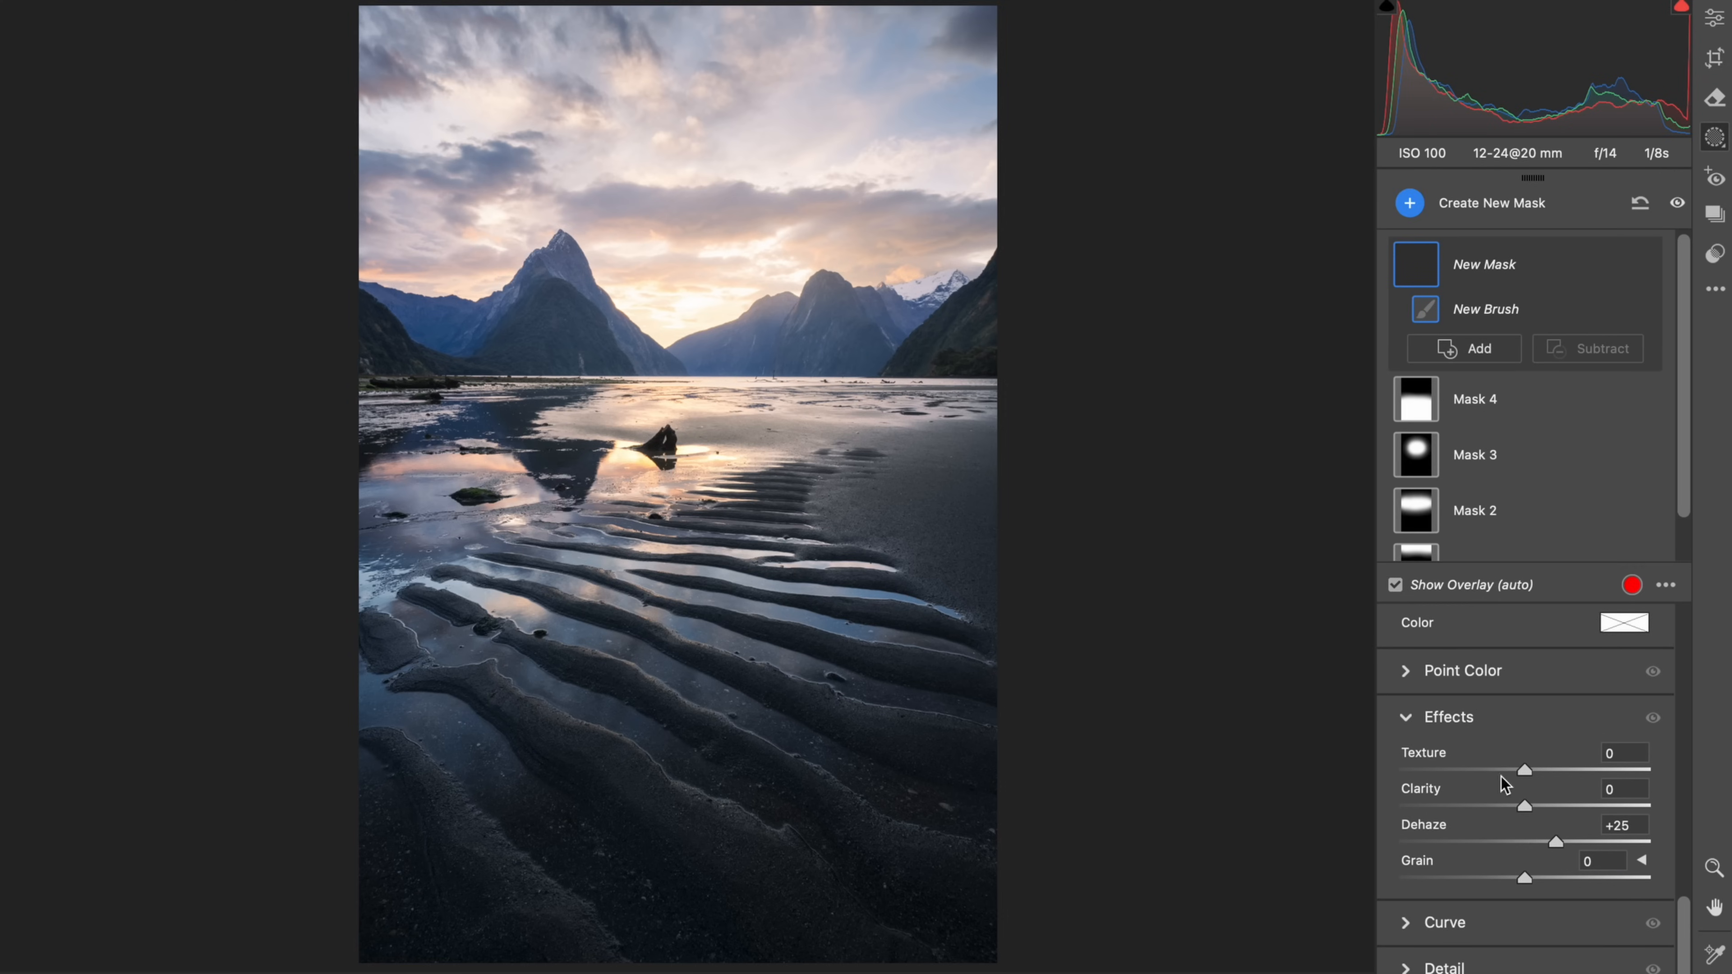
pyautogui.moveTo(341, 46)
pyautogui.mouseDown()
pyautogui.moveTo(805, 42)
pyautogui.moveTo(1011, 78)
pyautogui.mouseUp()
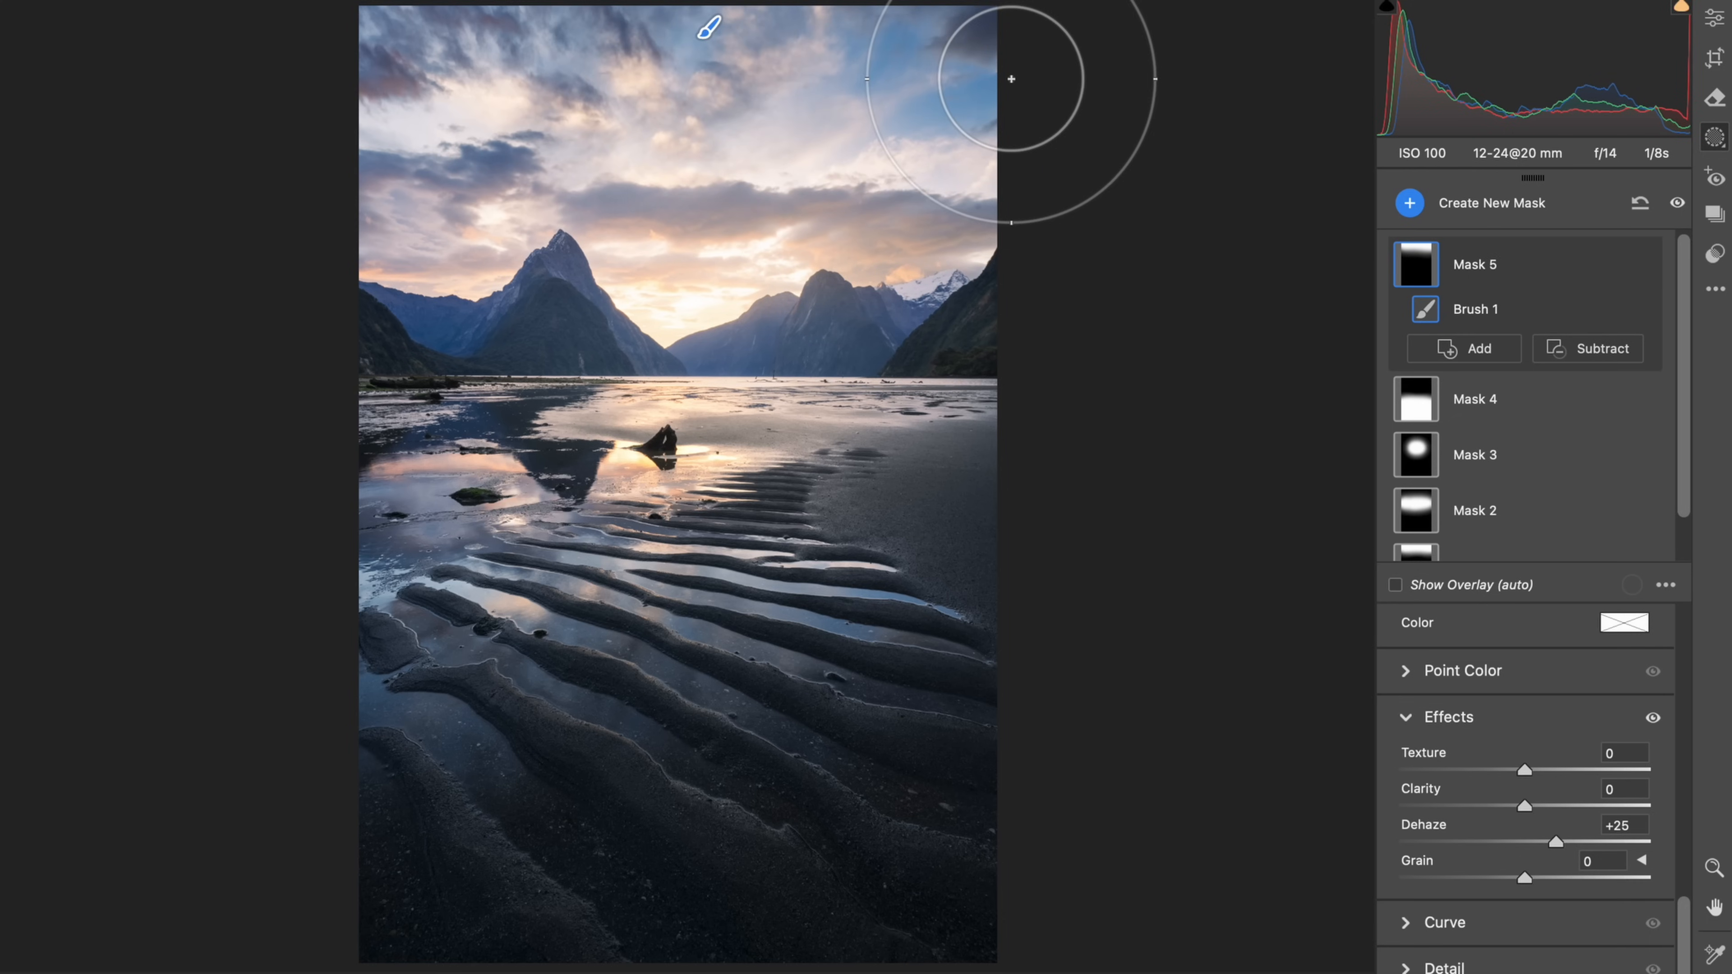
# Step: Reset the upper sky mask's Dehaze to 0 and darken it by pulling its curve down in the shadows and adjusting the brighter tones
pyautogui.doubleClick(1557, 841)
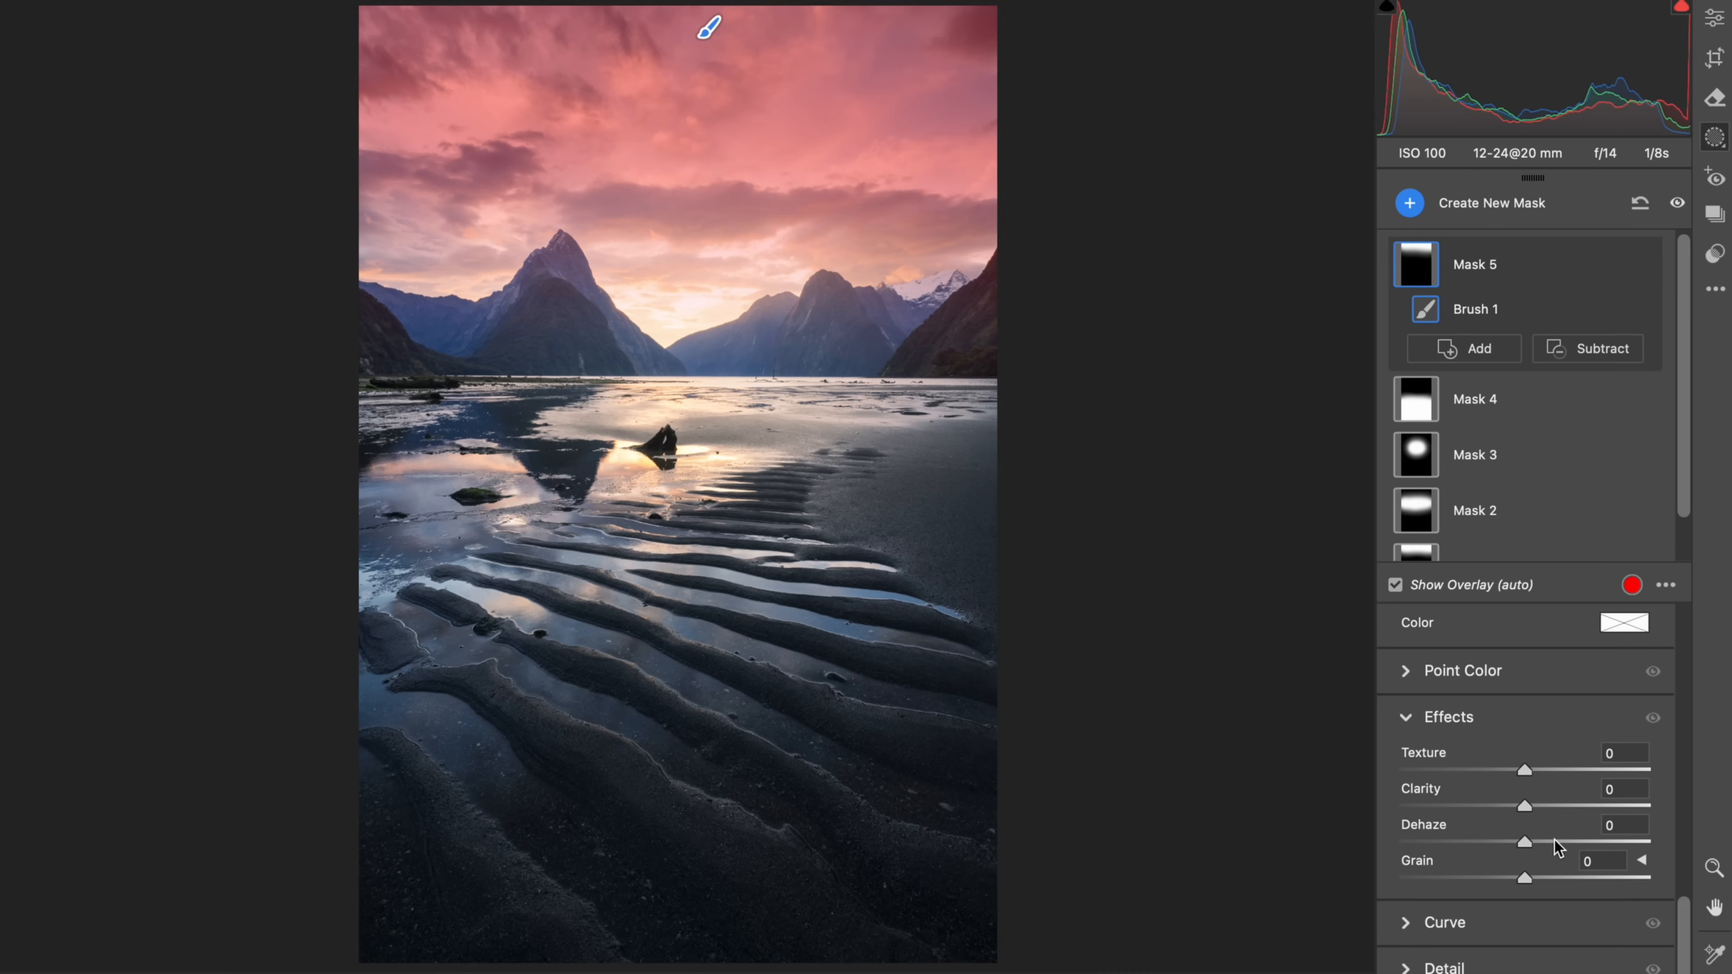
pyautogui.click(1490, 925)
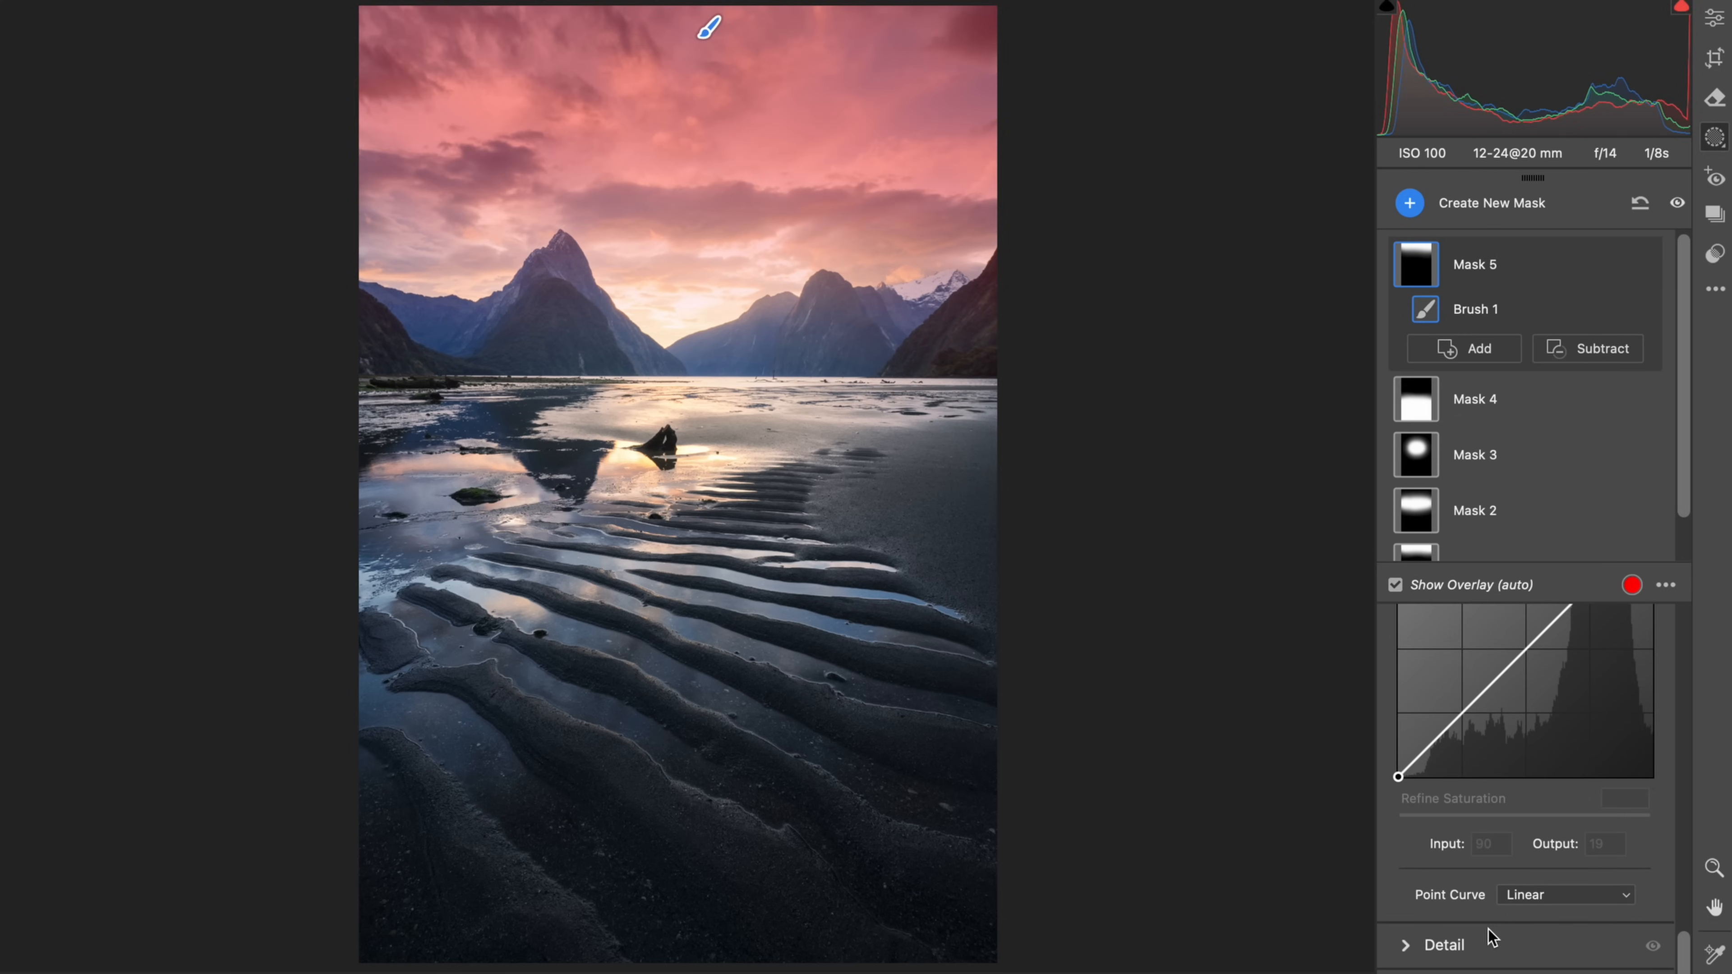
pyautogui.scroll(3, 1492, 857)
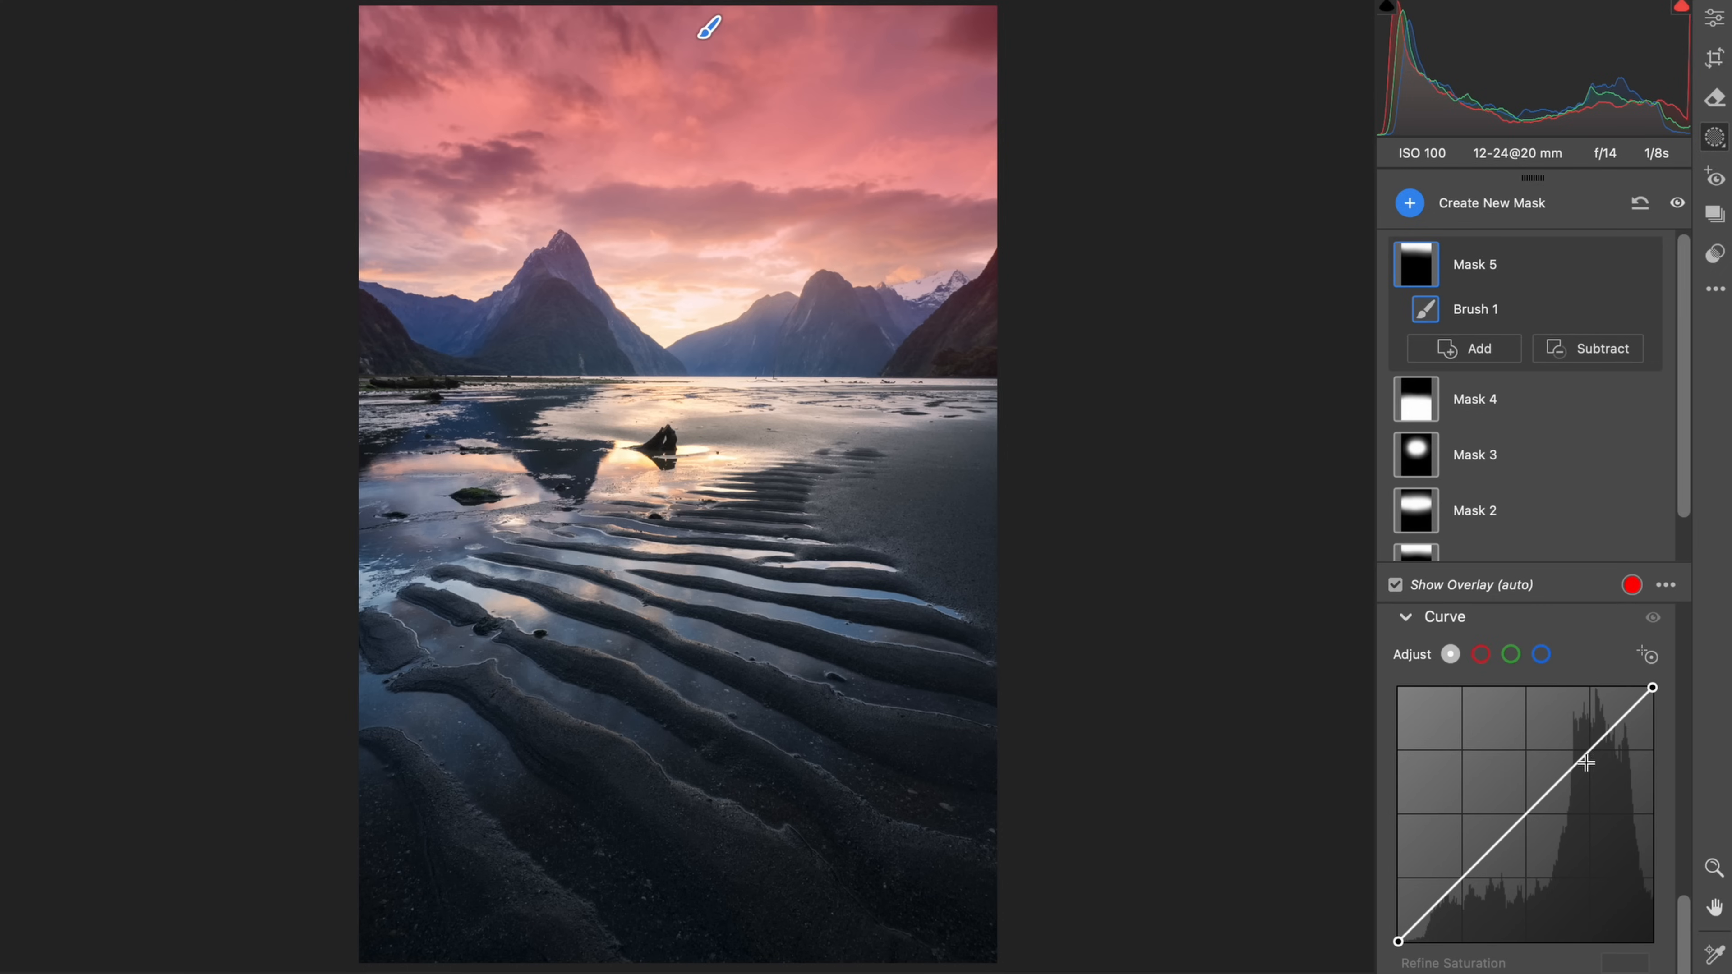
pyautogui.click(1523, 819)
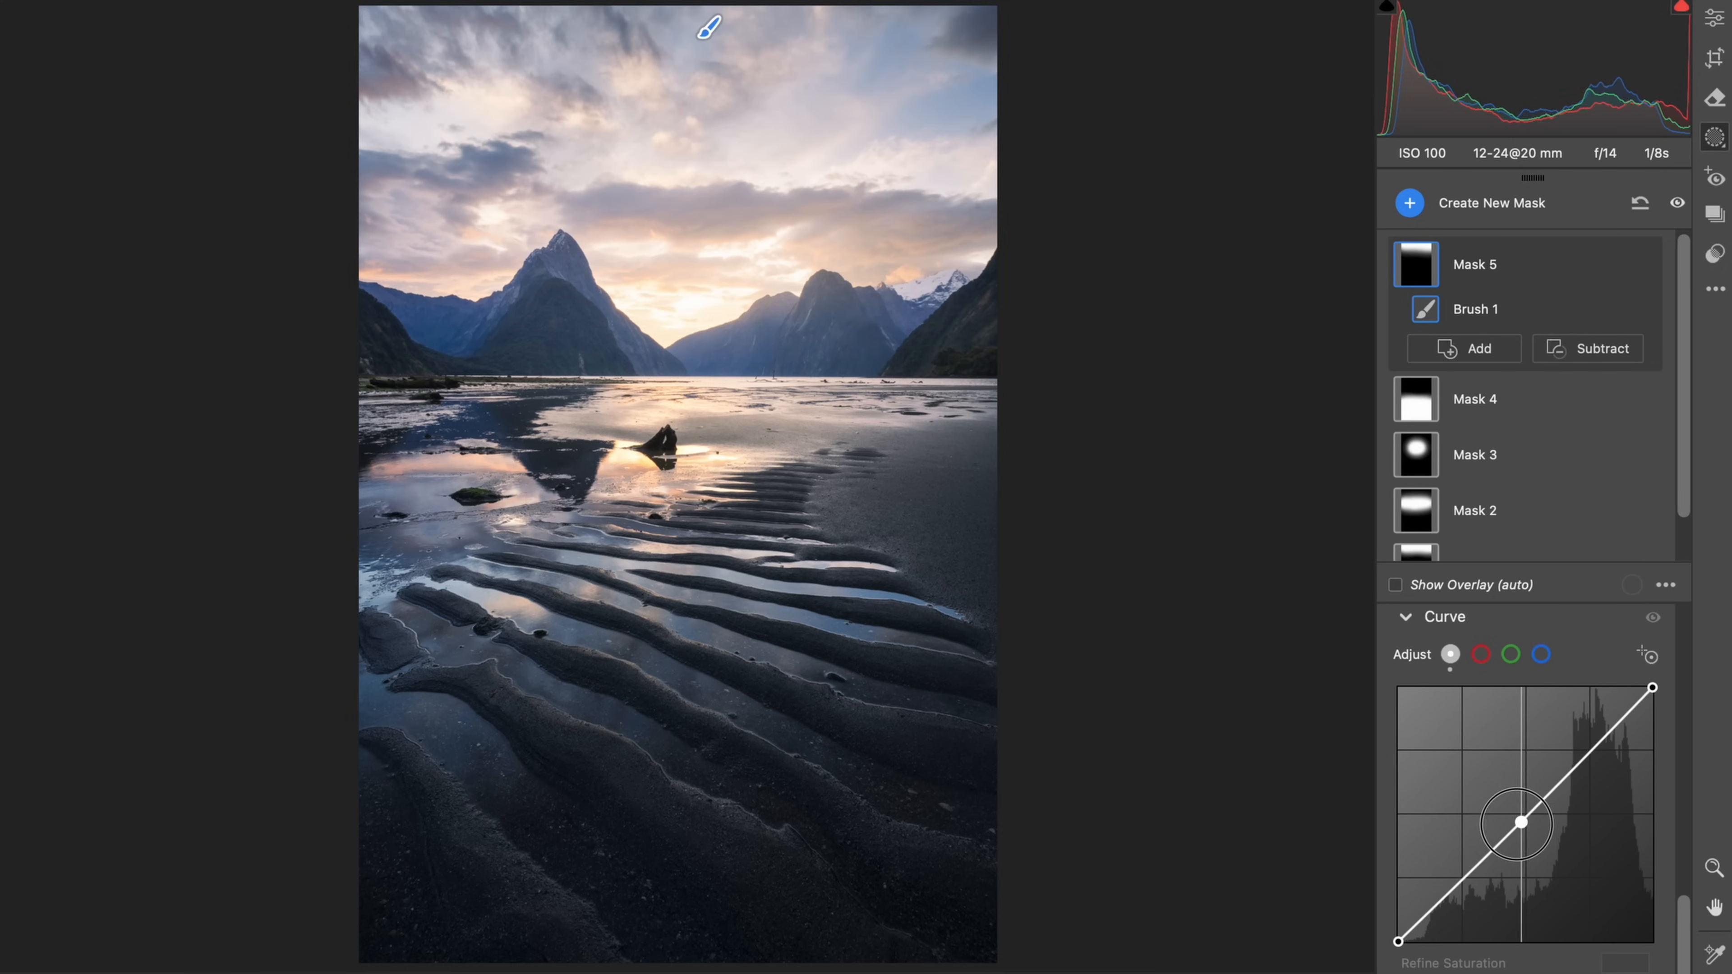
pyautogui.moveTo(1524, 819); pyautogui.dragTo(1497, 872)
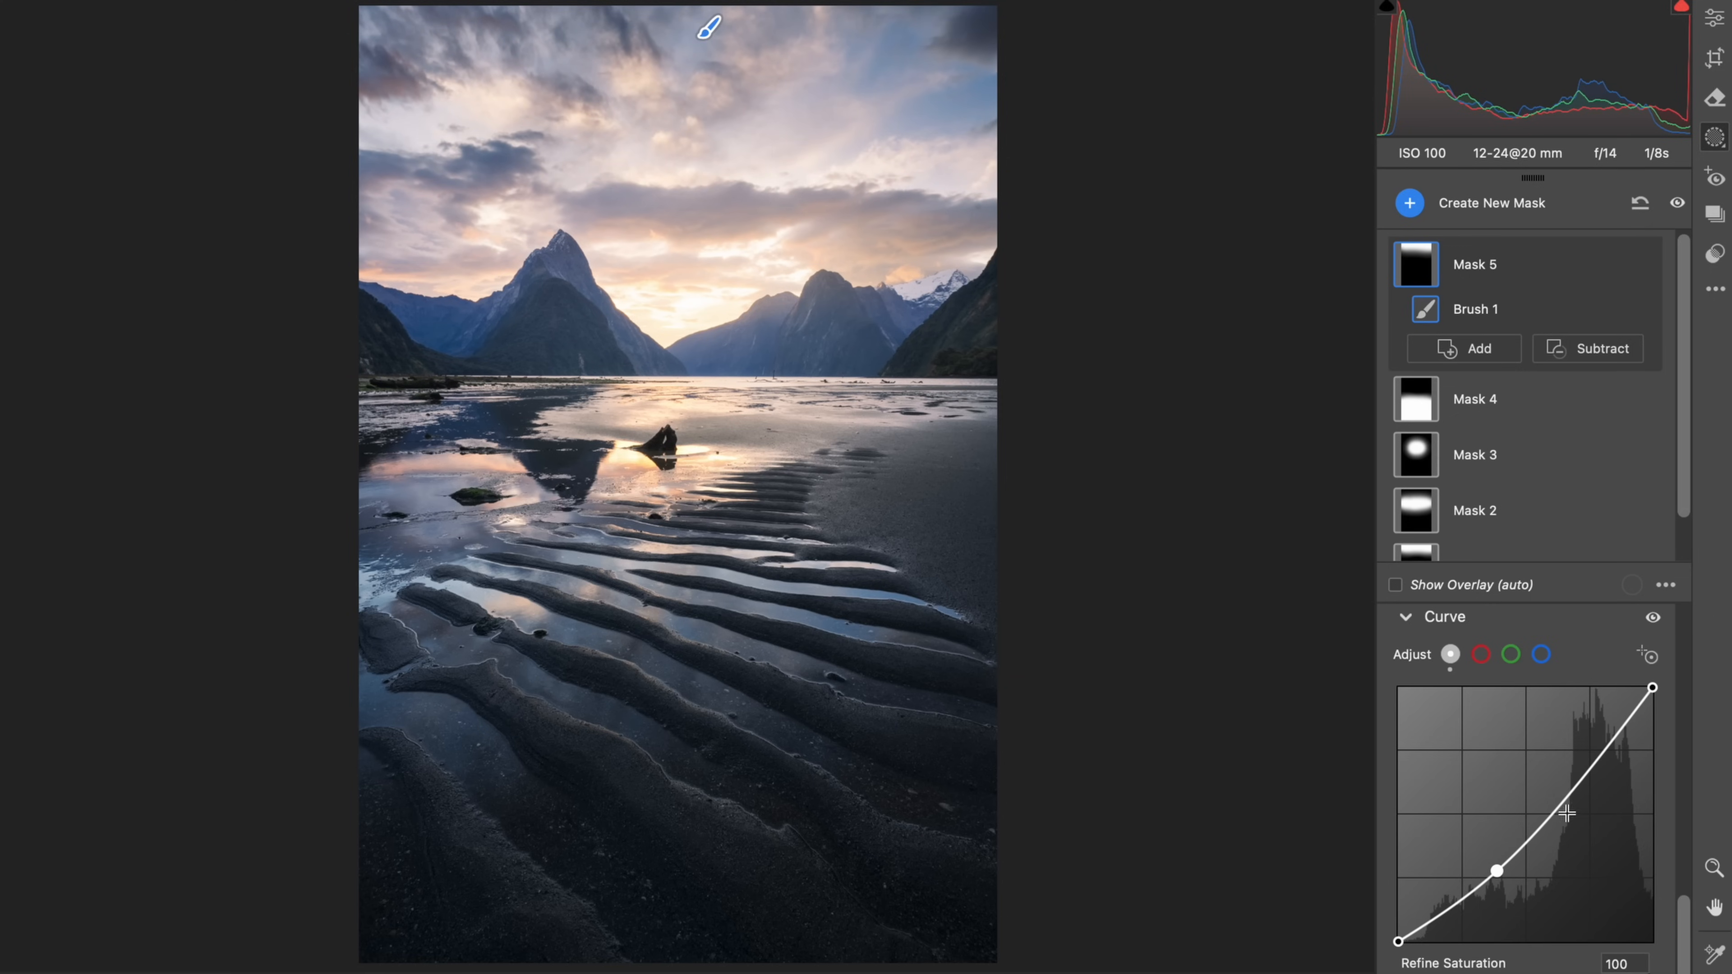
pyautogui.moveTo(1581, 773); pyautogui.dragTo(1572, 780)
pyautogui.click(1715, 18)
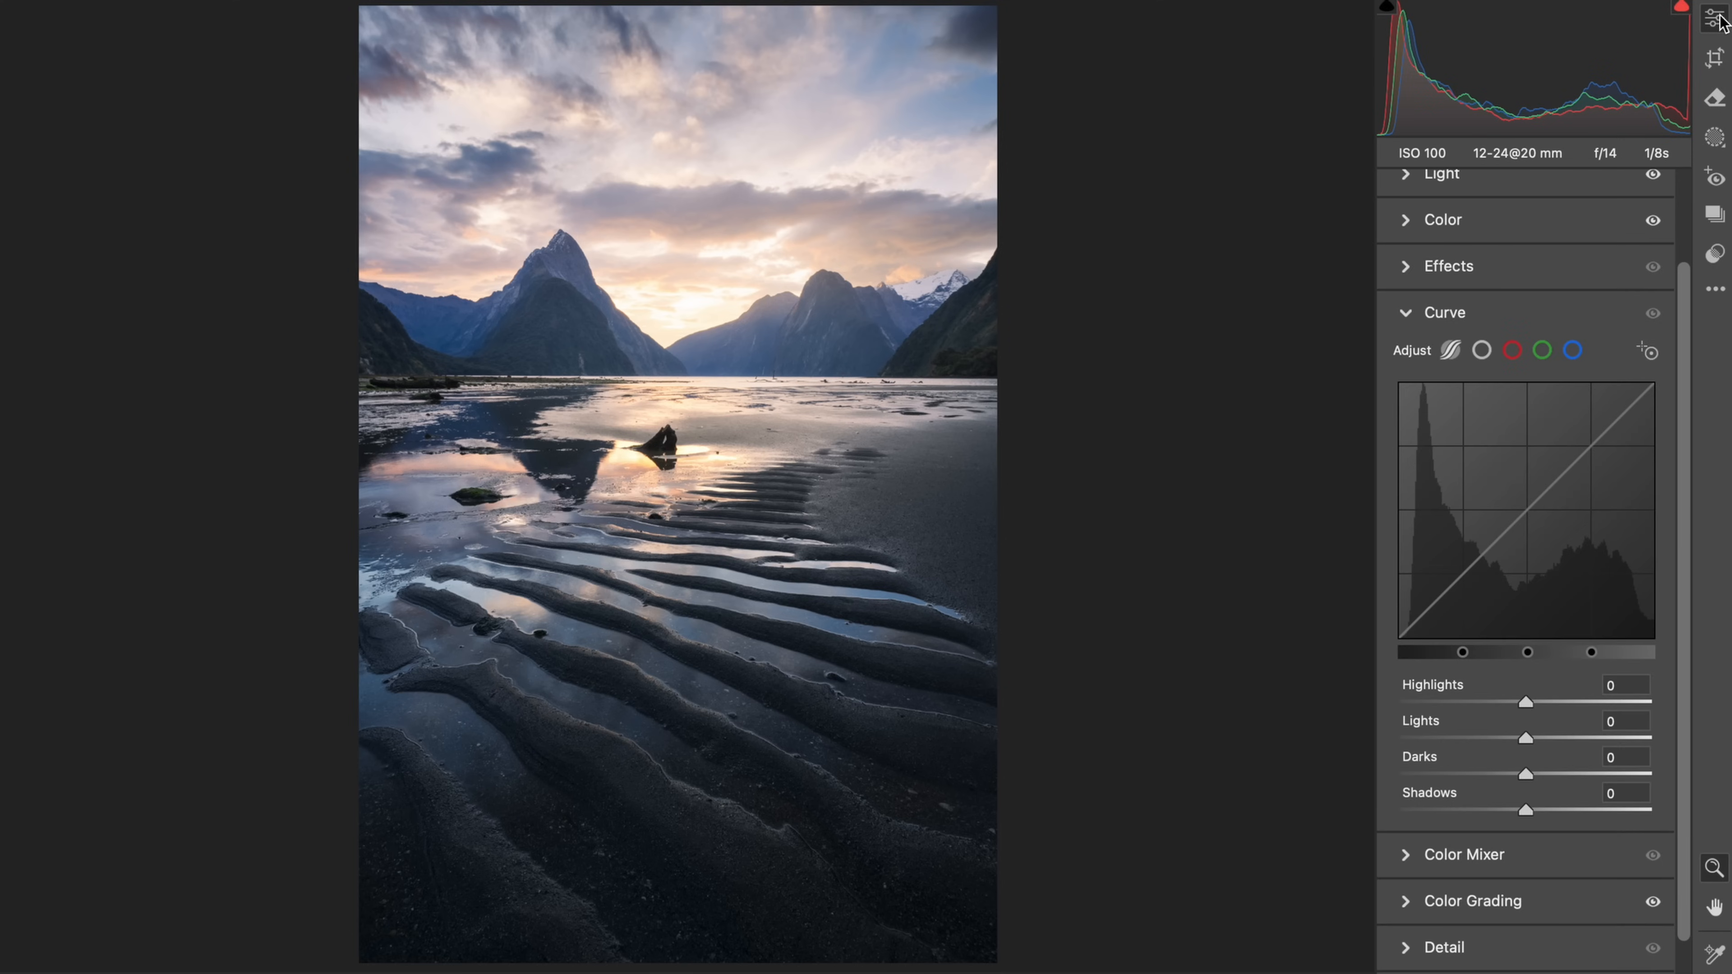
# Step: Set the global Tint to +11 and the Temperature to 6400
pyautogui.click(1442, 330)
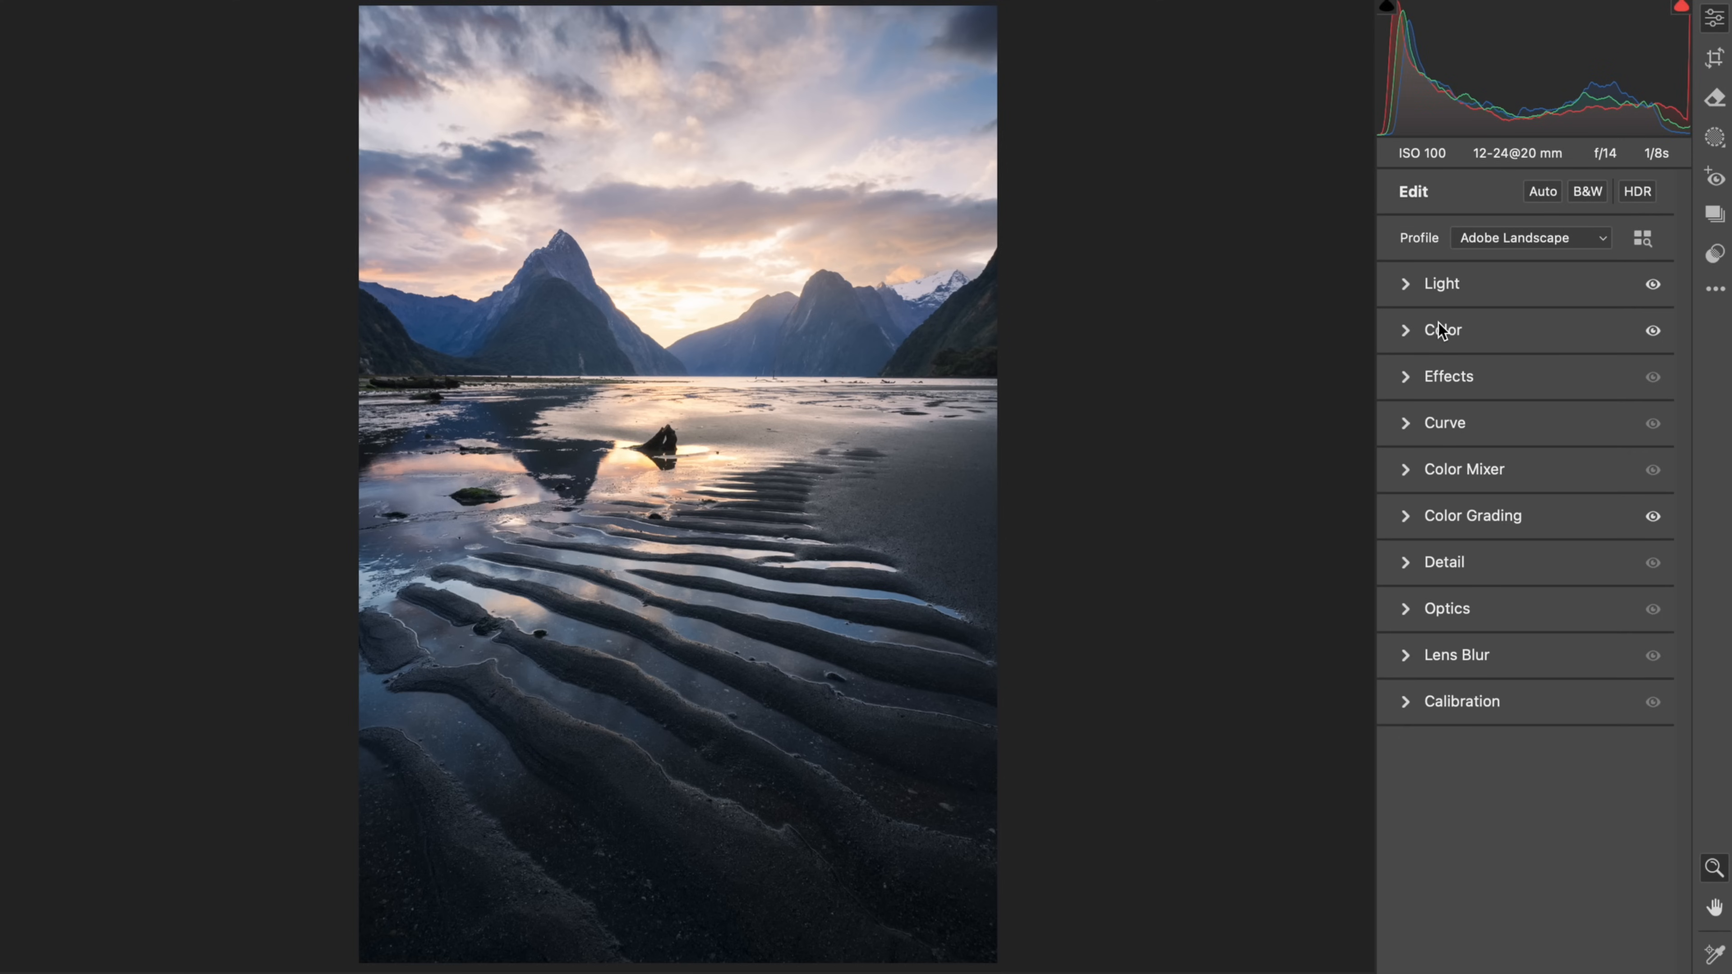
pyautogui.click(1442, 330)
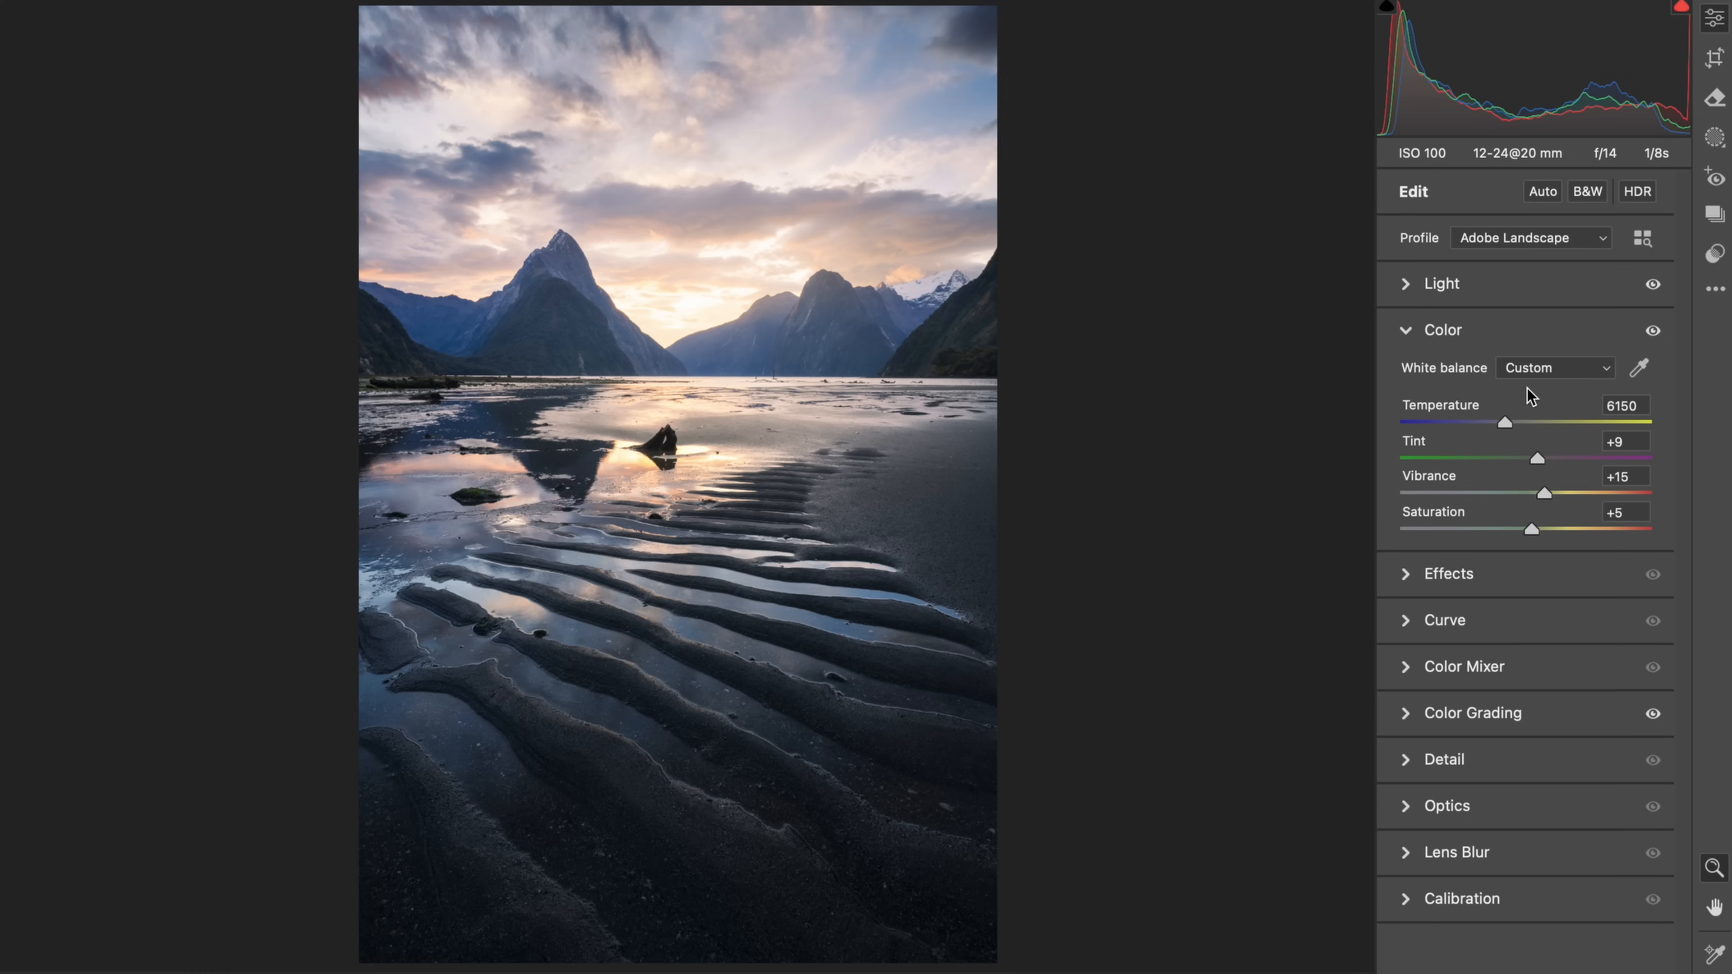
pyautogui.click(1540, 459)
pyautogui.moveTo(1540, 457); pyautogui.dragTo(1512, 423)
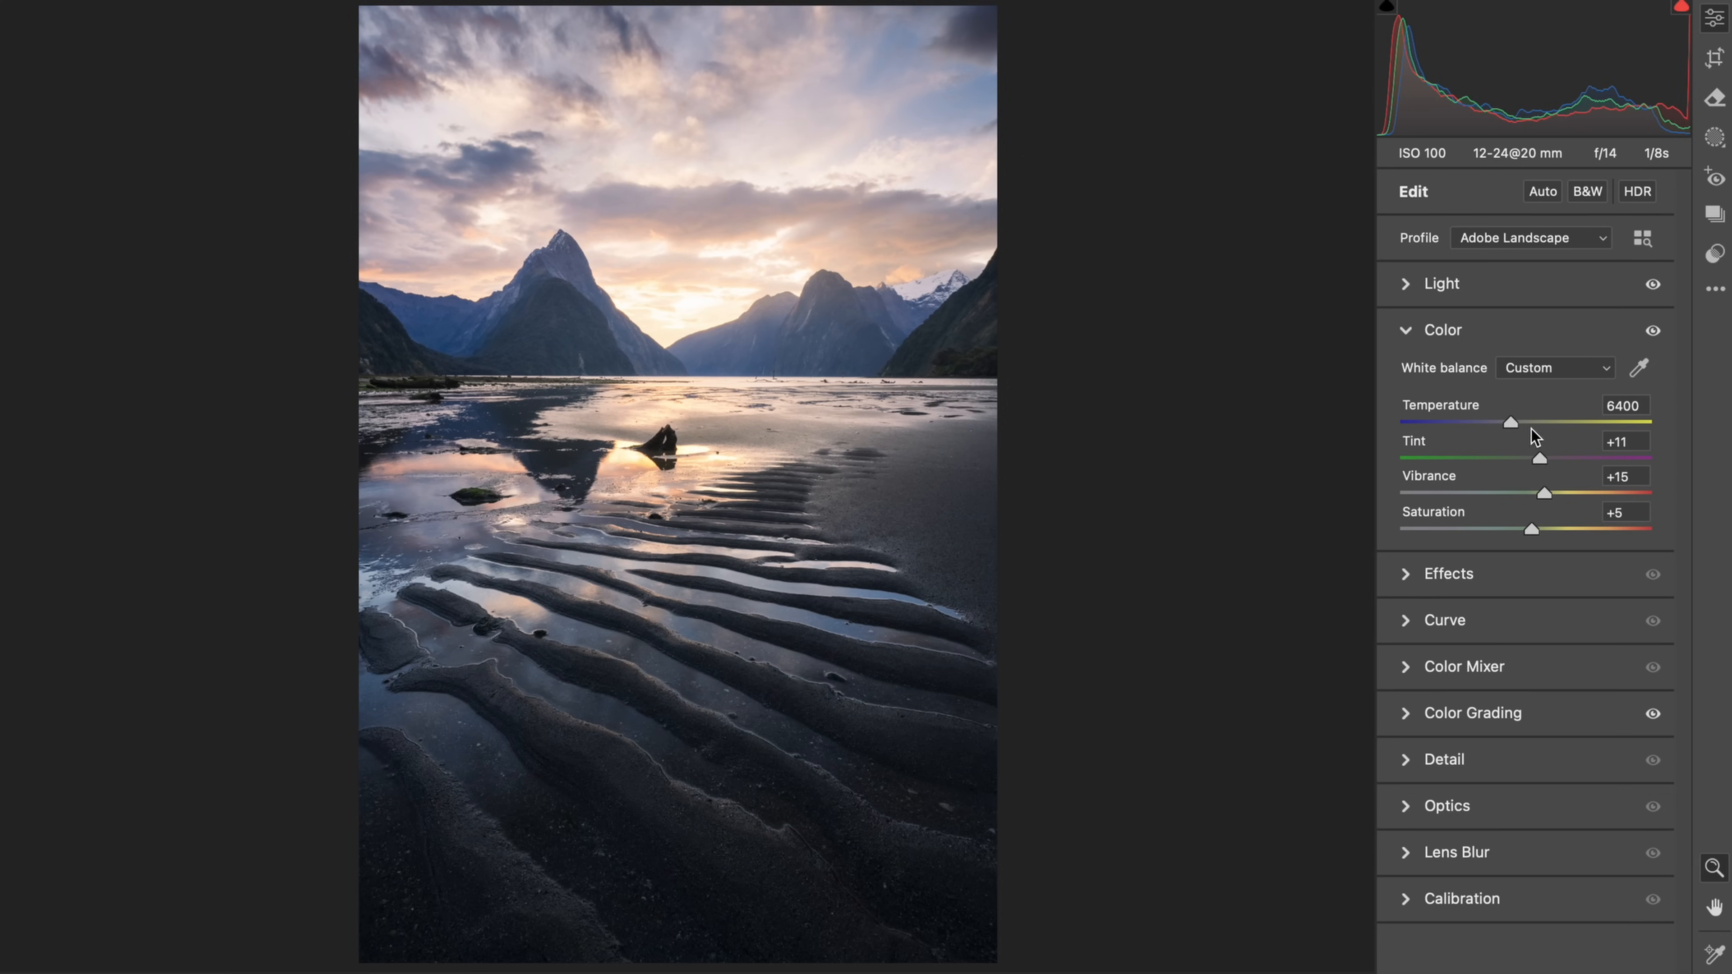
# Step: Shift the Color Grading highlights hue slightly toward a deeper orange
pyautogui.click(1536, 333)
pyautogui.click(1512, 510)
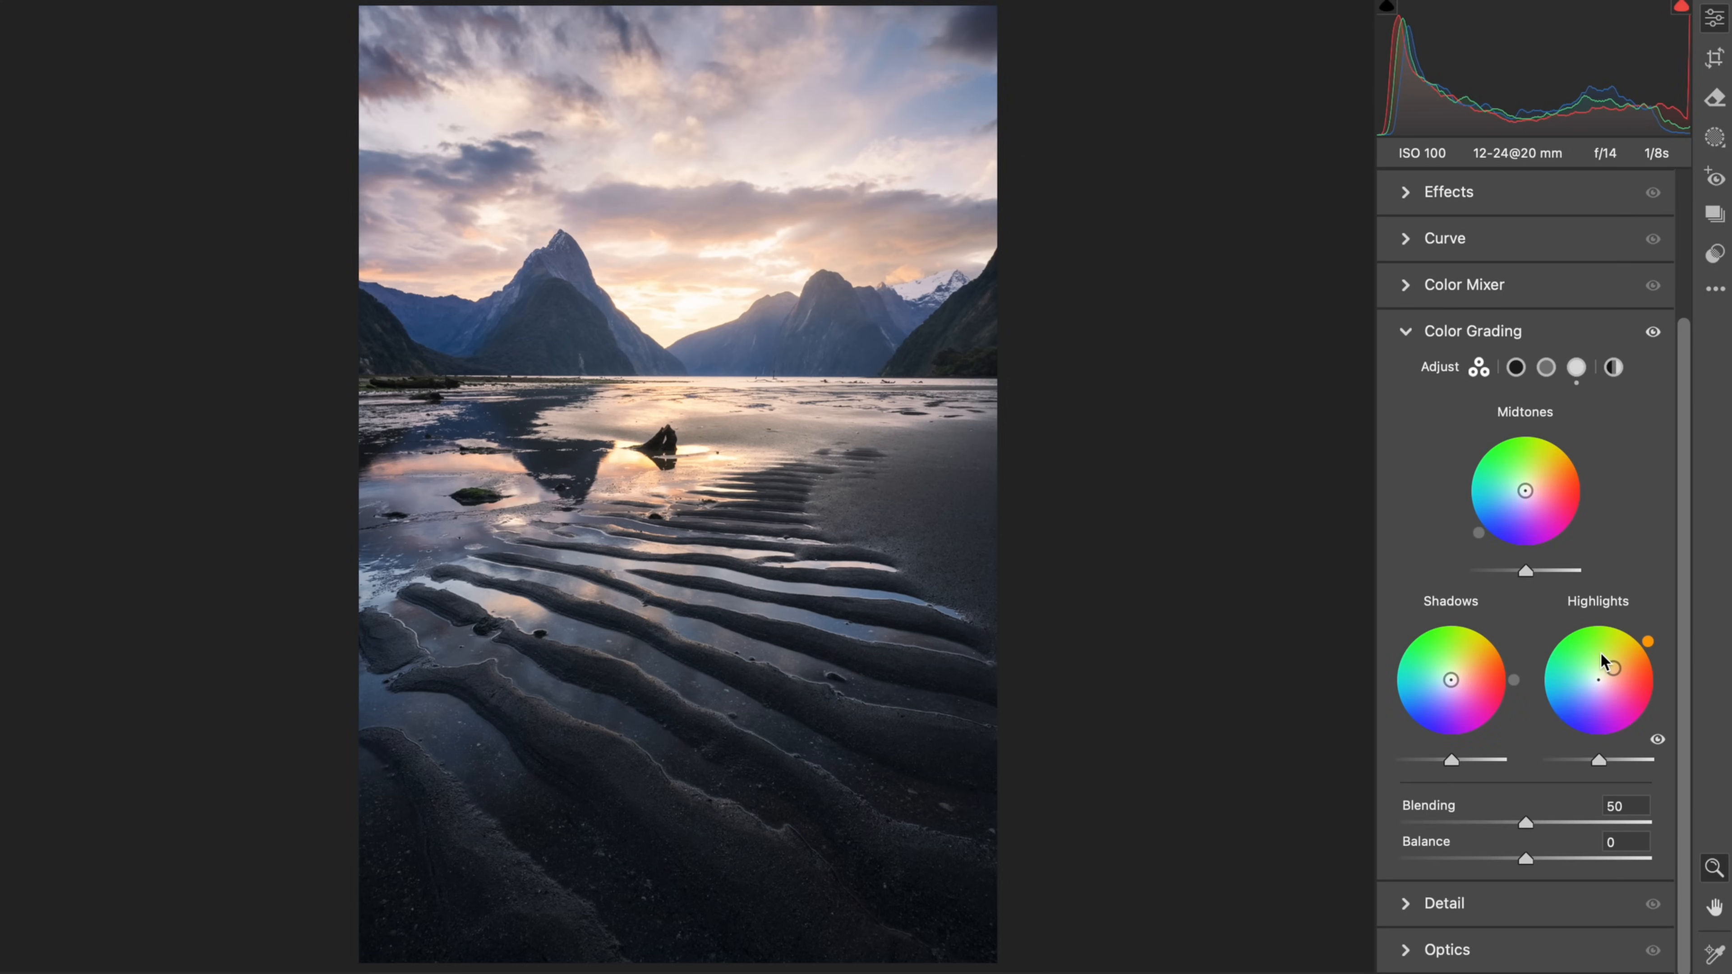
pyautogui.click(1649, 644)
pyautogui.moveTo(1651, 648); pyautogui.dragTo(1616, 668)
# Step: Try an orange midtones tint, reset it, and grade the shadows blue with hue 223 and saturation 14
pyautogui.moveTo(1526, 497); pyautogui.dragTo(1557, 471)
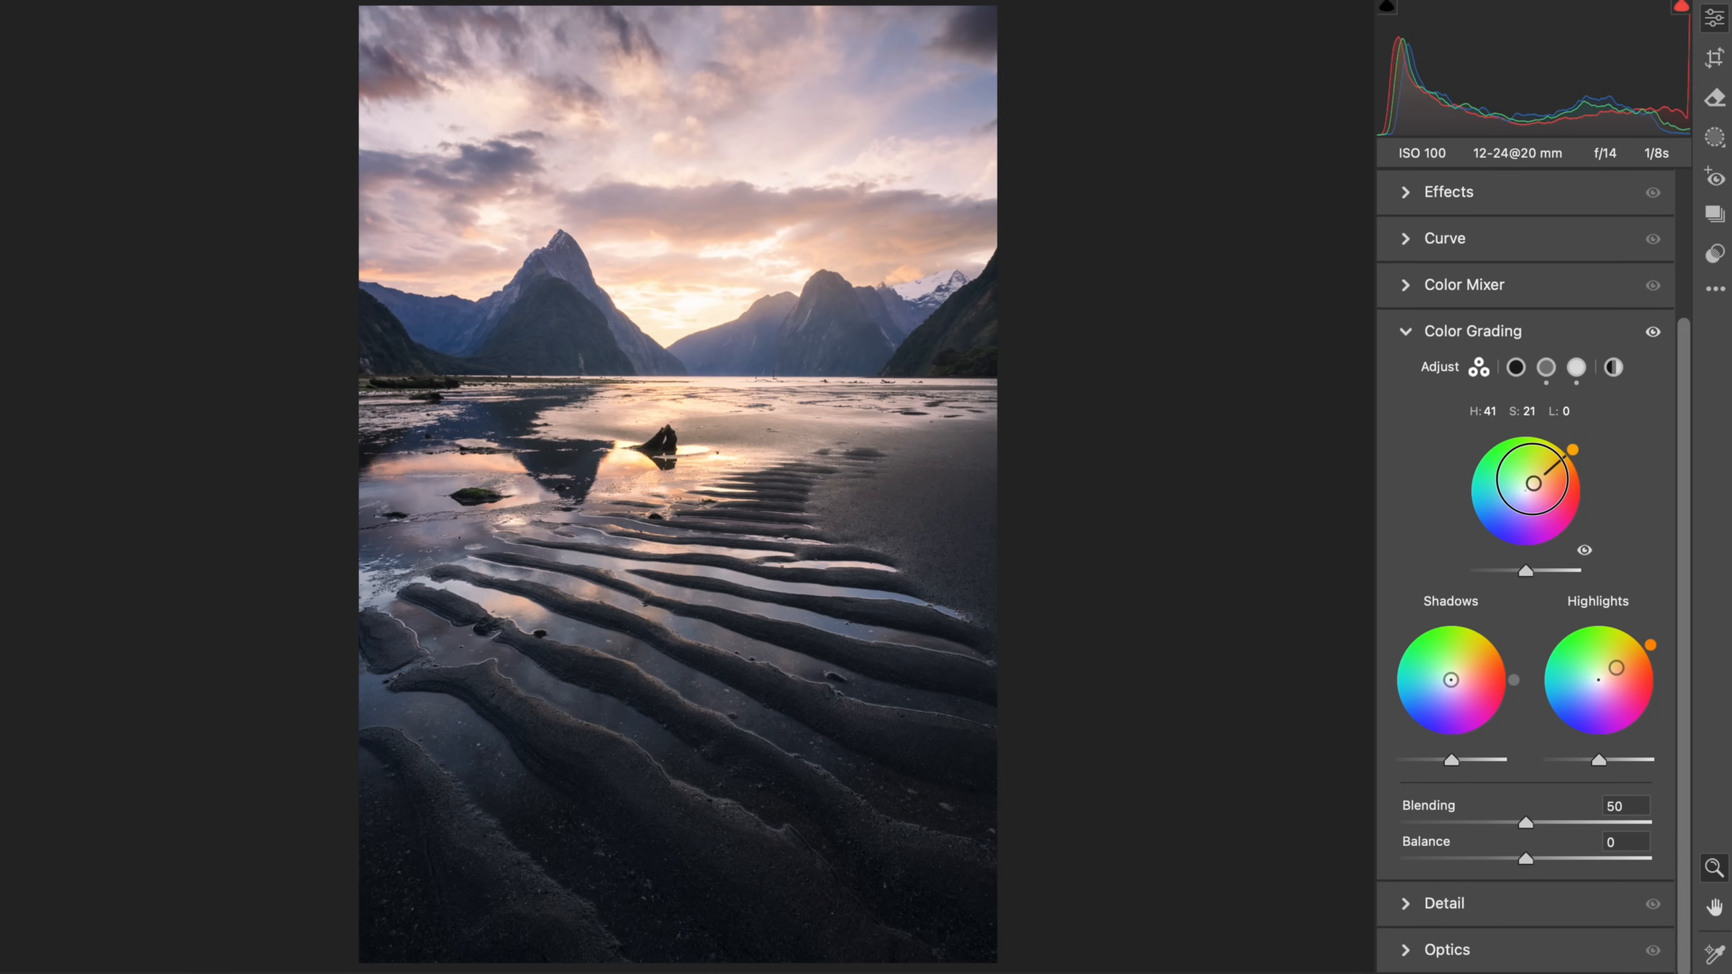
pyautogui.doubleClick(1531, 486)
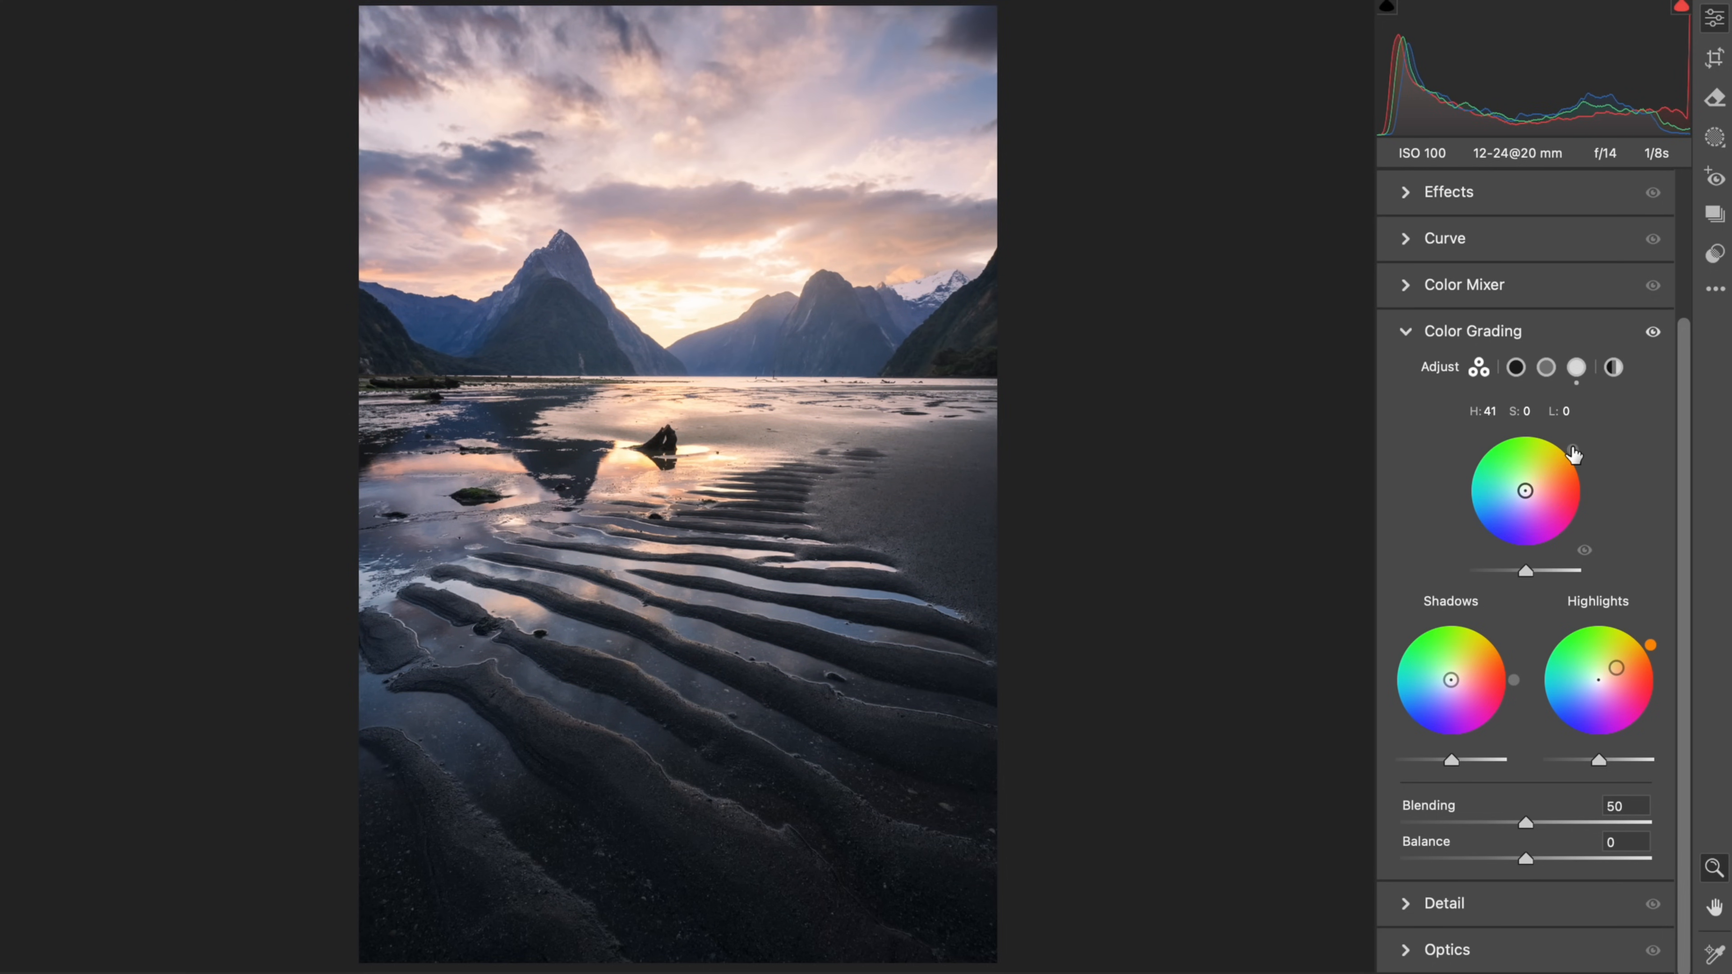
pyautogui.moveTo(1513, 680); pyautogui.dragTo(1446, 685)
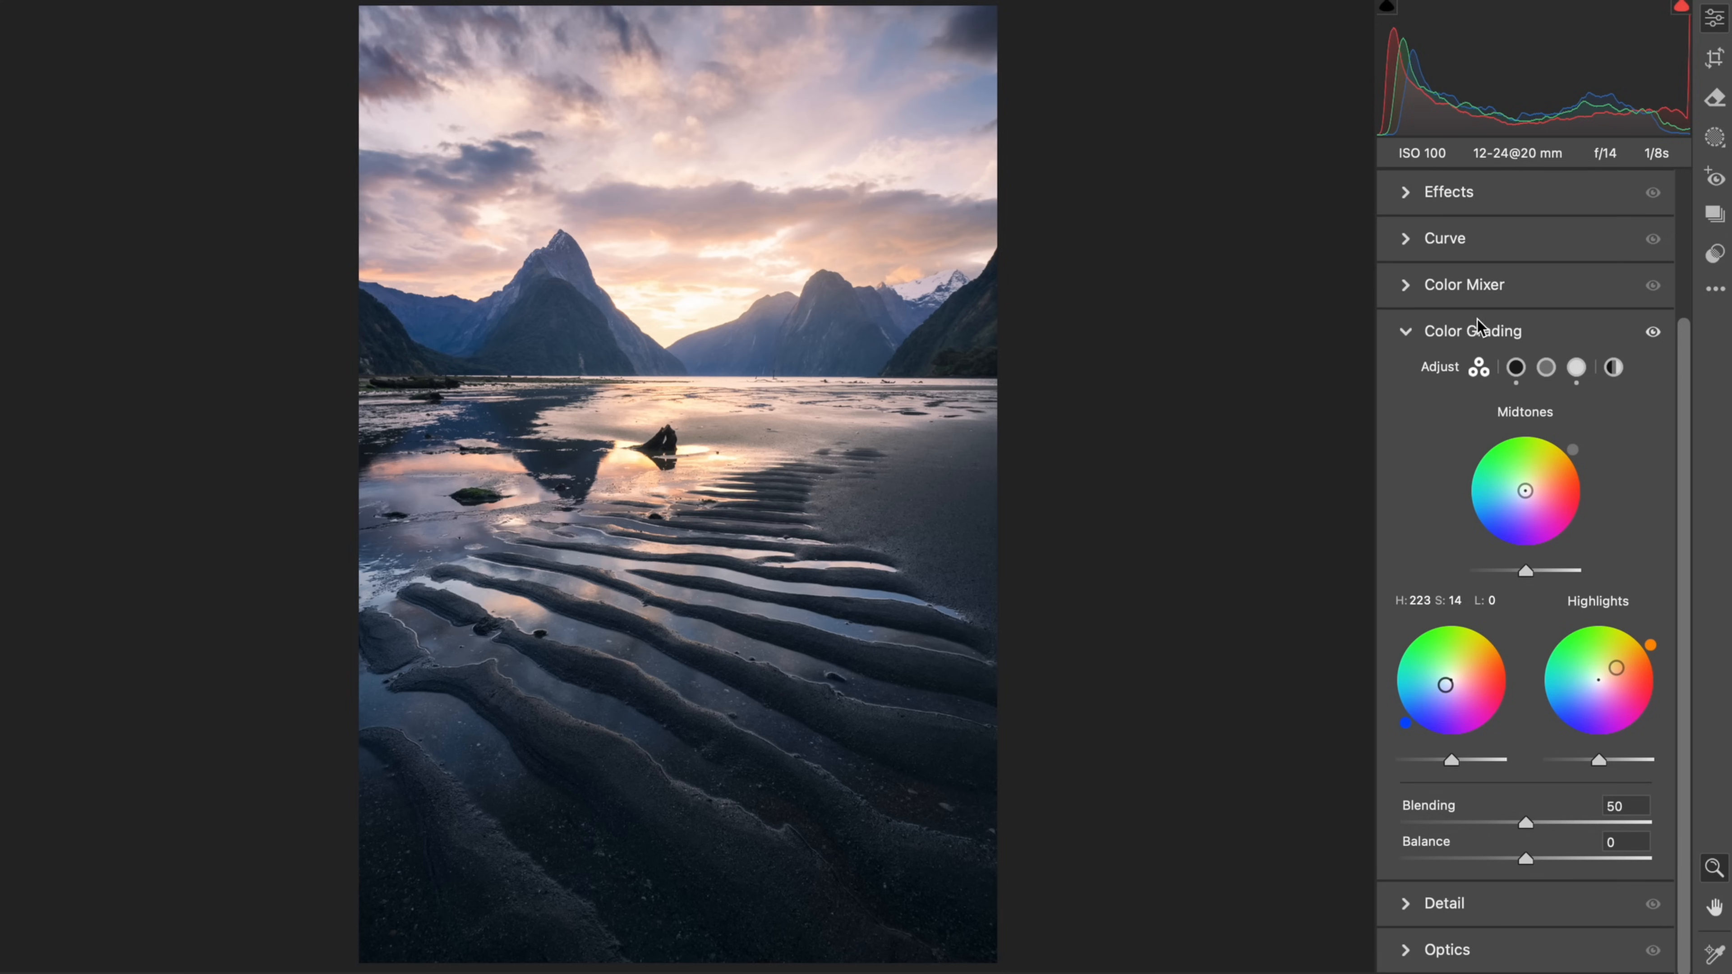
pyautogui.click(1458, 331)
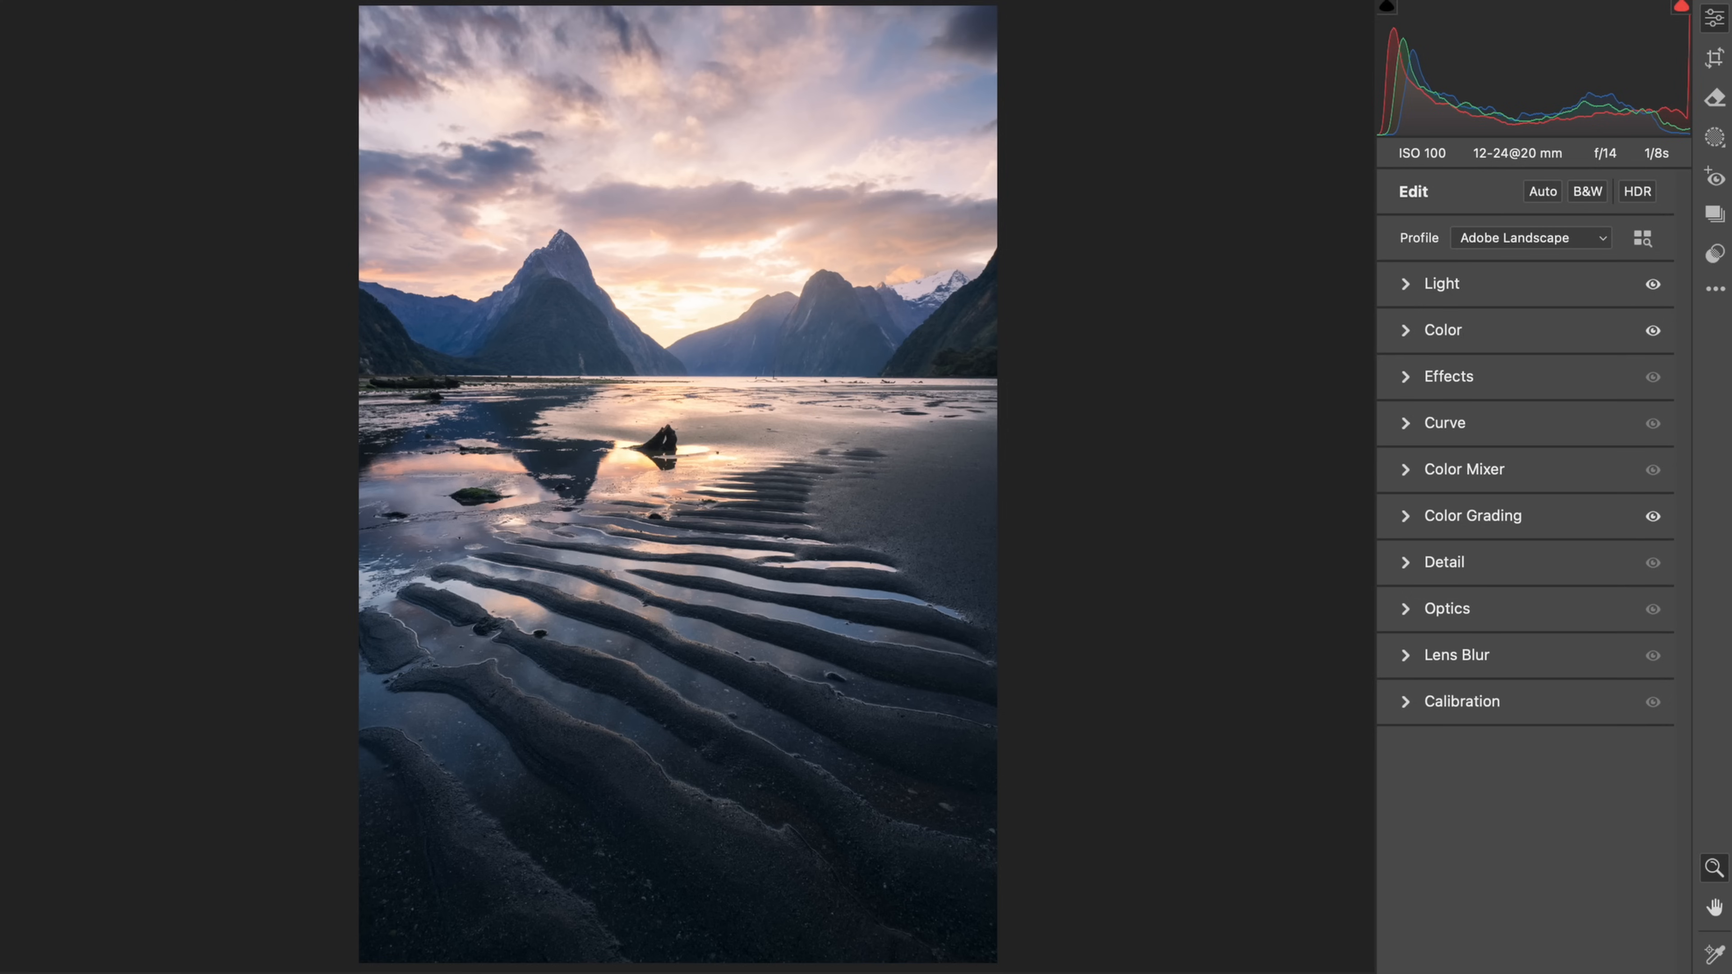
# Step: Compare the photo with all masks hidden and shown, and with the horizon glow mask hidden and shown
pyautogui.click(1715, 136)
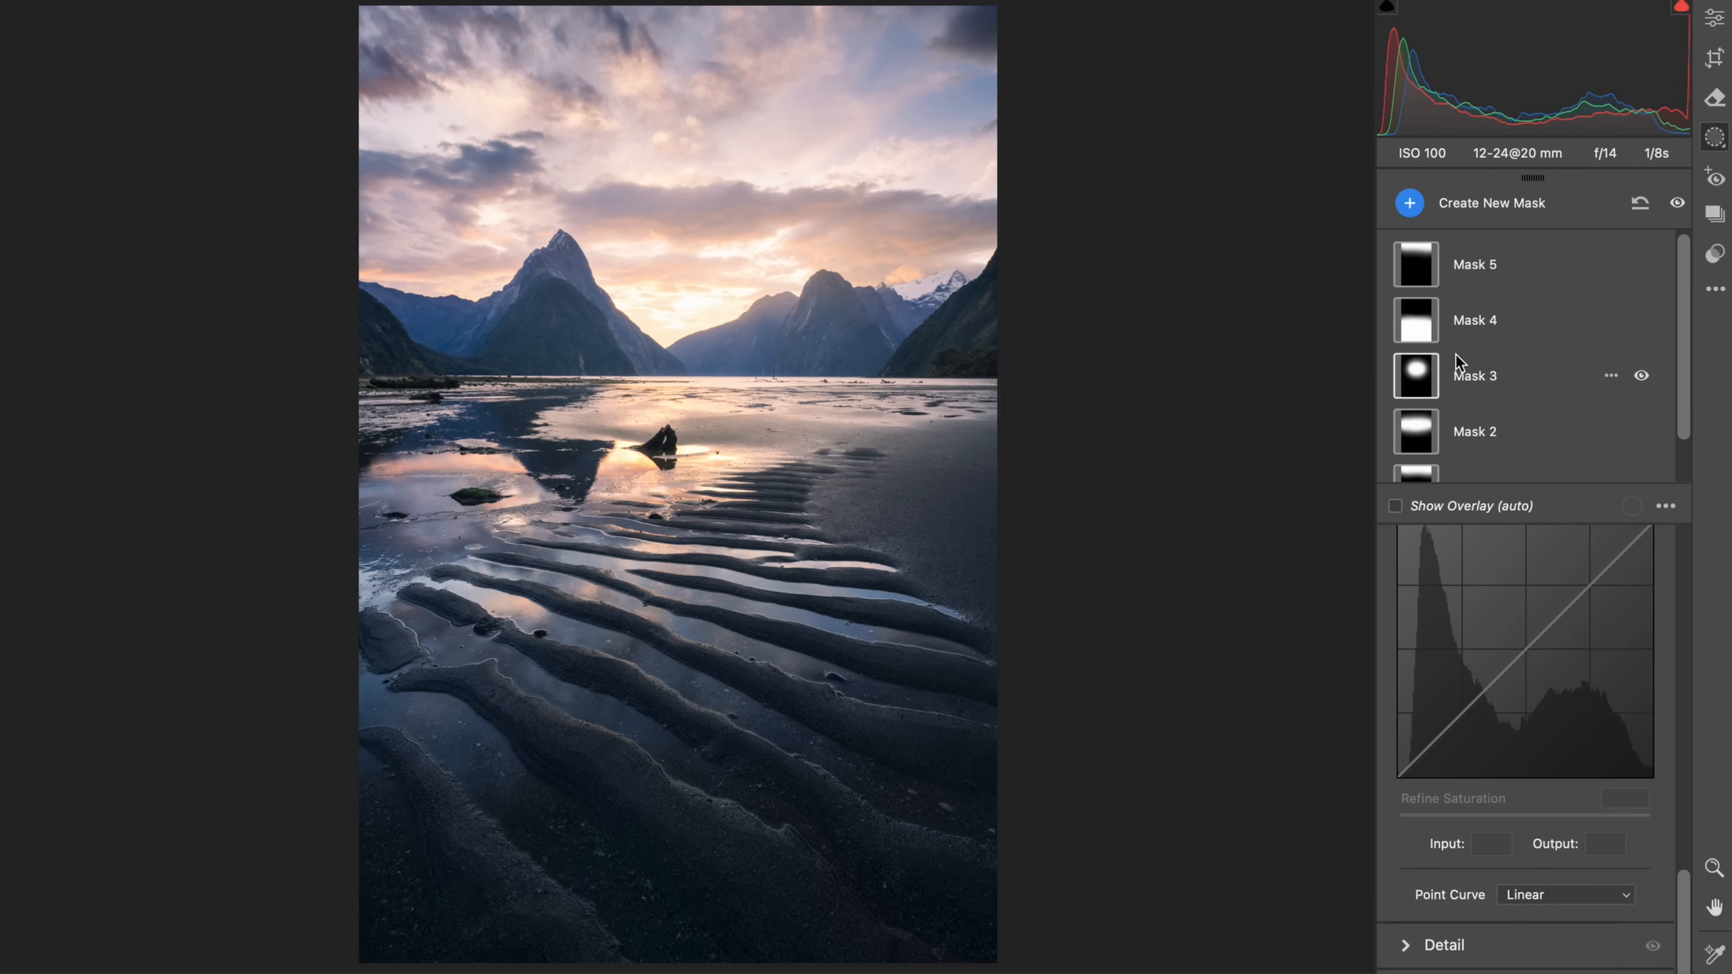
pyautogui.scroll(-1, 1456, 355)
pyautogui.scroll(1, 1458, 351)
pyautogui.click(1677, 205)
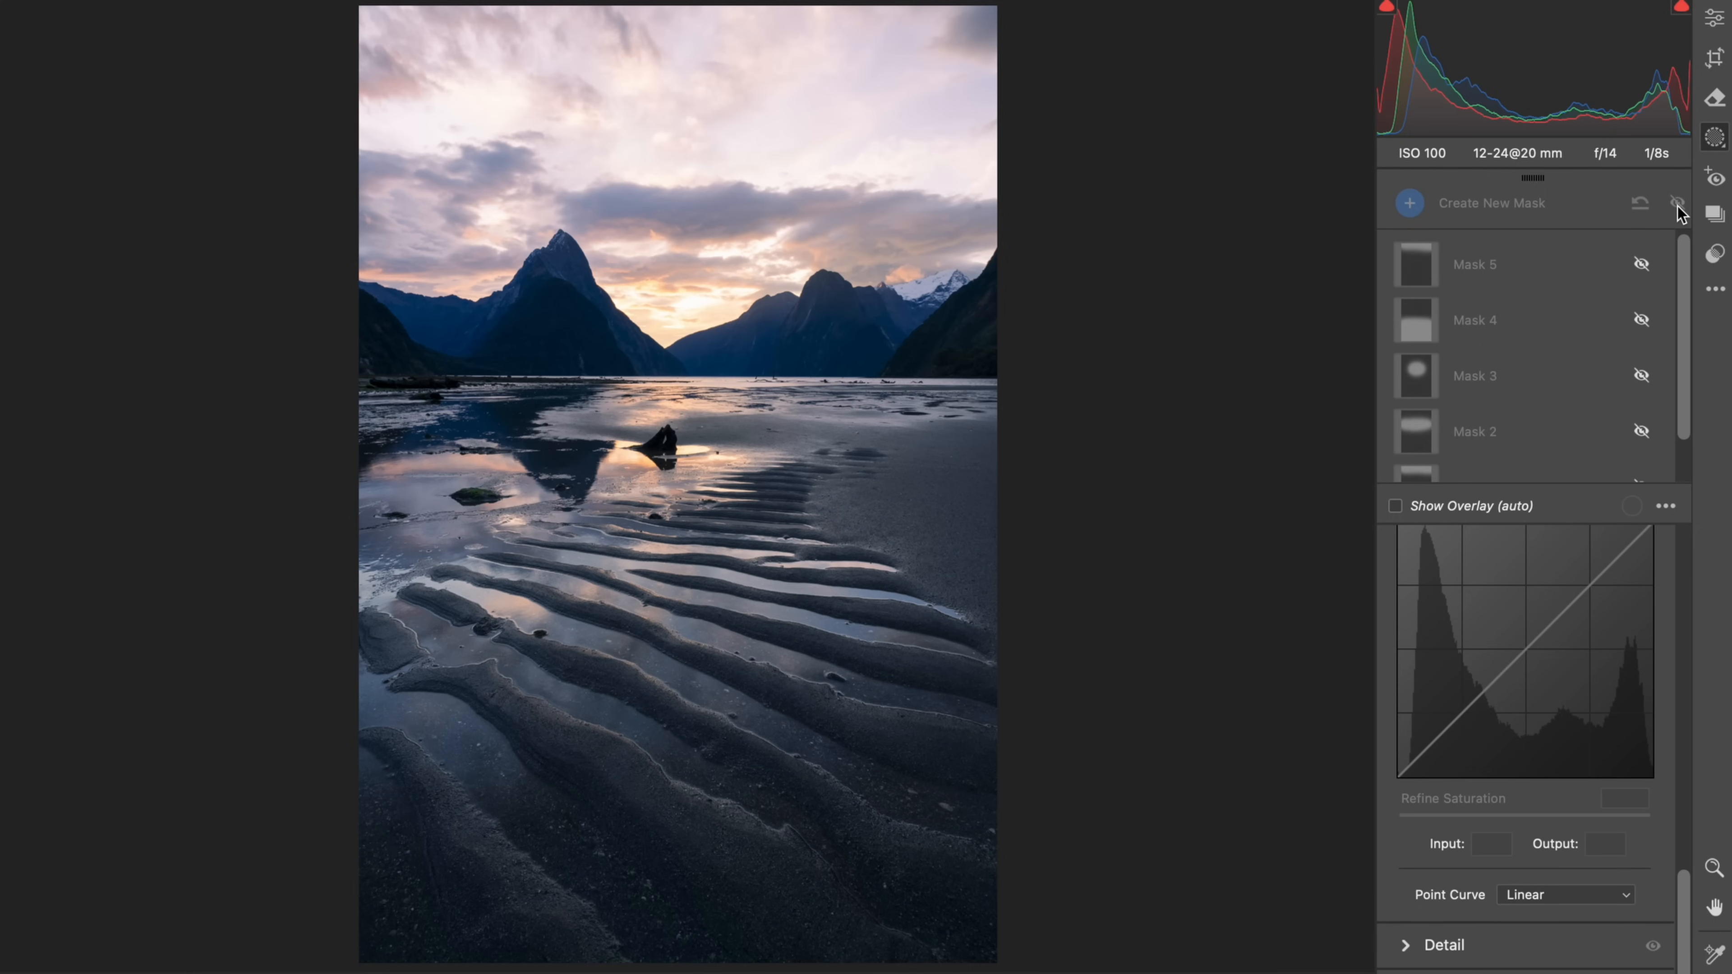
pyautogui.click(1677, 205)
pyautogui.click(1678, 208)
pyautogui.click(1678, 208)
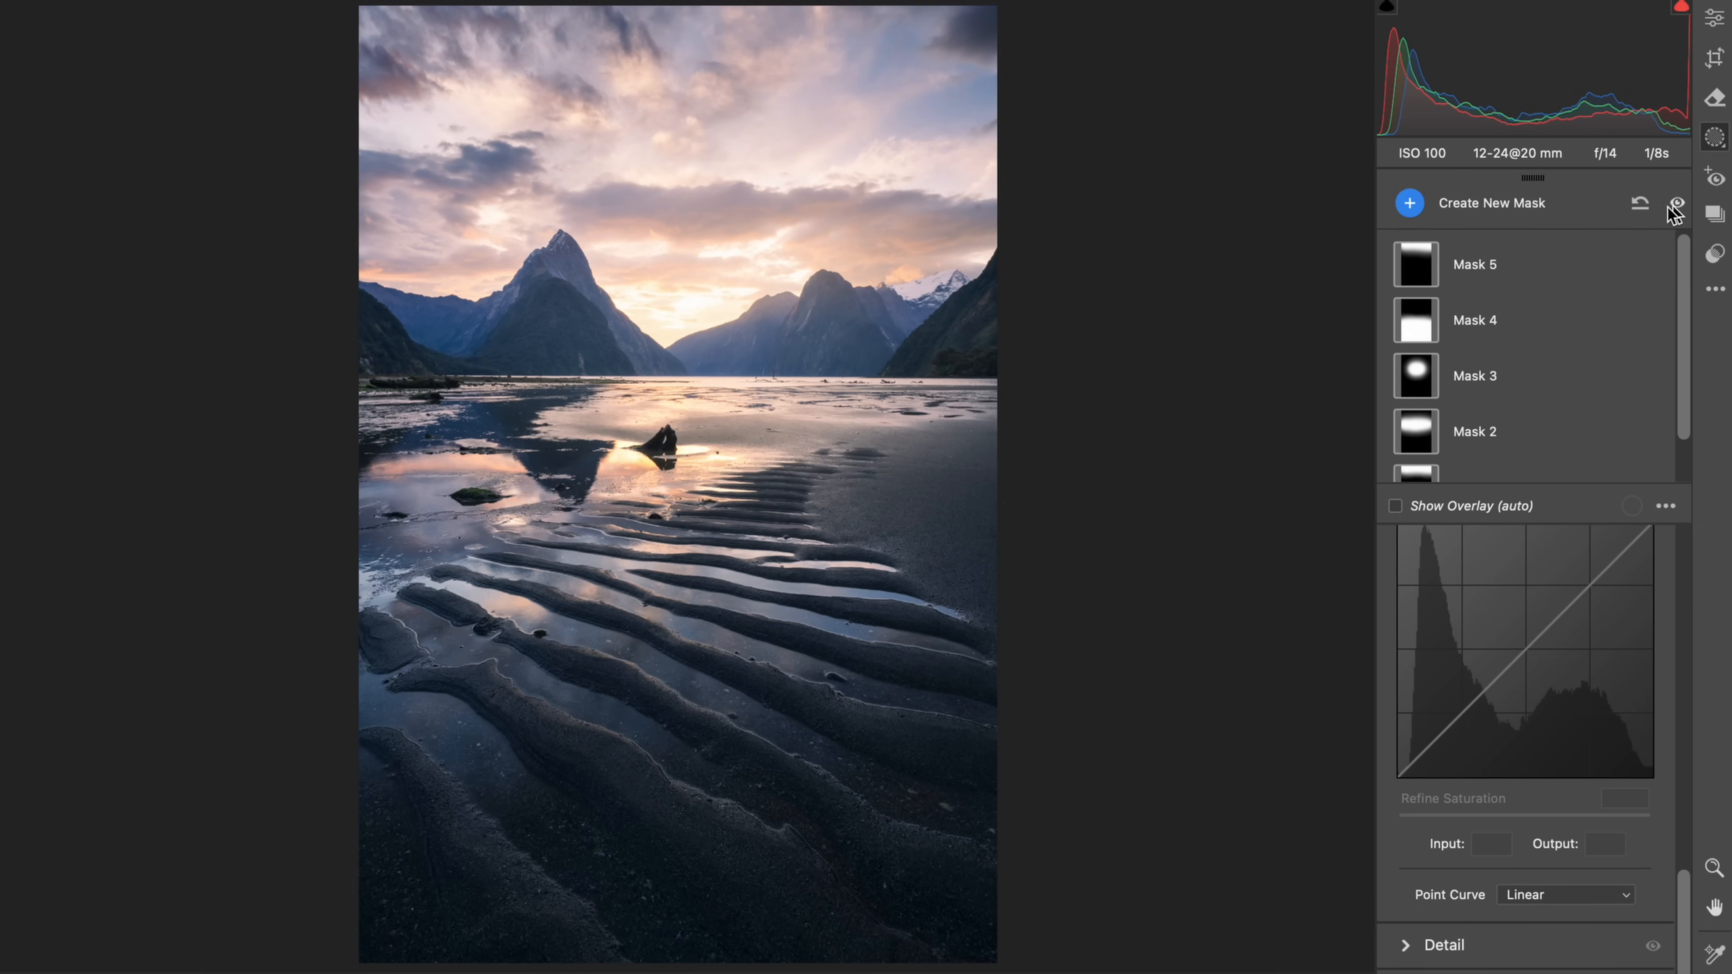
pyautogui.scroll(-1, 1548, 307)
pyautogui.moveTo(1421, 330)
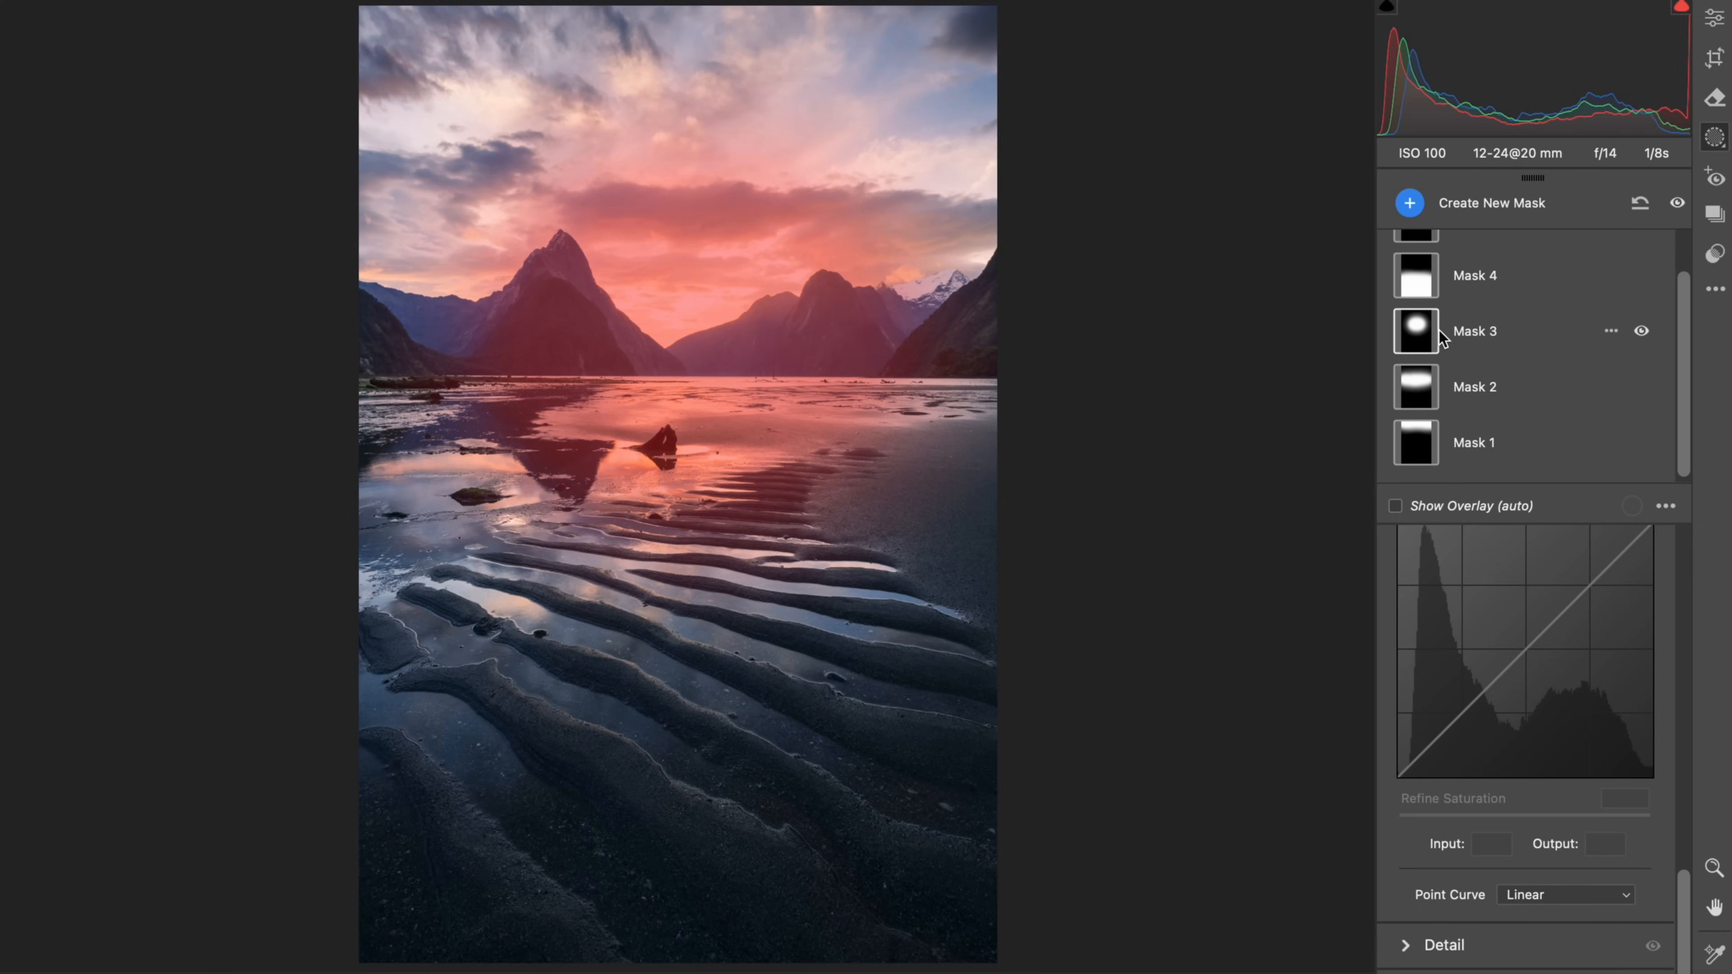
pyautogui.click(1642, 332)
pyautogui.click(1642, 333)
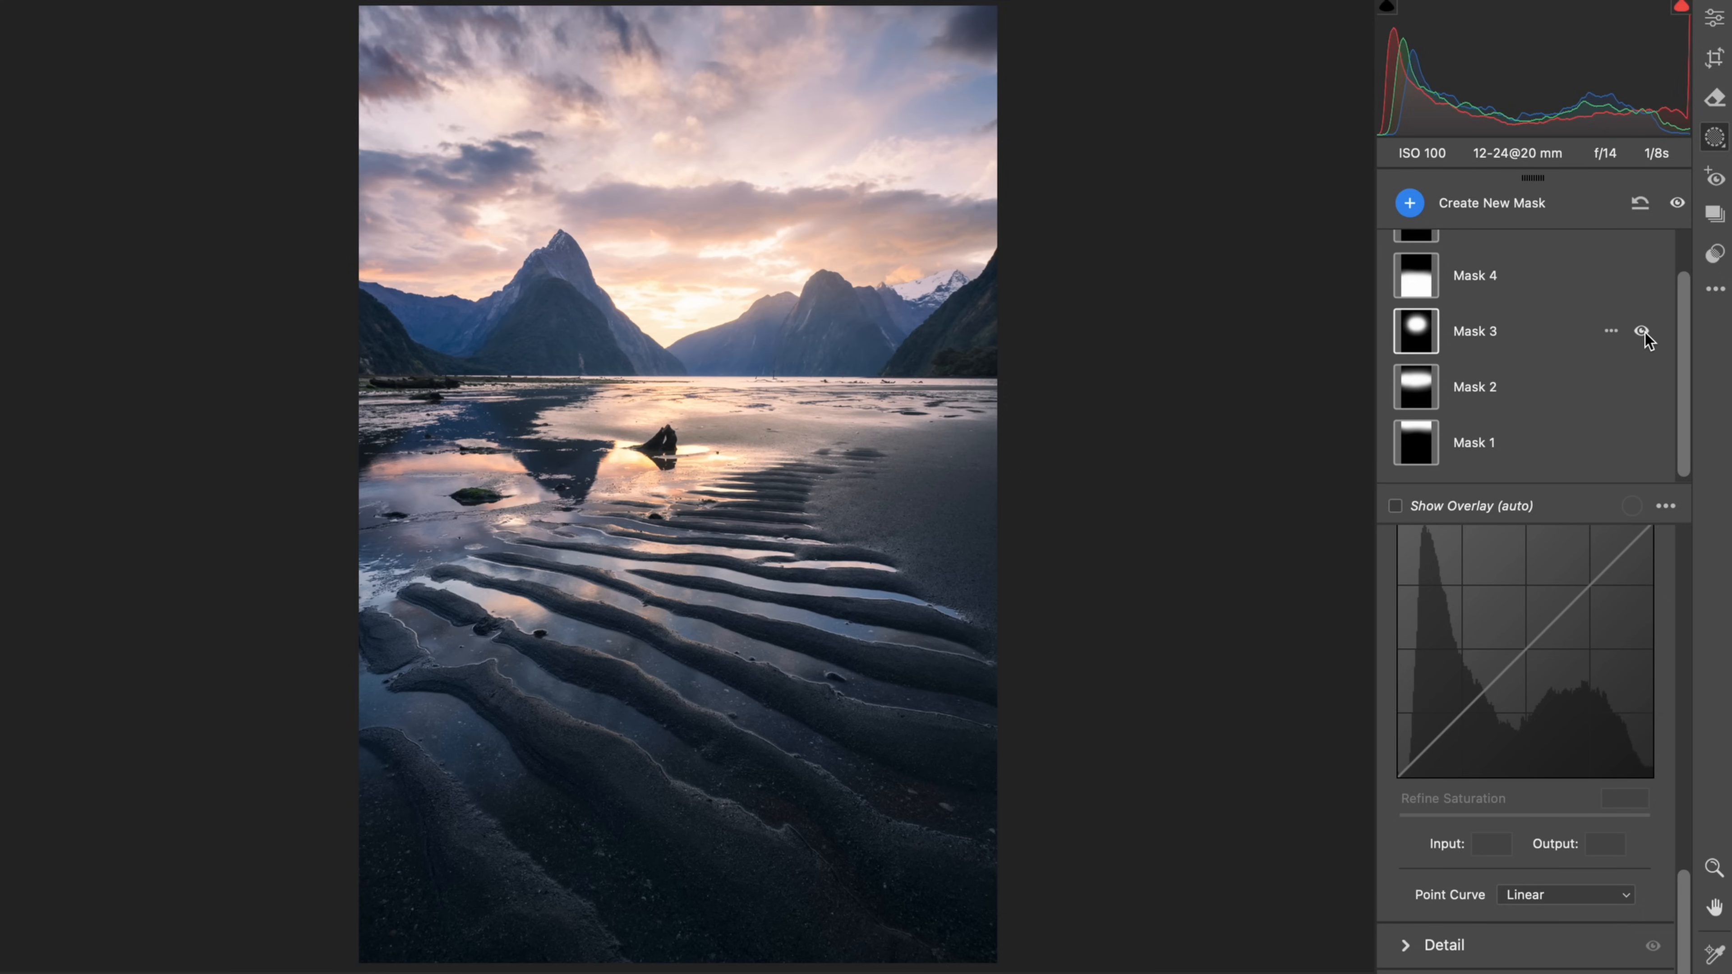
pyautogui.click(1642, 332)
pyautogui.click(1642, 331)
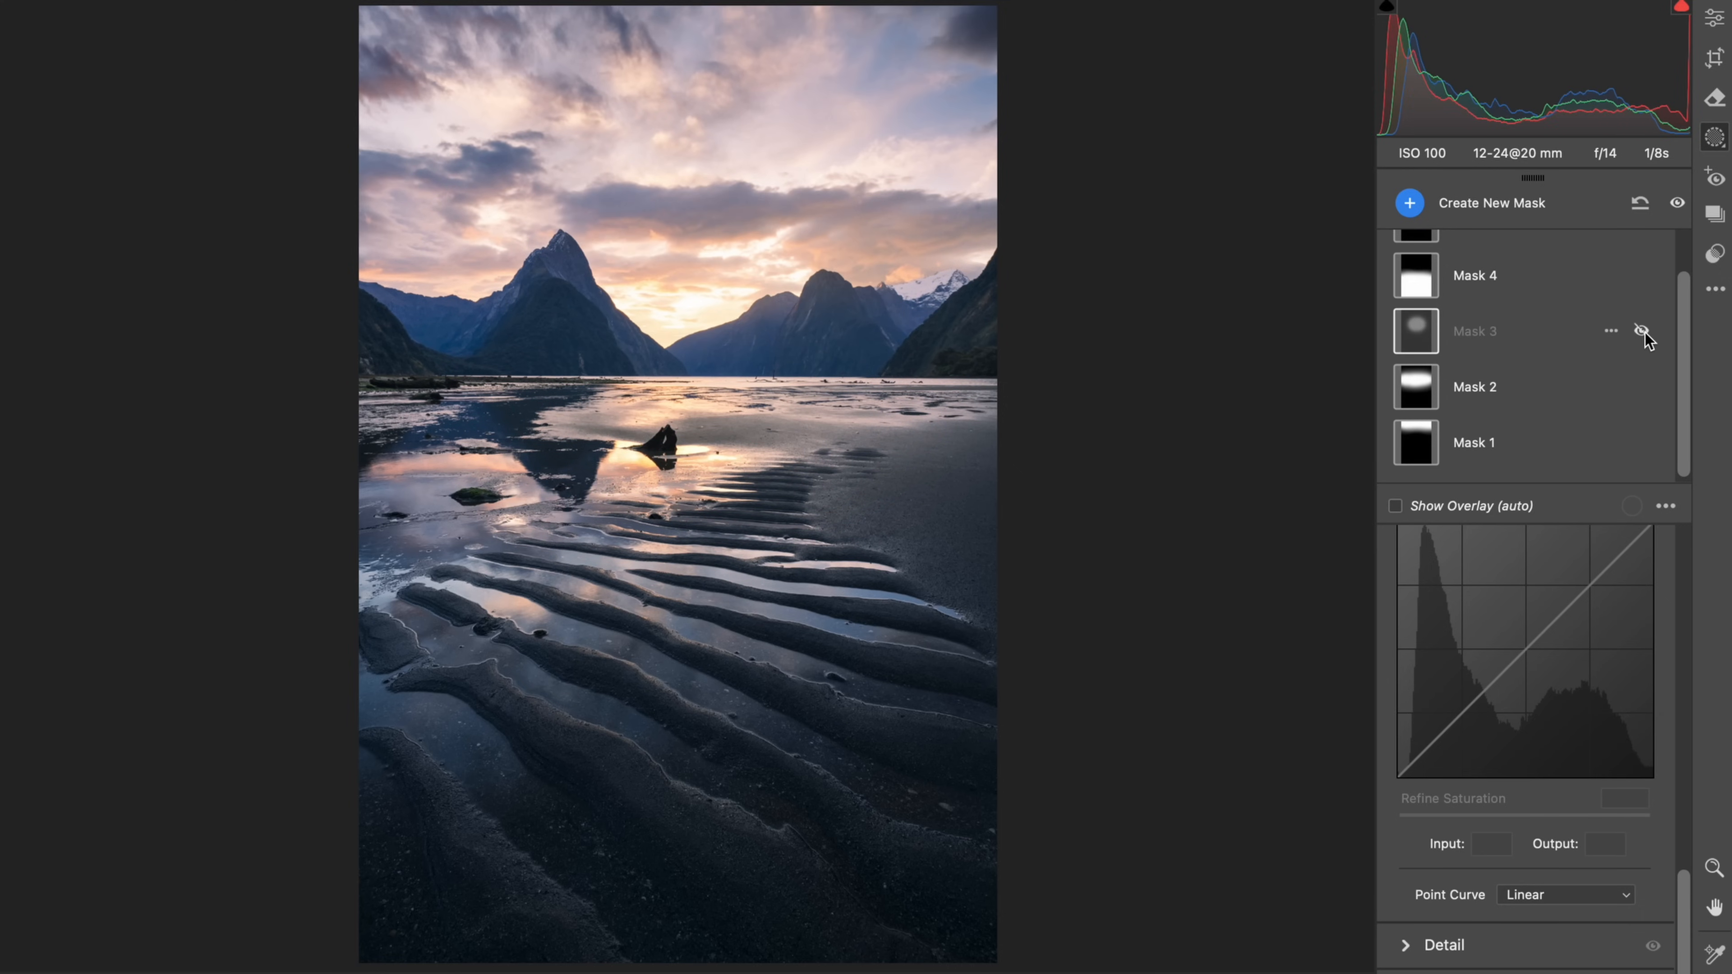
pyautogui.click(1642, 331)
# Step: Set the Dehaze of Mask 3 over the horizon glow to -8
pyautogui.click(1423, 339)
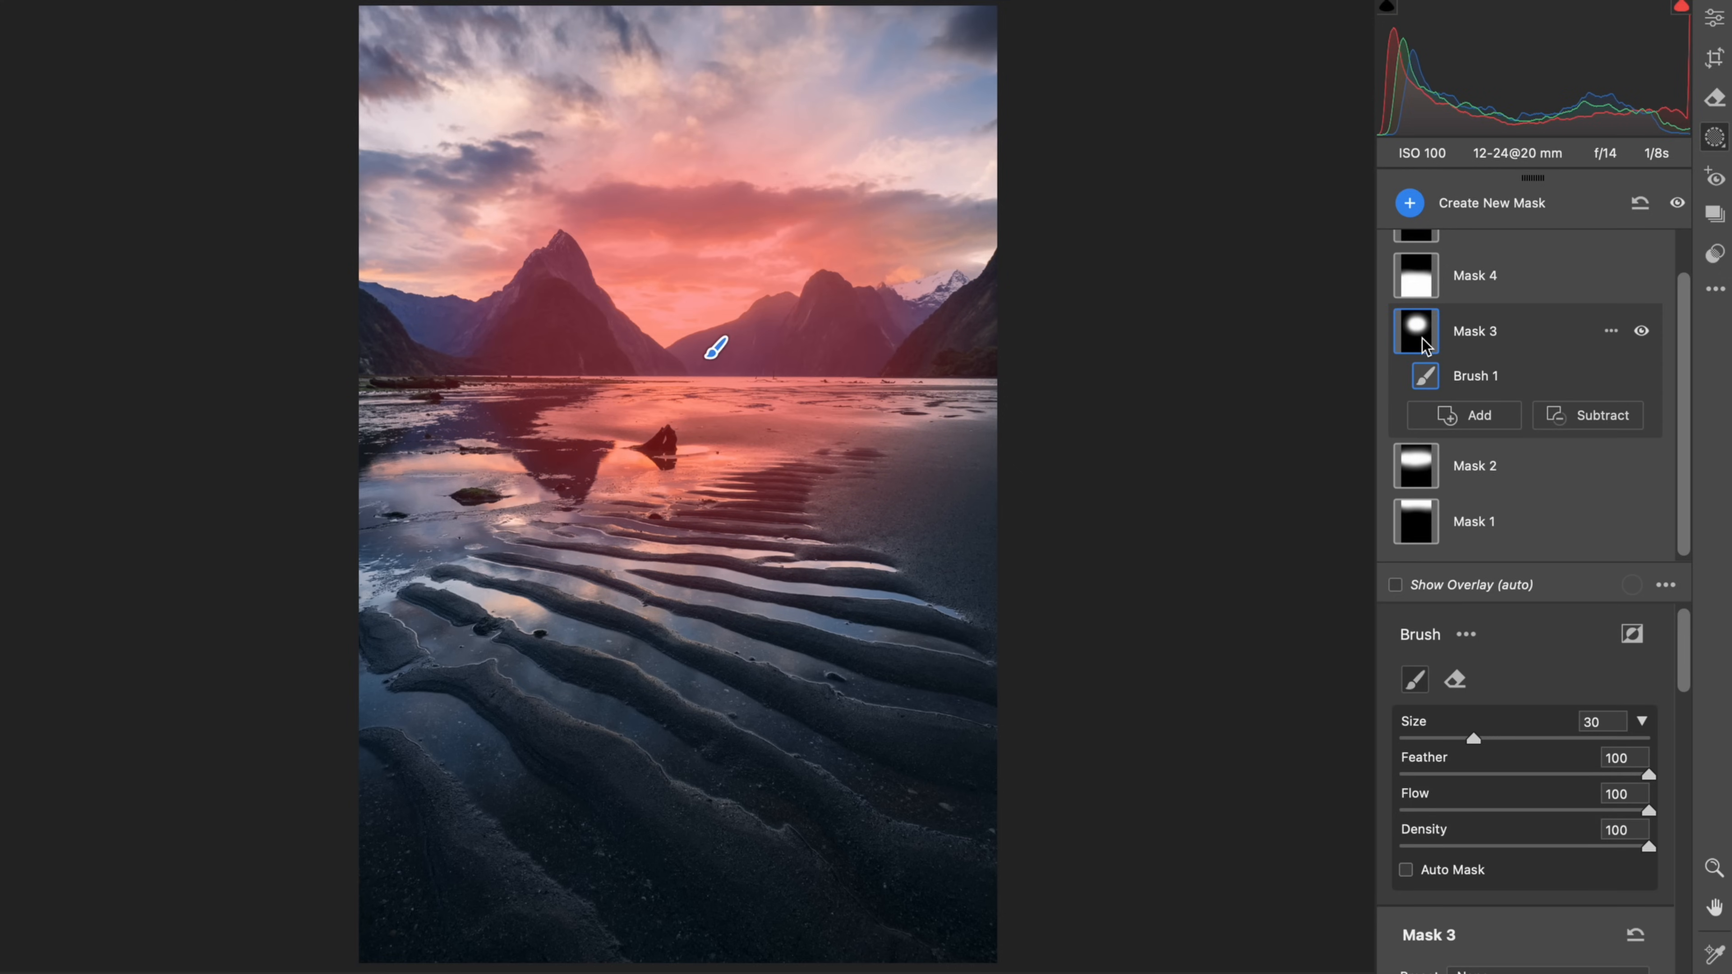
pyautogui.scroll(-10, 1524, 760)
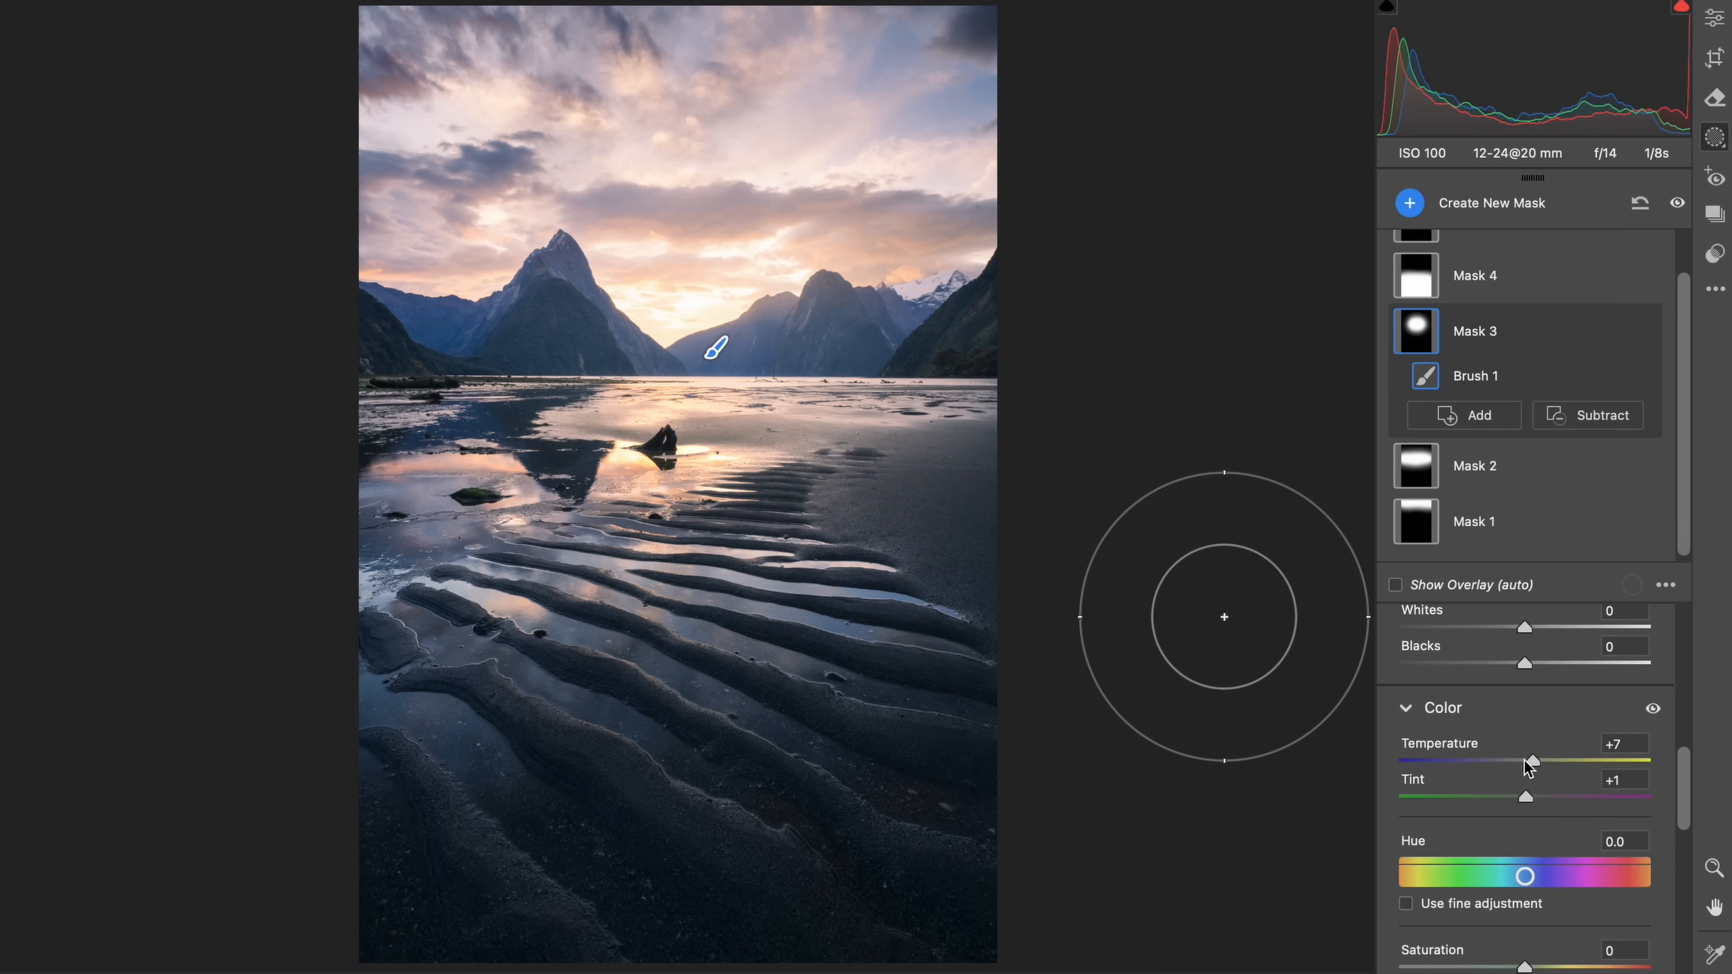
pyautogui.scroll(-4, 1525, 759)
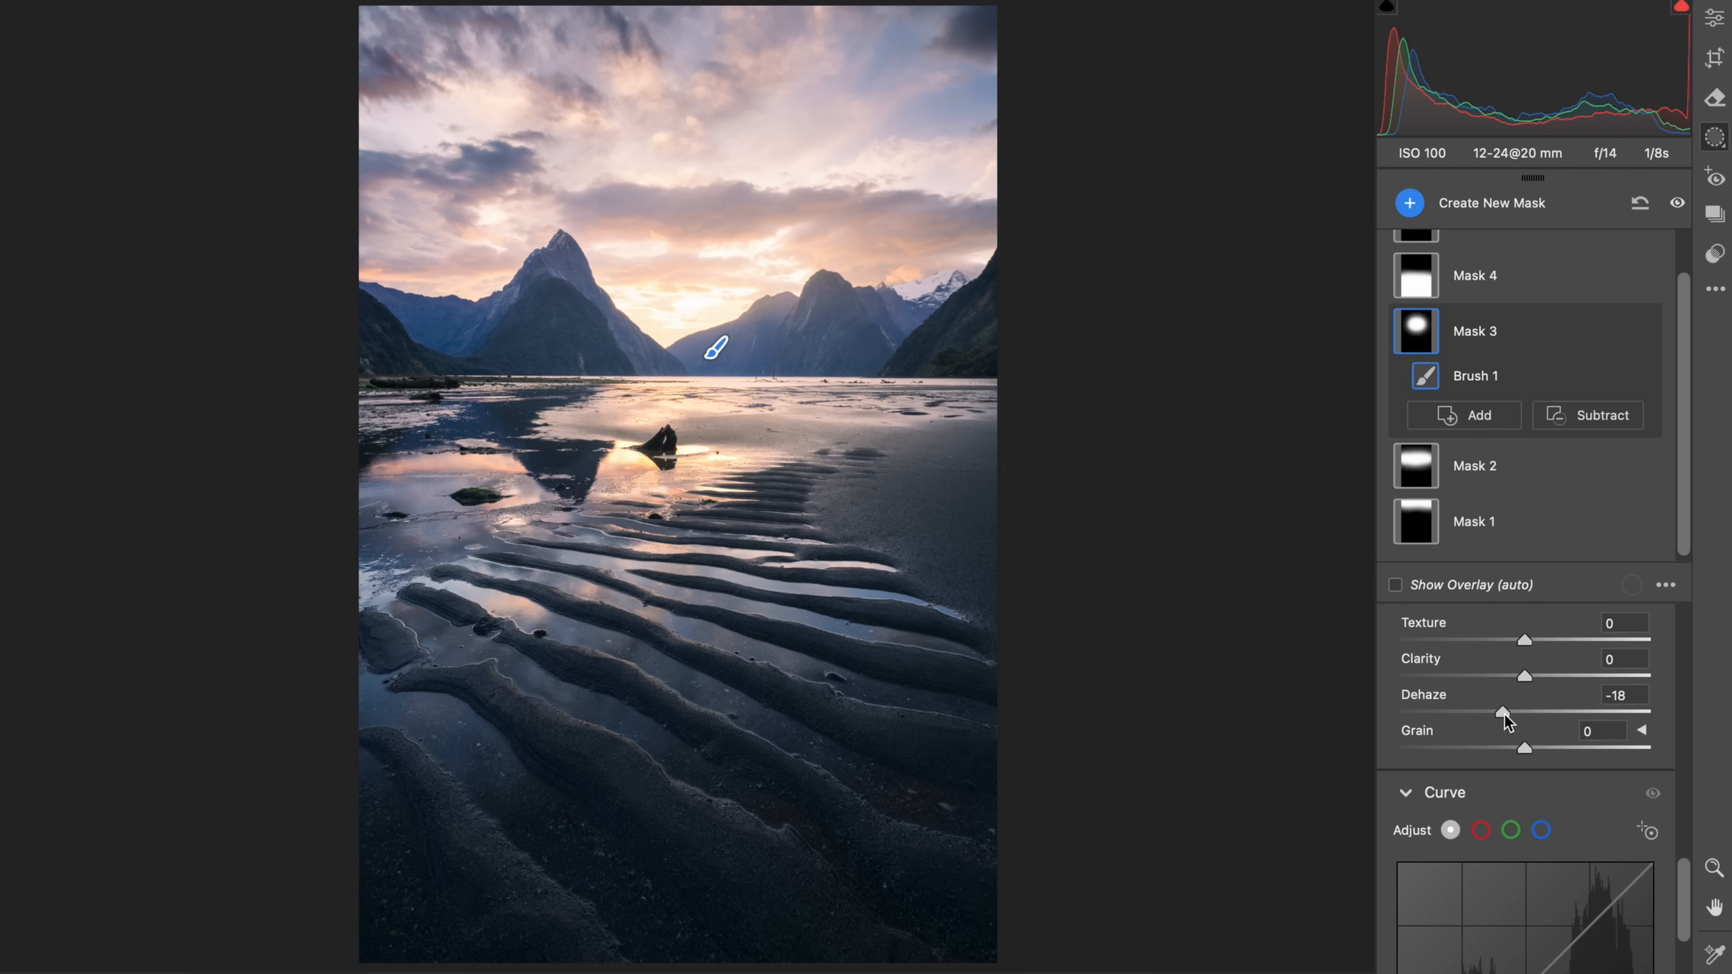
pyautogui.moveTo(1504, 715); pyautogui.dragTo(1517, 716)
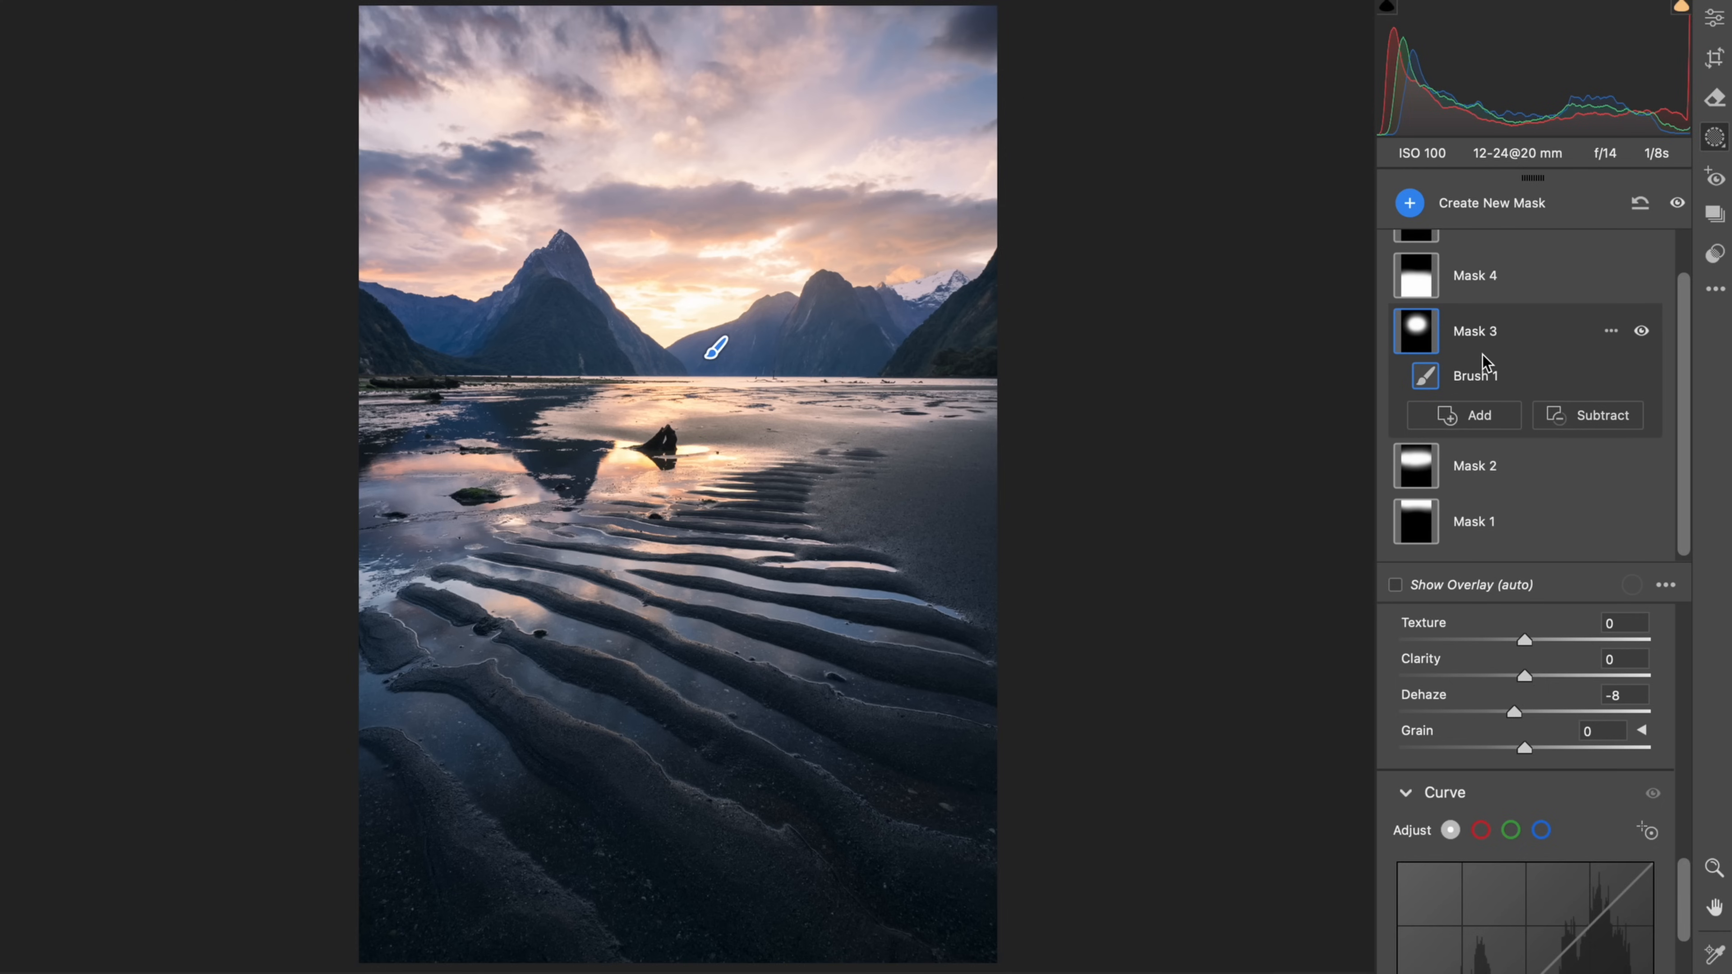
pyautogui.scroll(2, 1482, 358)
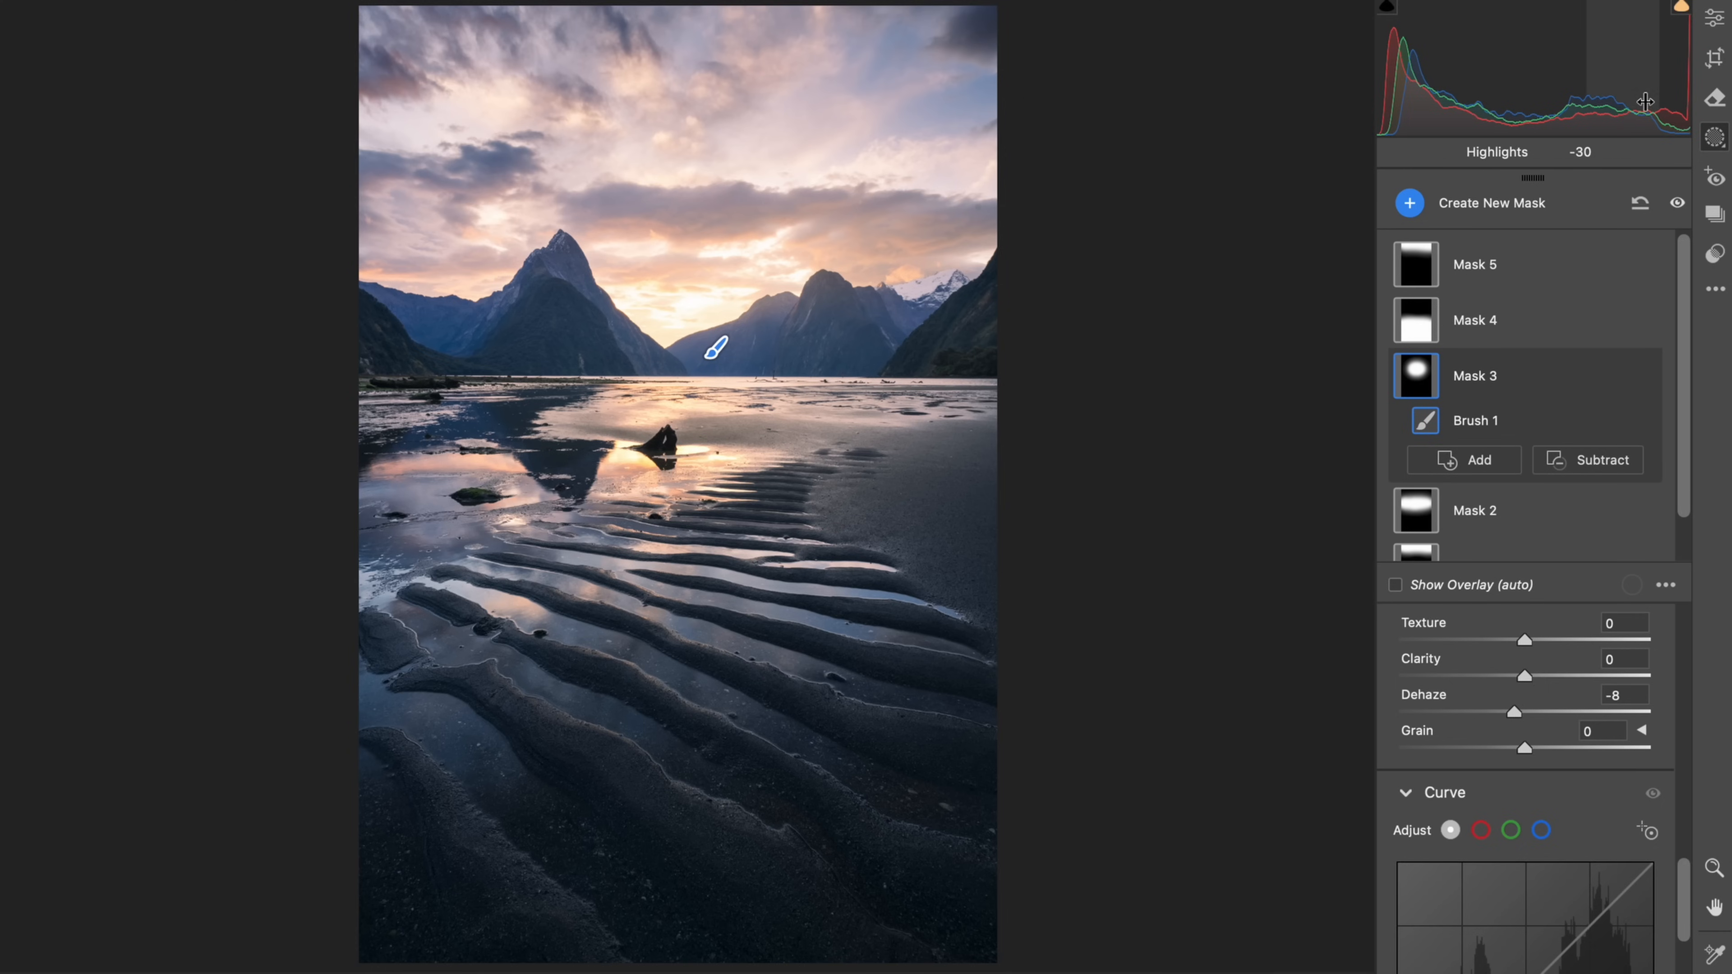
# Step: Compare the edited photo with the original in the single view and in the before/after views
pyautogui.click(1715, 18)
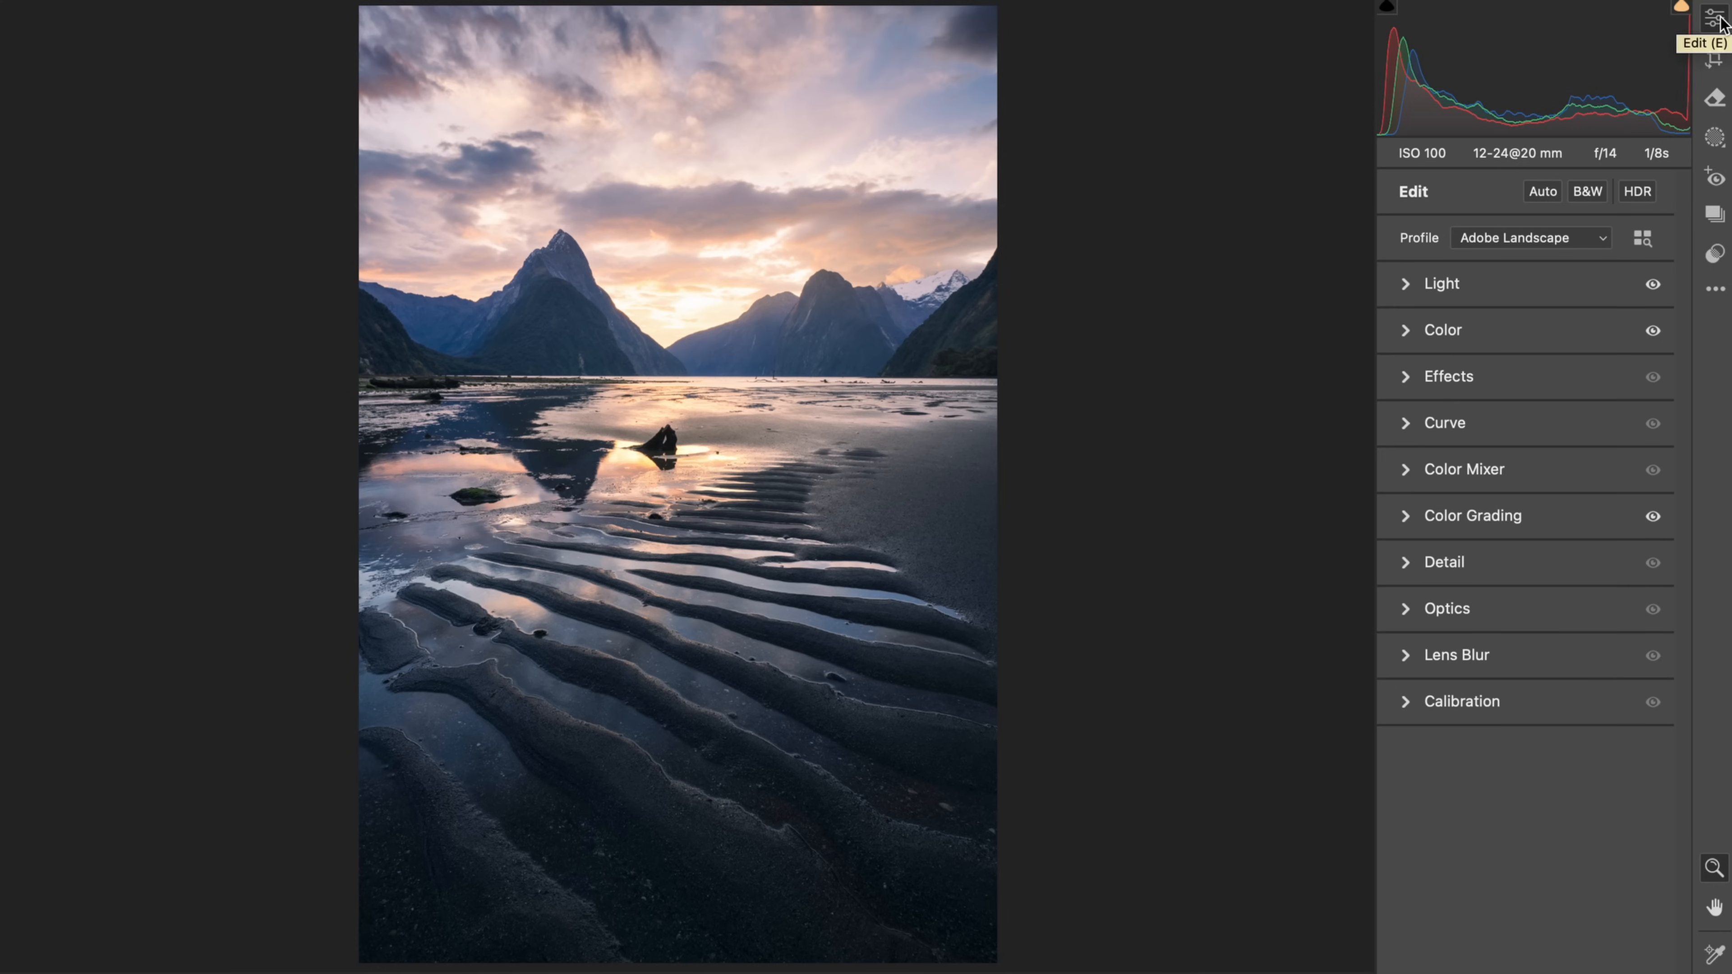
pyautogui.press('\\')
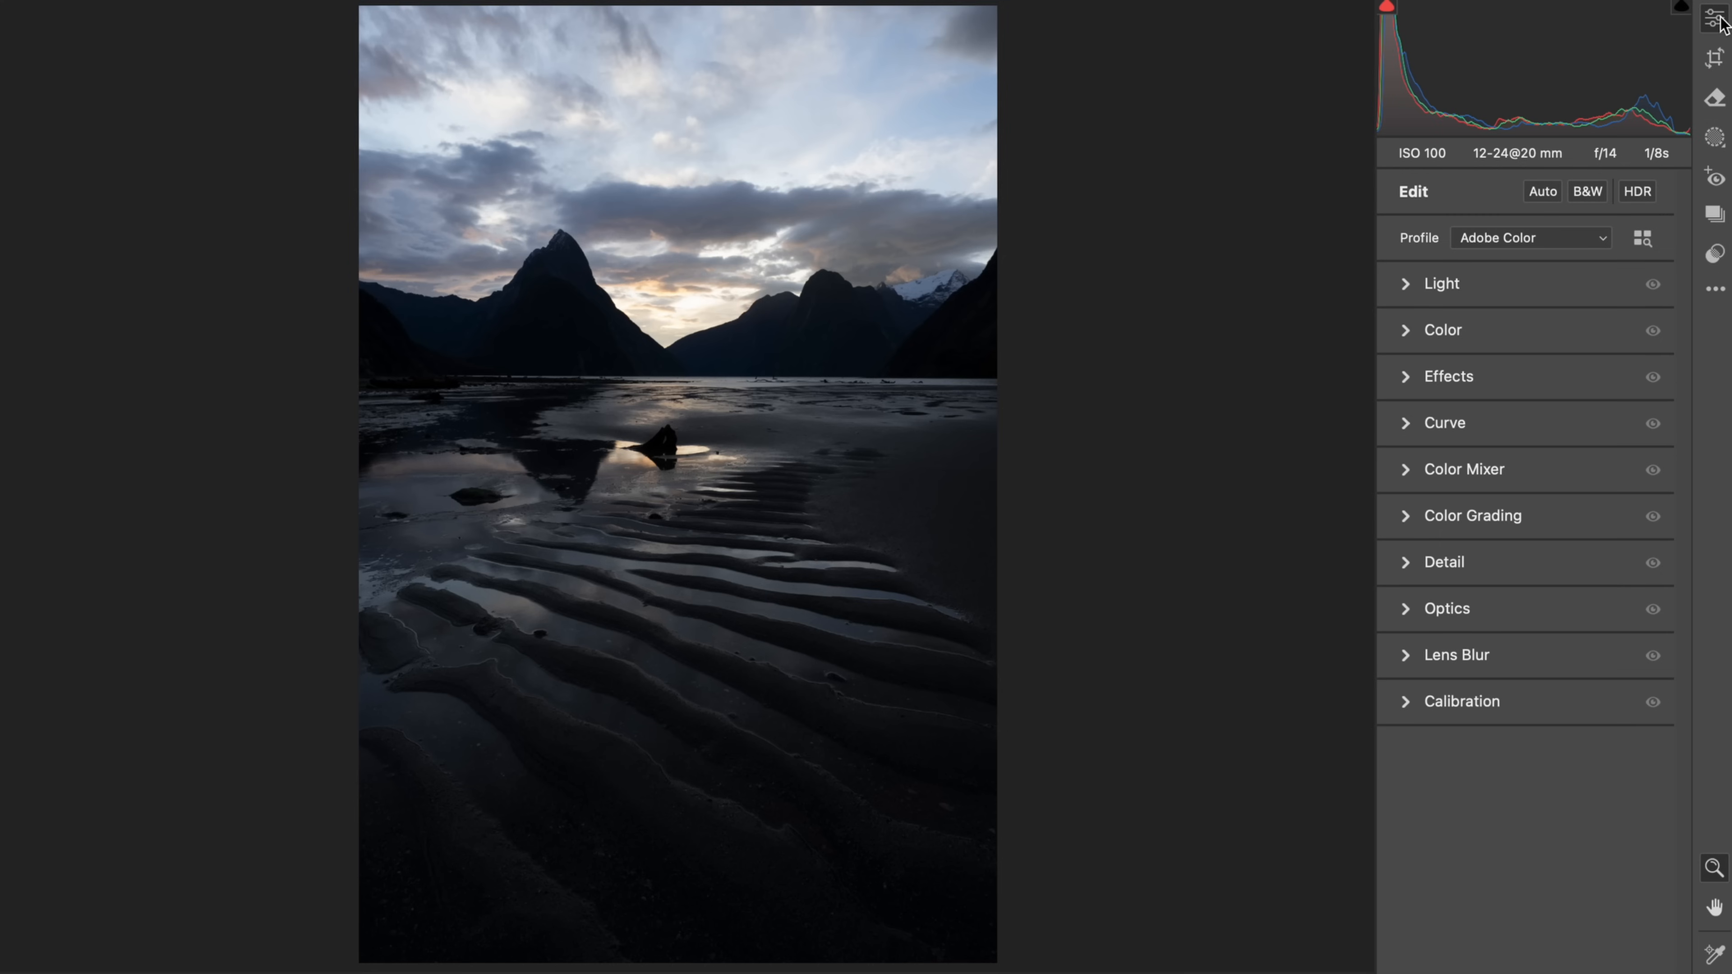
pyautogui.press('\\')
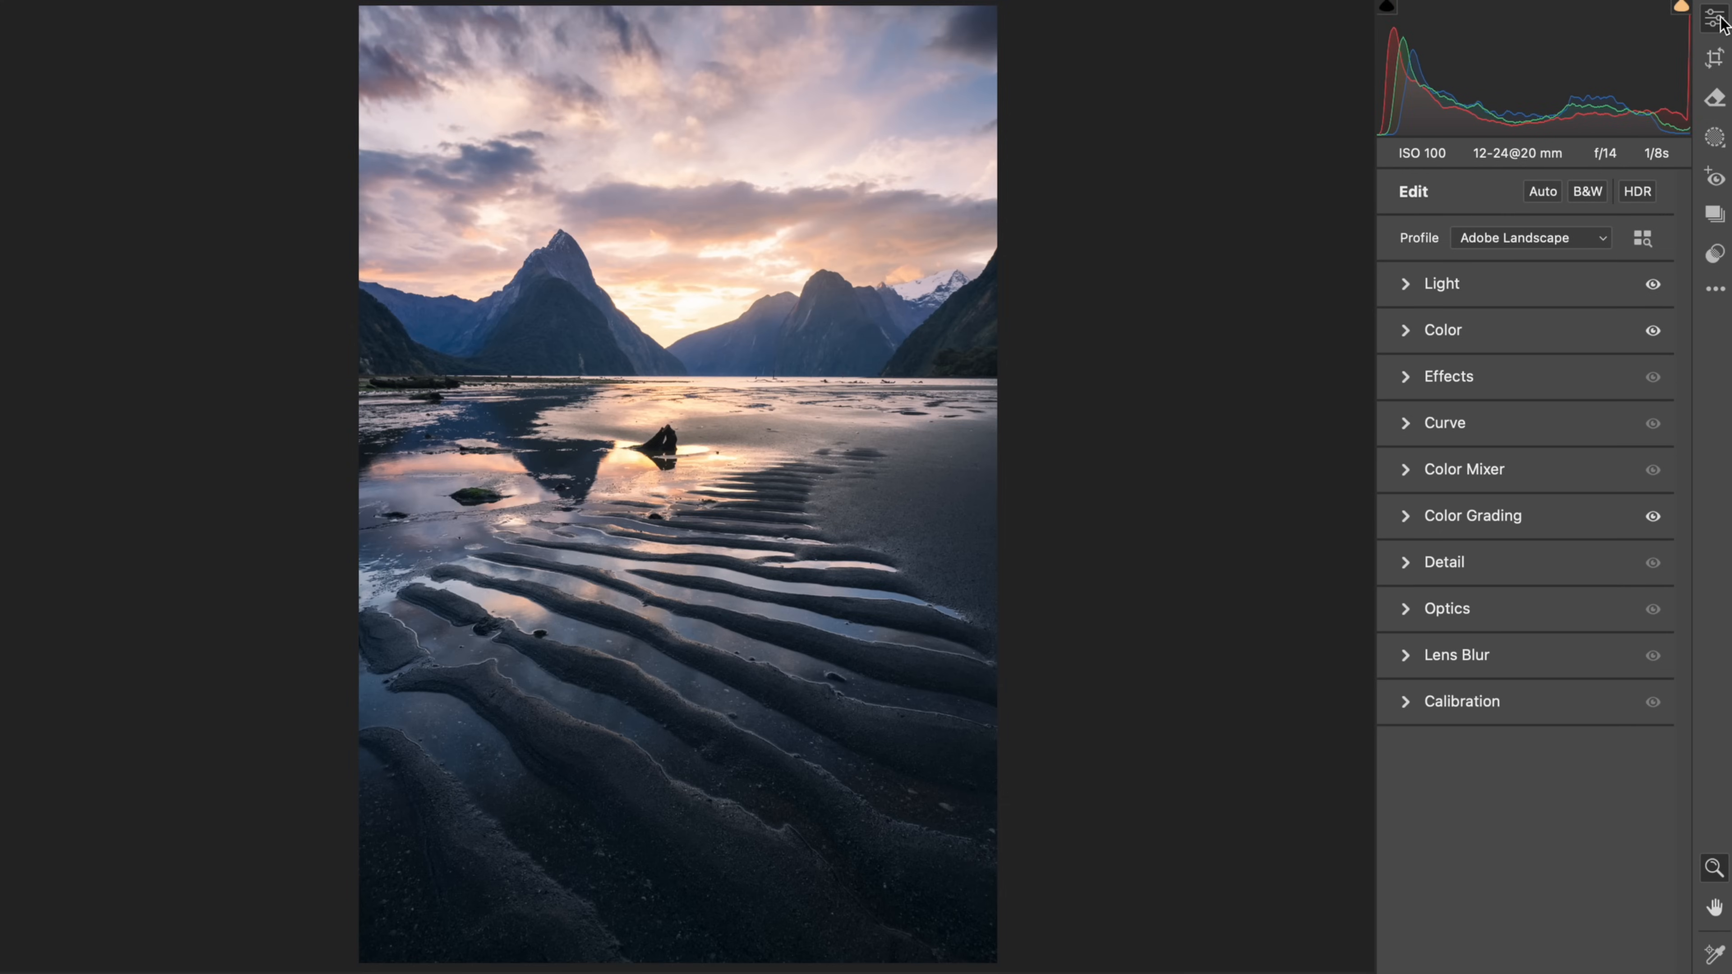
pyautogui.press('q')
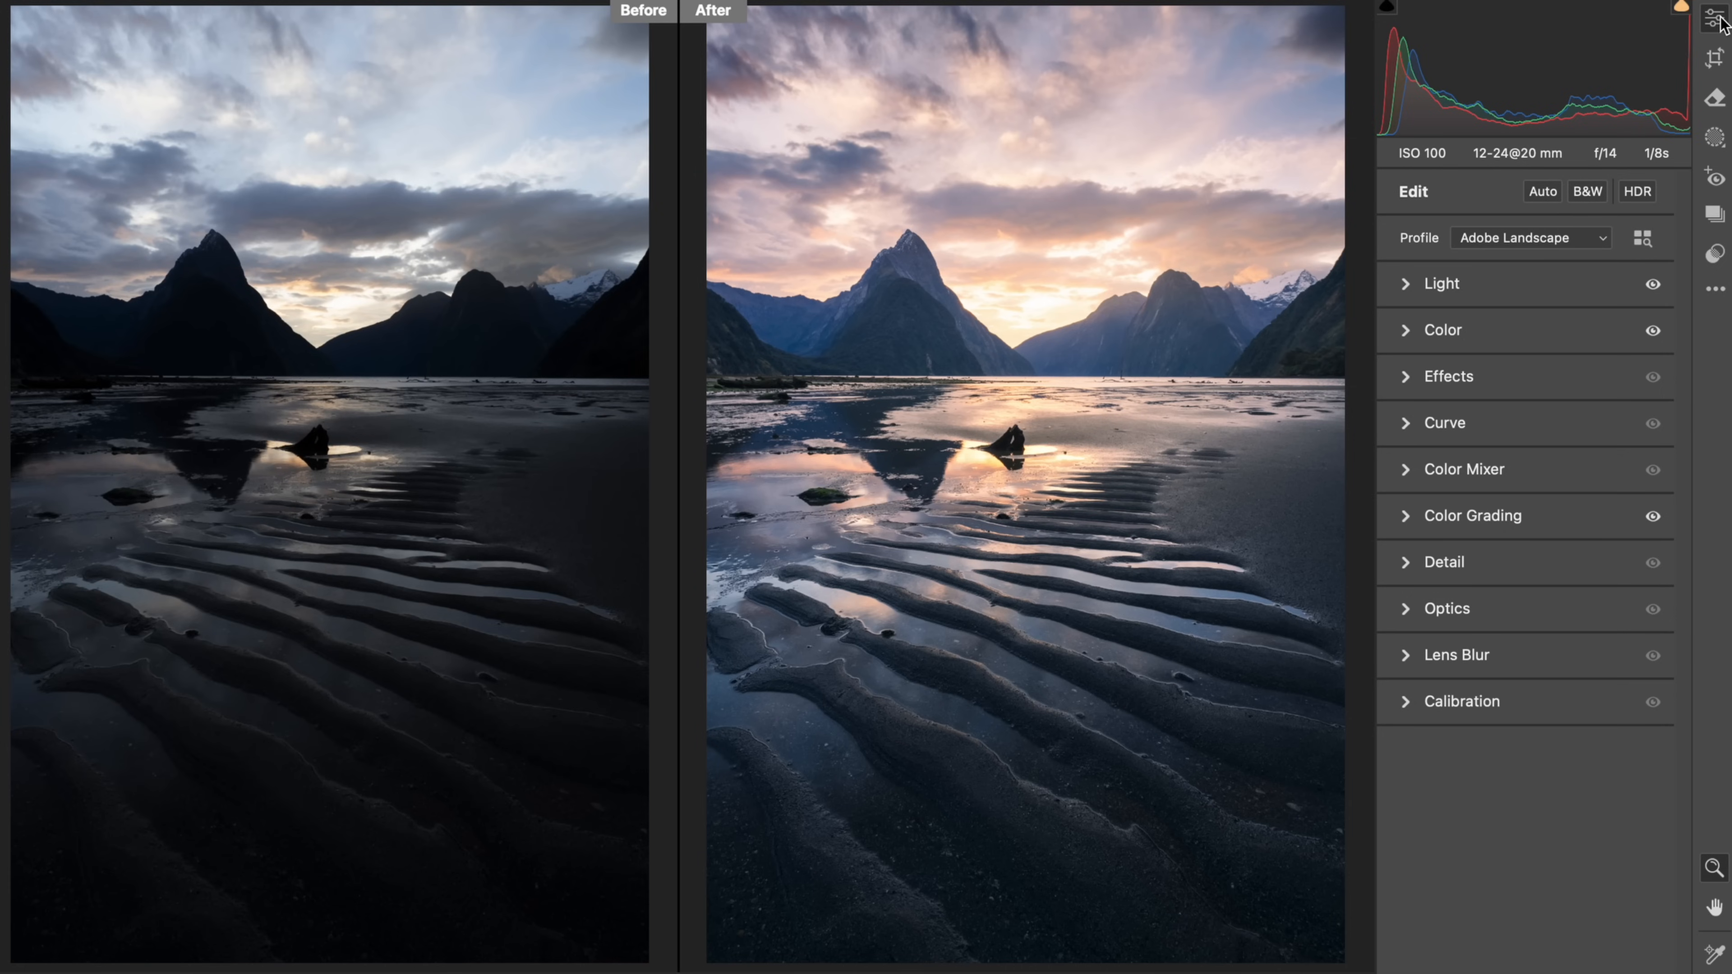
pyautogui.press('q')
pyautogui.press('q')
pyautogui.press('q')
pyautogui.press('q')
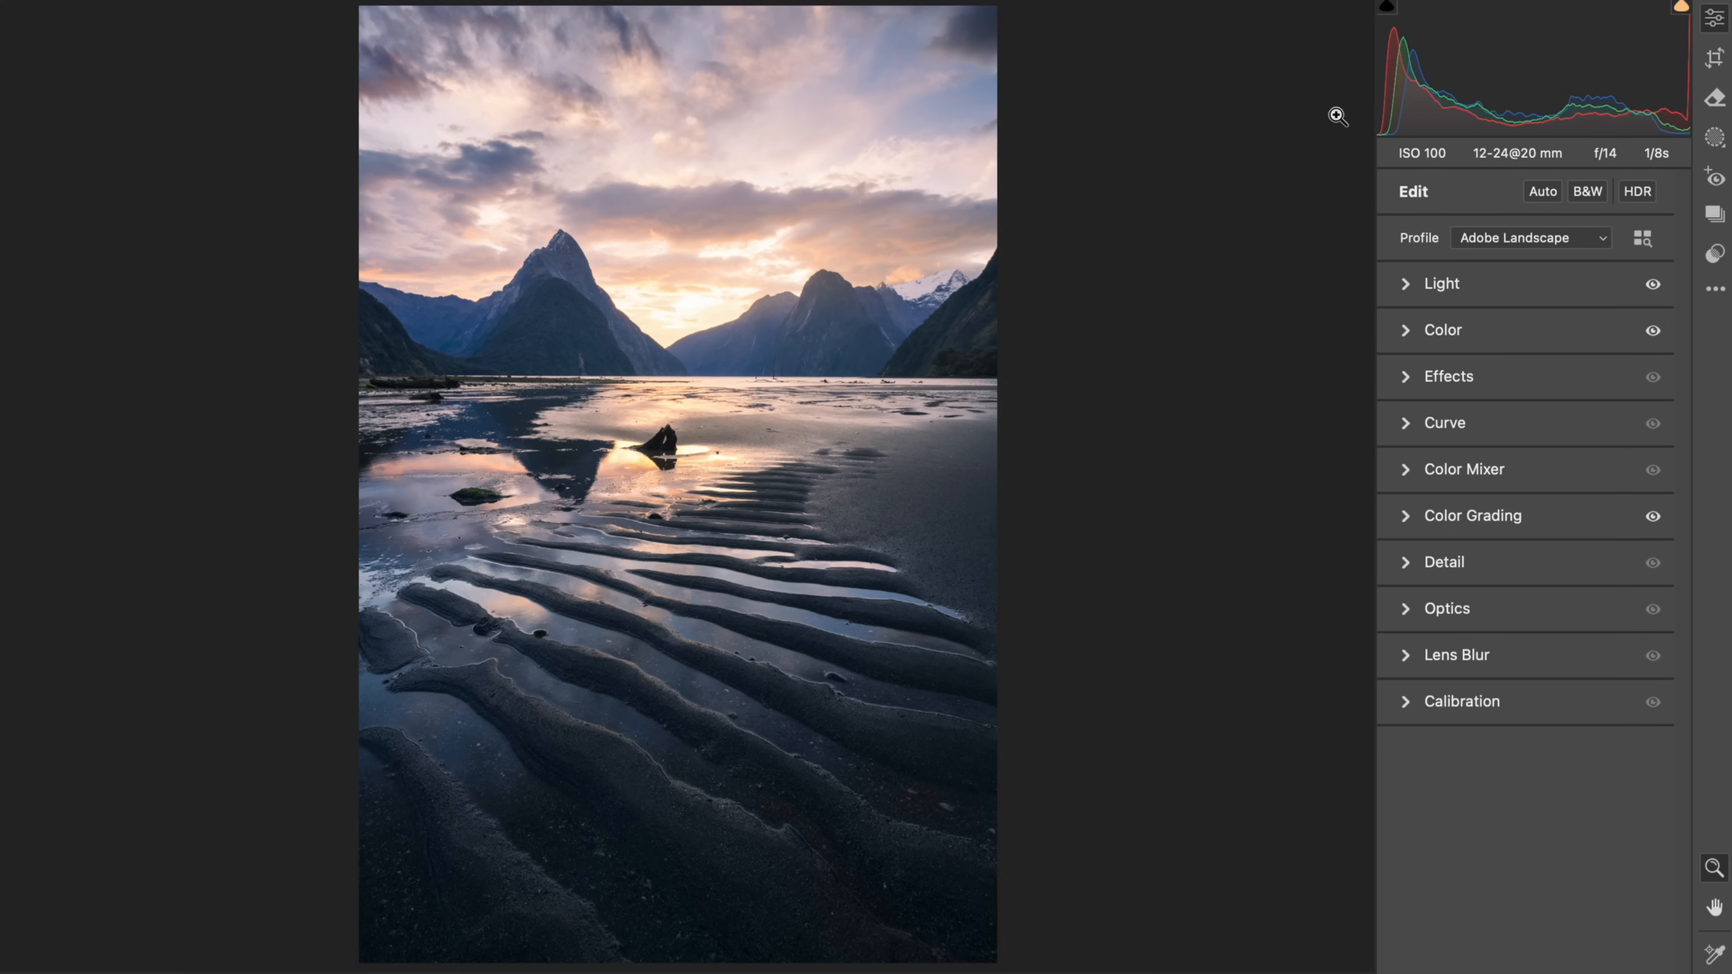
# Step: Start a sixth brush mask with Whites +40 and a smaller brush
pyautogui.press('k')
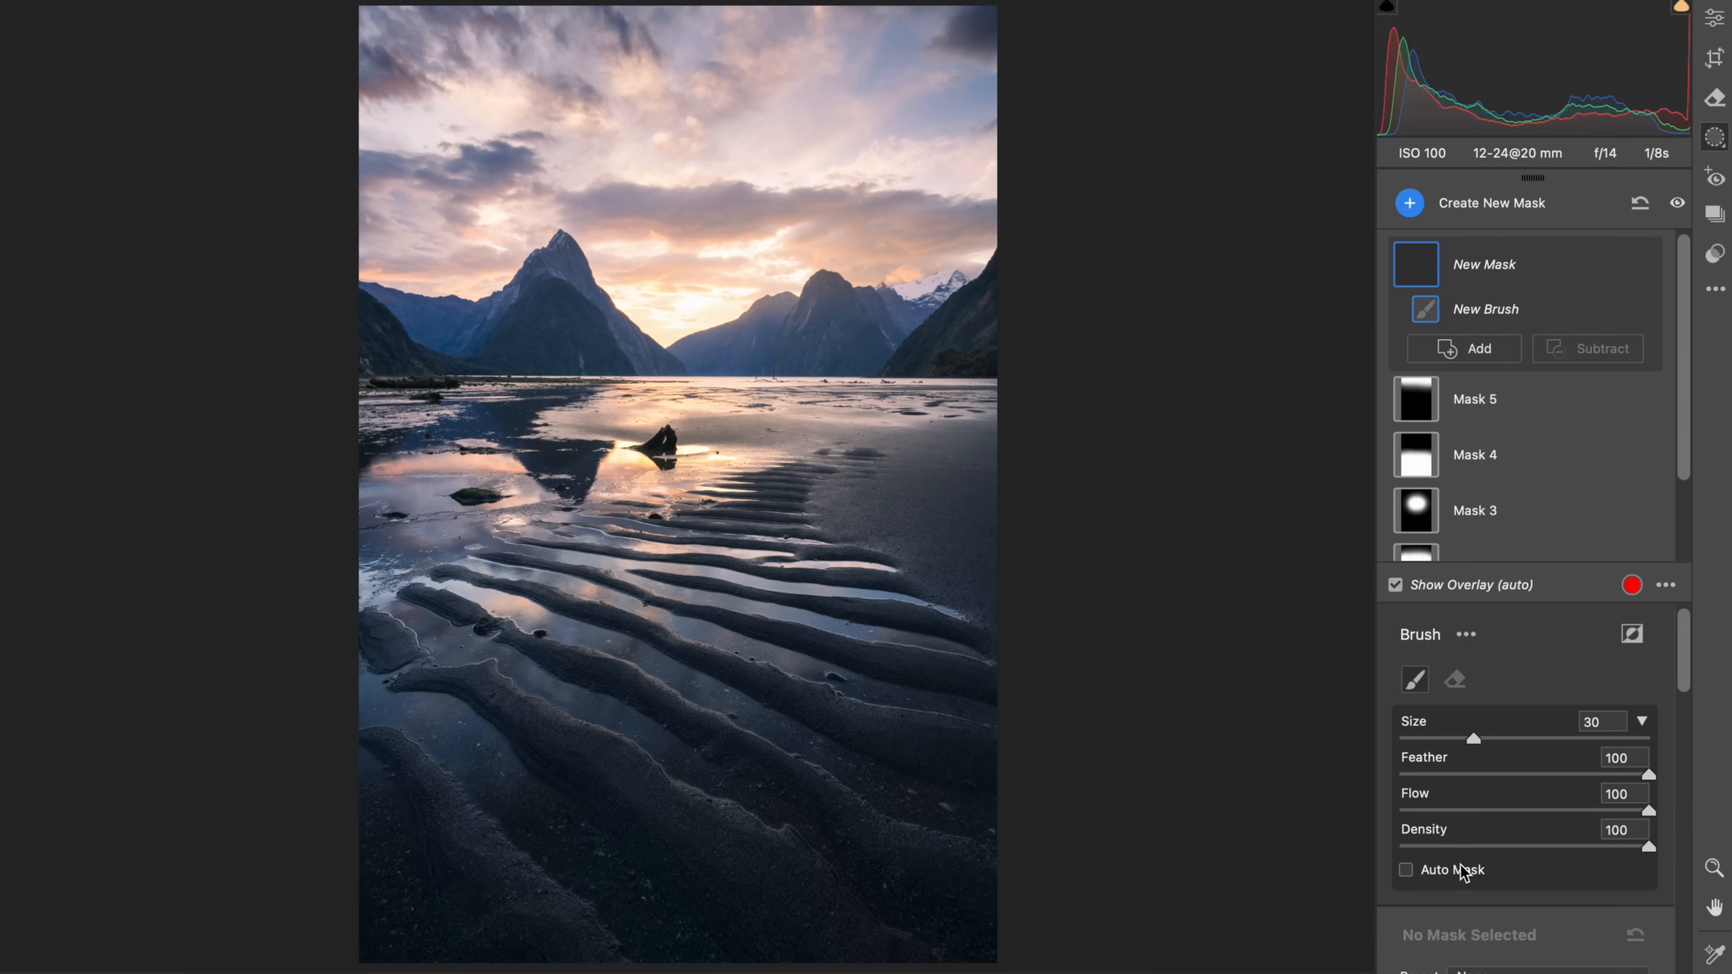
pyautogui.scroll(-5, 1518, 863)
pyautogui.moveTo(1543, 652); pyautogui.dragTo(1575, 667)
pyautogui.press('o')
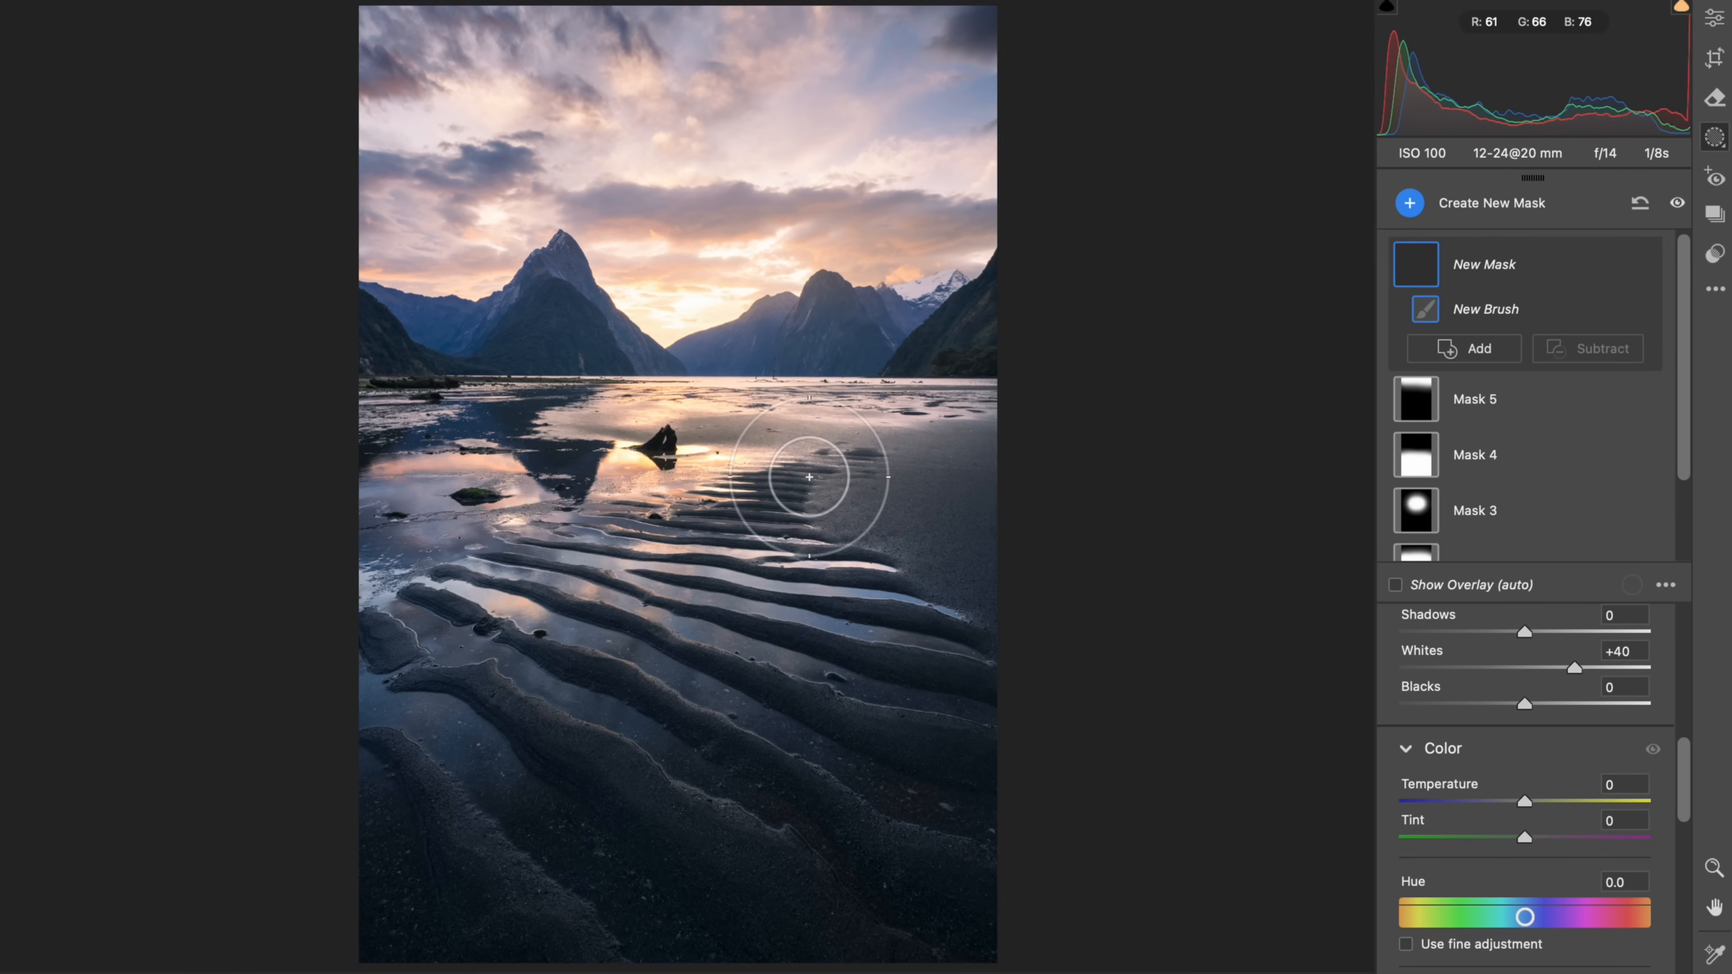
# Step: Paint the new mask across the flat beach and the rippled sand foreground, and set its Whites to +20
pyautogui.moveTo(1104, 534); pyautogui.dragTo(1078, 531)
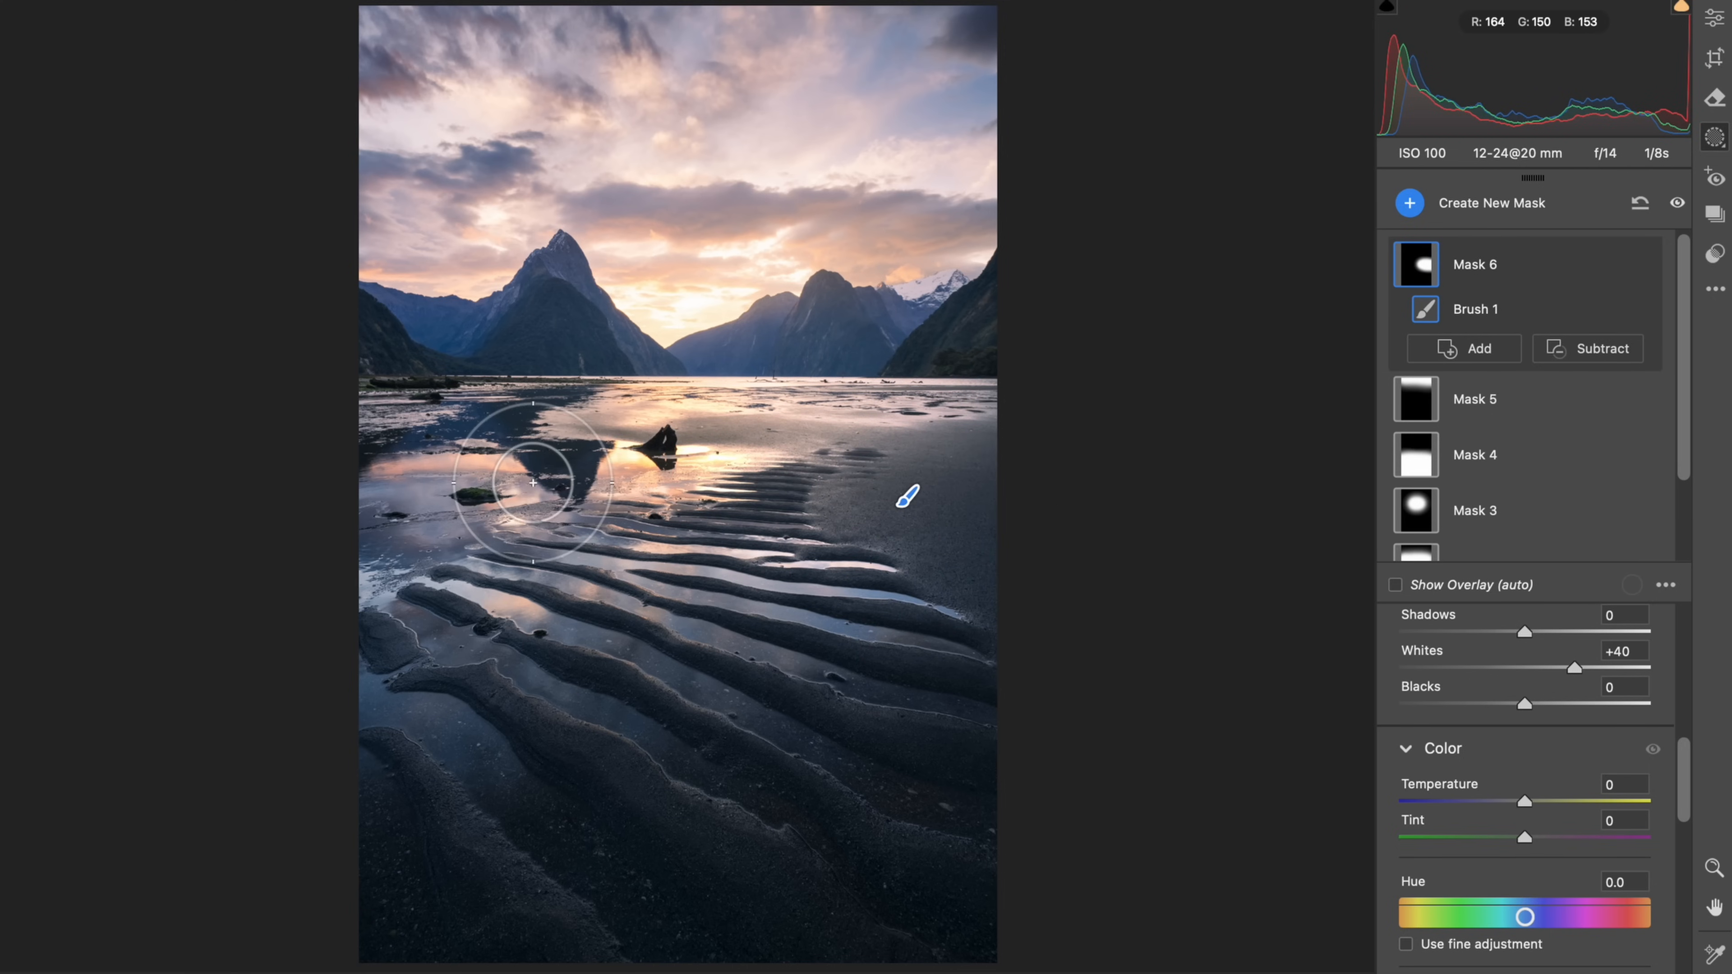
pyautogui.moveTo(408, 594)
pyautogui.mouseDown()
pyautogui.moveTo(808, 660)
pyautogui.moveTo(1070, 639)
pyautogui.moveTo(939, 679)
pyautogui.moveTo(365, 711)
pyautogui.moveTo(902, 788)
pyautogui.moveTo(1254, 811)
pyautogui.mouseUp()
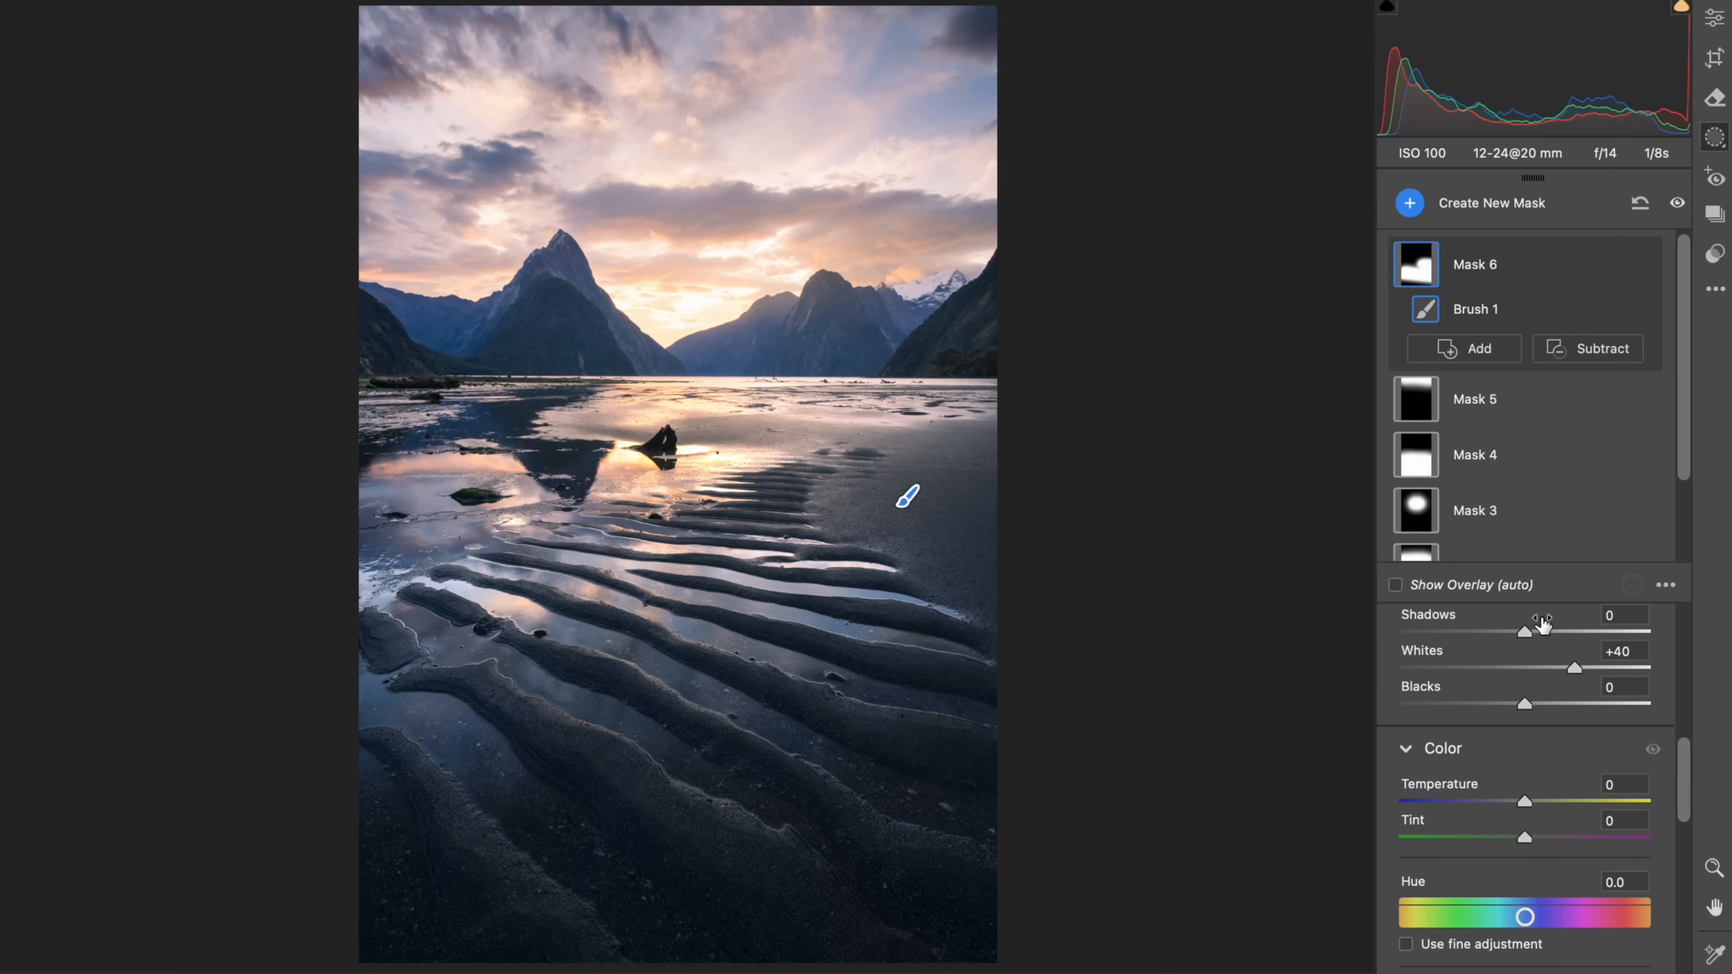
pyautogui.moveTo(1574, 668)
pyautogui.mouseDown()
pyautogui.moveTo(1538, 666)
pyautogui.moveTo(1629, 662)
pyautogui.moveTo(1528, 665)
pyautogui.moveTo(1585, 665)
pyautogui.moveTo(1547, 668)
pyautogui.mouseUp()
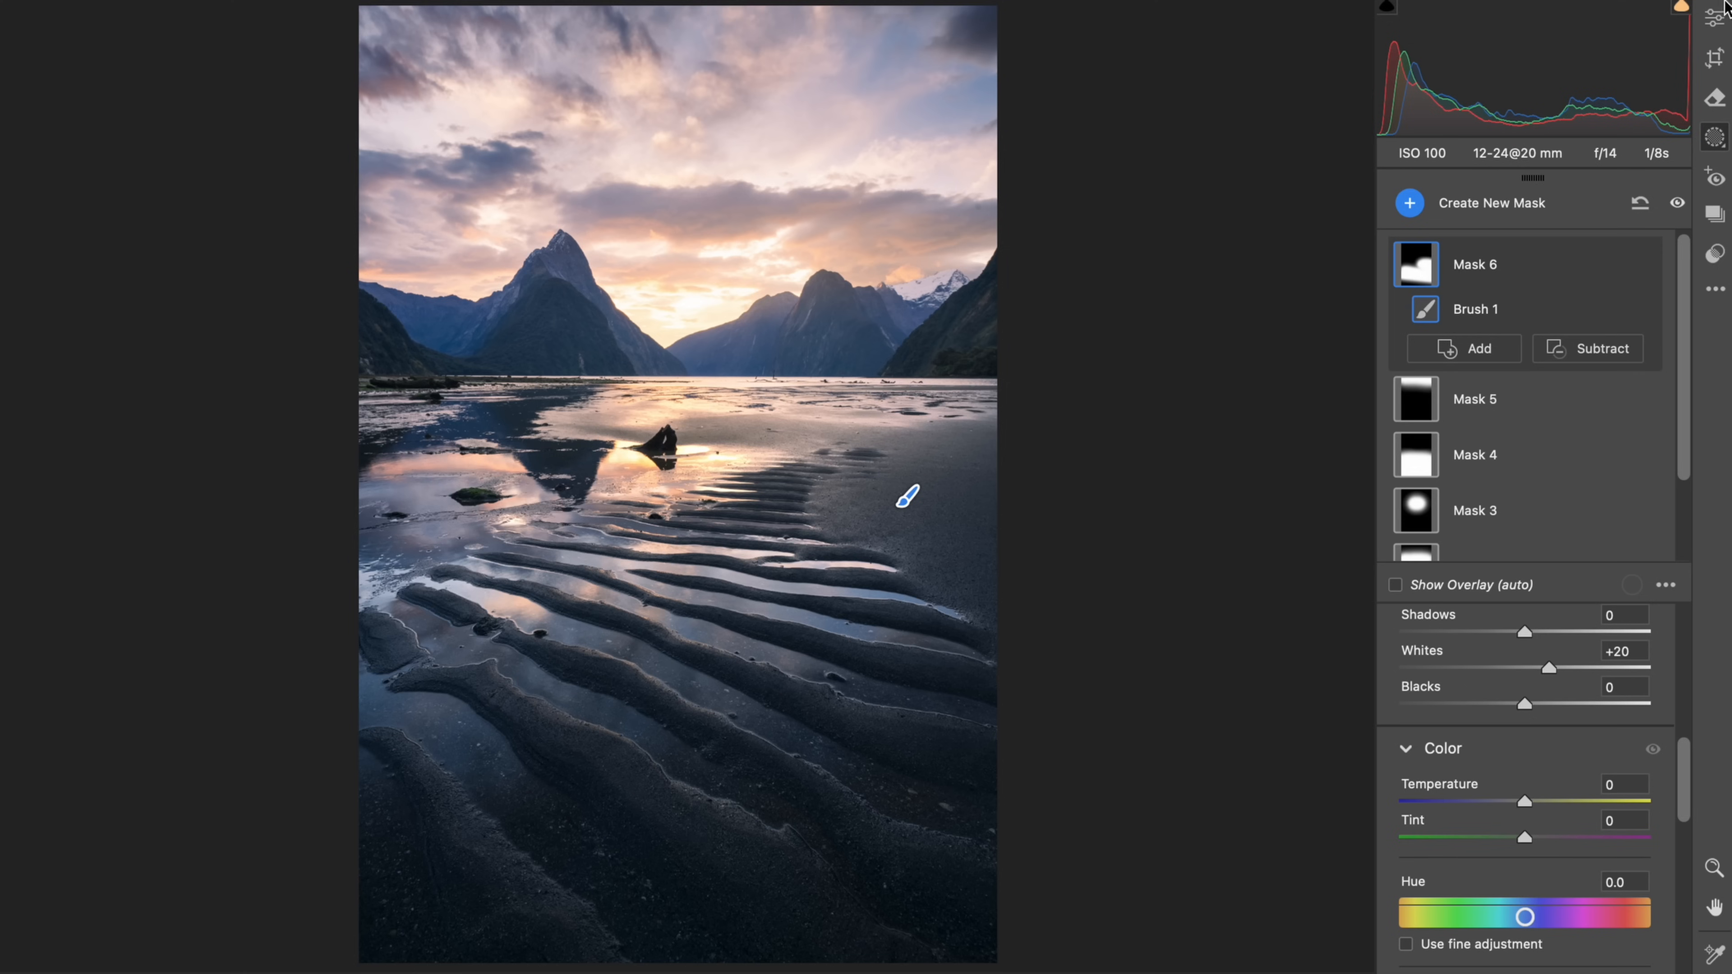
# Step: Paint a new brush mask with Whites +52 over the dark forested slope at the photo's right edge
pyautogui.click(1717, 15)
pyautogui.click(929, 359)
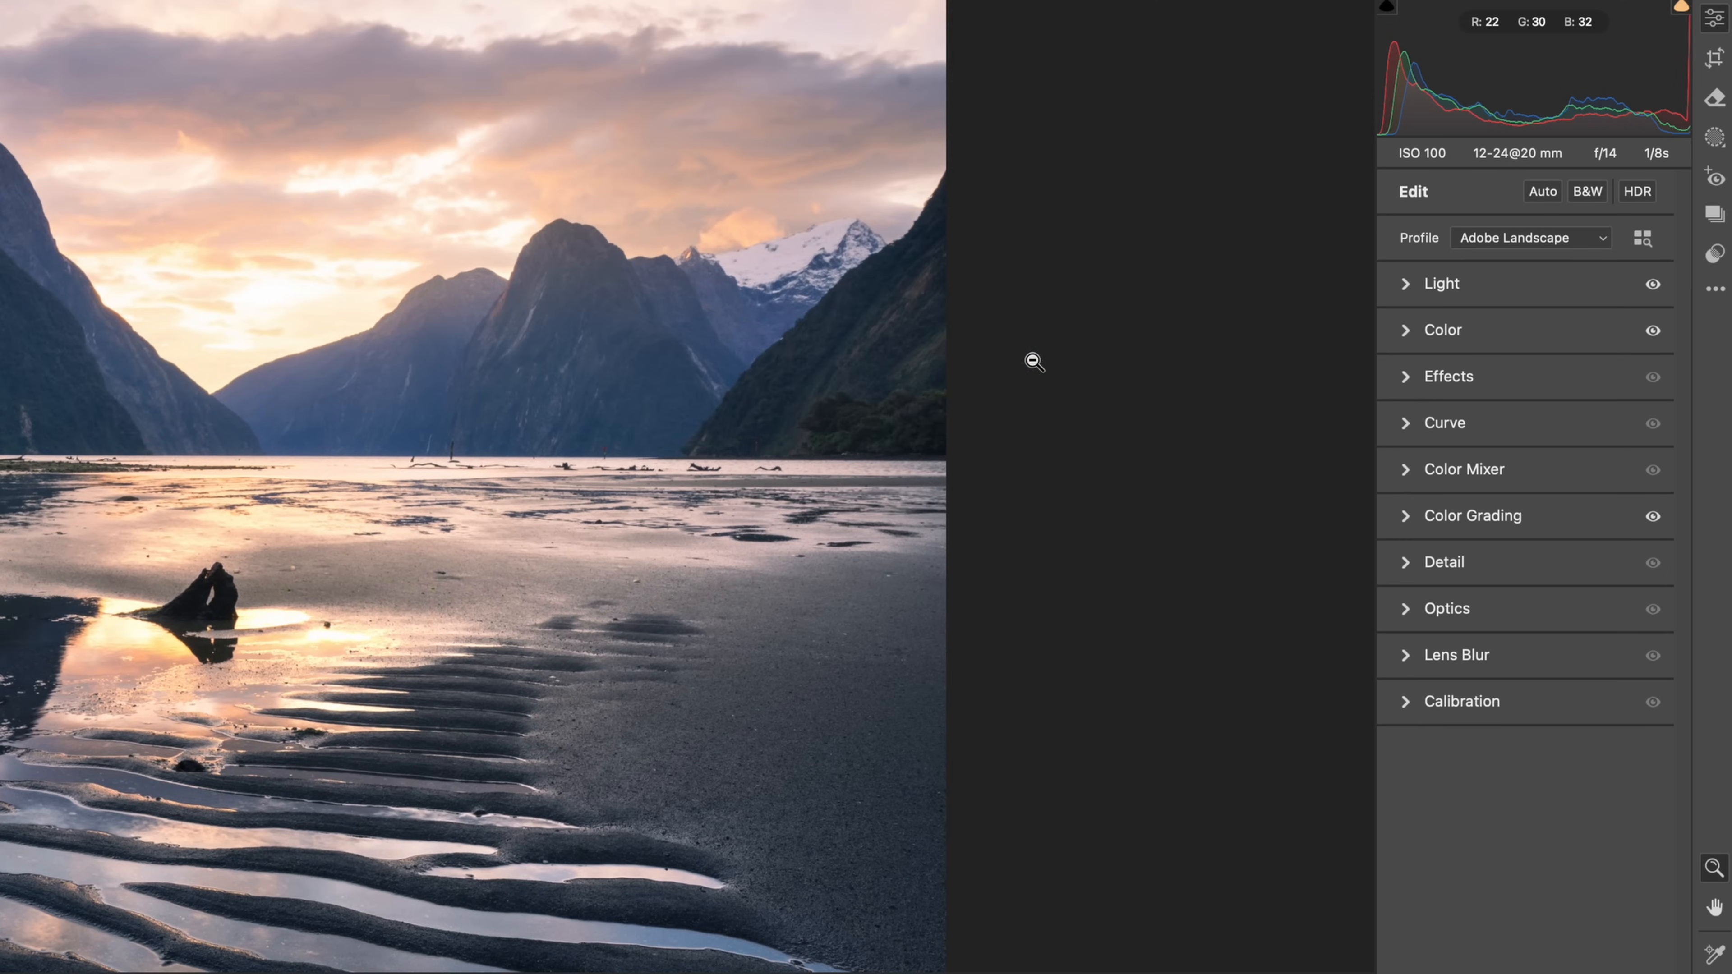
pyautogui.moveTo(887, 406); pyautogui.dragTo(931, 401)
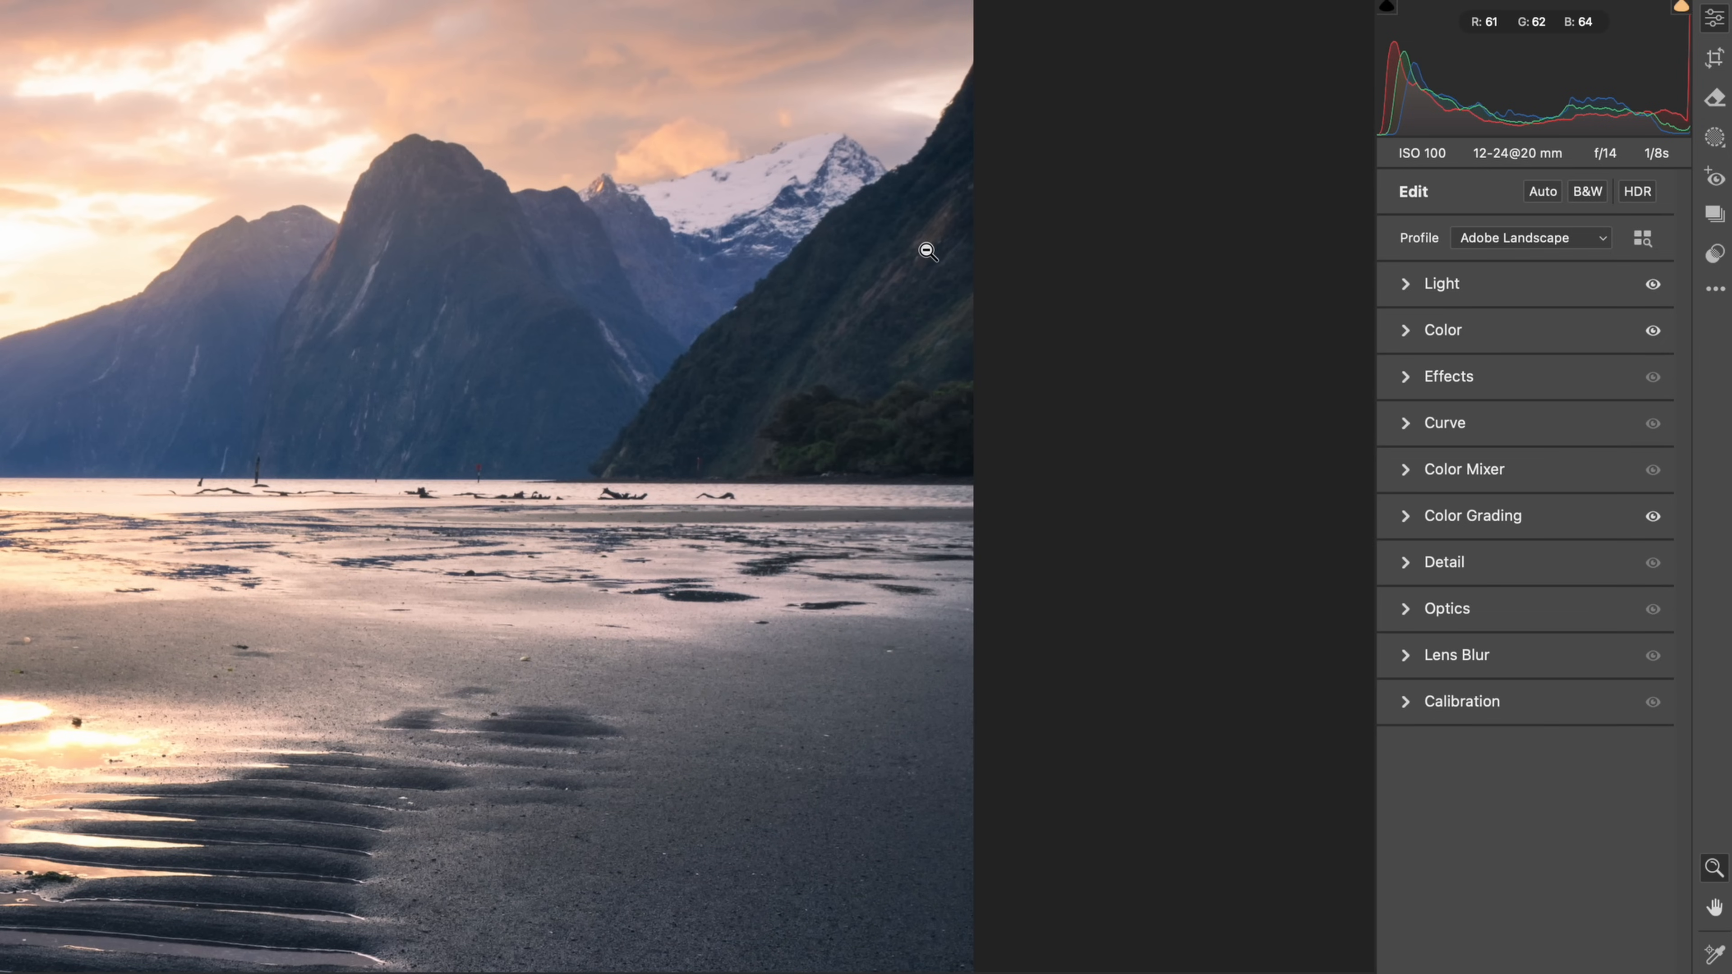
pyautogui.press('k')
pyautogui.moveTo(901, 326); pyautogui.dragTo(898, 326)
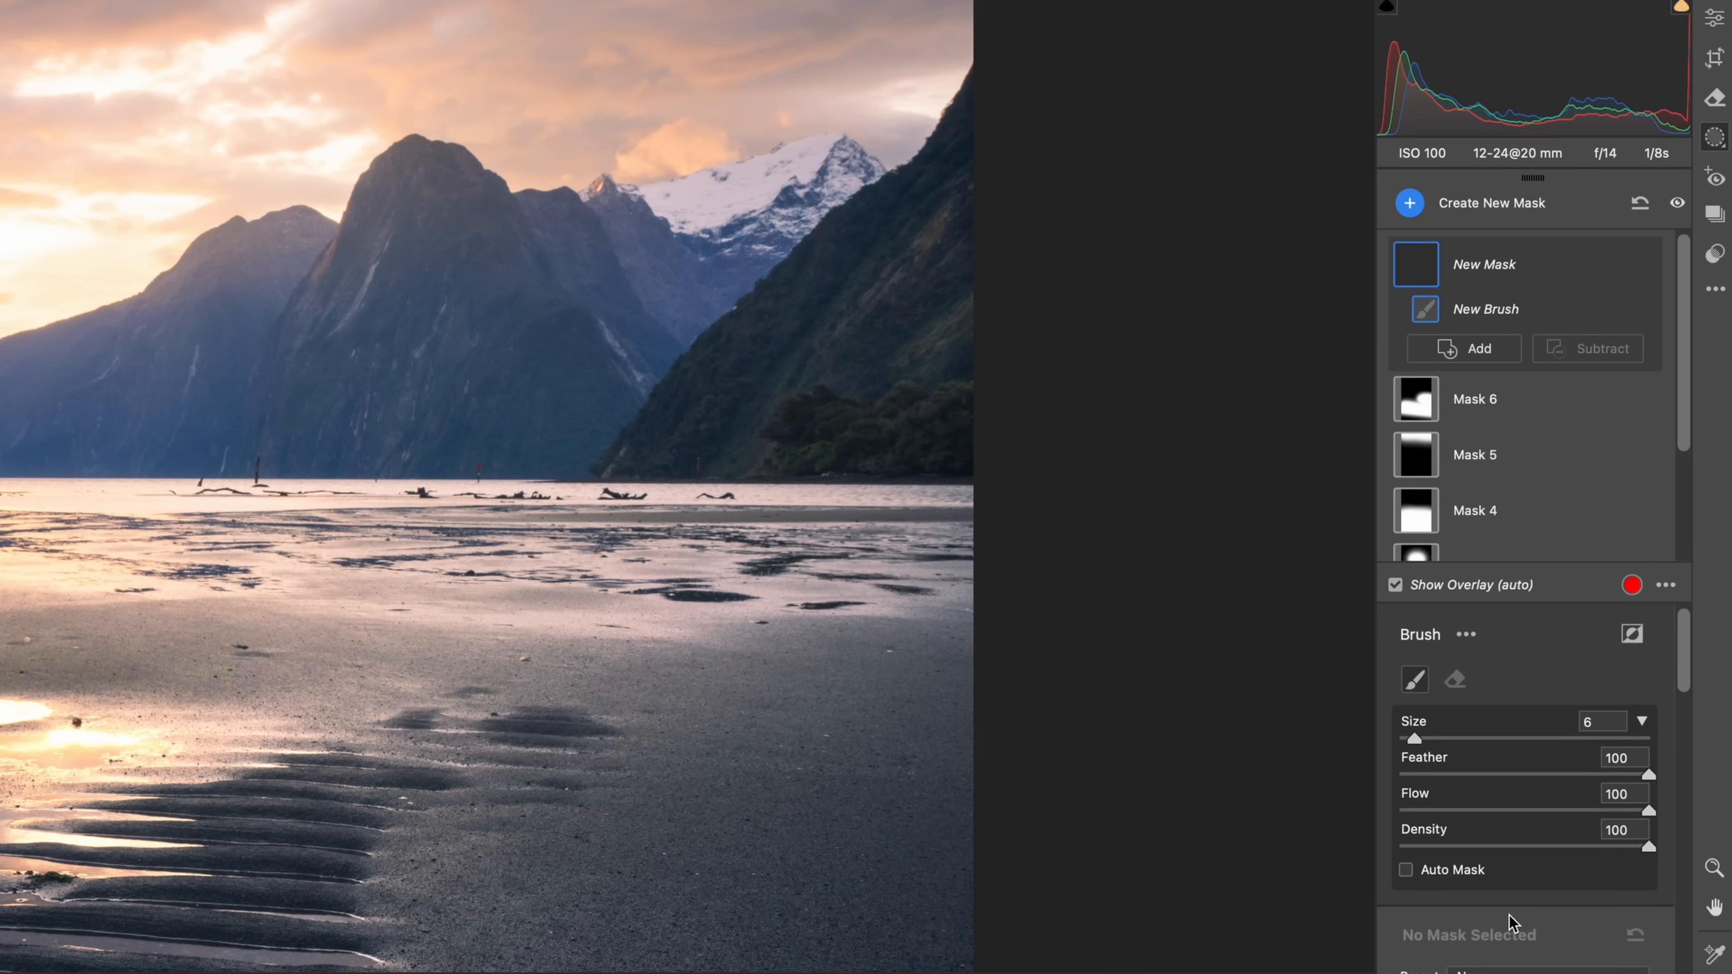
pyautogui.scroll(-5, 1510, 917)
pyautogui.click(1589, 901)
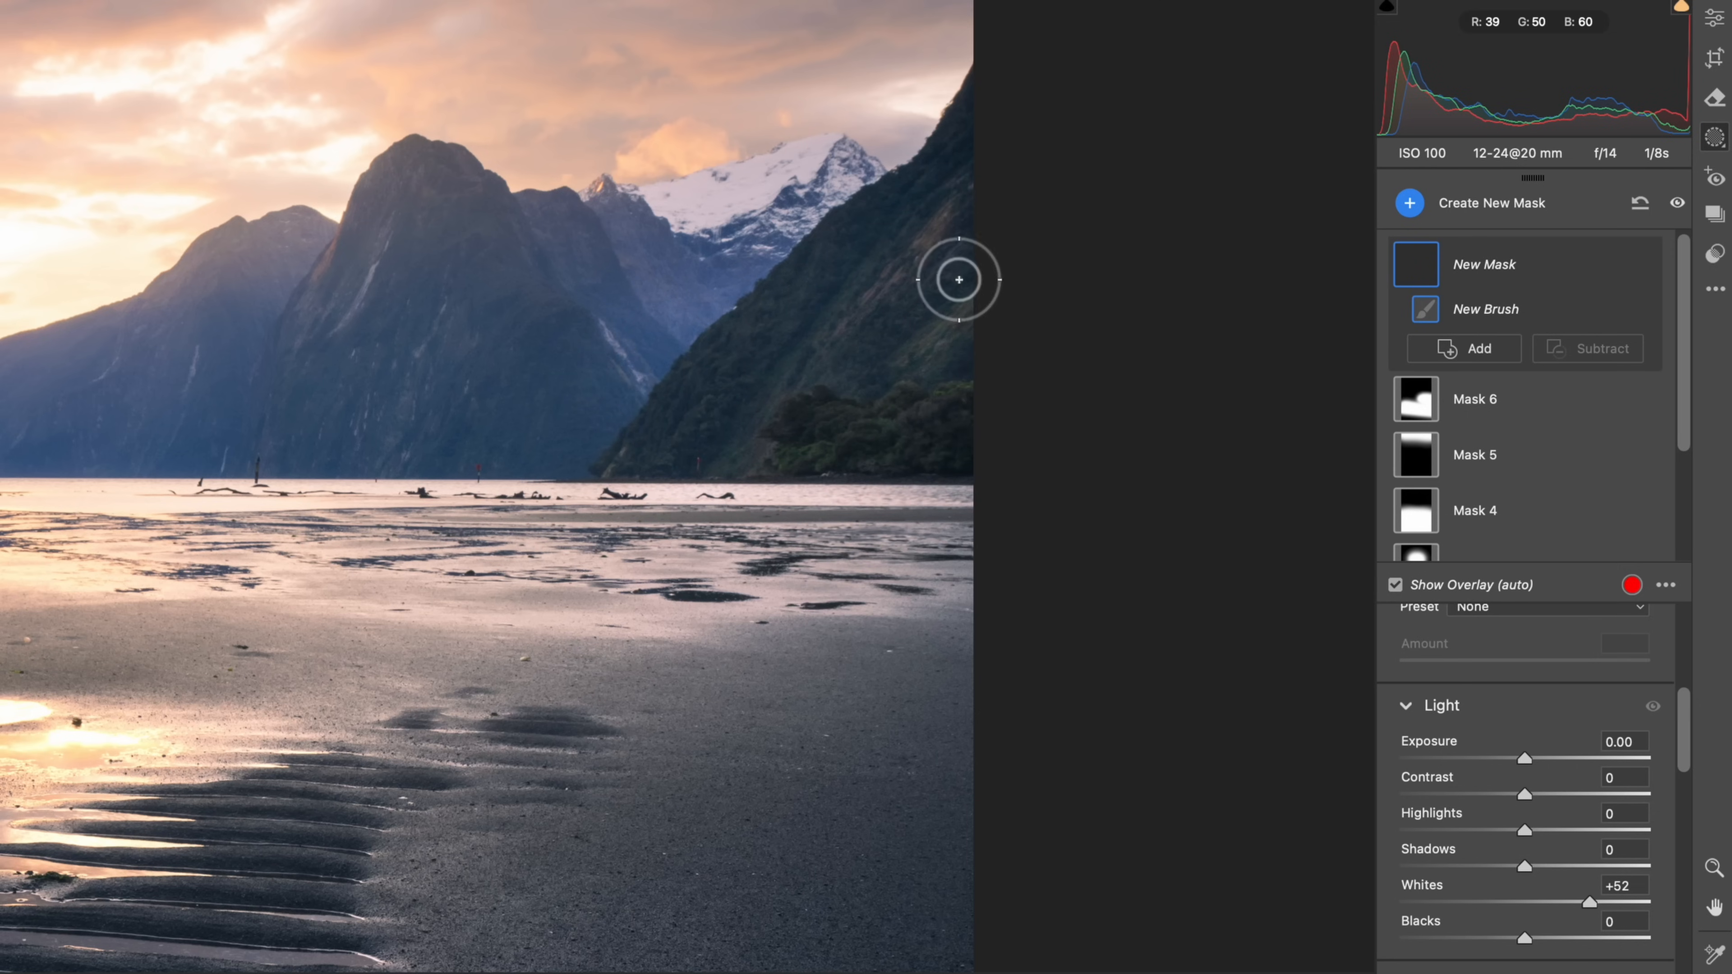
pyautogui.click(1011, 391)
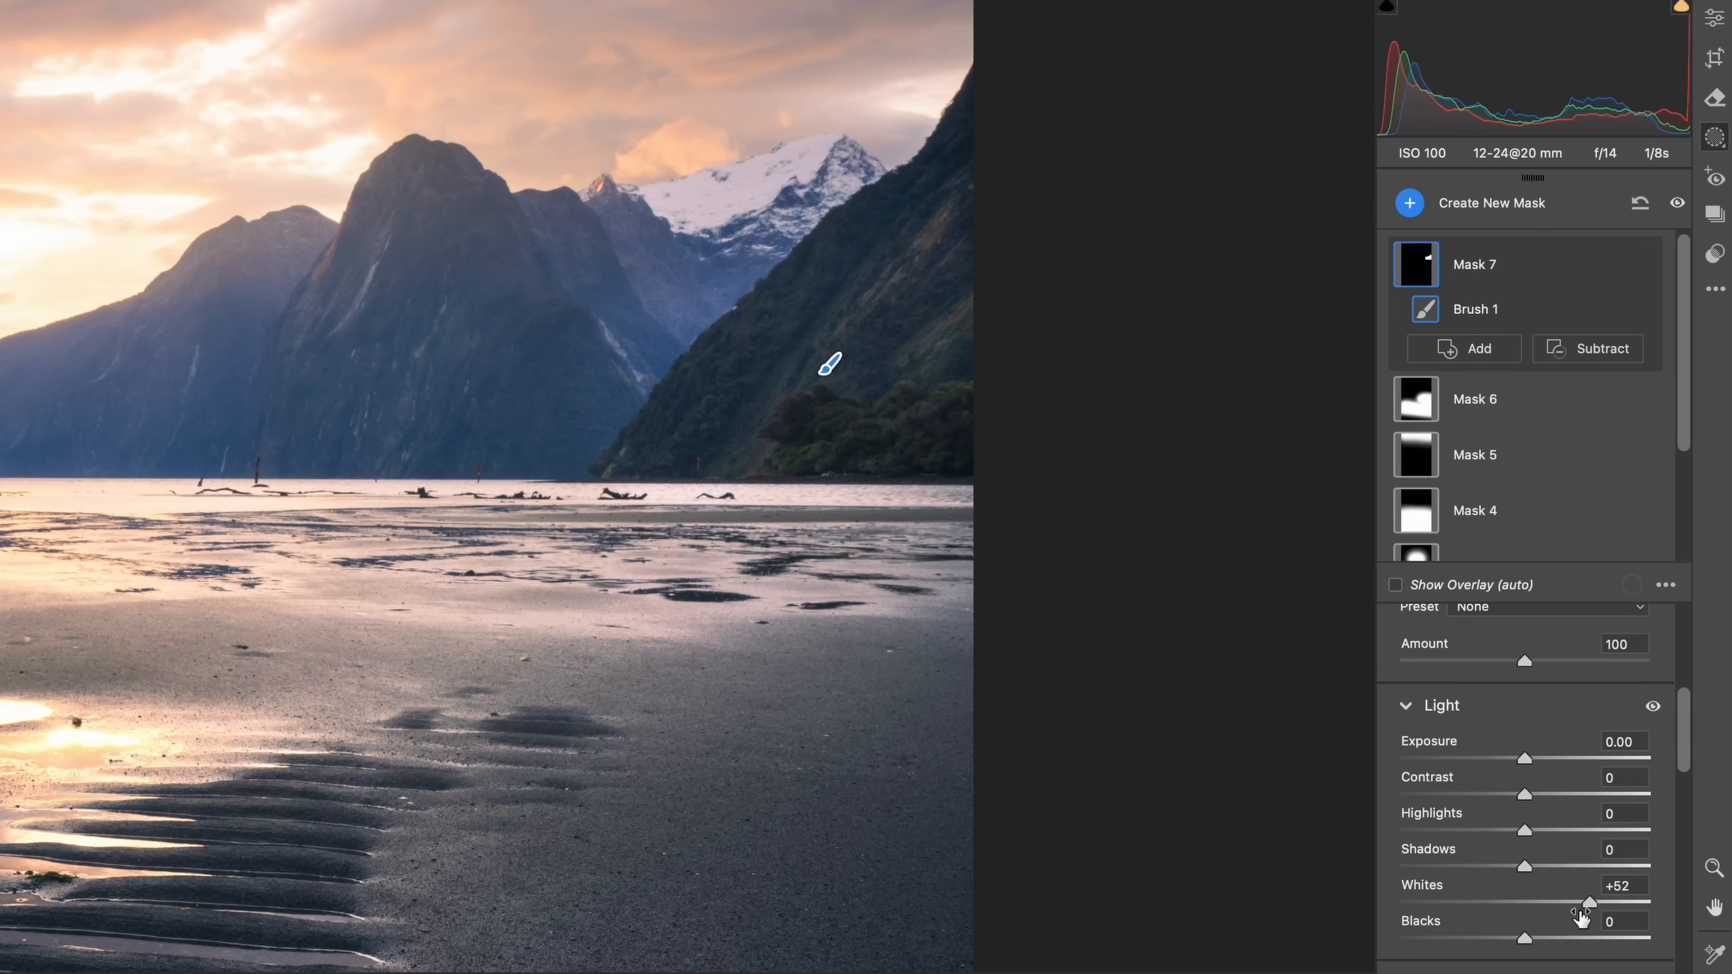
# Step: Set the Whites of the forested slope mask to +55
pyautogui.moveTo(1589, 902)
pyautogui.mouseDown()
pyautogui.moveTo(1616, 891)
pyautogui.moveTo(1548, 898)
pyautogui.moveTo(1593, 901)
pyautogui.mouseUp()
pyautogui.moveTo(690, 412); pyautogui.dragTo(720, 413)
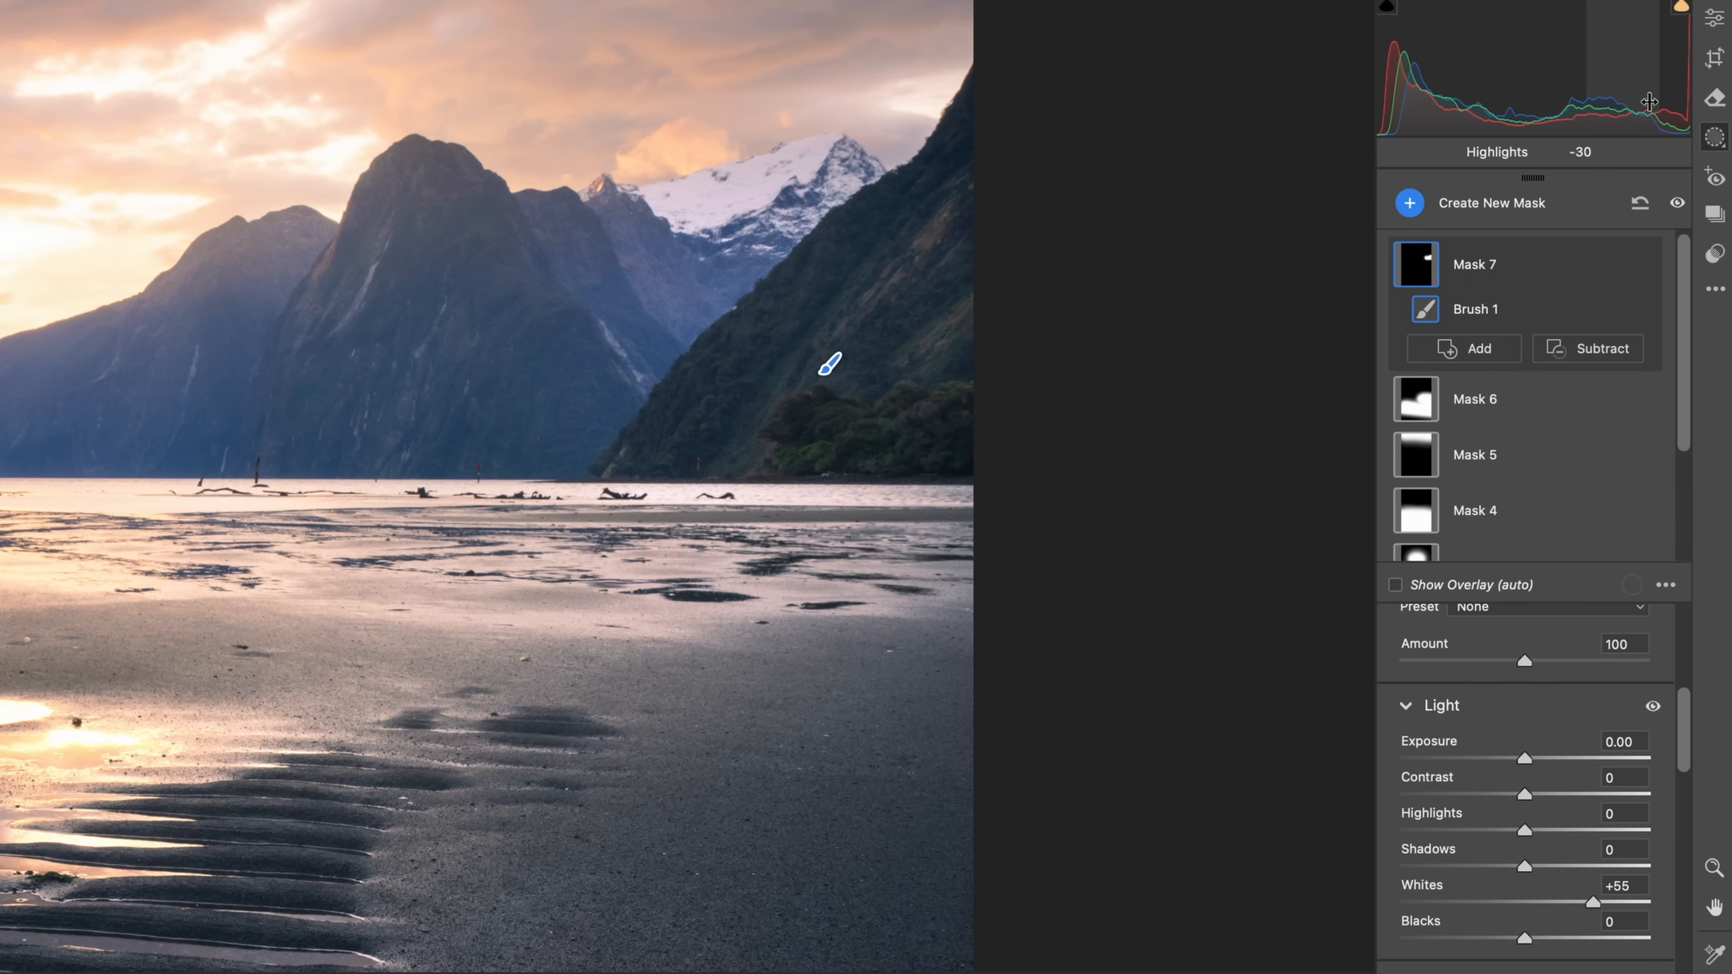
pyautogui.press('z')
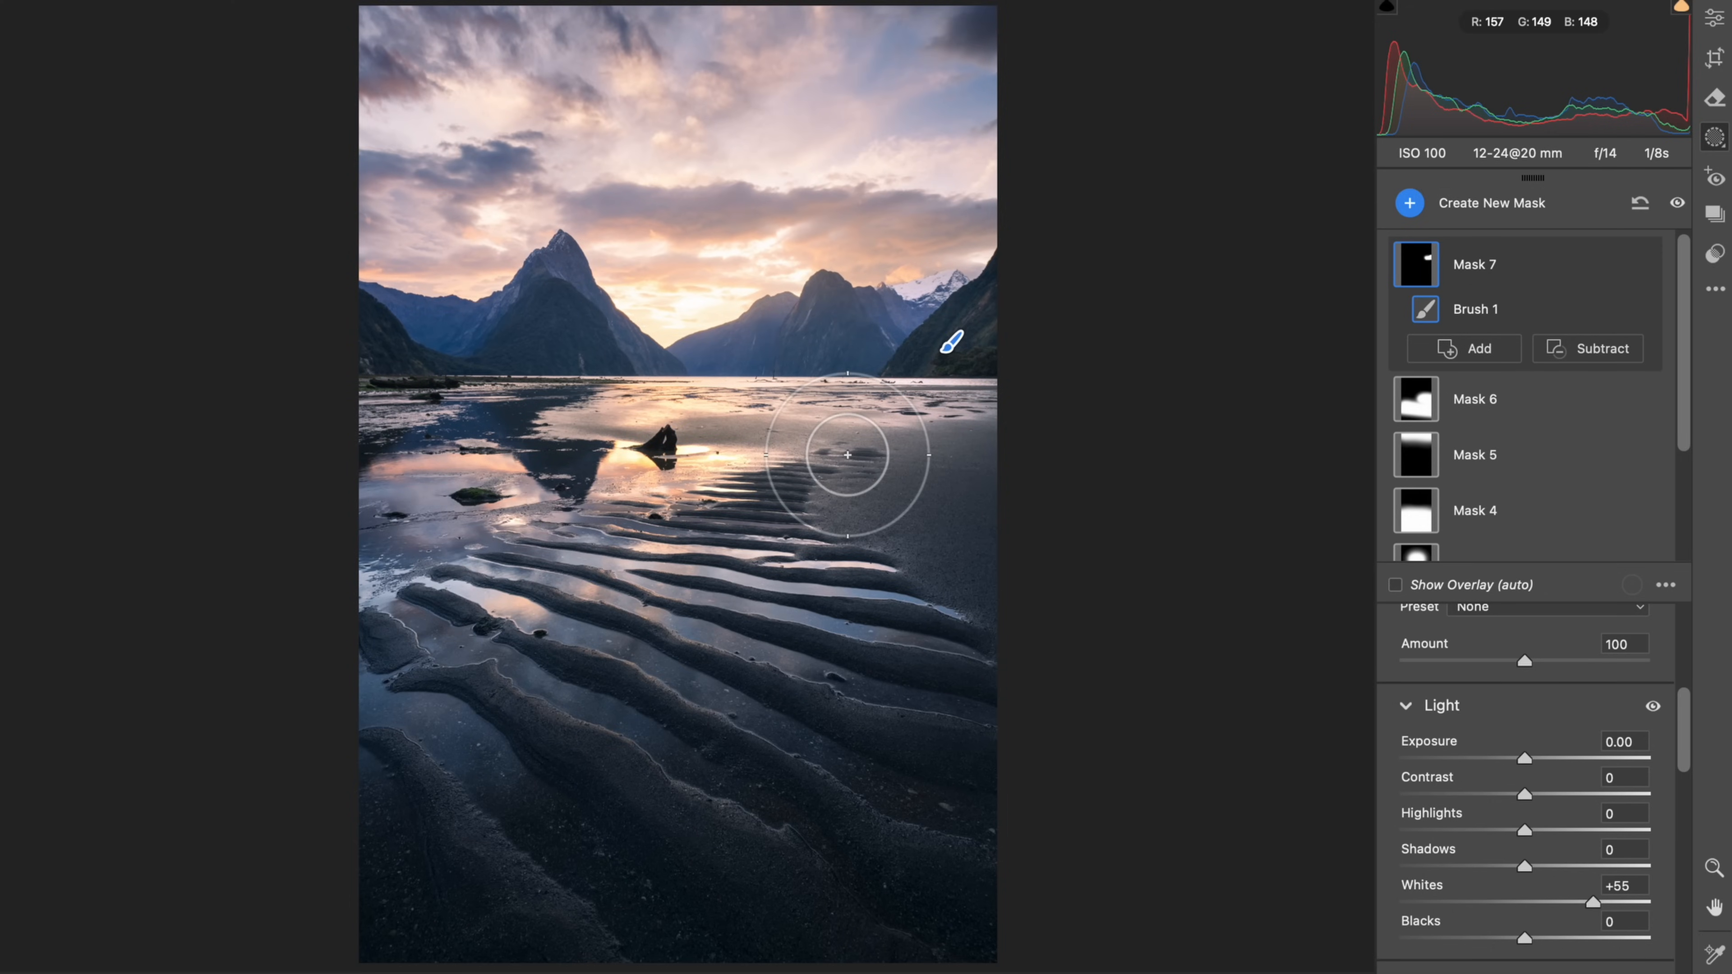
# Step: Paint a new brush mask with Shadows +15 and Blacks +10 across the mountain bases and shoreline, using a smaller brush
pyautogui.press('k')
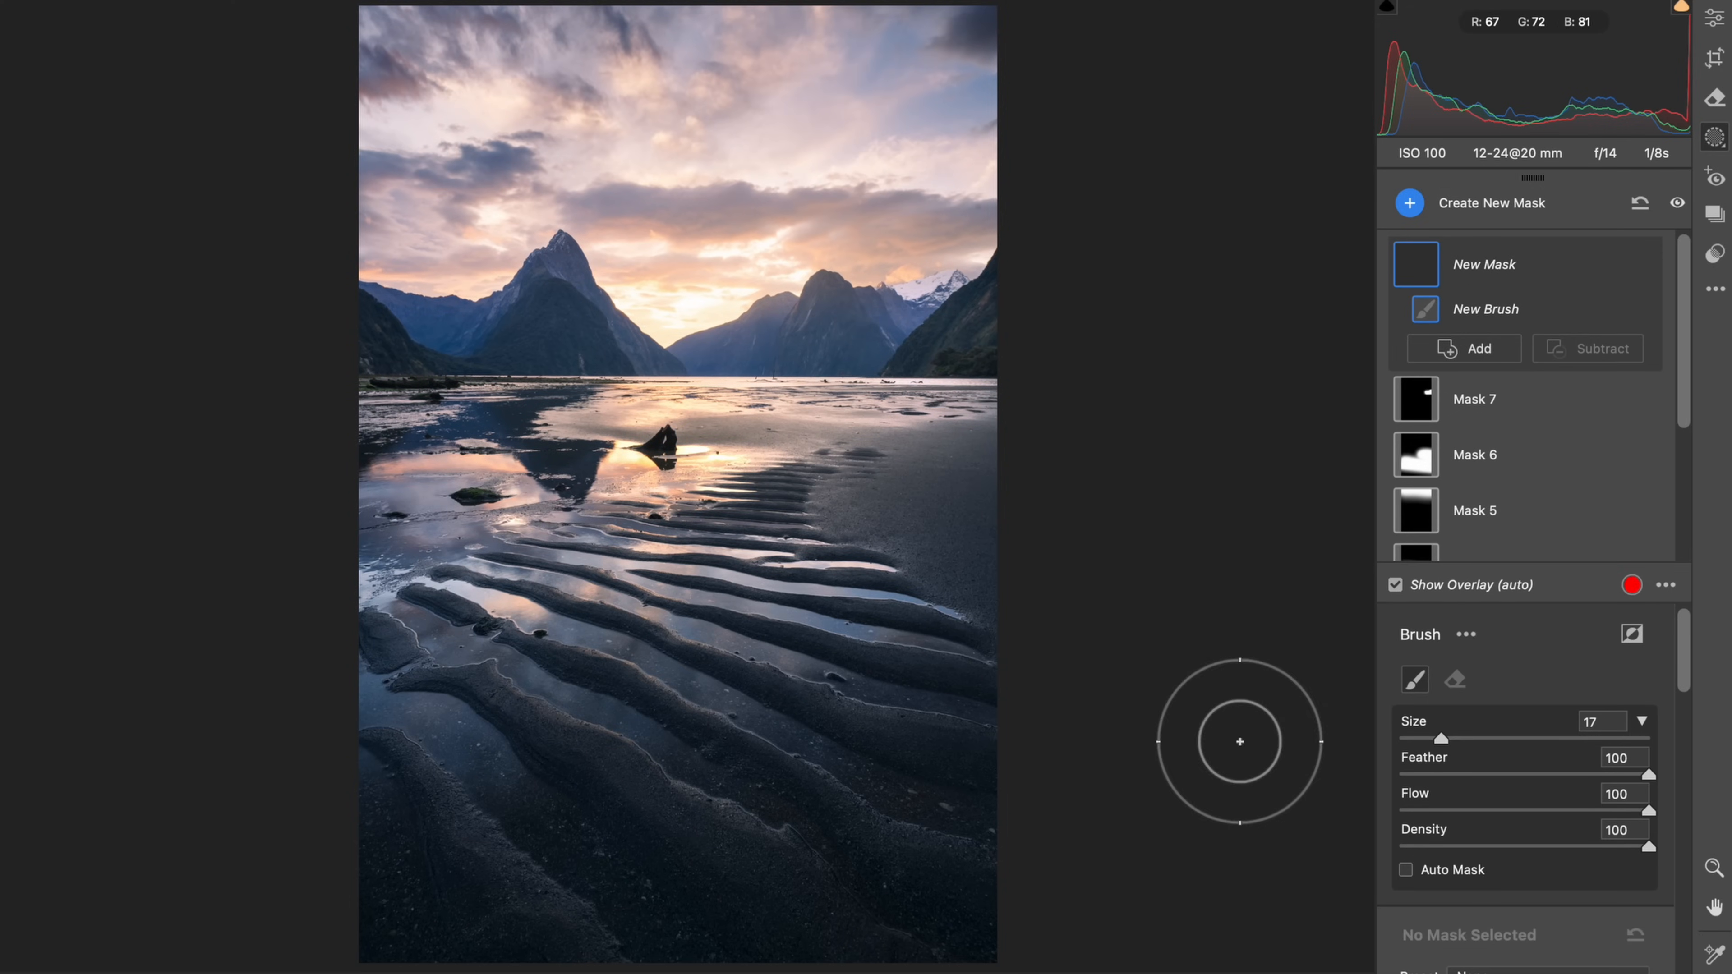
pyautogui.scroll(-3, 1560, 842)
pyautogui.scroll(-5, 1562, 846)
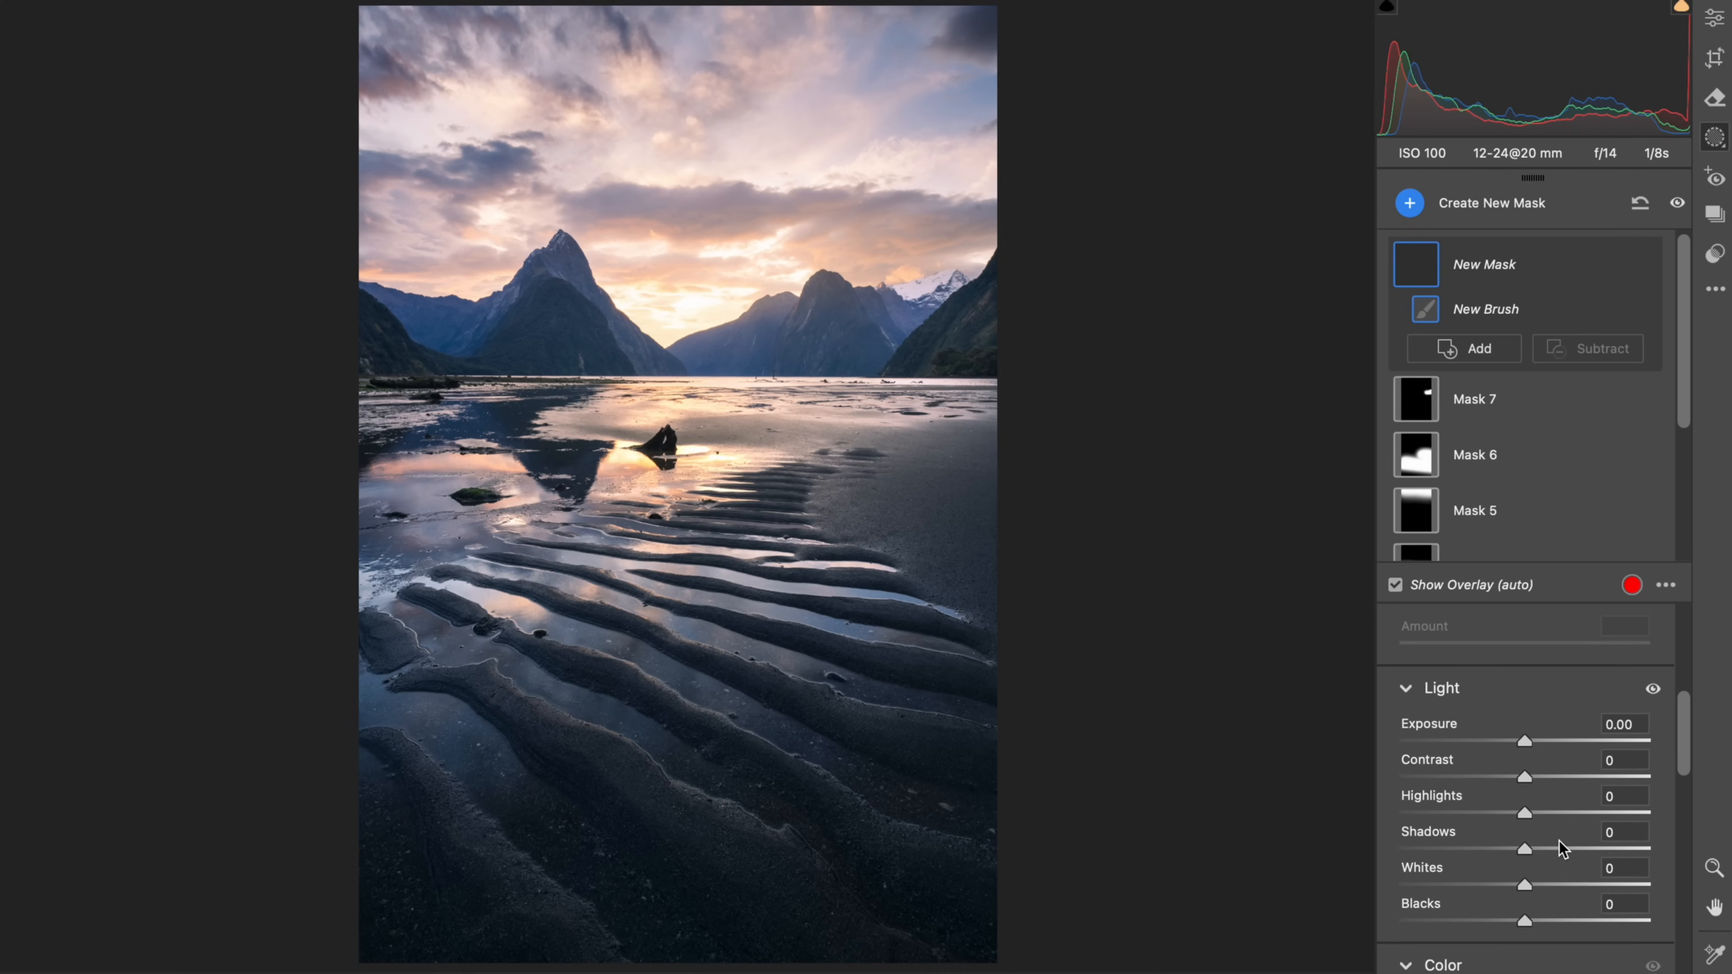
pyautogui.moveTo(1524, 851); pyautogui.dragTo(1543, 853)
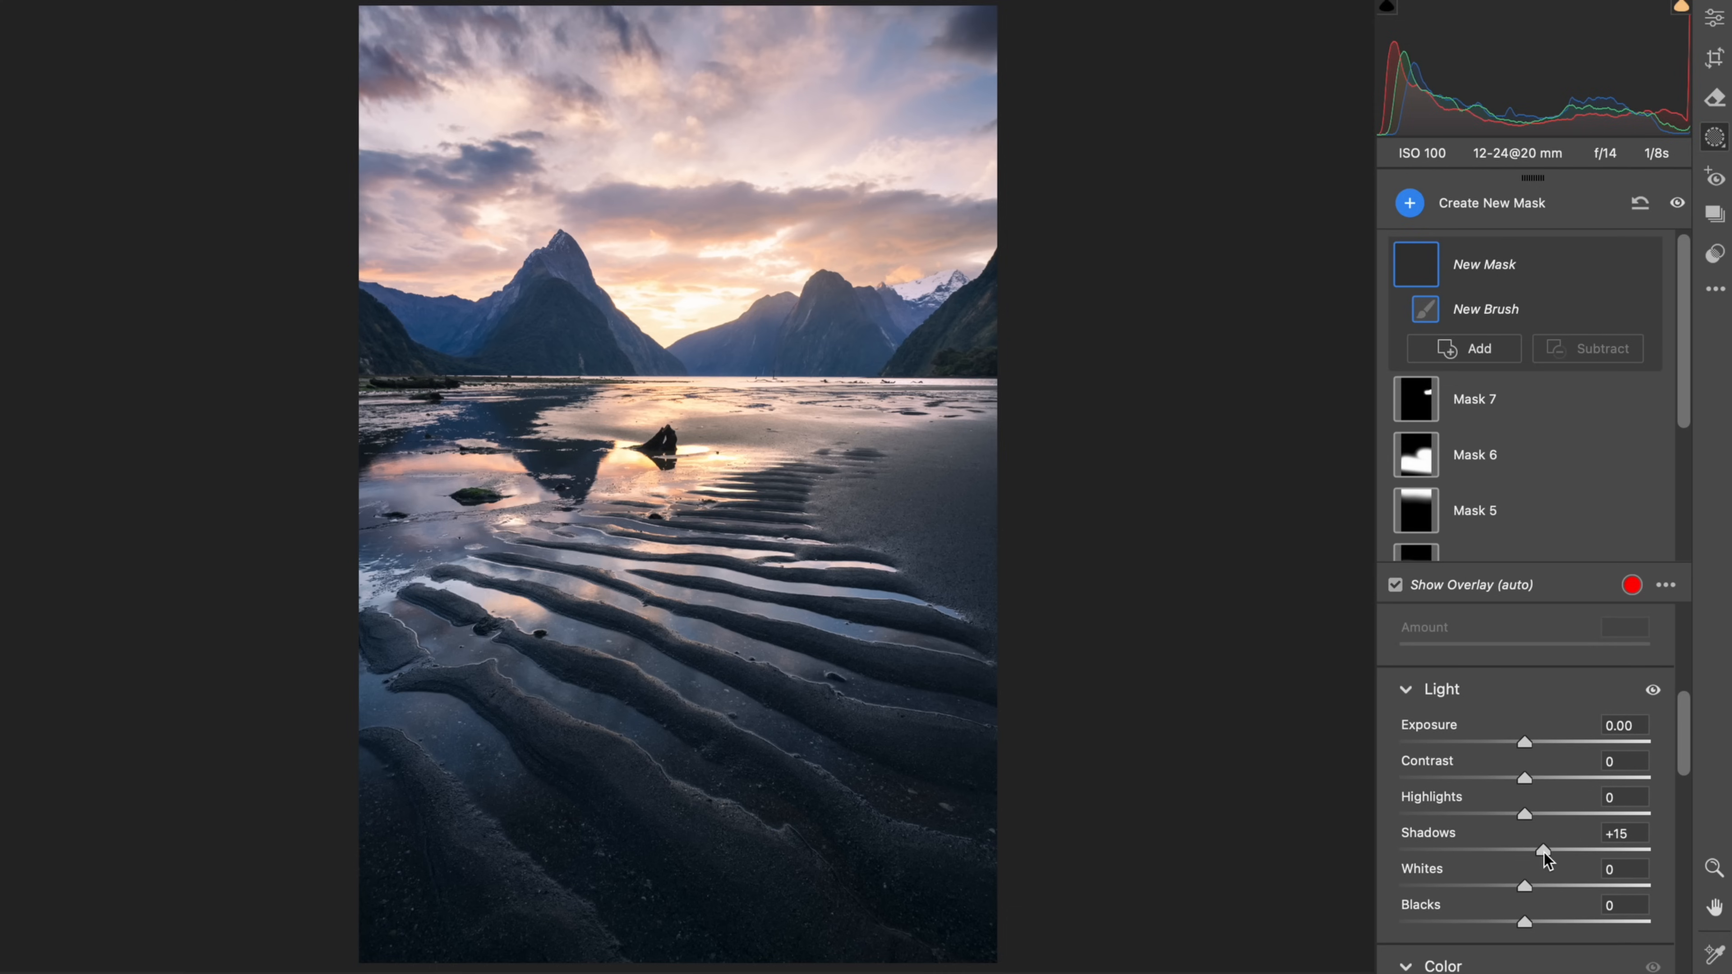
pyautogui.moveTo(1526, 924); pyautogui.dragTo(1537, 924)
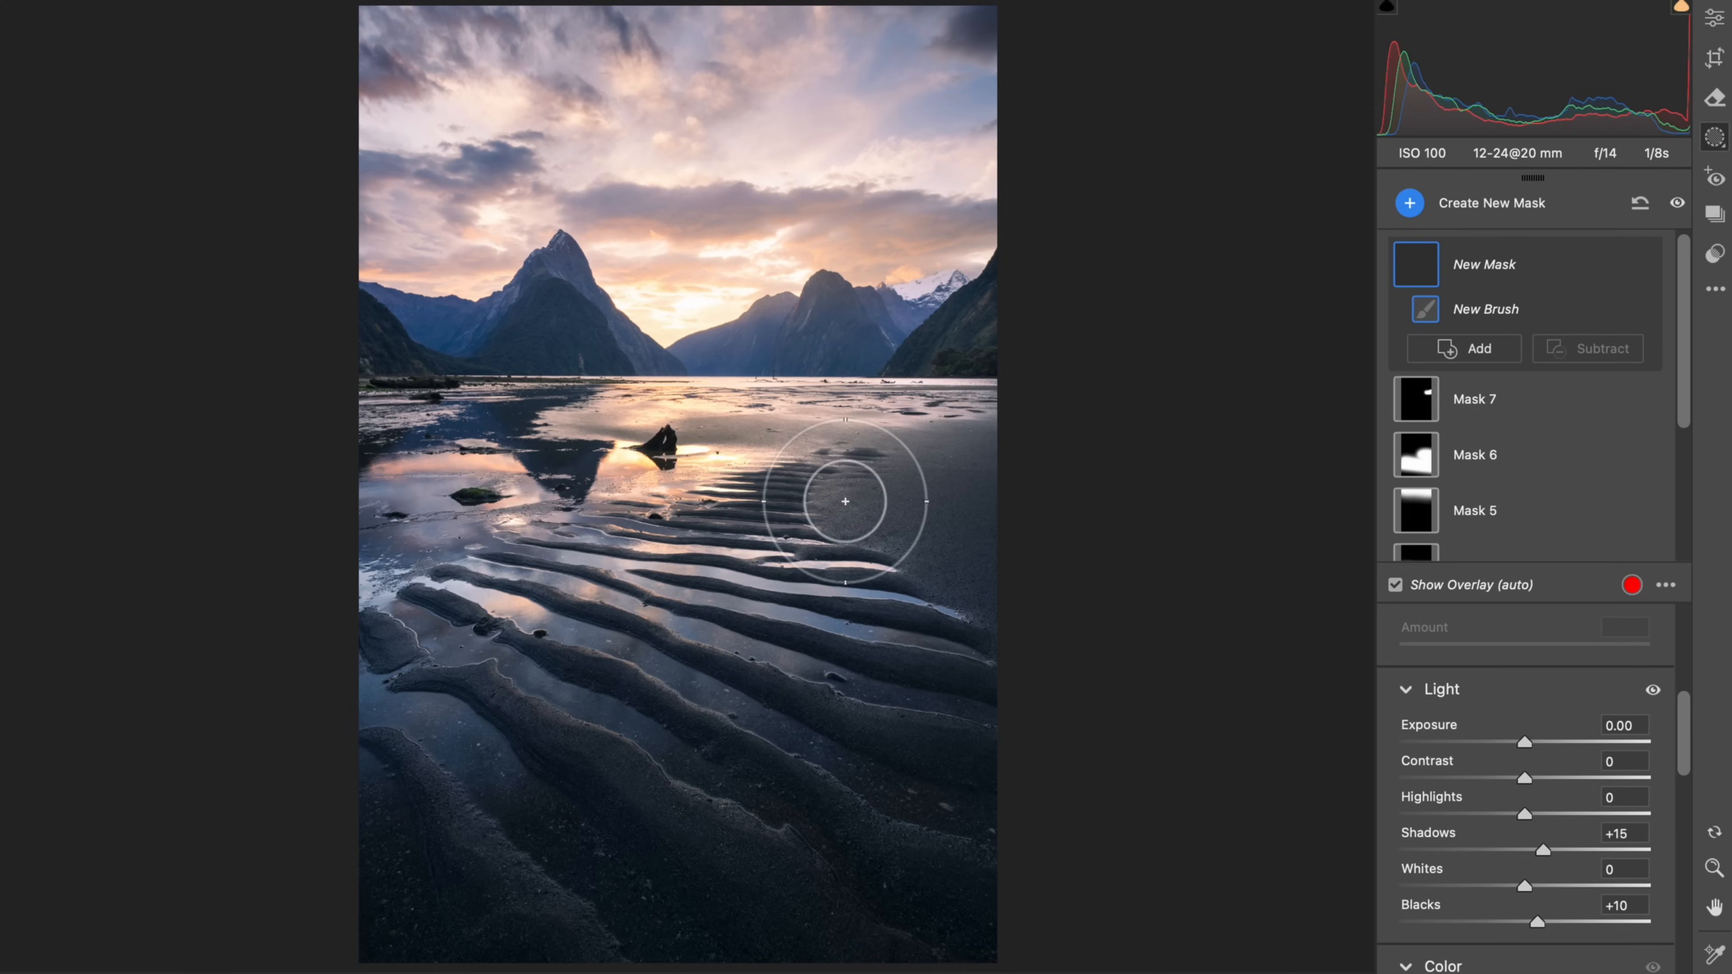
pyautogui.moveTo(672, 438); pyautogui.dragTo(663, 439)
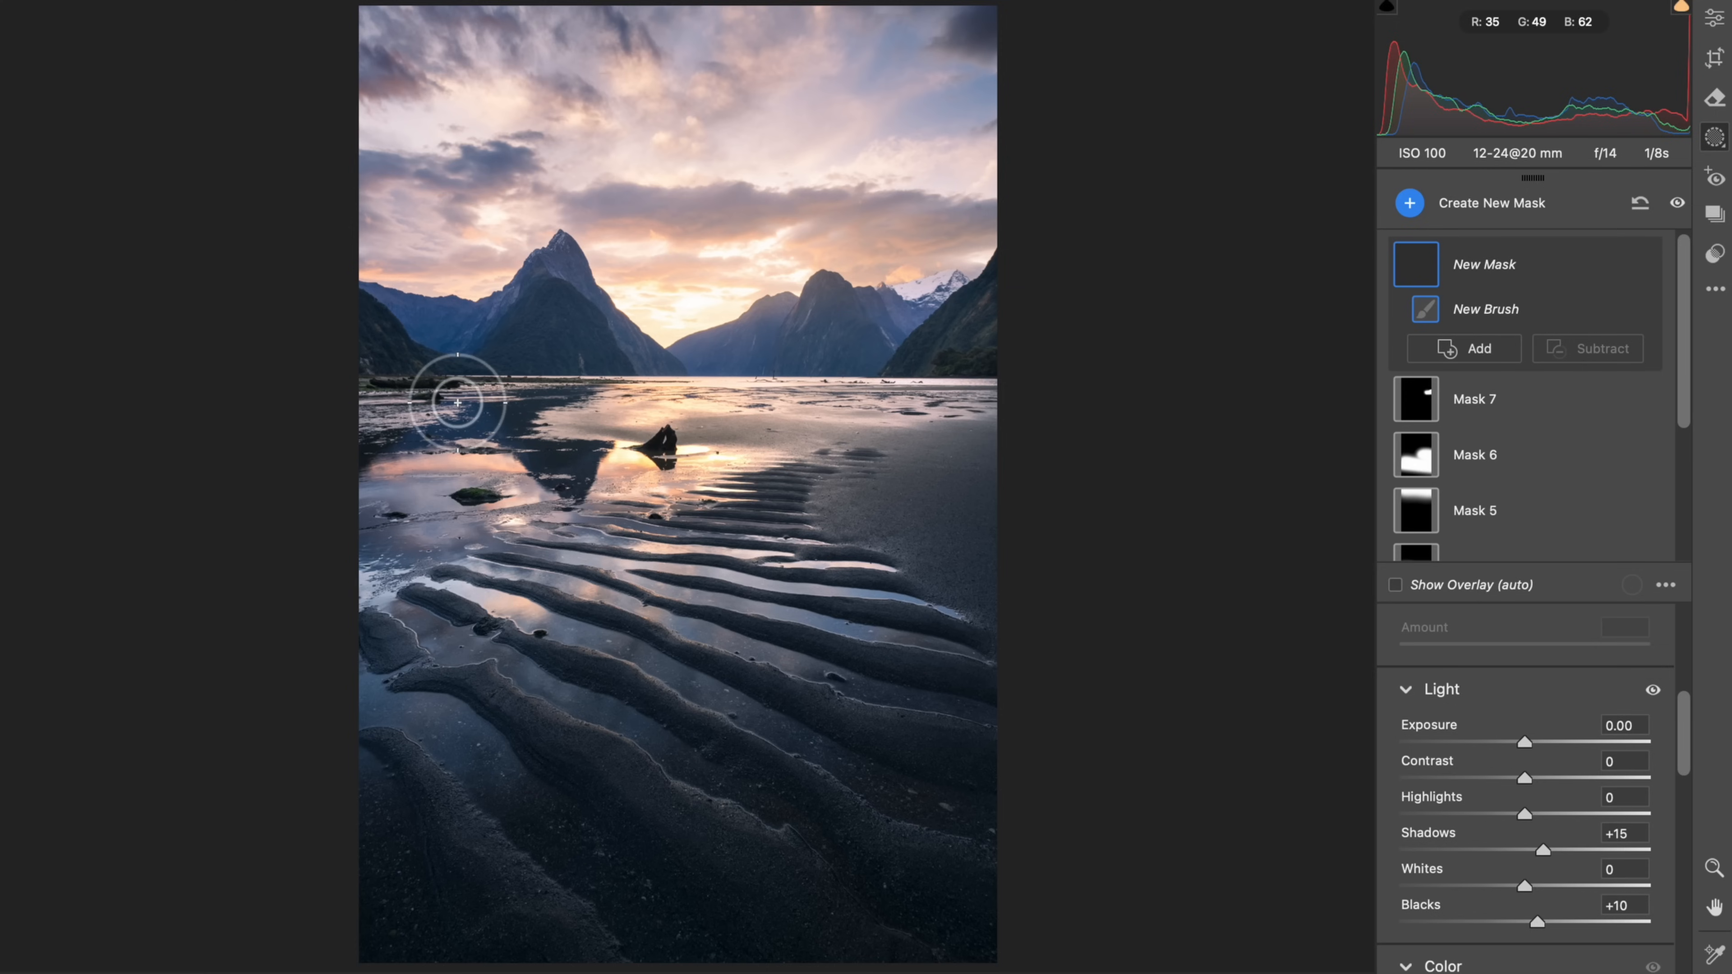
pyautogui.moveTo(458, 404); pyautogui.dragTo(451, 404)
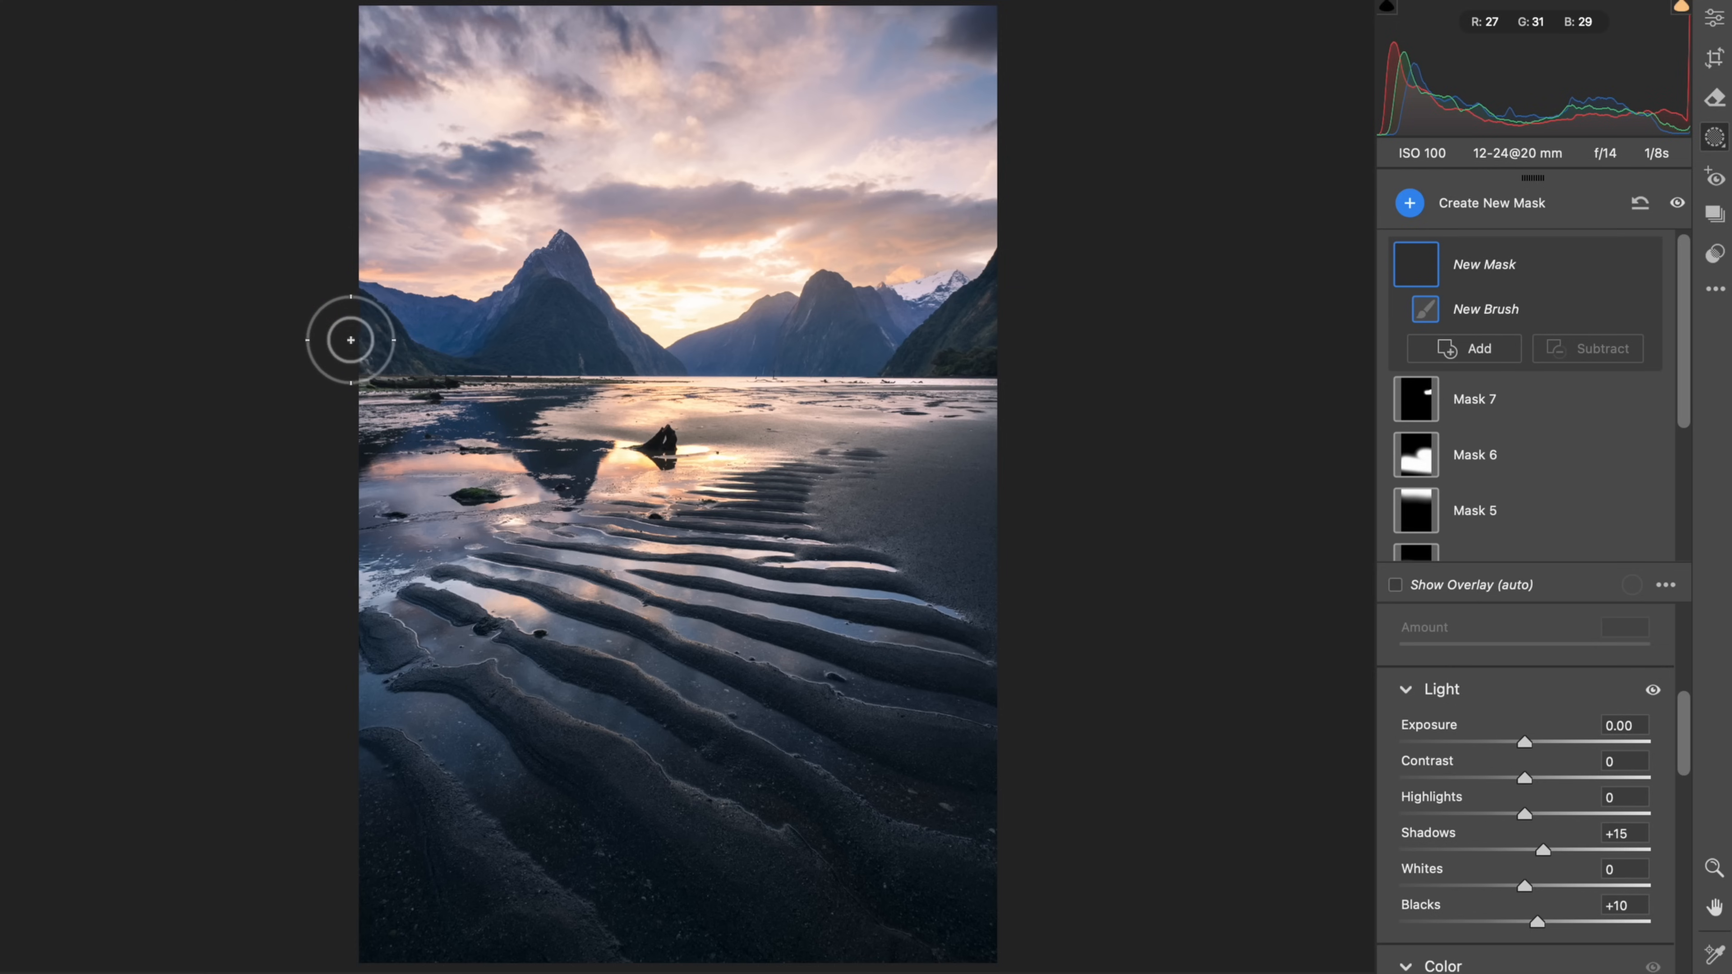
pyautogui.moveTo(360, 379); pyautogui.dragTo(986, 376)
pyautogui.press('[')
pyautogui.press('[')
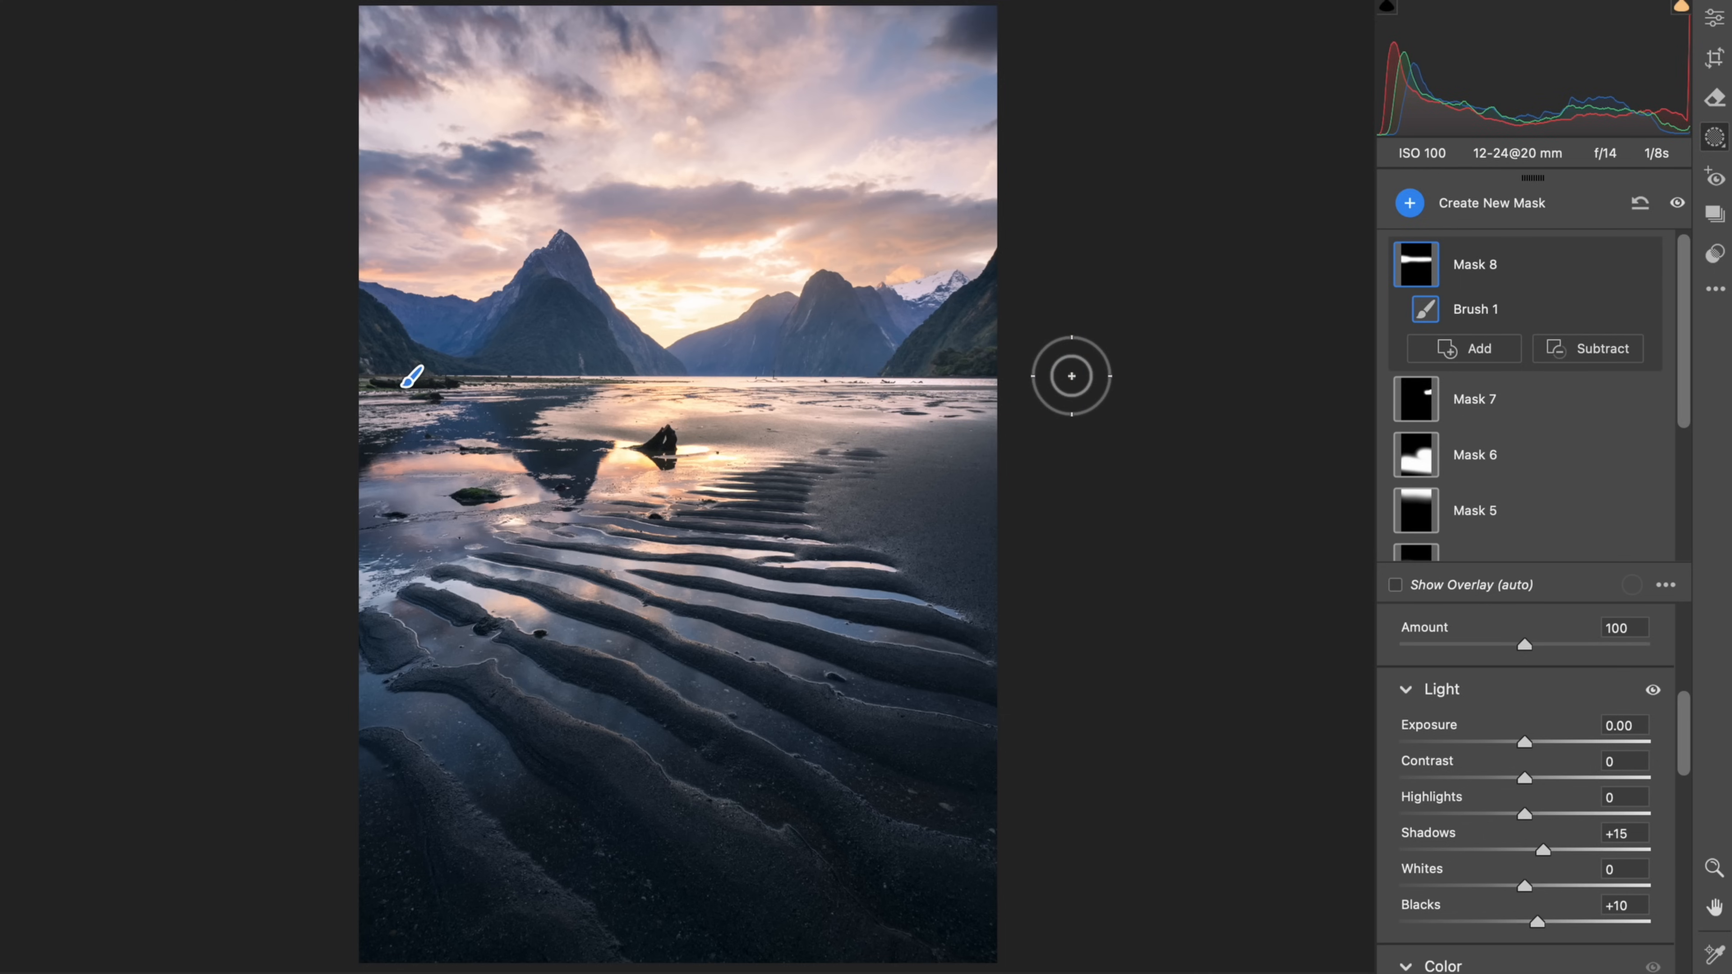
# Step: Lower the global Exposure of the whole photo to +1.00
pyautogui.click(1715, 18)
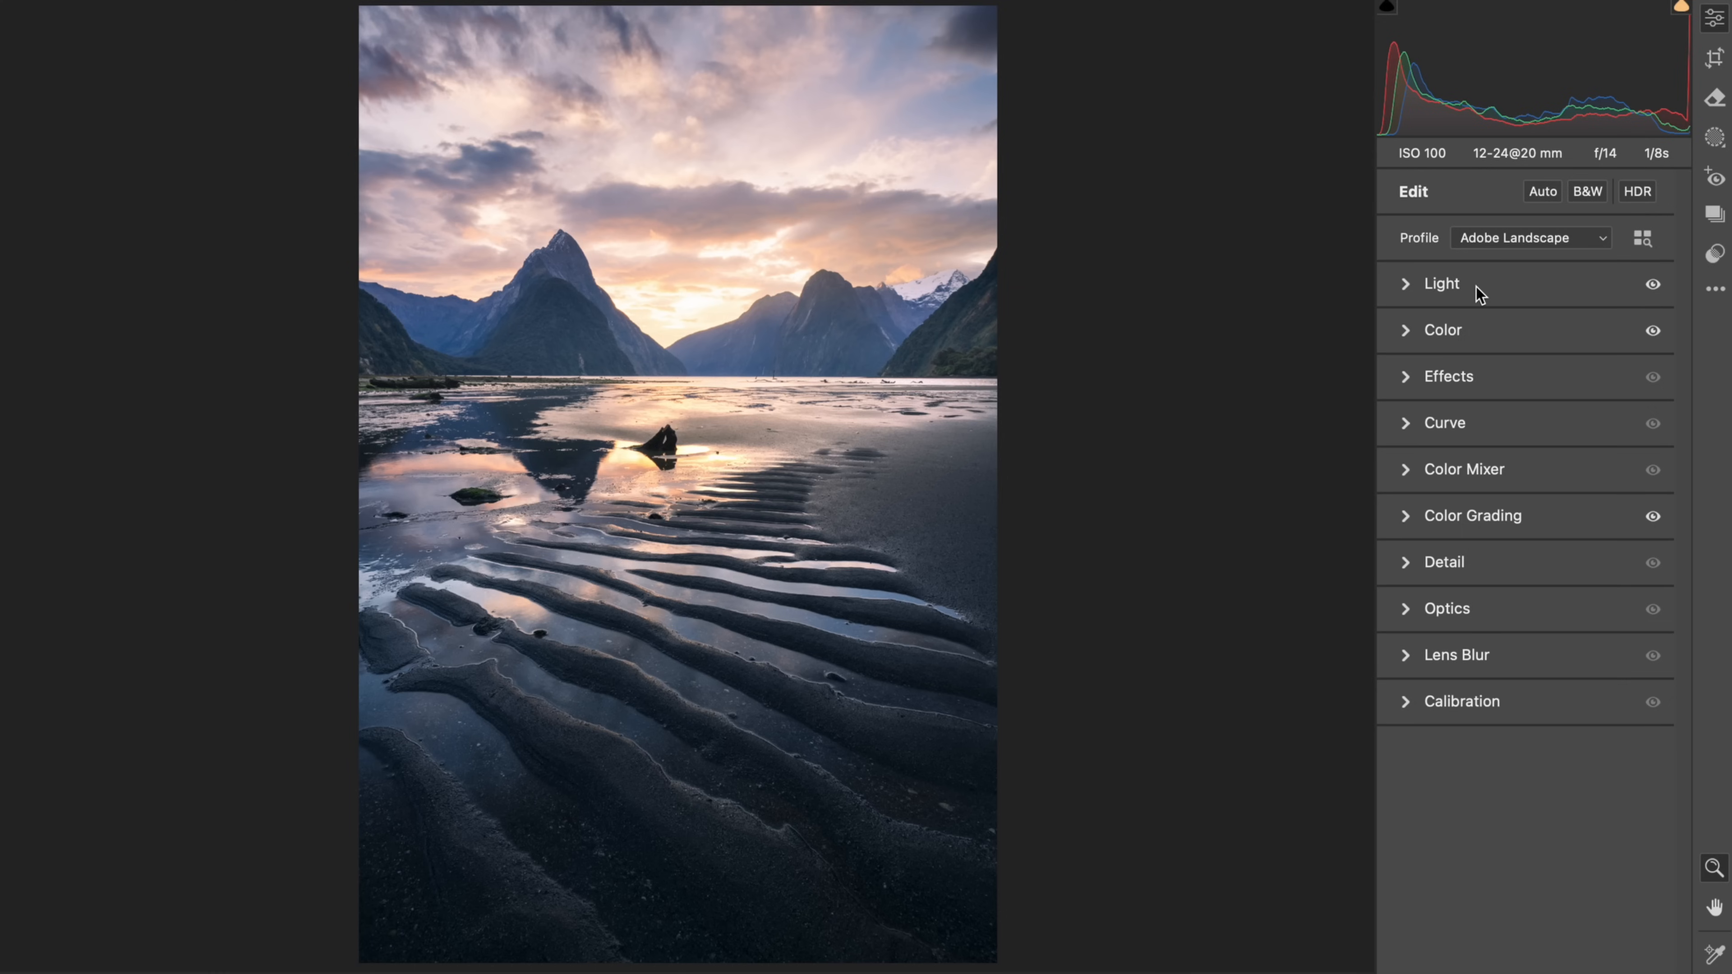
pyautogui.click(1457, 329)
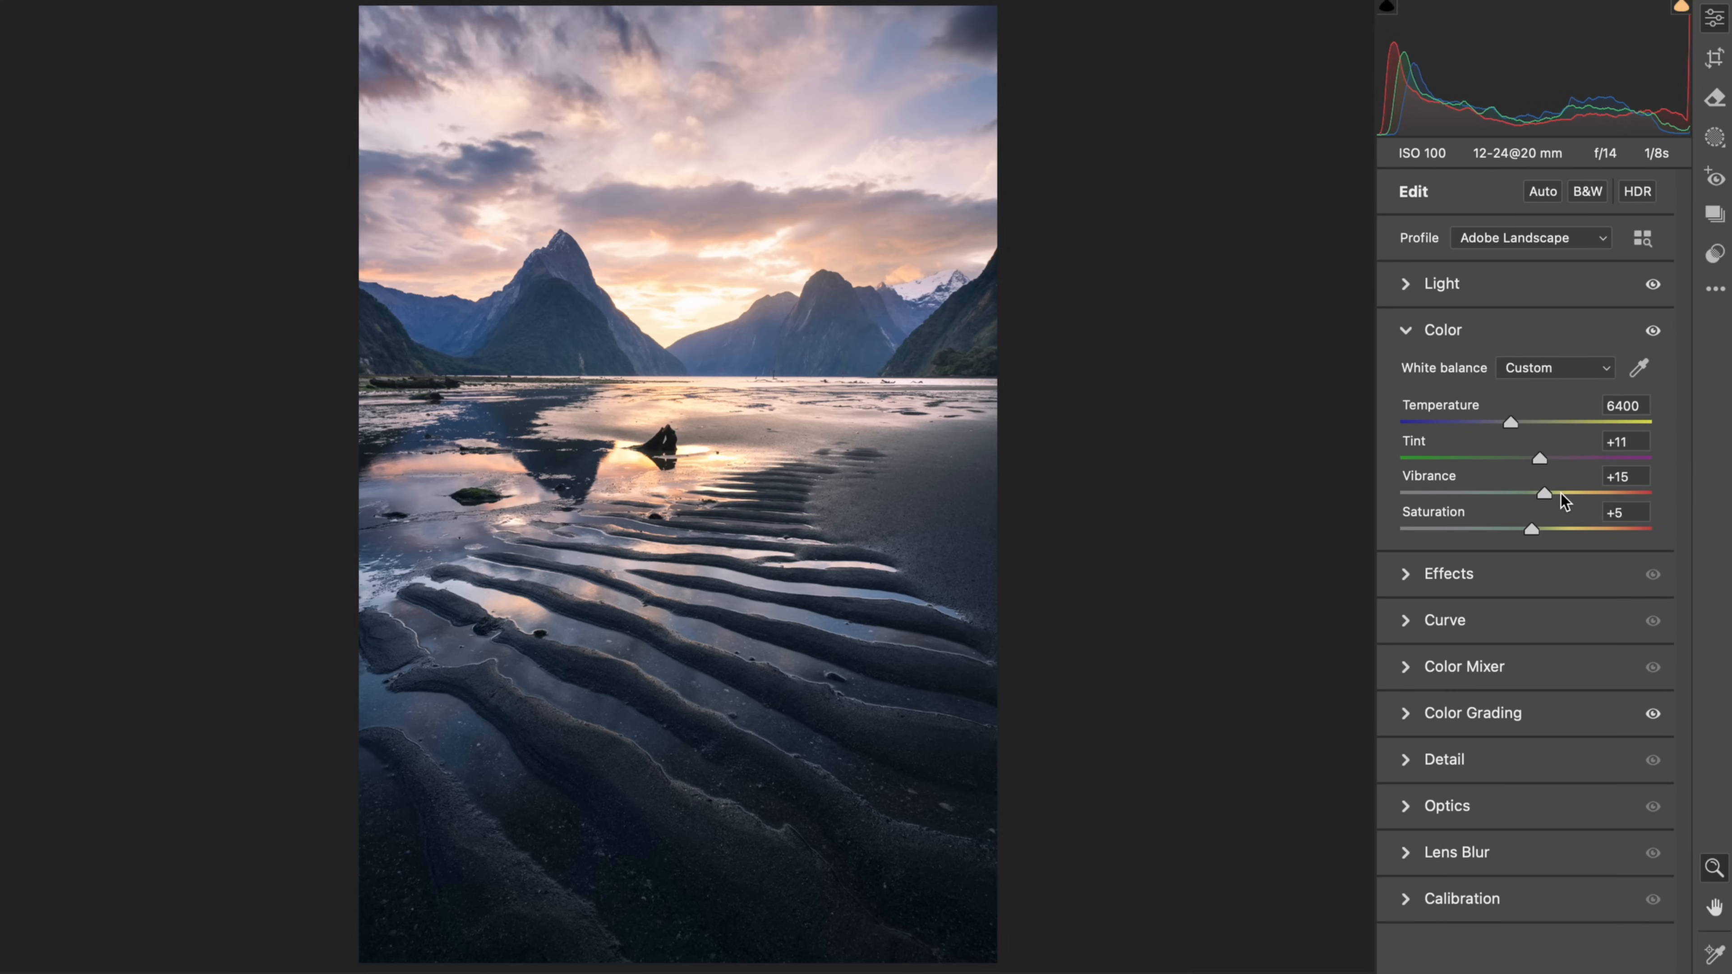
pyautogui.moveTo(1563, 502); pyautogui.dragTo(1538, 530)
pyautogui.click(1507, 286)
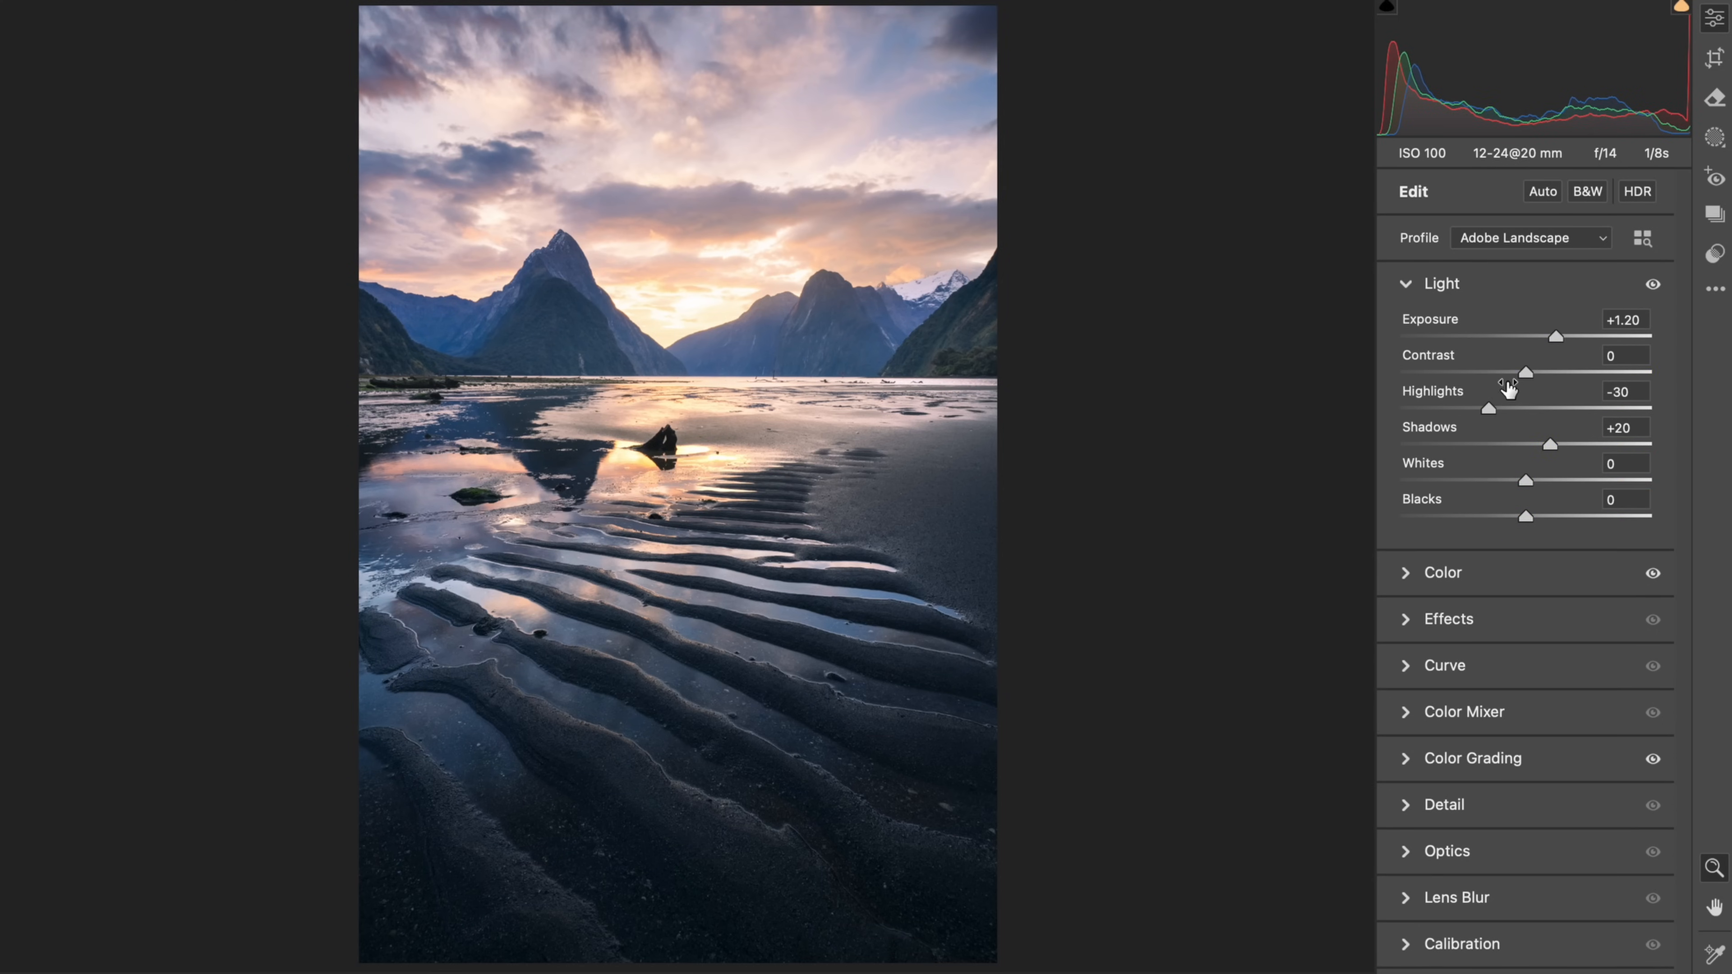
pyautogui.moveTo(1555, 341); pyautogui.dragTo(1550, 344)
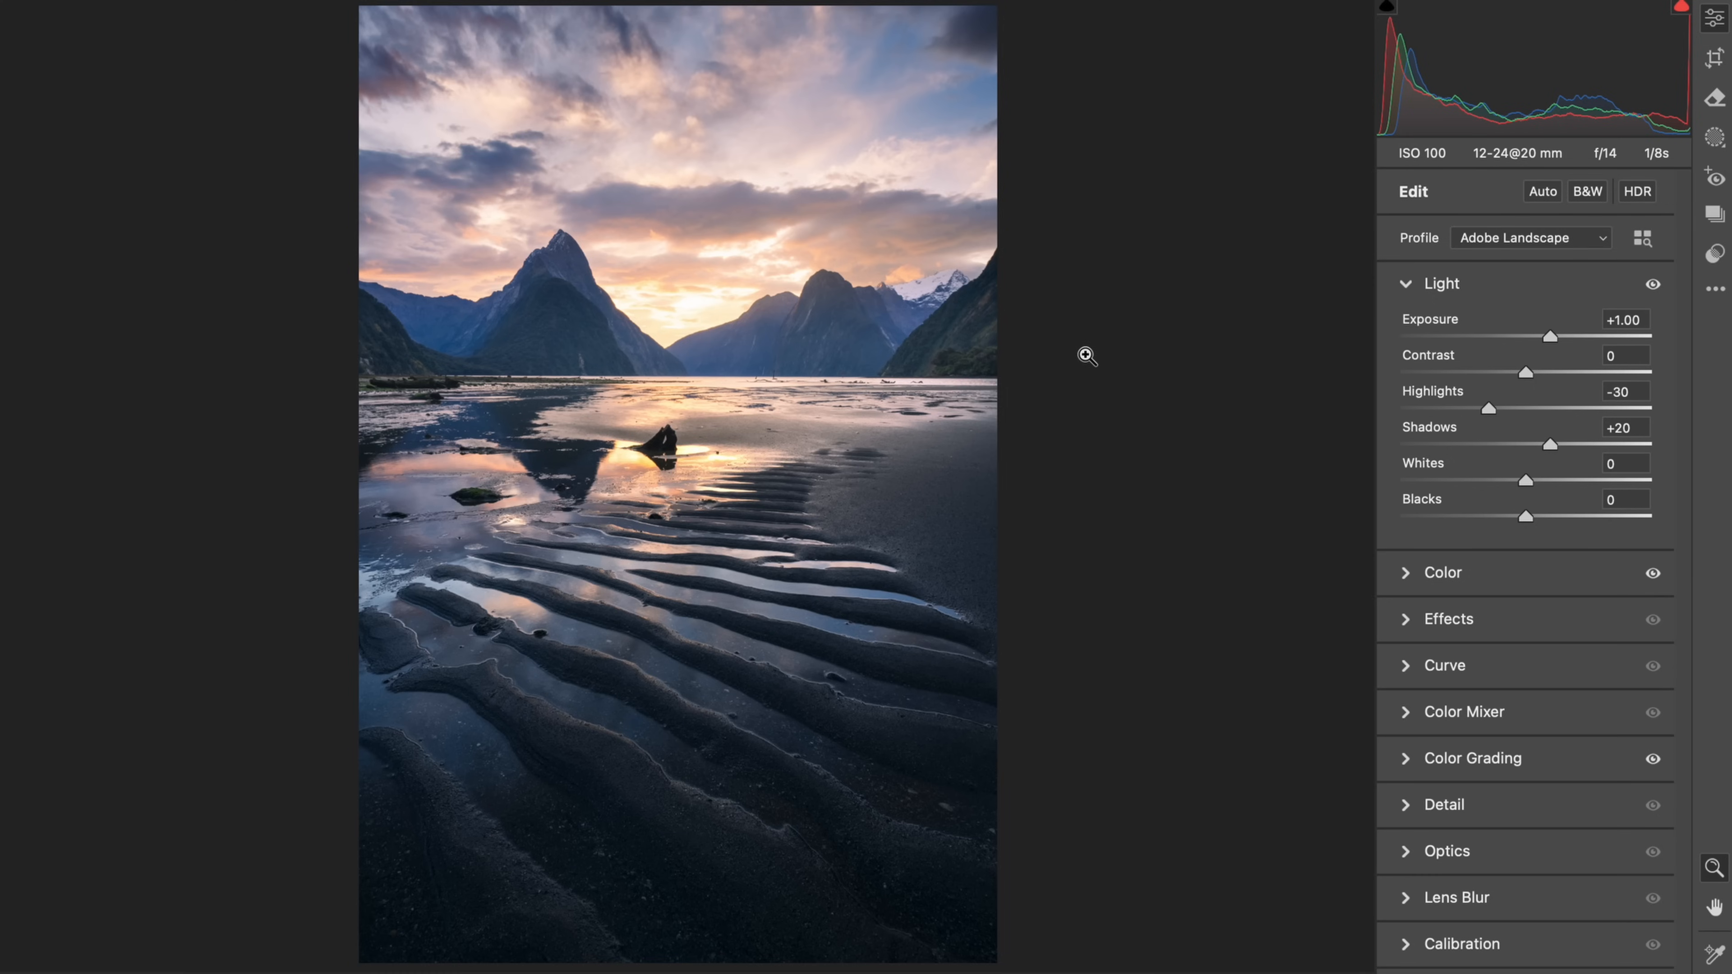
# Step: Paint a new brush mask with Dehaze -3 over the distant mountains between the sun glow and the right slope
pyautogui.press('k')
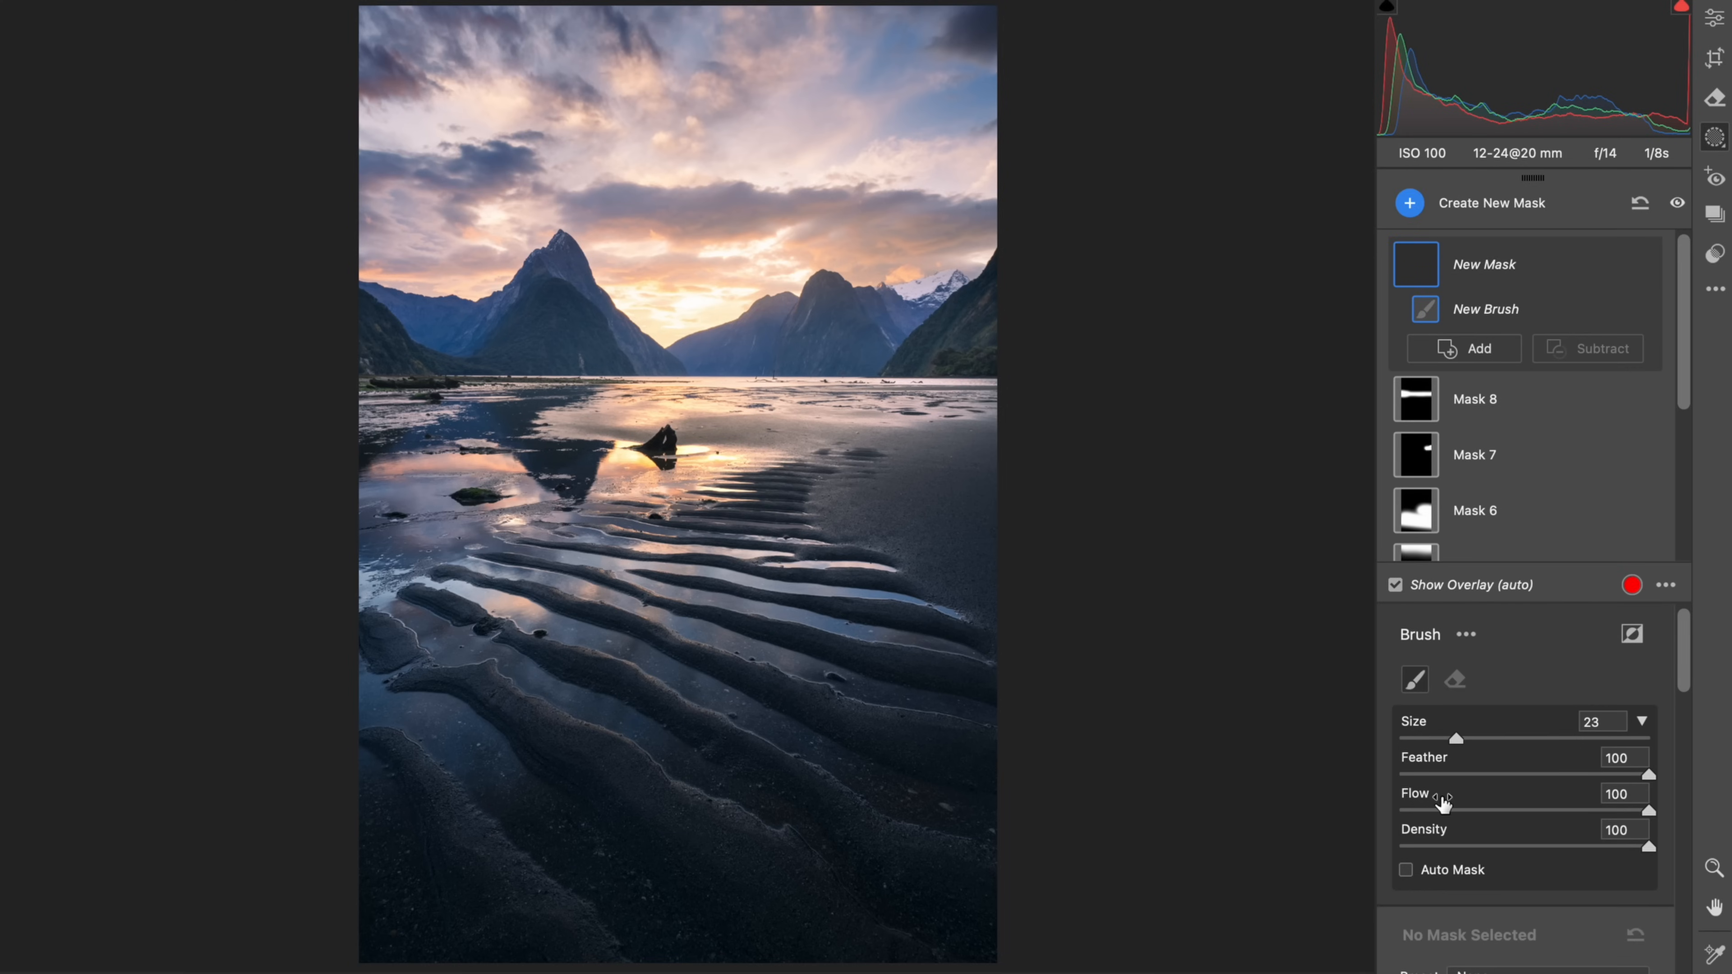
pyautogui.scroll(-7, 1555, 824)
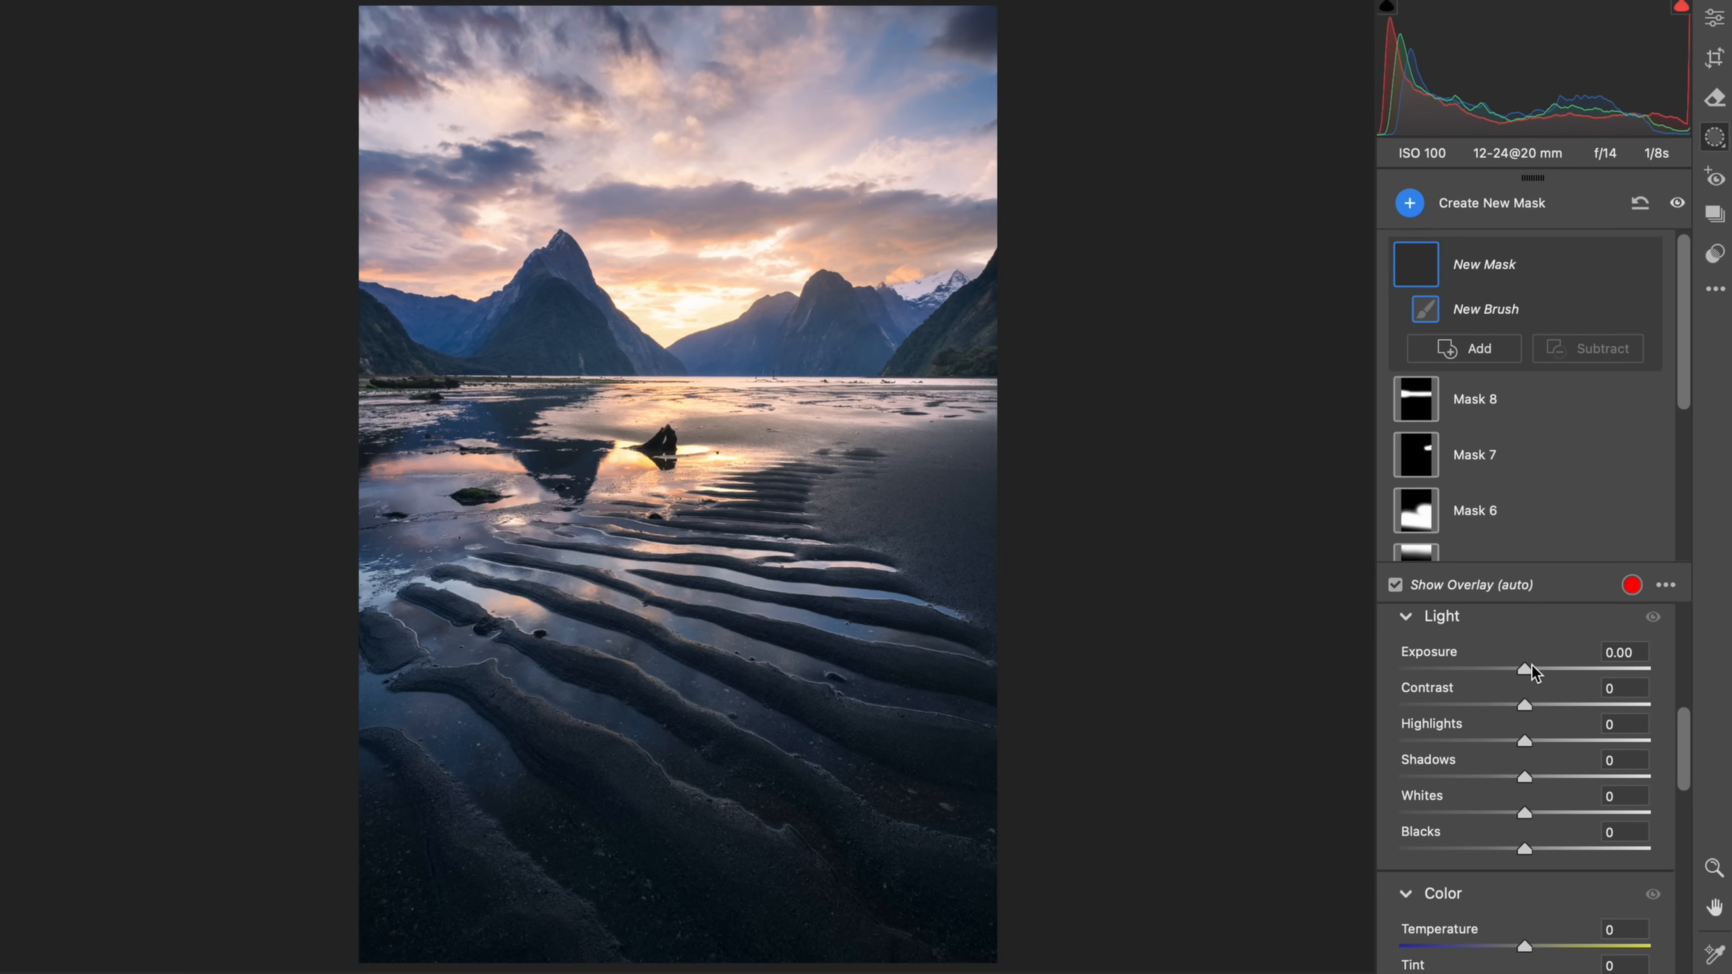
pyautogui.scroll(-4, 1529, 672)
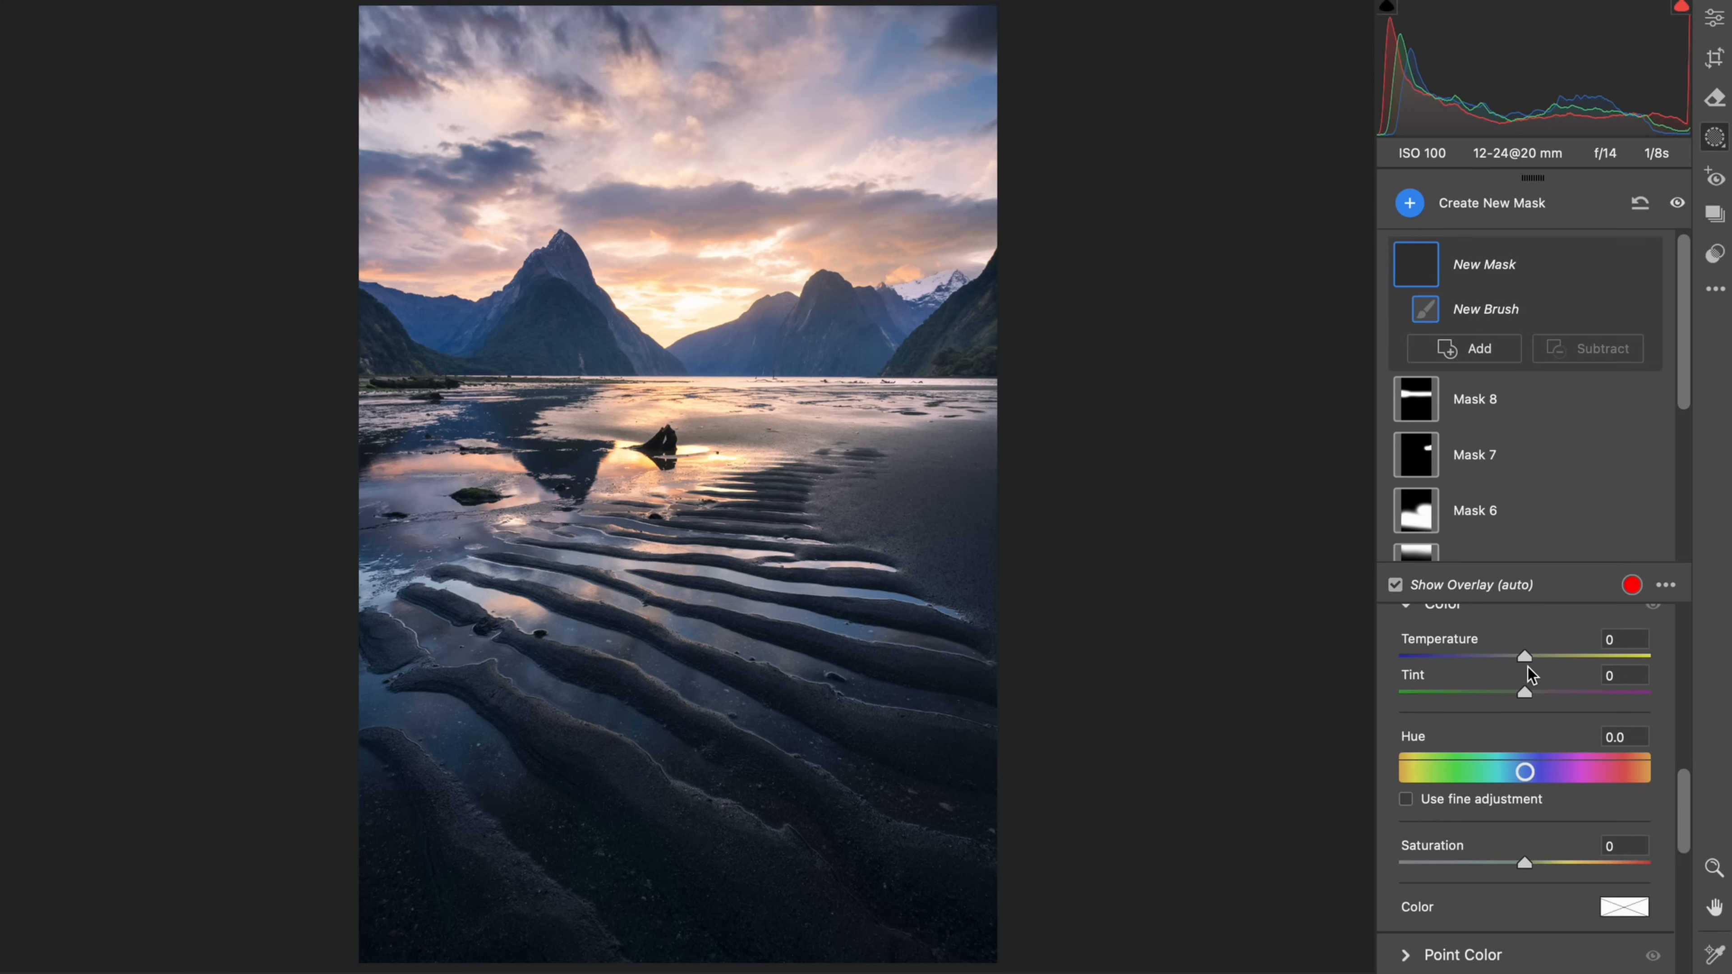
pyautogui.click(1540, 654)
pyautogui.scroll(-9, 1541, 654)
pyautogui.scroll(5, 1542, 656)
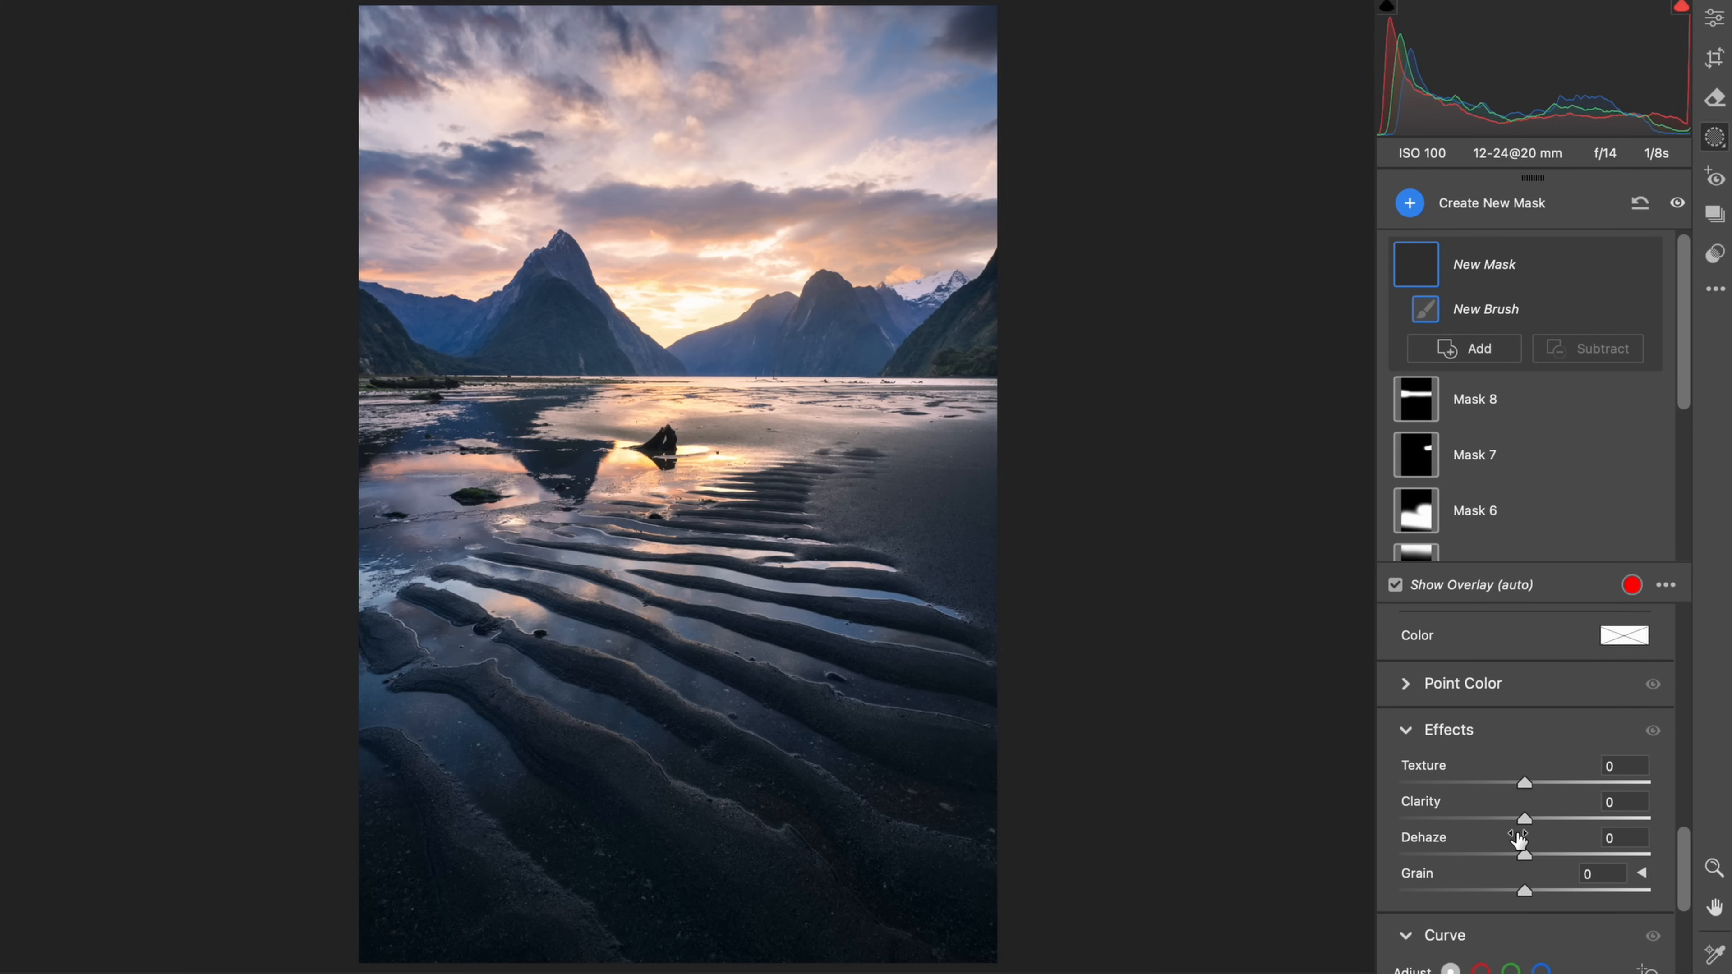
pyautogui.moveTo(1519, 841); pyautogui.dragTo(1511, 841)
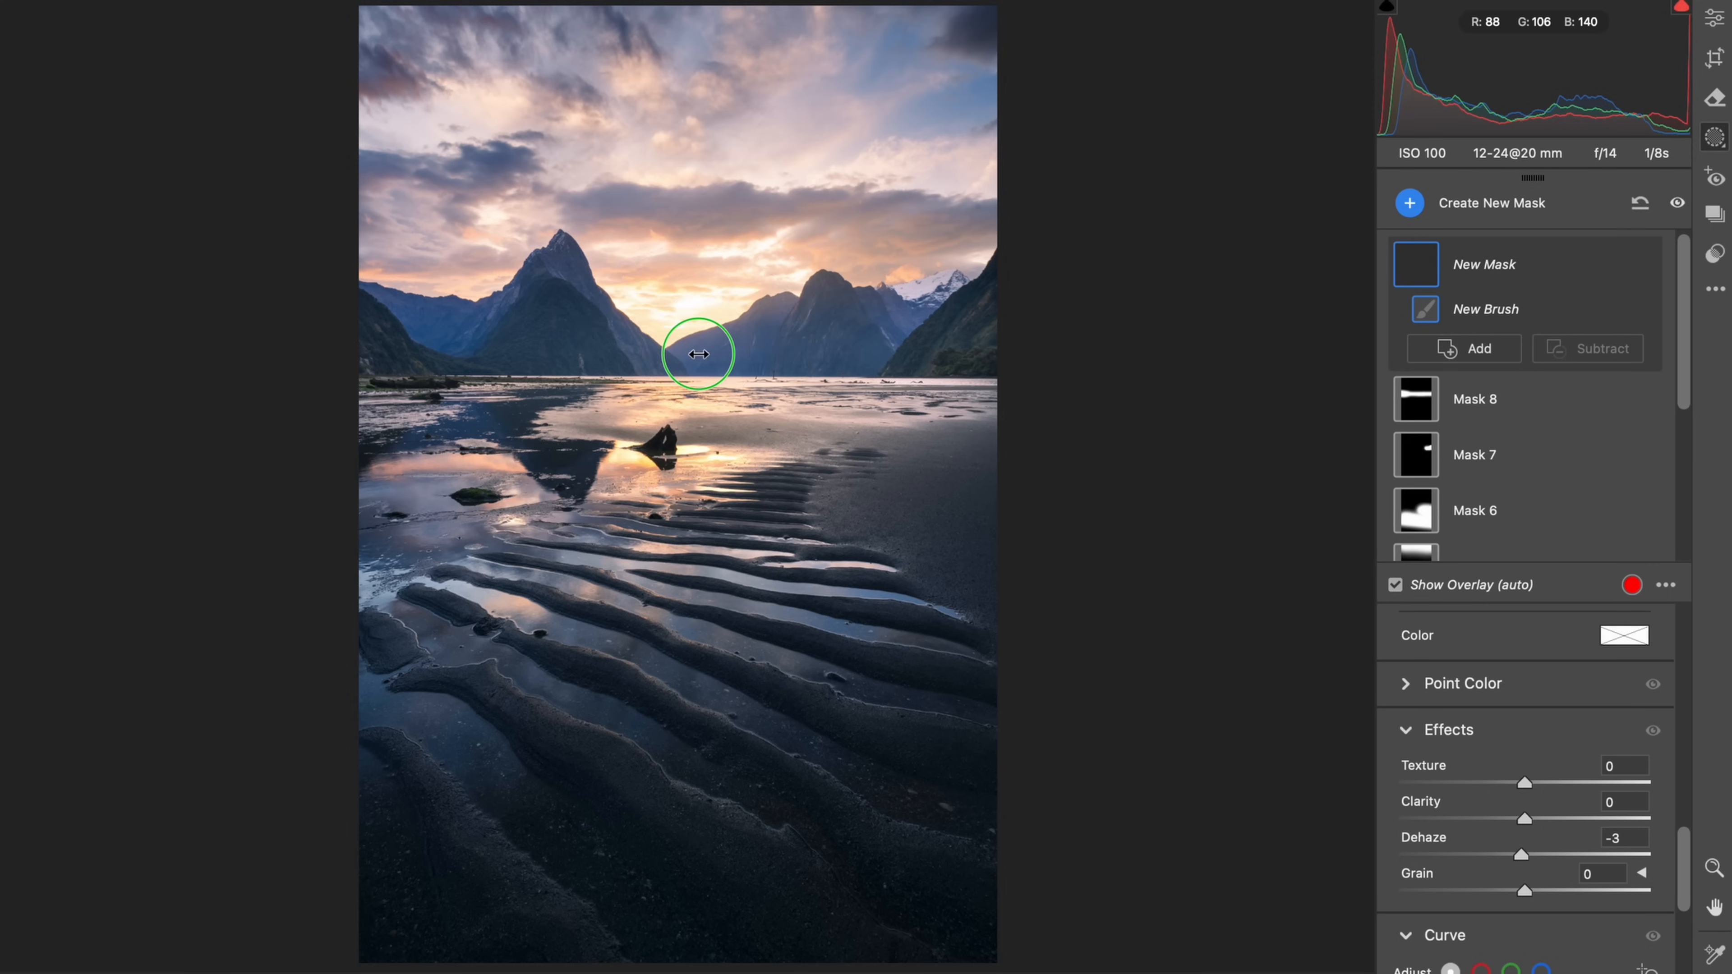
pyautogui.click(737, 338)
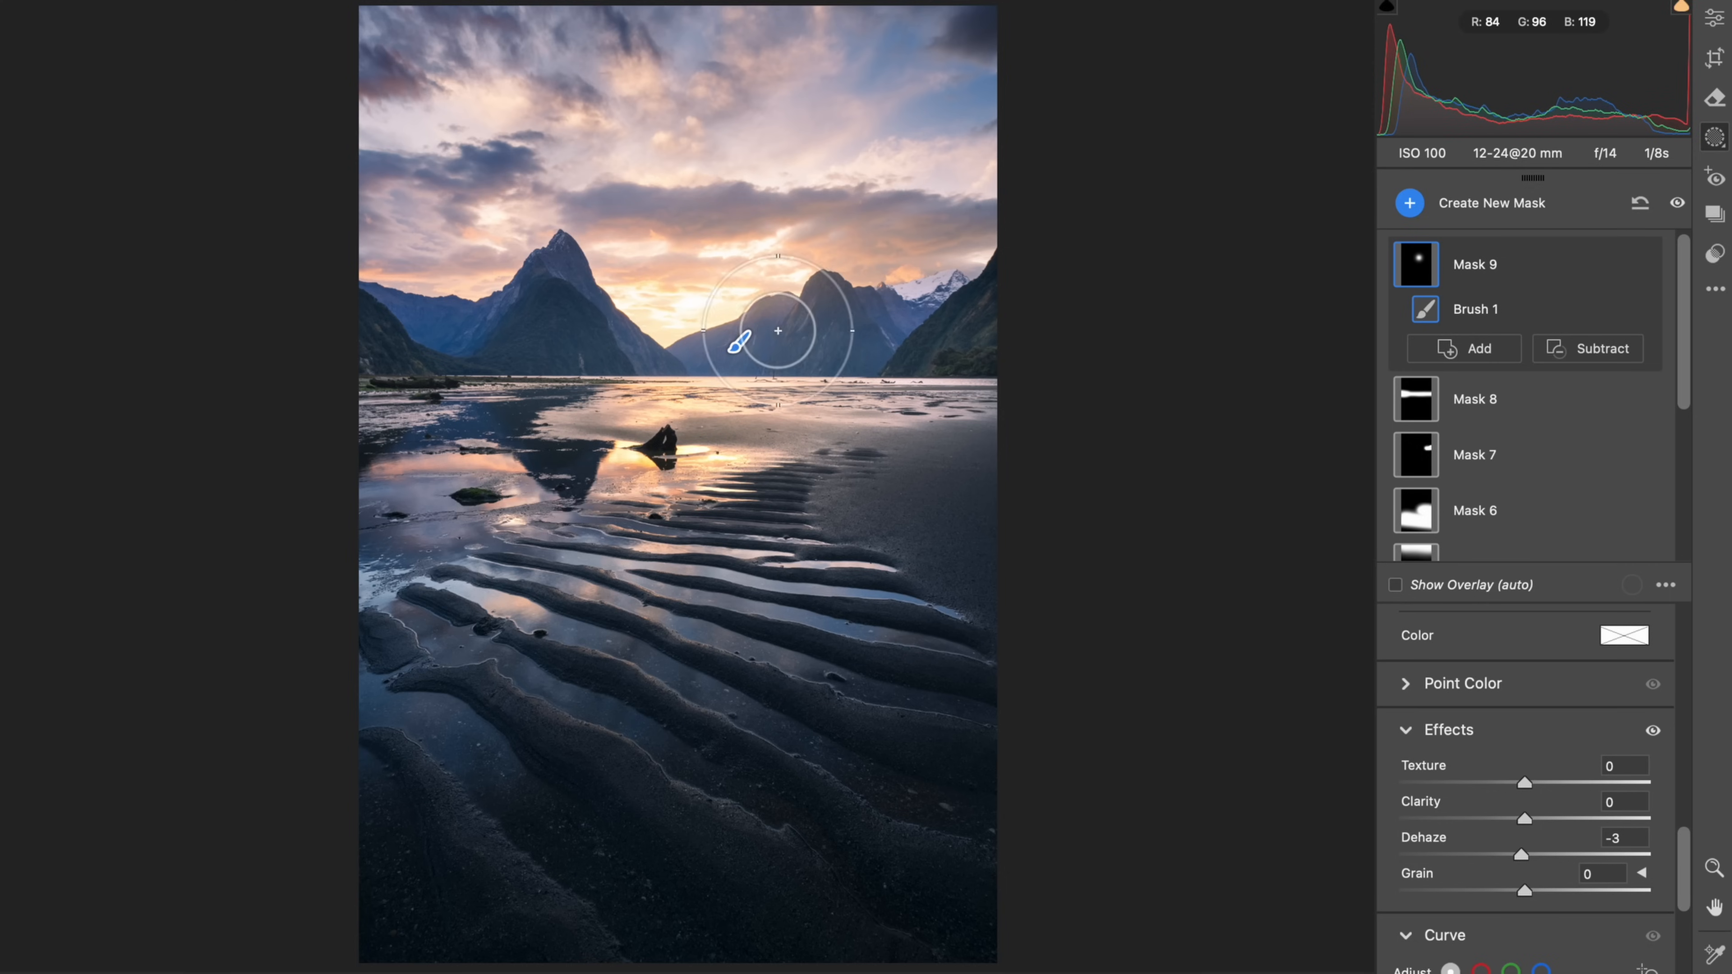
pyautogui.moveTo(777, 331)
pyautogui.mouseDown()
pyautogui.moveTo(491, 341)
pyautogui.moveTo(530, 371)
pyautogui.moveTo(654, 345)
pyautogui.moveTo(906, 344)
pyautogui.mouseUp()
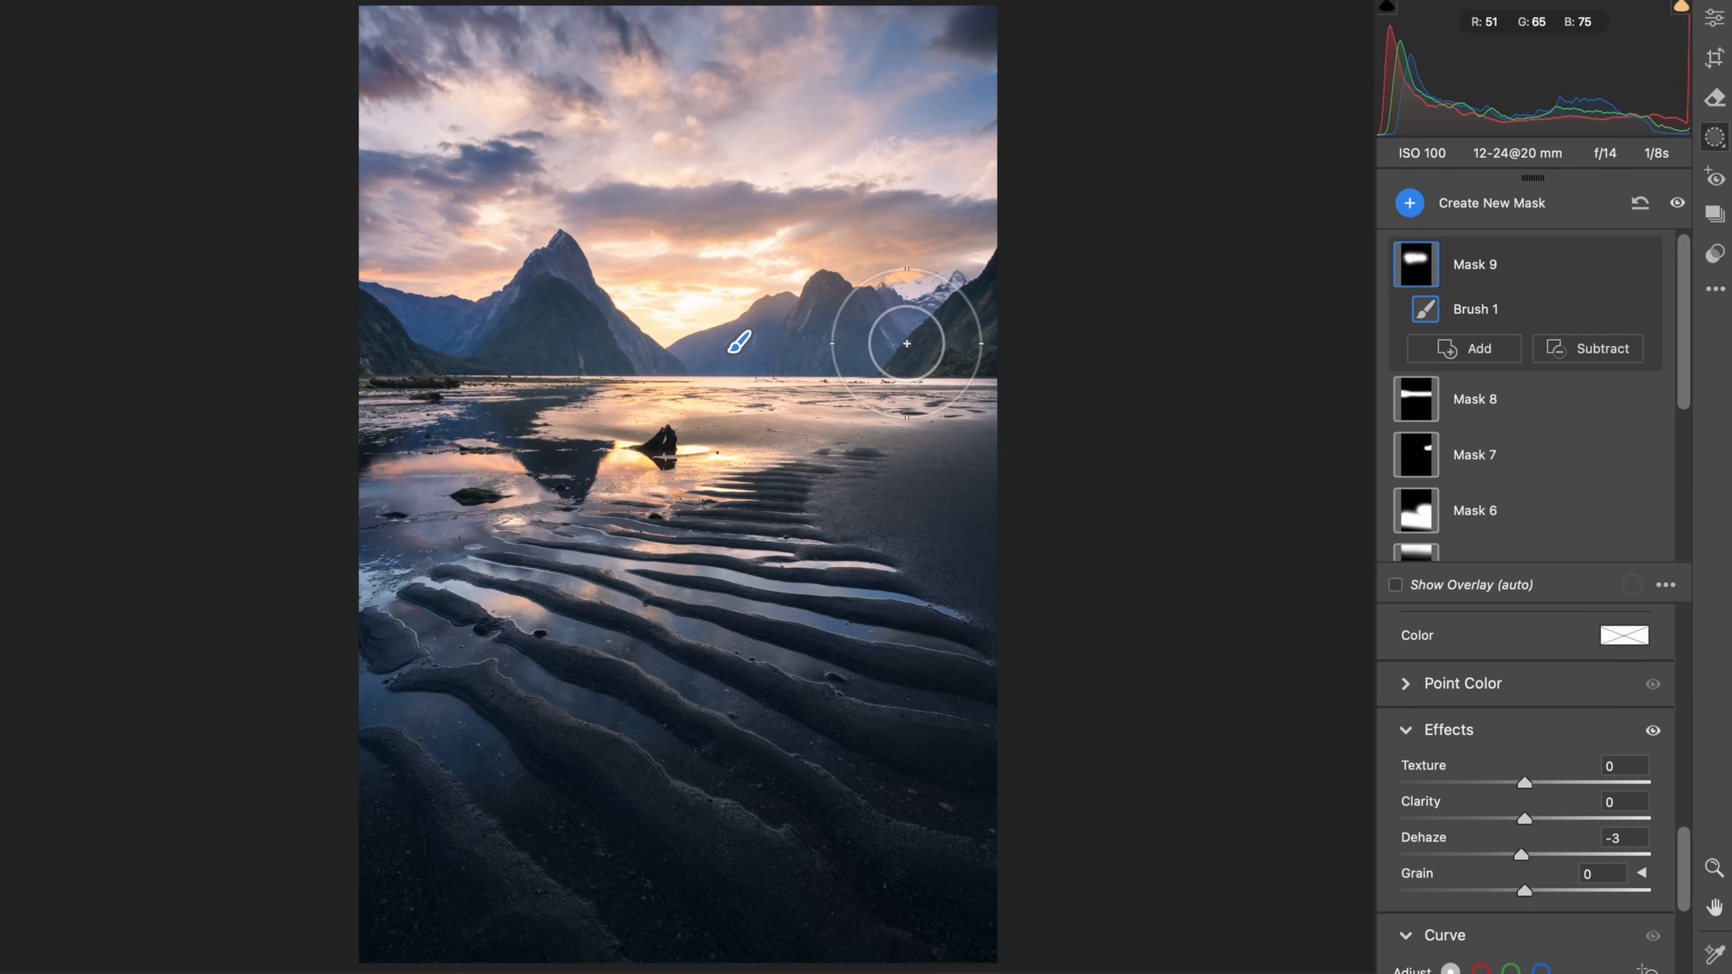
# Step: Compare the photo with Mask 9 over the distant mountains hidden and shown
pyautogui.click(1642, 265)
pyautogui.click(1642, 265)
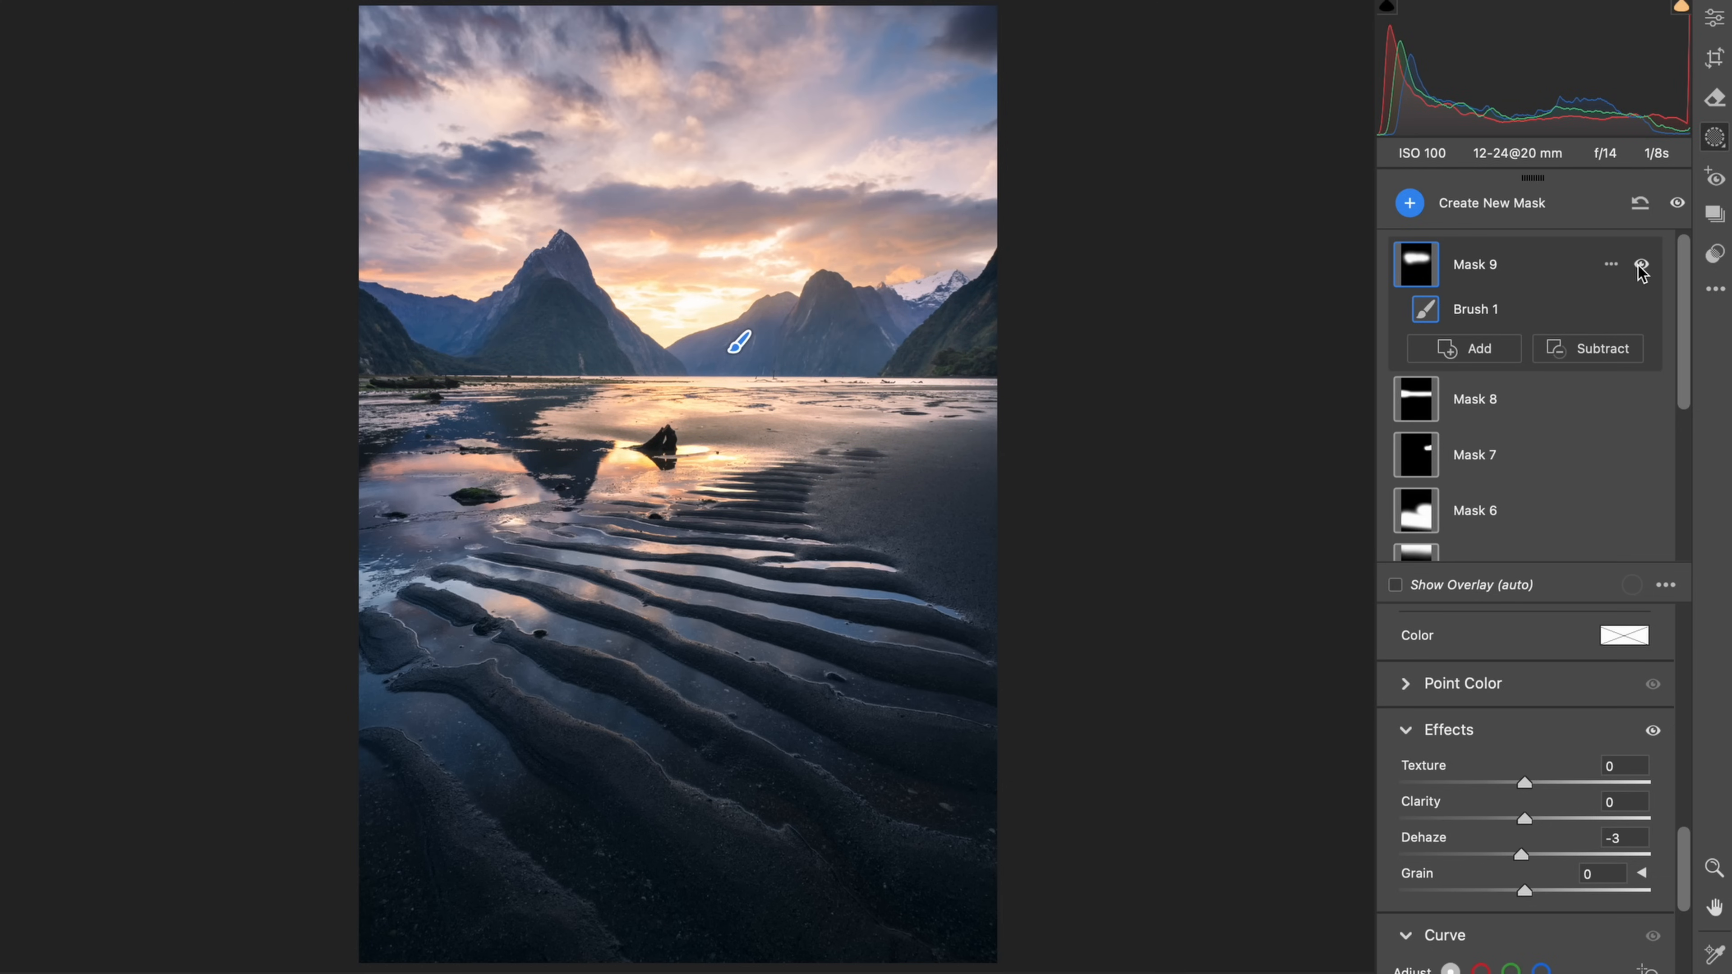
pyautogui.click(1641, 265)
pyautogui.click(1641, 265)
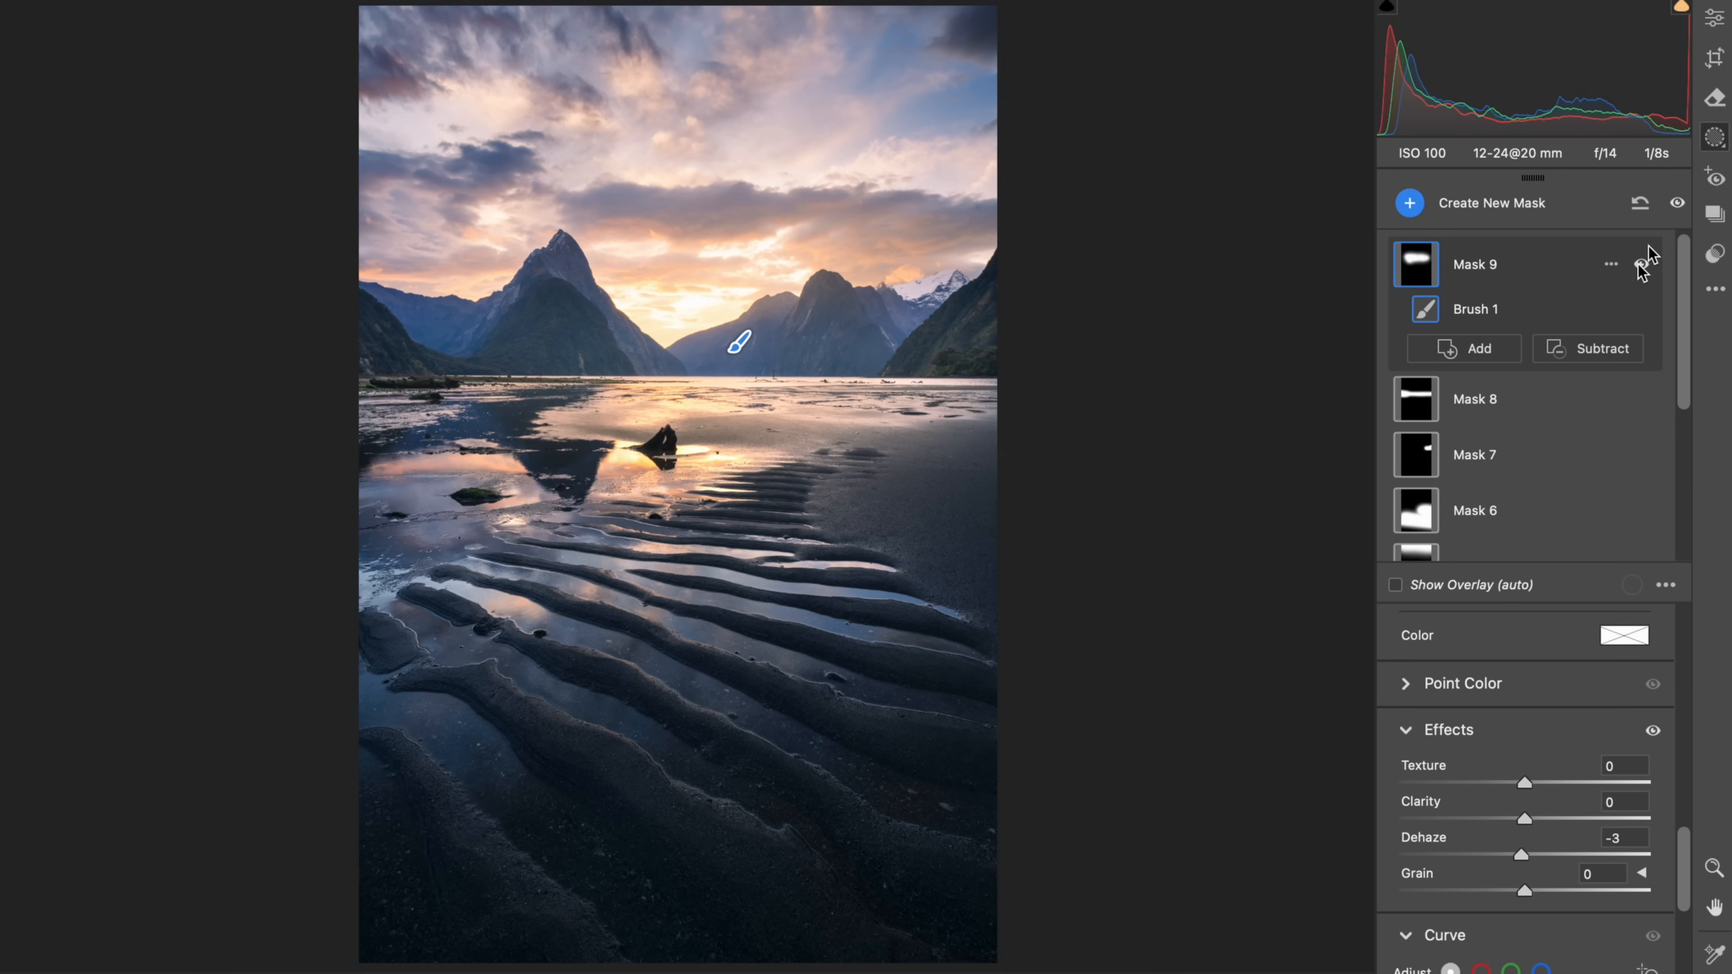
# Step: Compare the edited photo with the unedited original in the global edit view
pyautogui.click(1716, 19)
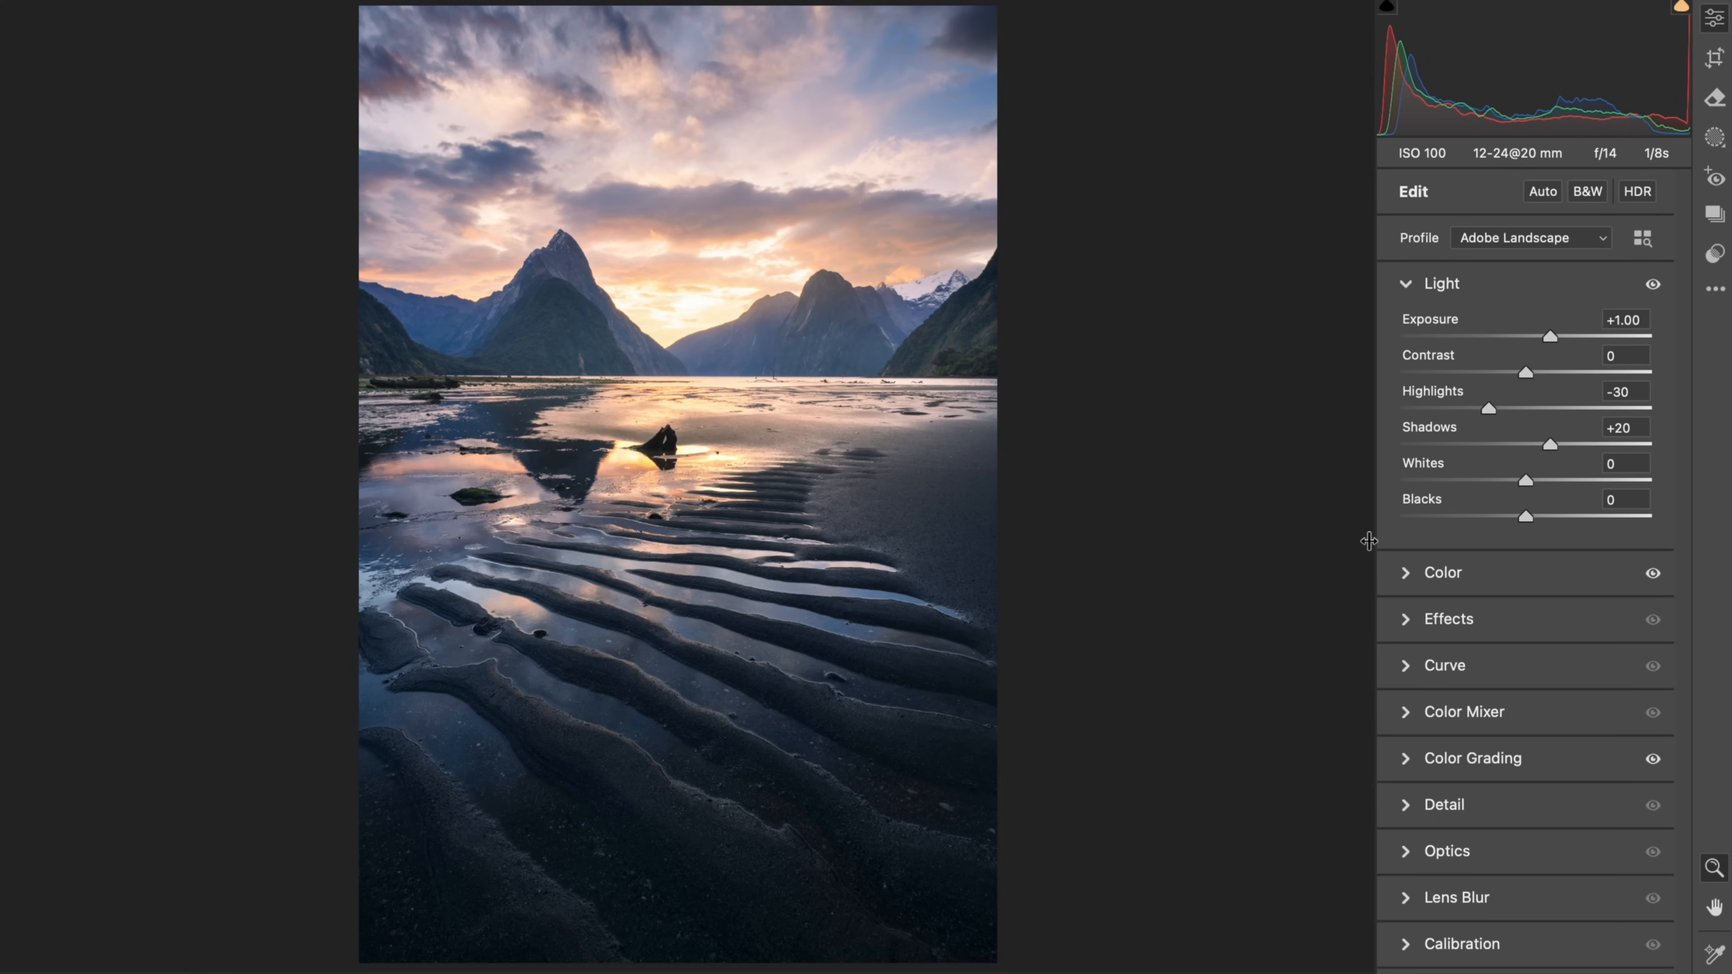
pyautogui.press('\\')
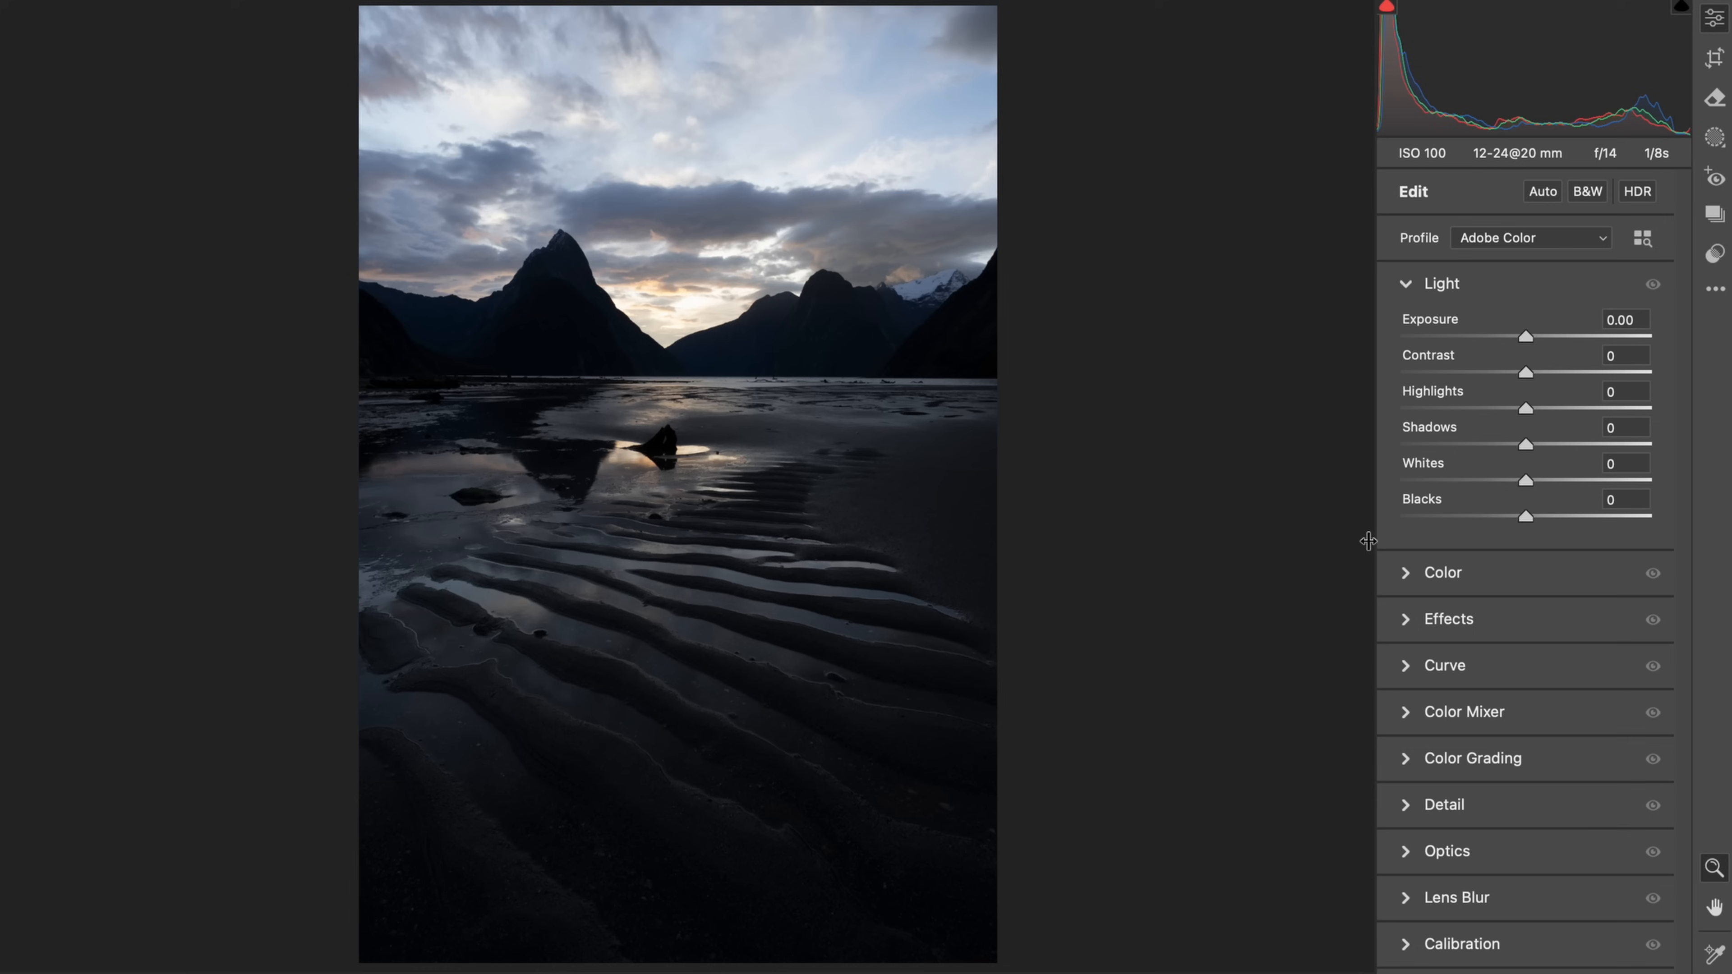
pyautogui.press('\\')
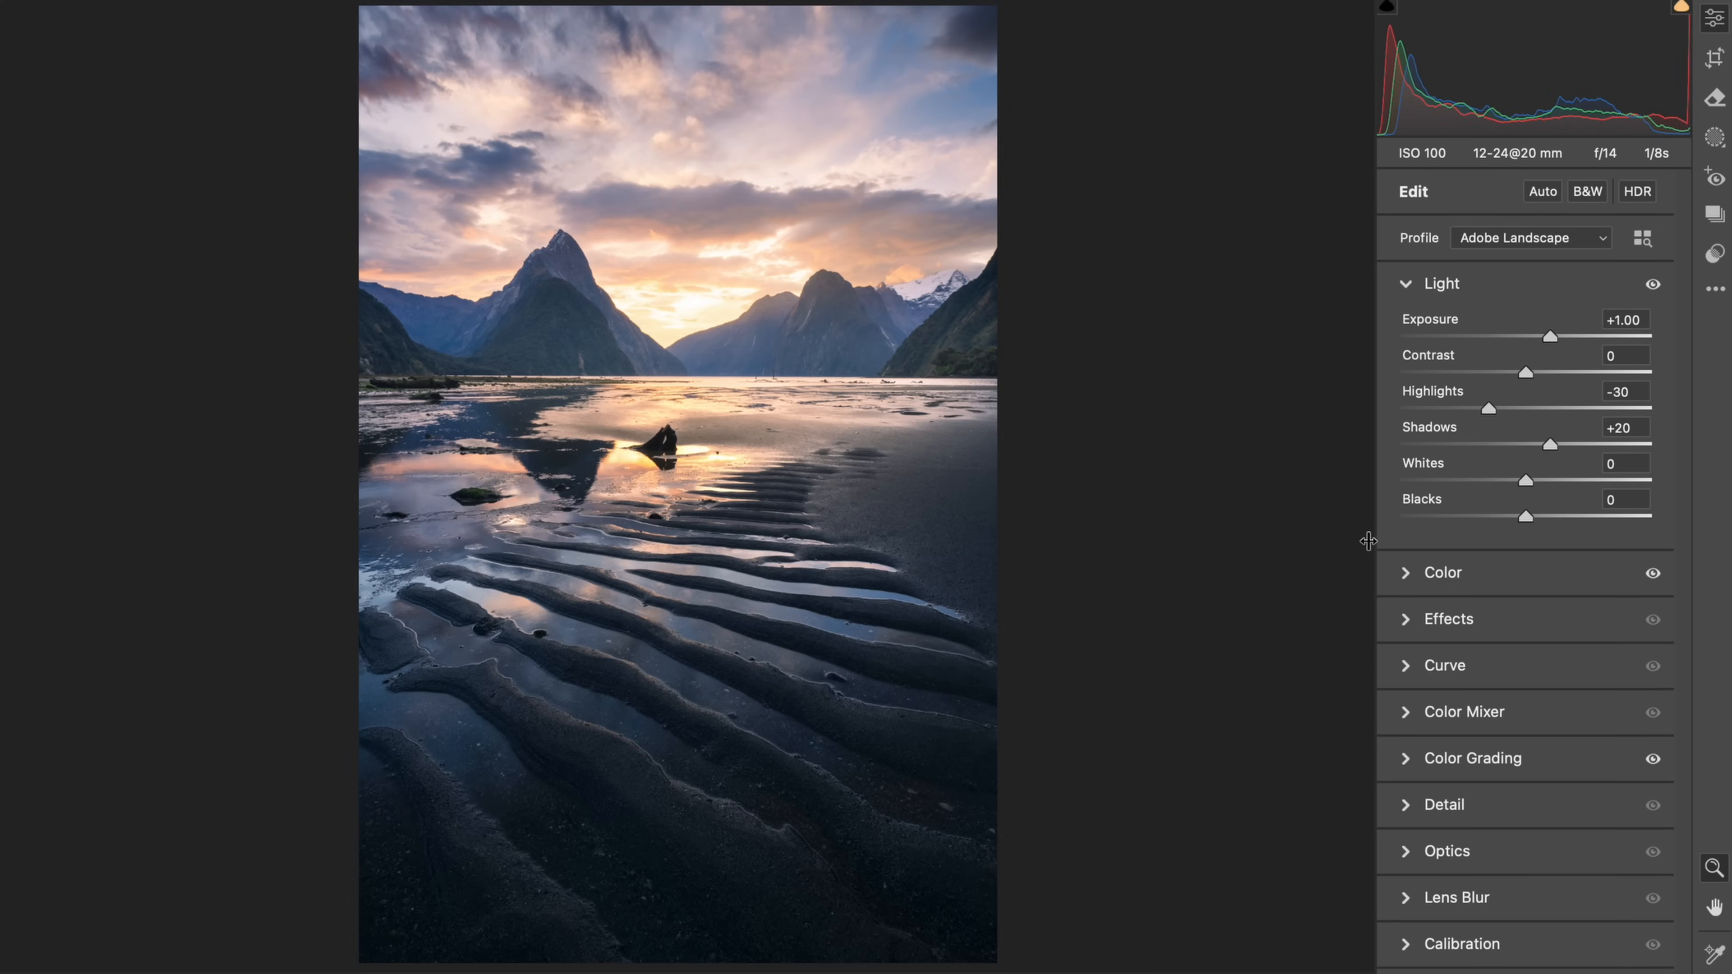
pyautogui.press('\\')
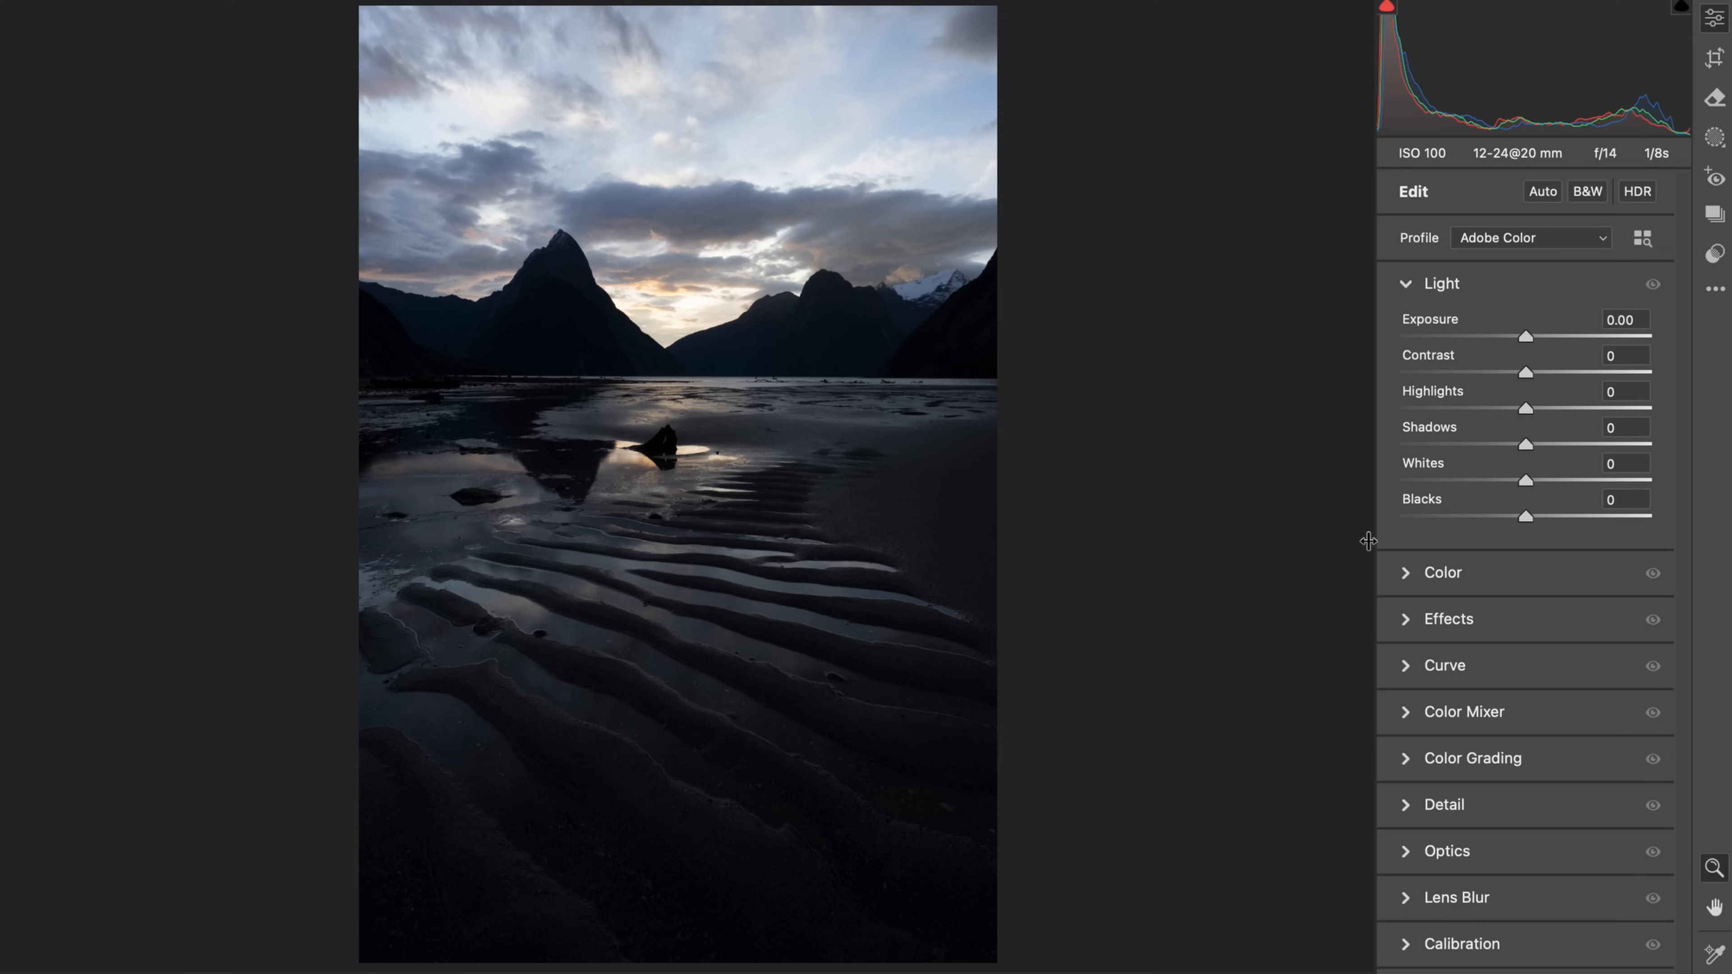
pyautogui.press('\\')
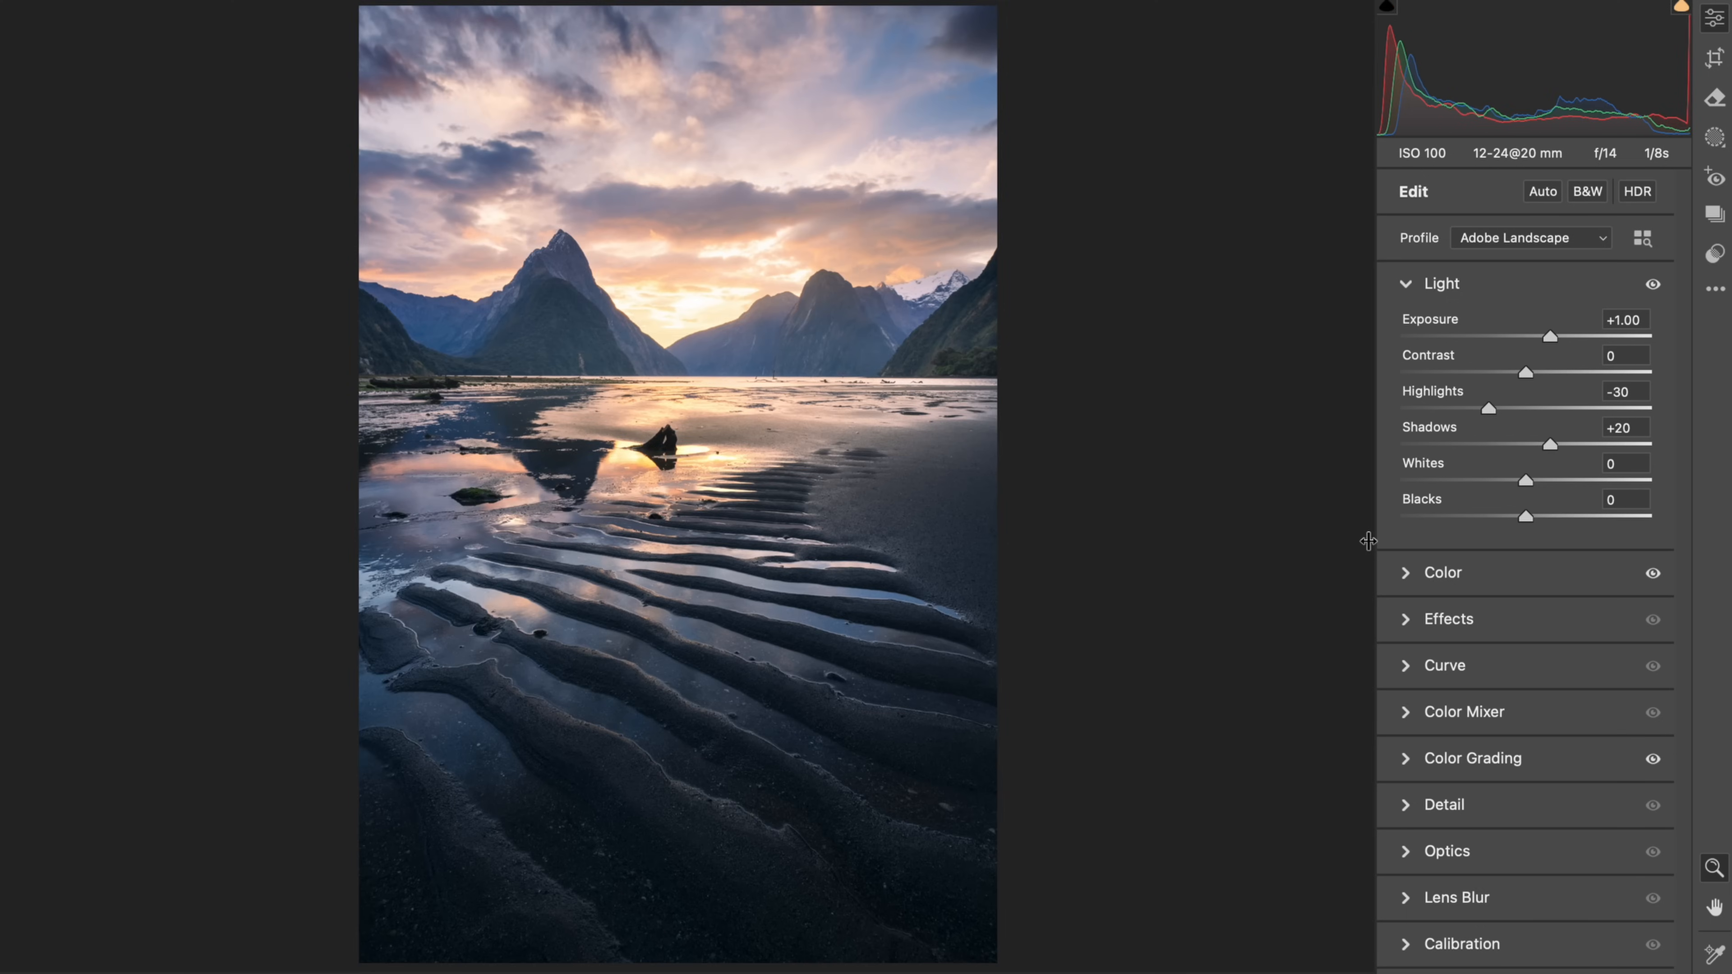